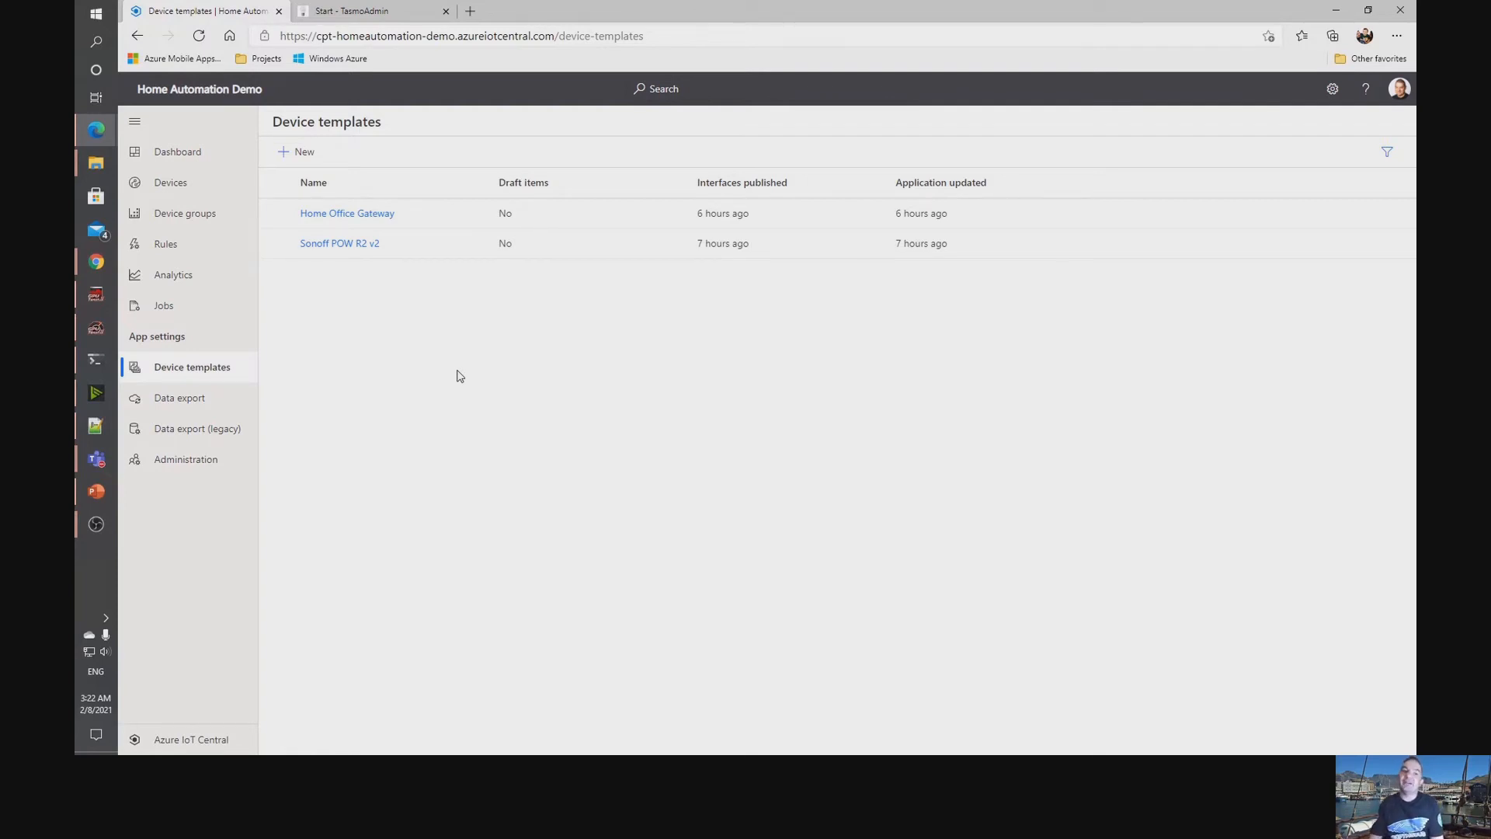
Start a new custom device template of the IoT device type and proceed to its customization.
{"action": "left_click", "coordinate": [303, 159]}
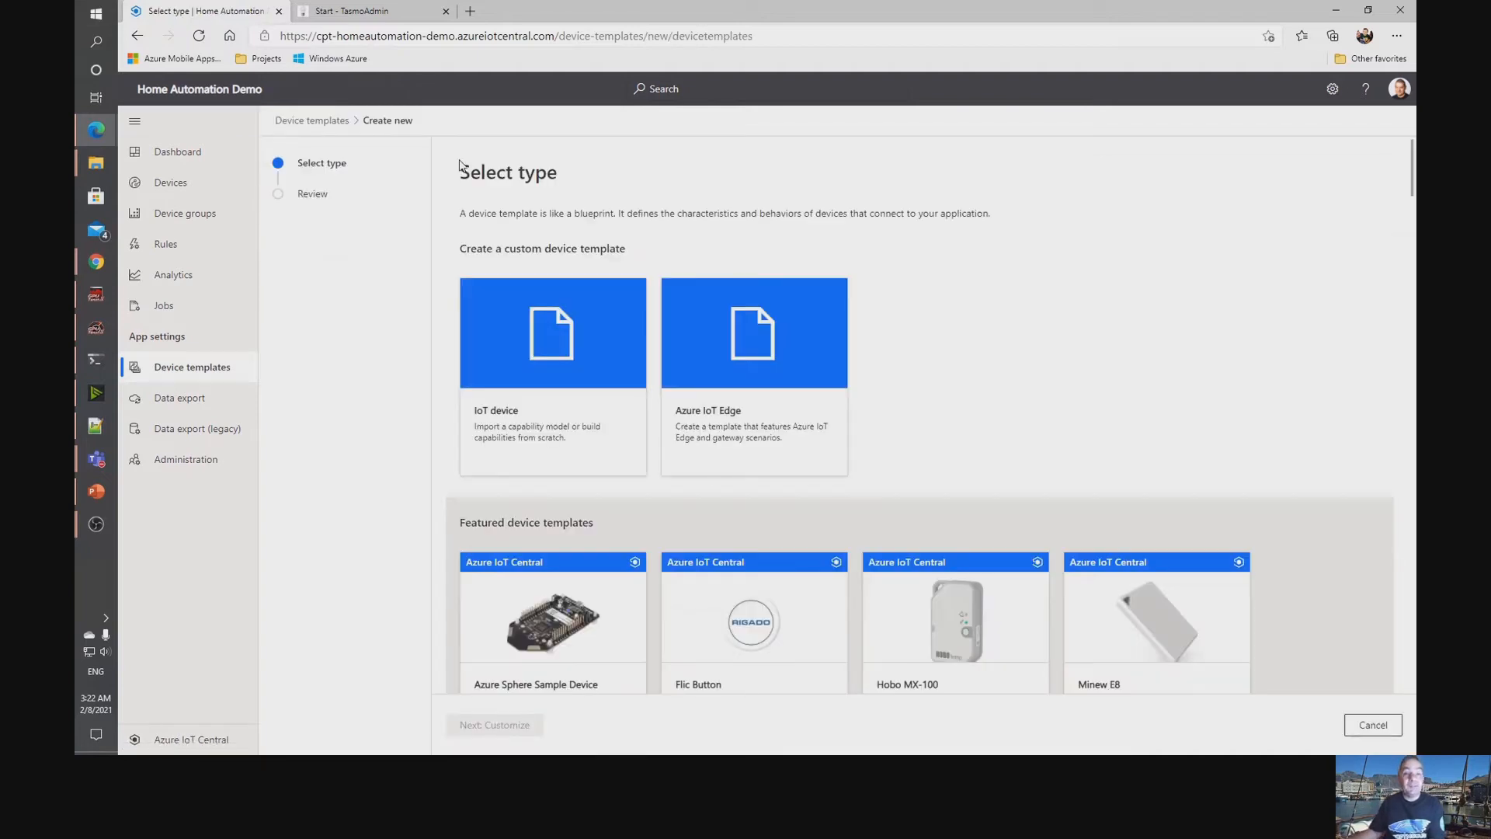
{"action": "scroll", "coordinate": [852, 236], "scroll_direction": "down", "scroll_amount": 1}
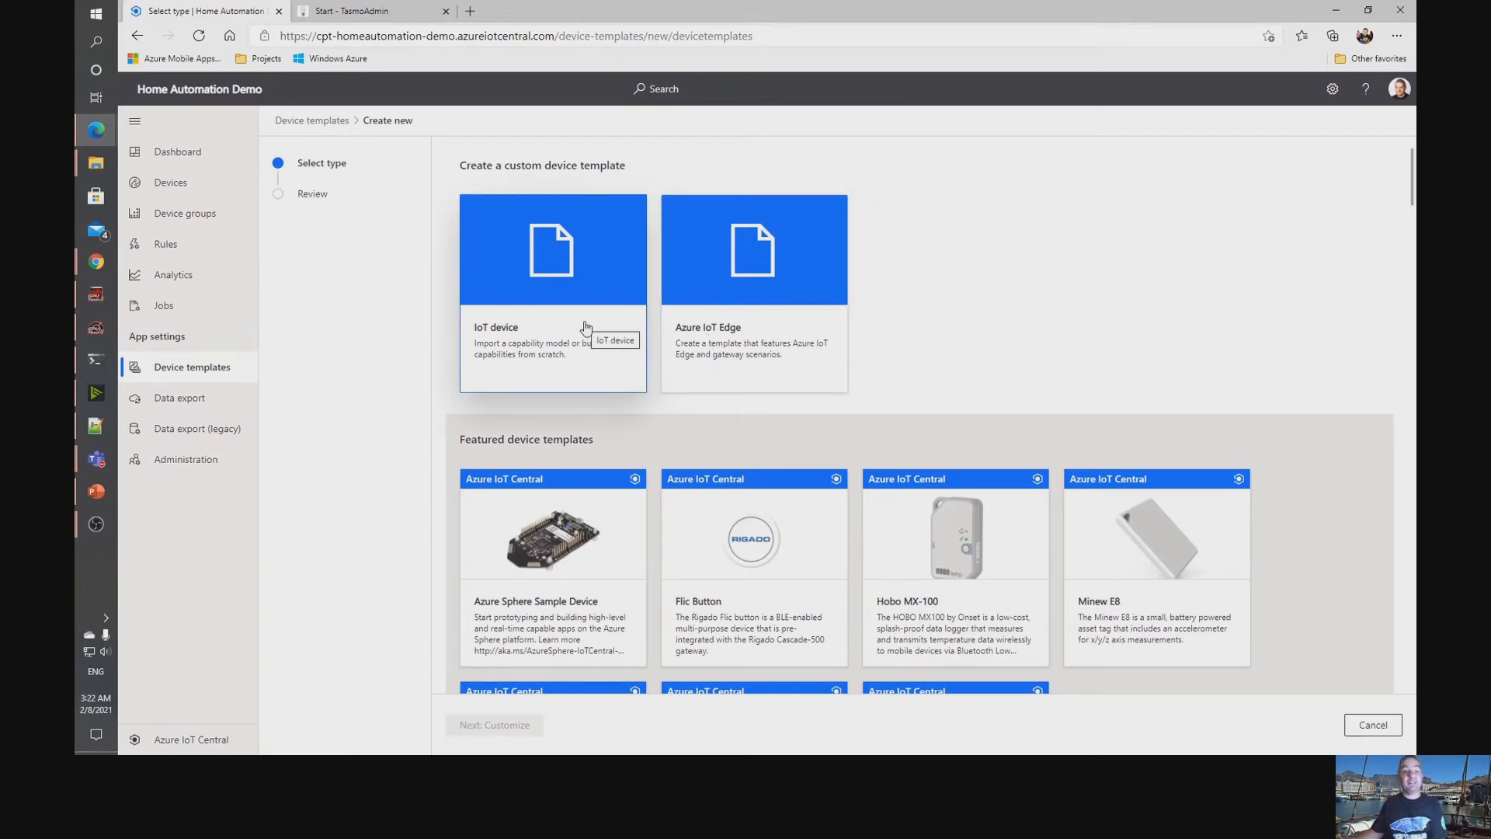
{"action": "scroll", "coordinate": [566, 320], "scroll_direction": "down", "scroll_amount": 2}
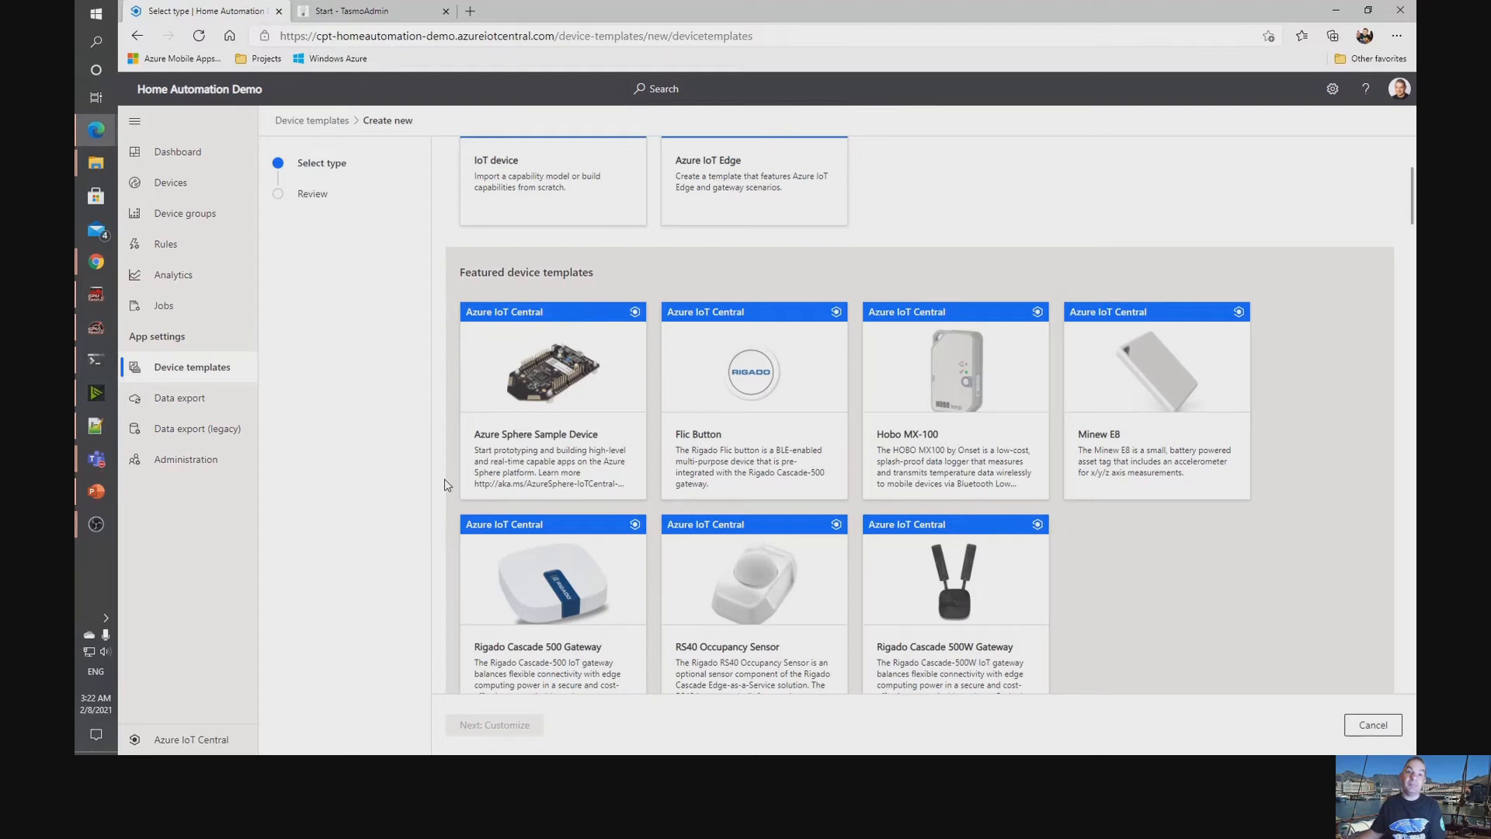
{"action": "scroll", "coordinate": [444, 479], "scroll_direction": "down", "scroll_amount": 1}
{"action": "scroll", "coordinate": [1133, 472], "scroll_direction": "down", "scroll_amount": 3}
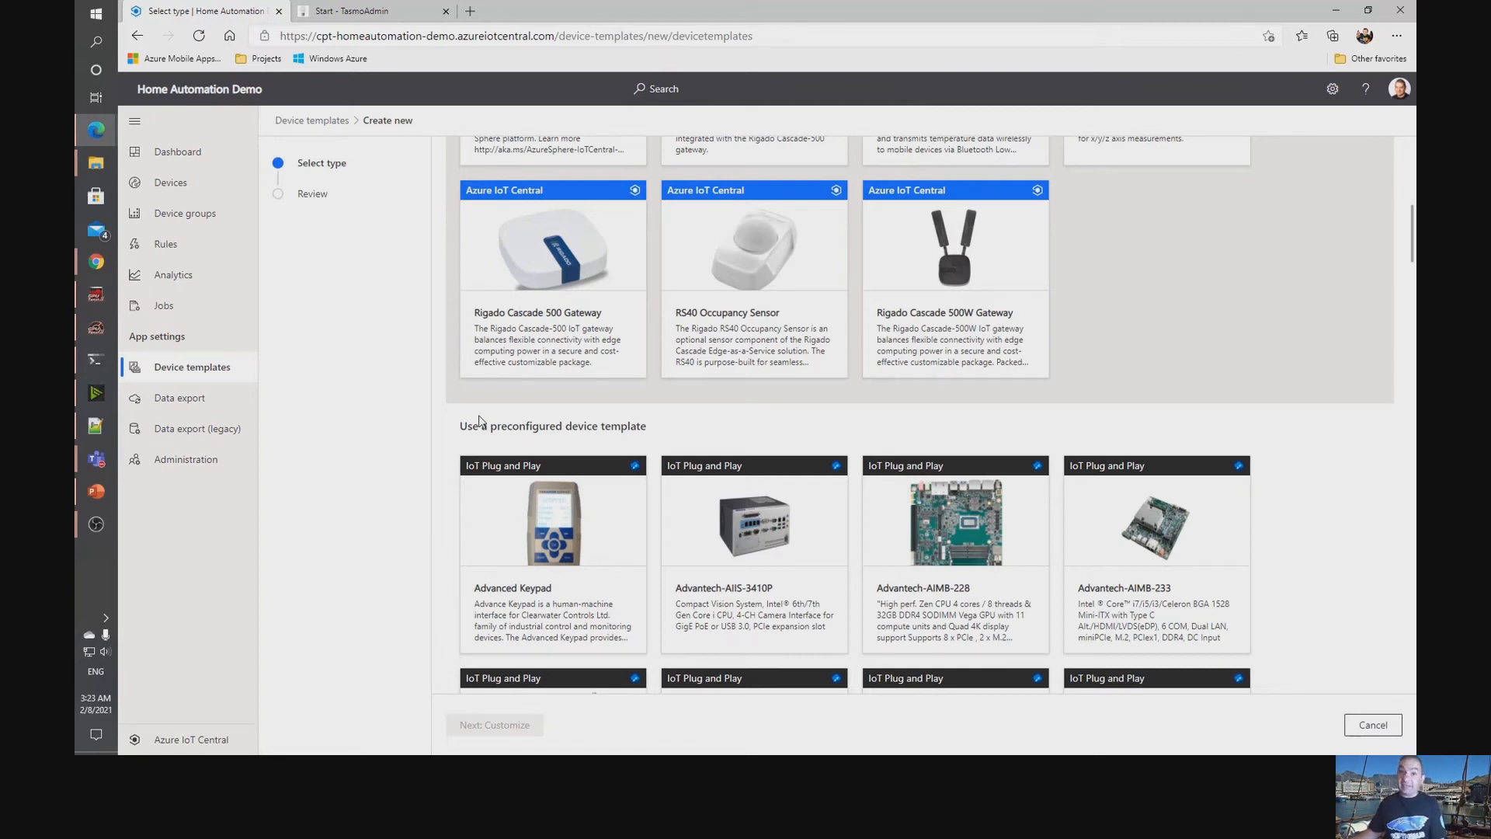
{"action": "scroll", "coordinate": [515, 403], "scroll_direction": "down", "scroll_amount": 2}
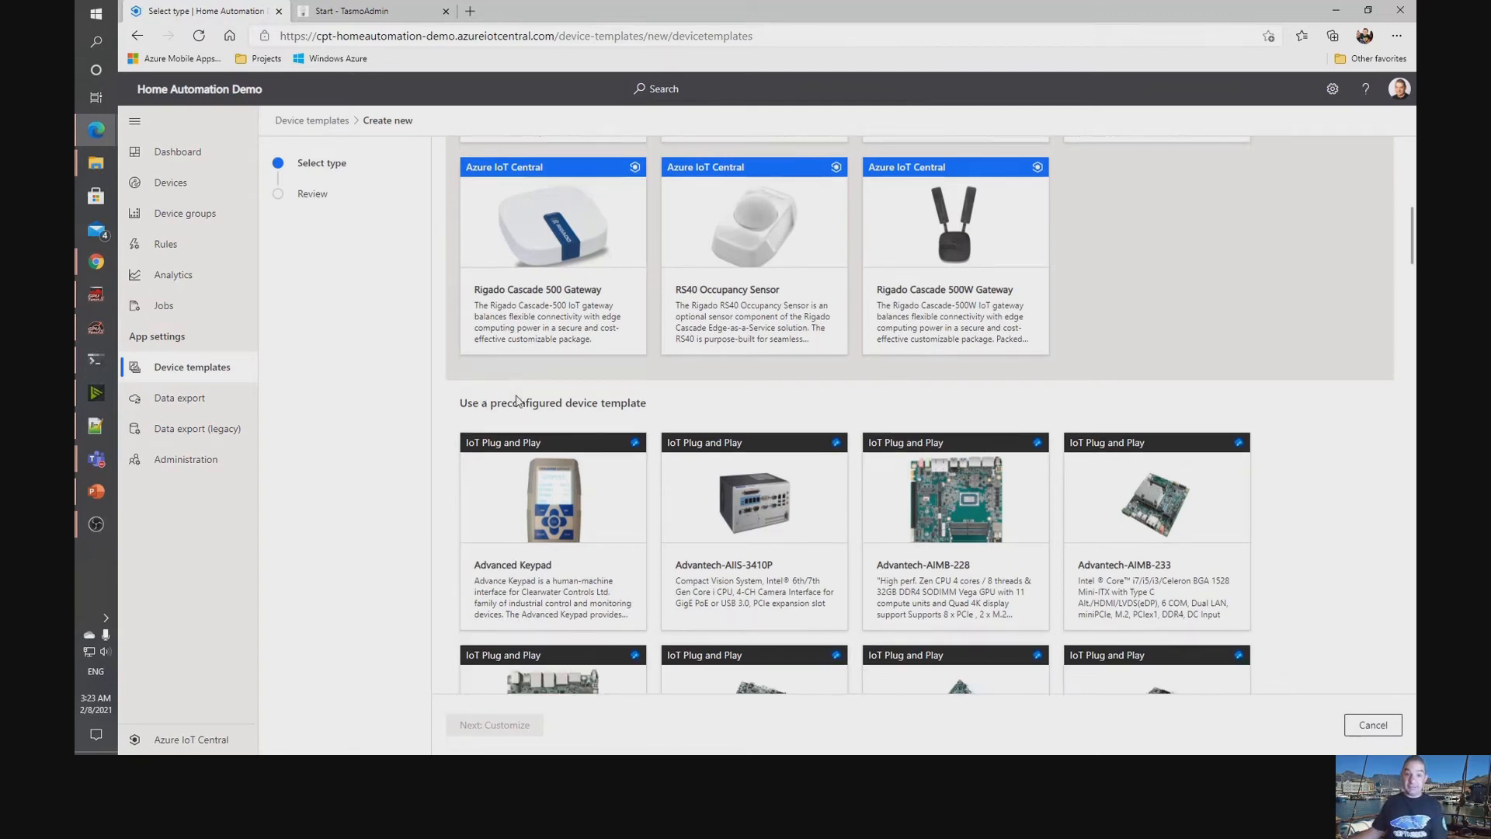
{"action": "scroll", "coordinate": [518, 401], "scroll_direction": "up", "scroll_amount": 8}
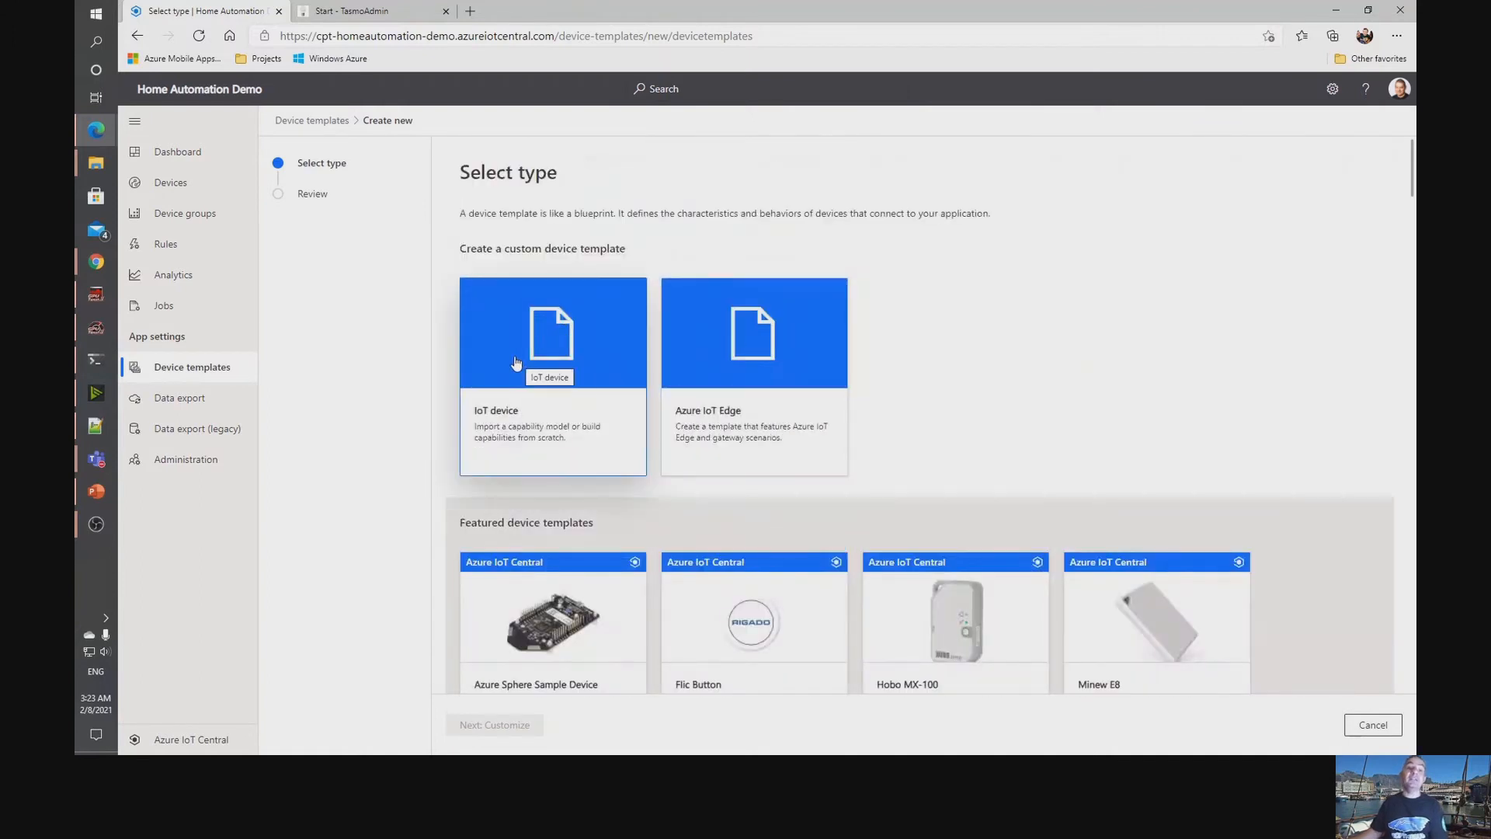
{"action": "left_click", "coordinate": [516, 365]}
{"action": "scroll", "coordinate": [525, 443], "scroll_direction": "down", "scroll_amount": 5}
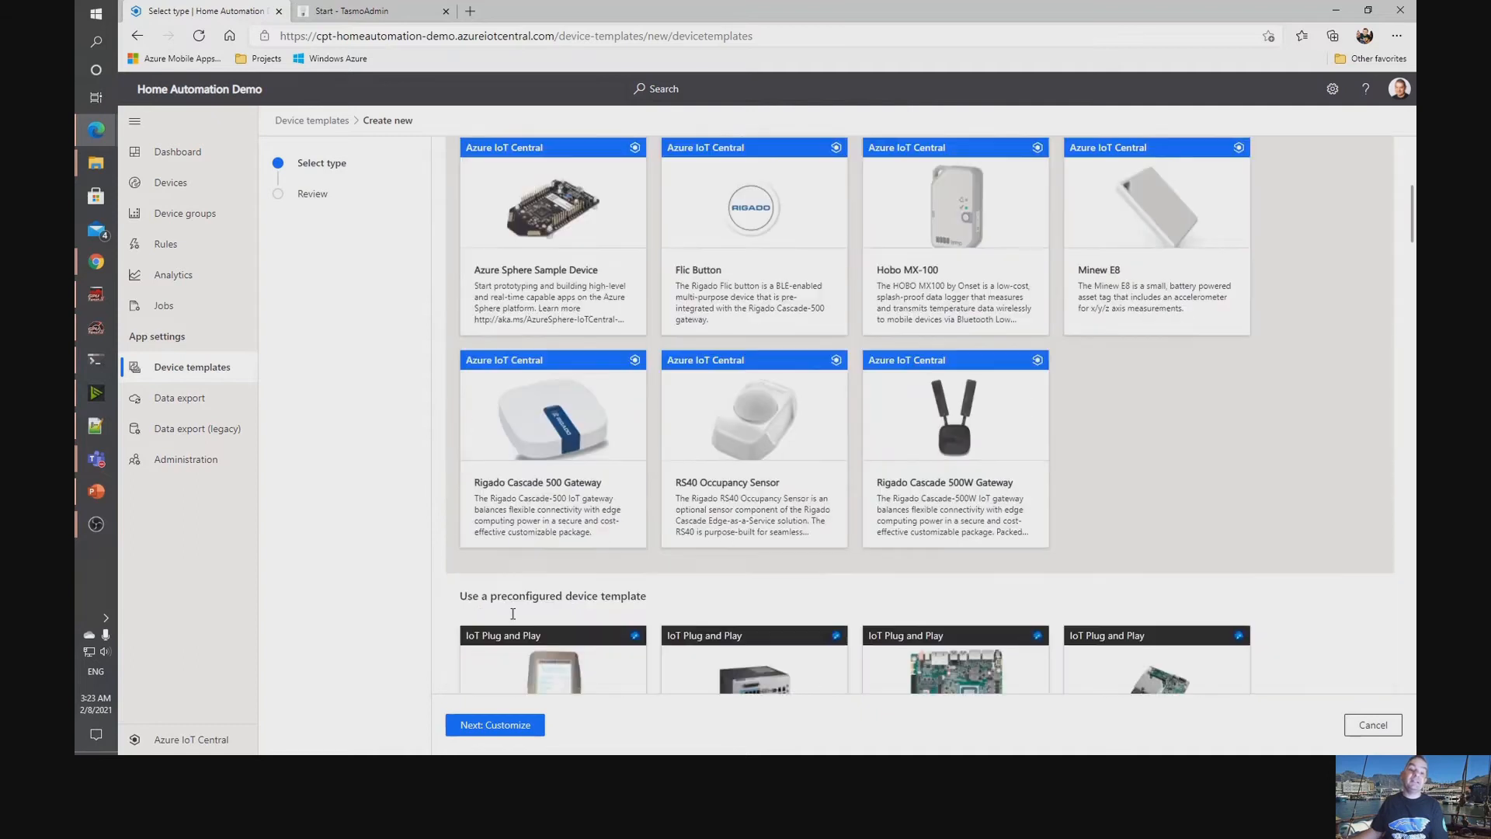
{"action": "left_click", "coordinate": [484, 726]}
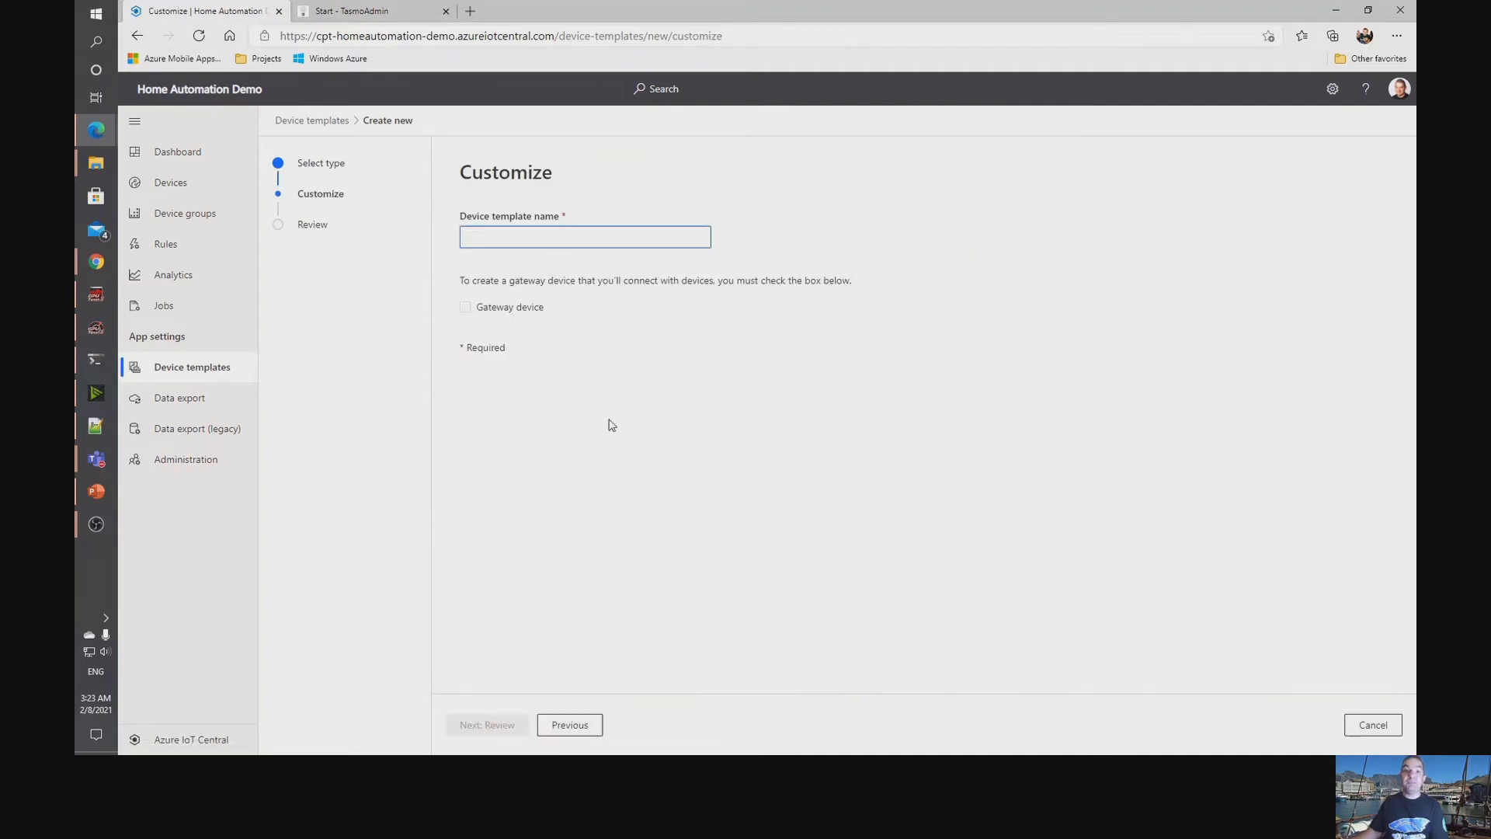
Name the device template Pimoroni Enviro Monitor, leave it as a non-gateway device, and create it after review.
{"action": "left_click", "coordinate": [526, 238]}
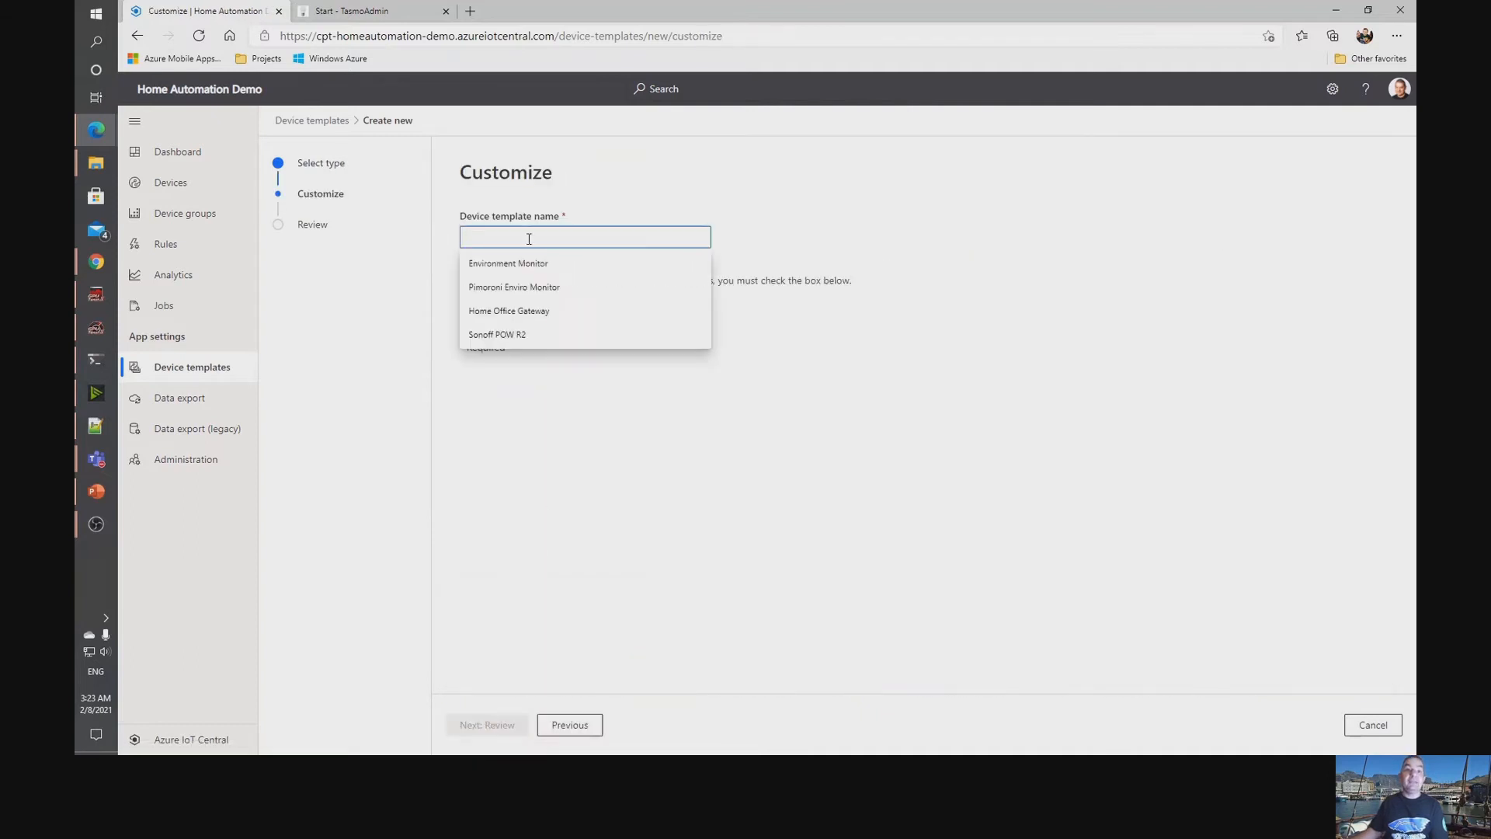
{"action": "left_click", "coordinate": [533, 294]}
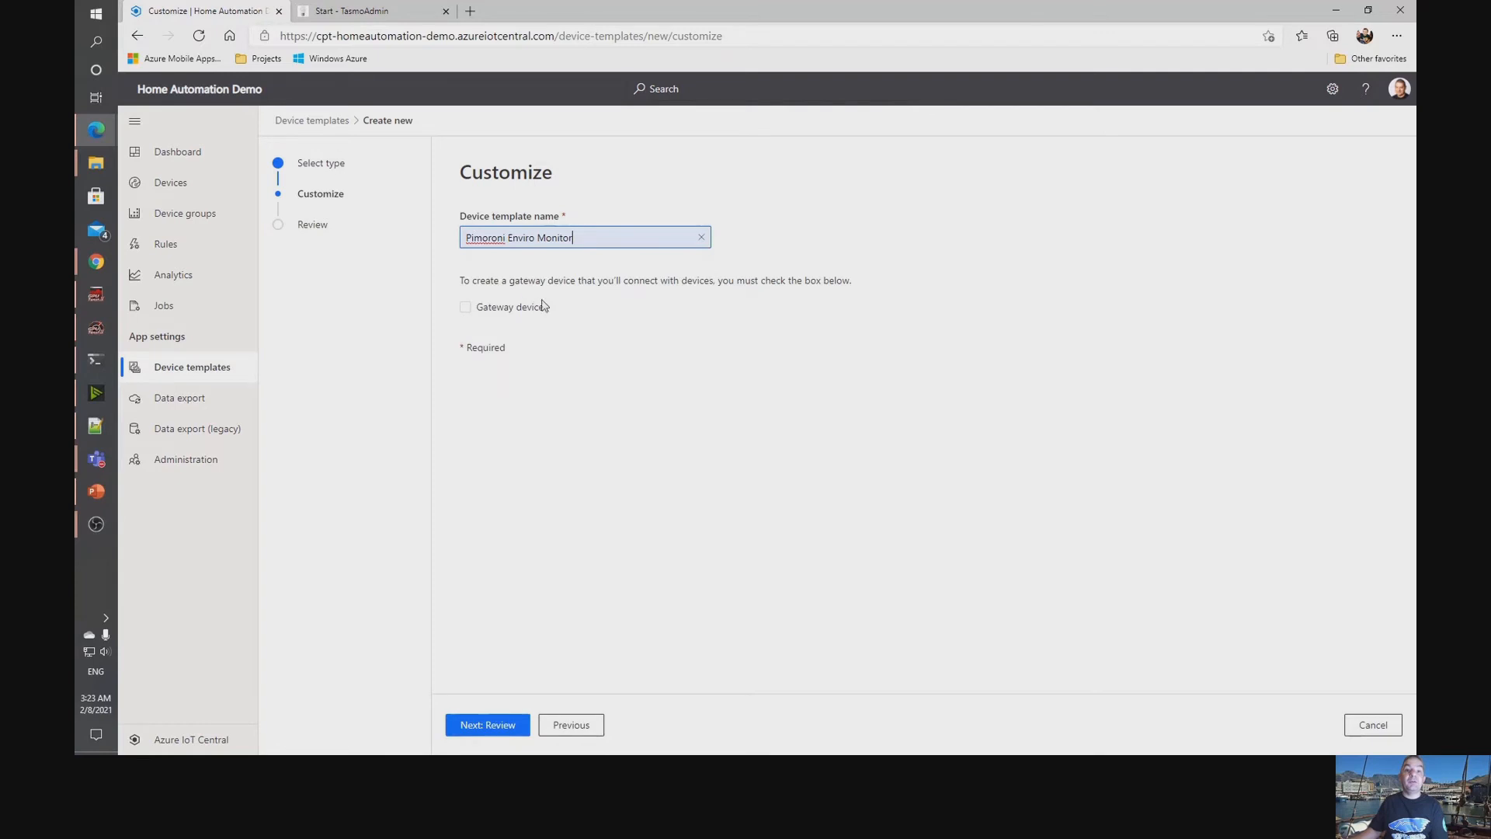
{"action": "left_click", "coordinate": [495, 732]}
{"action": "left_click", "coordinate": [477, 724]}
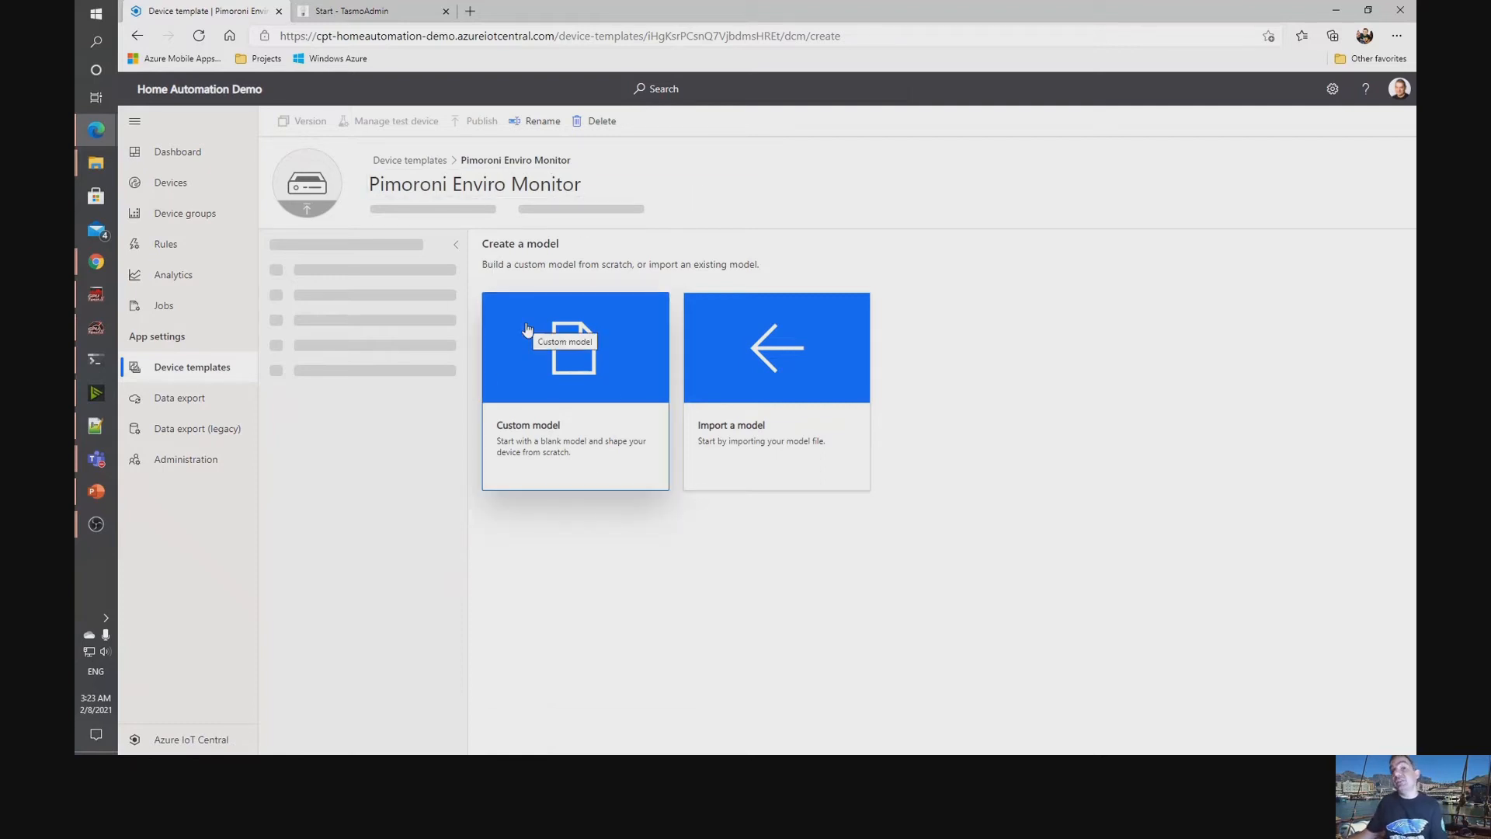
Import the template's model from the file Pimoroni Enviro+.json in the Cloud Summit folder.
{"action": "left_click", "coordinate": [788, 403]}
{"action": "left_click", "coordinate": [358, 132]}
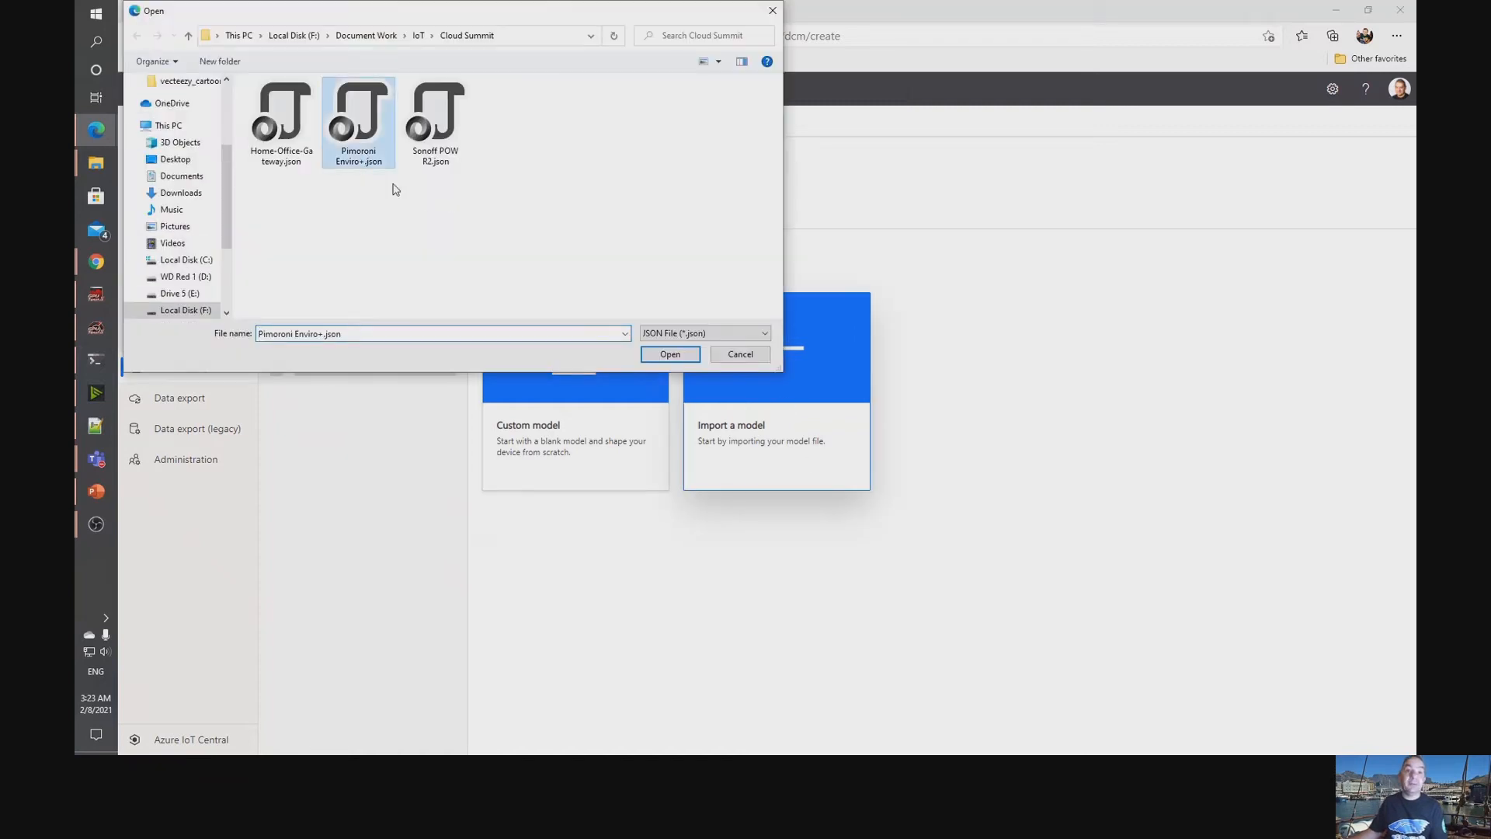
{"action": "left_click", "coordinate": [668, 358]}
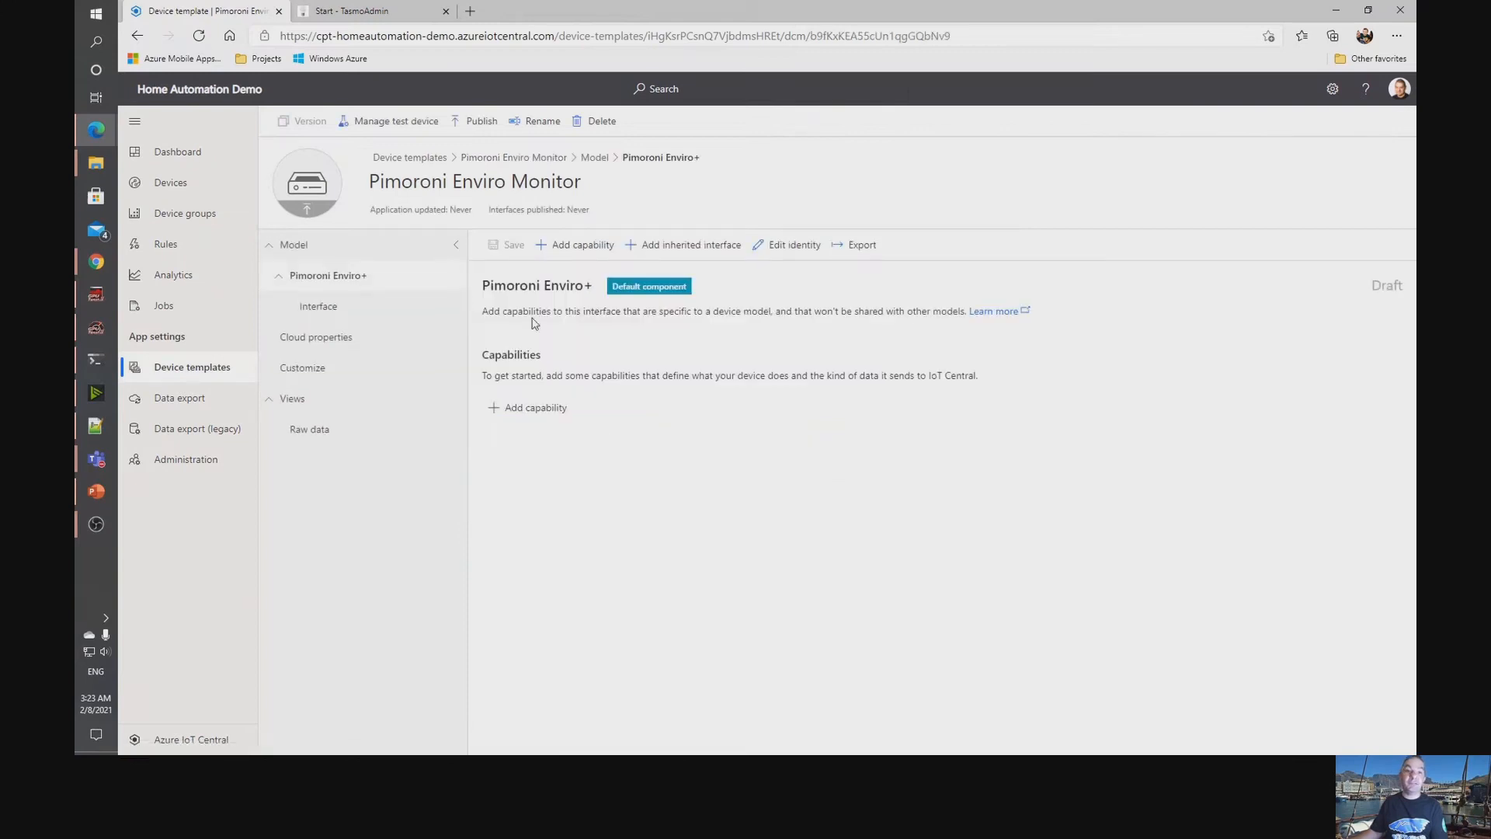
Review the capabilities defined in the inherited interface of the Pimoroni Enviro+ model.
{"action": "left_click", "coordinate": [318, 306]}
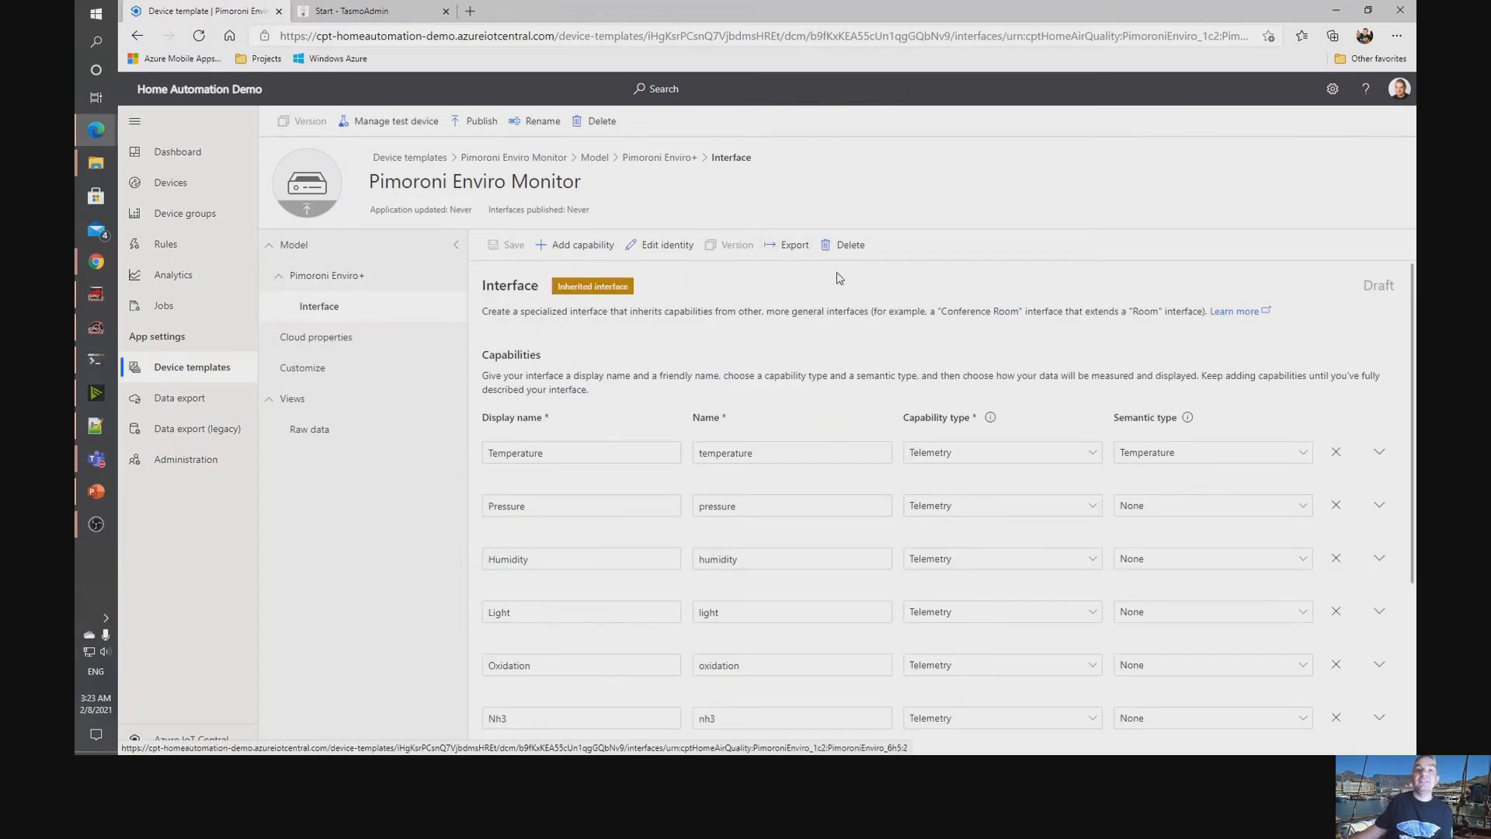
{"action": "scroll", "coordinate": [925, 293], "scroll_direction": "down", "scroll_amount": 2}
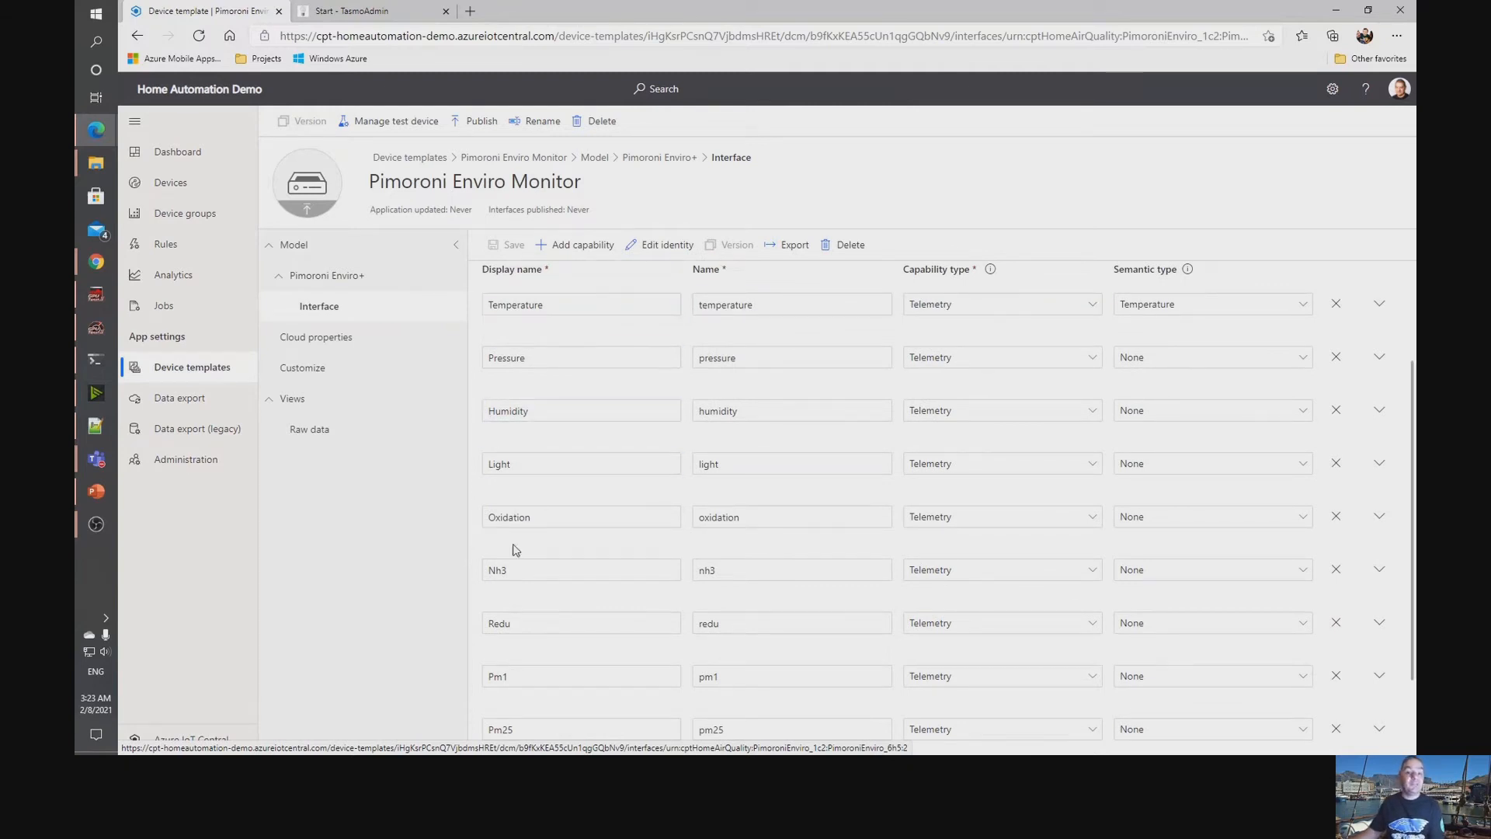
{"action": "scroll", "coordinate": [519, 563], "scroll_direction": "down", "scroll_amount": 1}
{"action": "scroll", "coordinate": [543, 594], "scroll_direction": "up", "scroll_amount": 3}
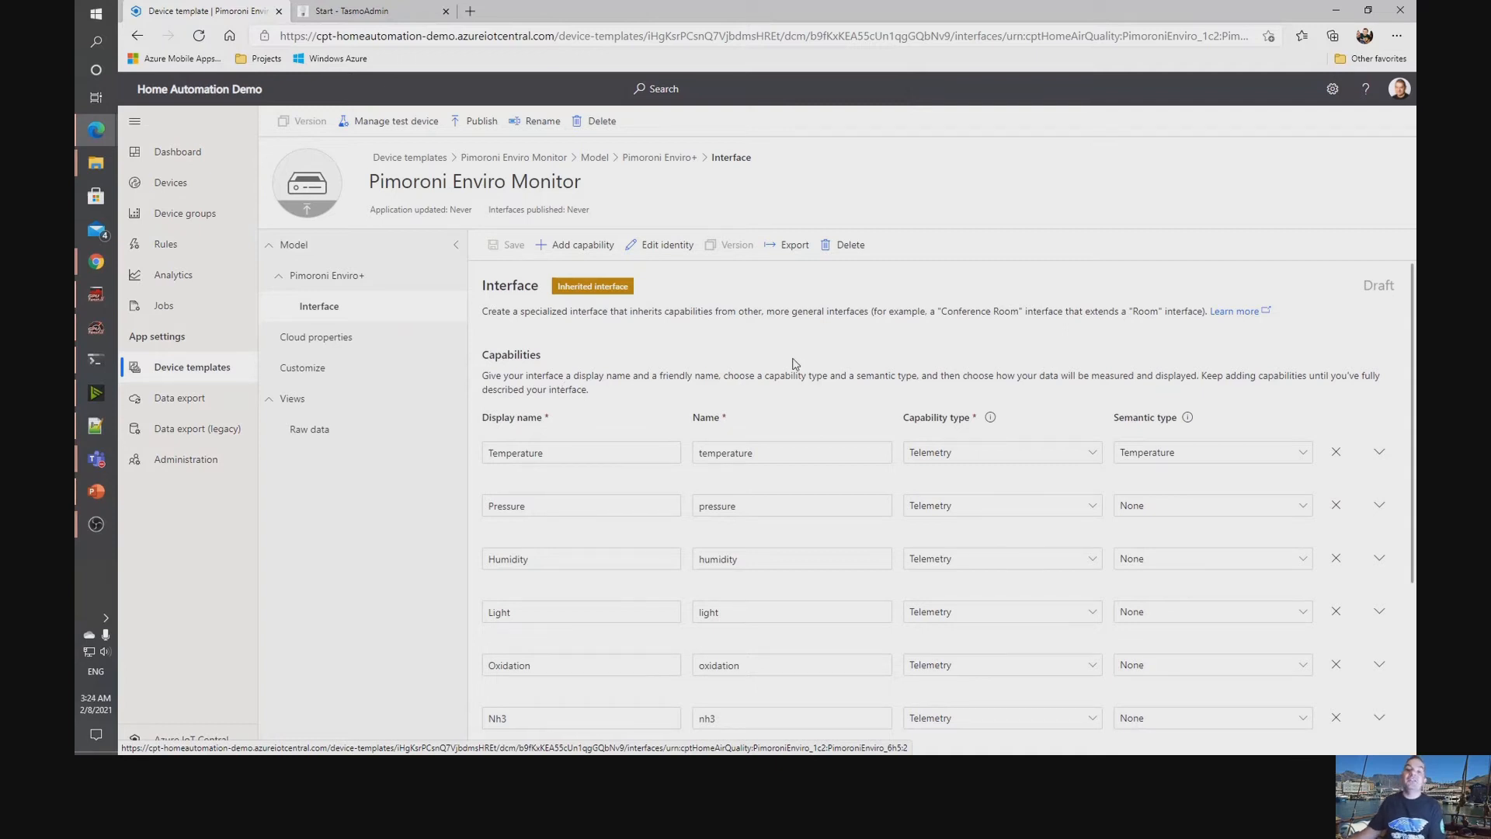
{"action": "scroll", "coordinate": [771, 430], "scroll_direction": "down", "scroll_amount": 2}
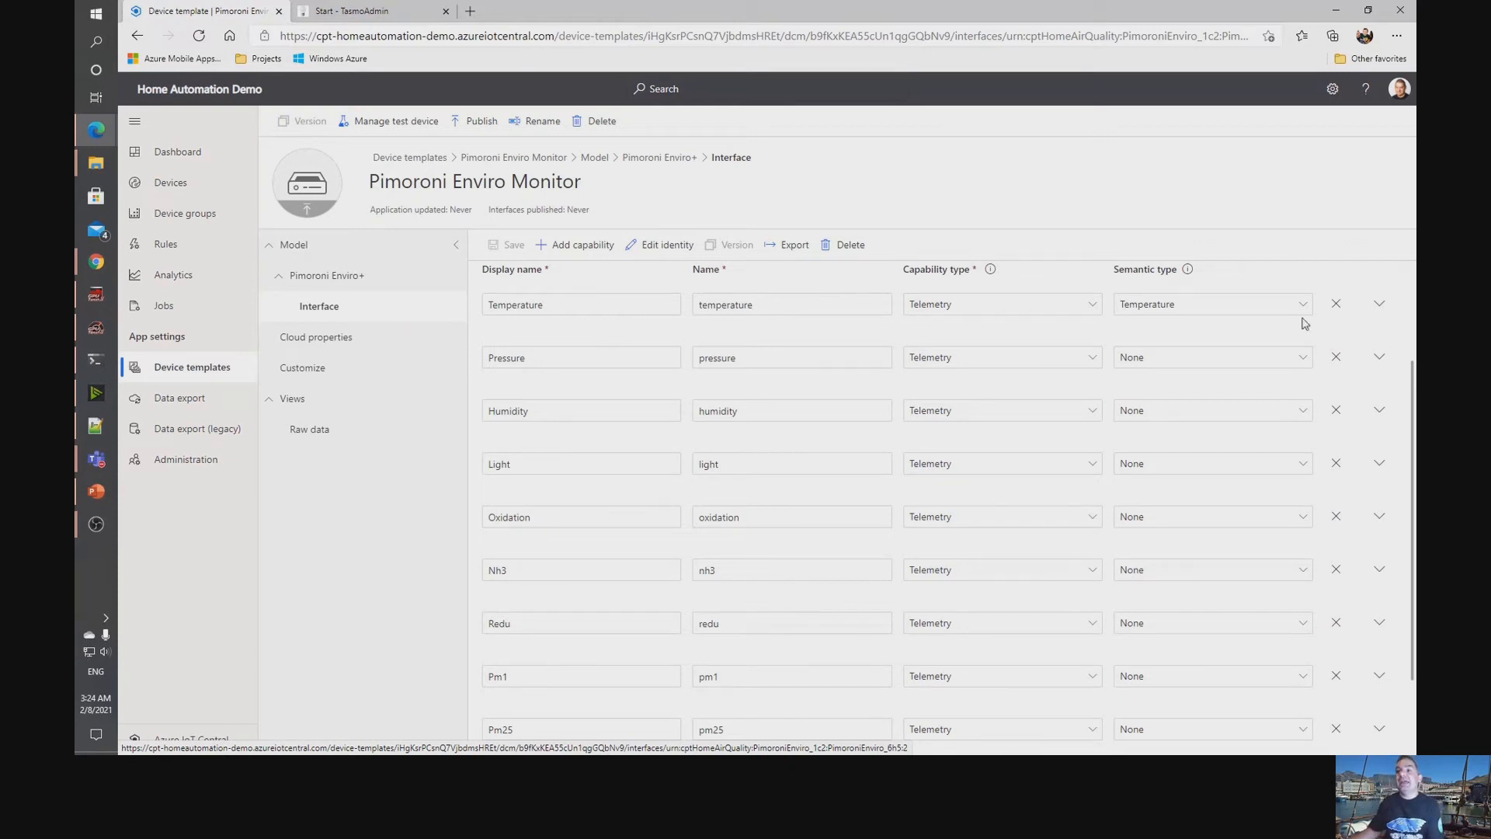
Inspect the Temperature capability's schema and unit details and its available capability types, without changing them.
{"action": "left_click", "coordinate": [1379, 303]}
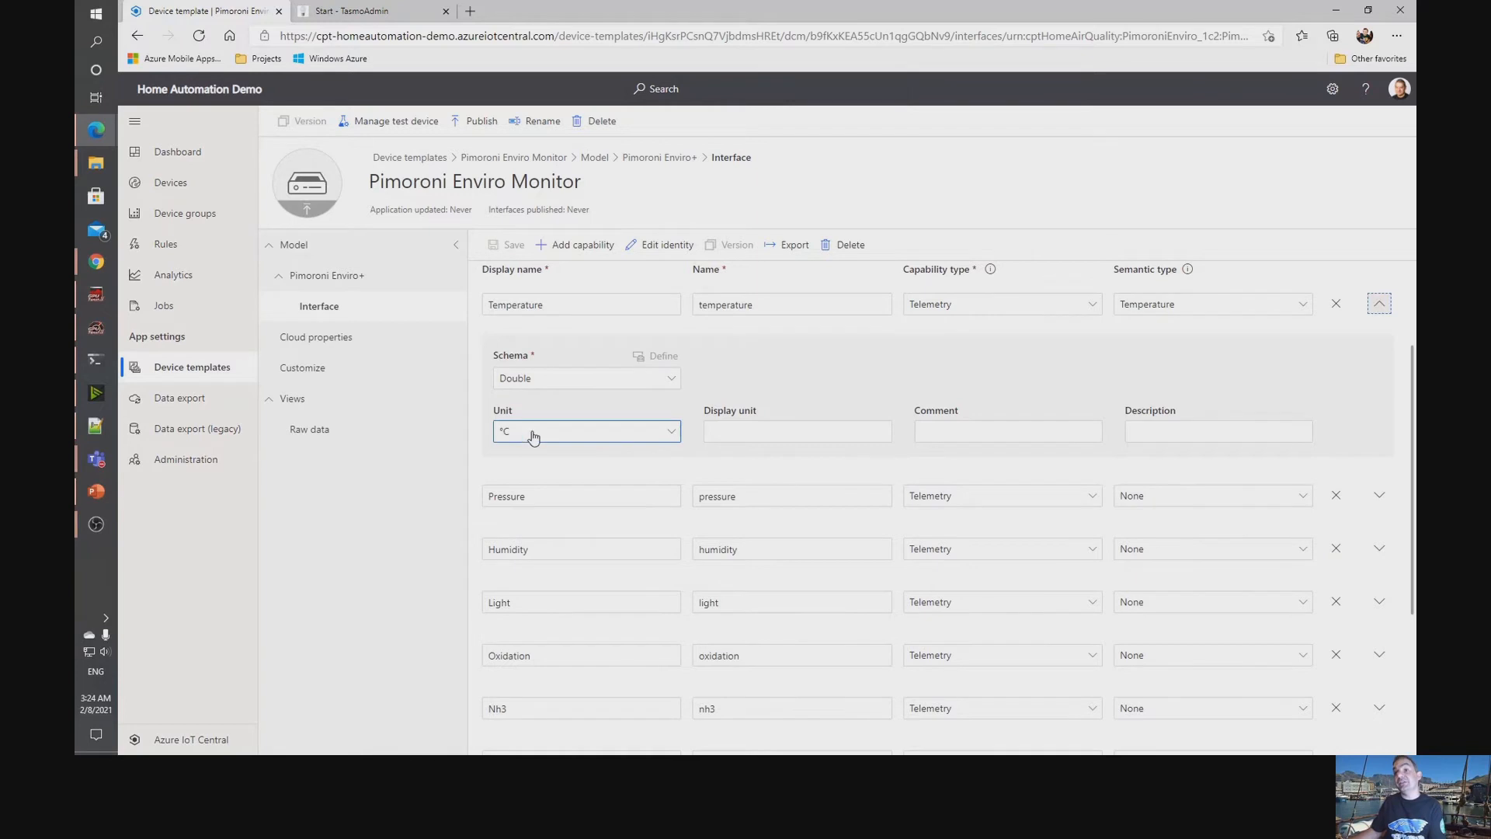
{"action": "scroll", "coordinate": [1038, 358], "scroll_direction": "up", "scroll_amount": 2}
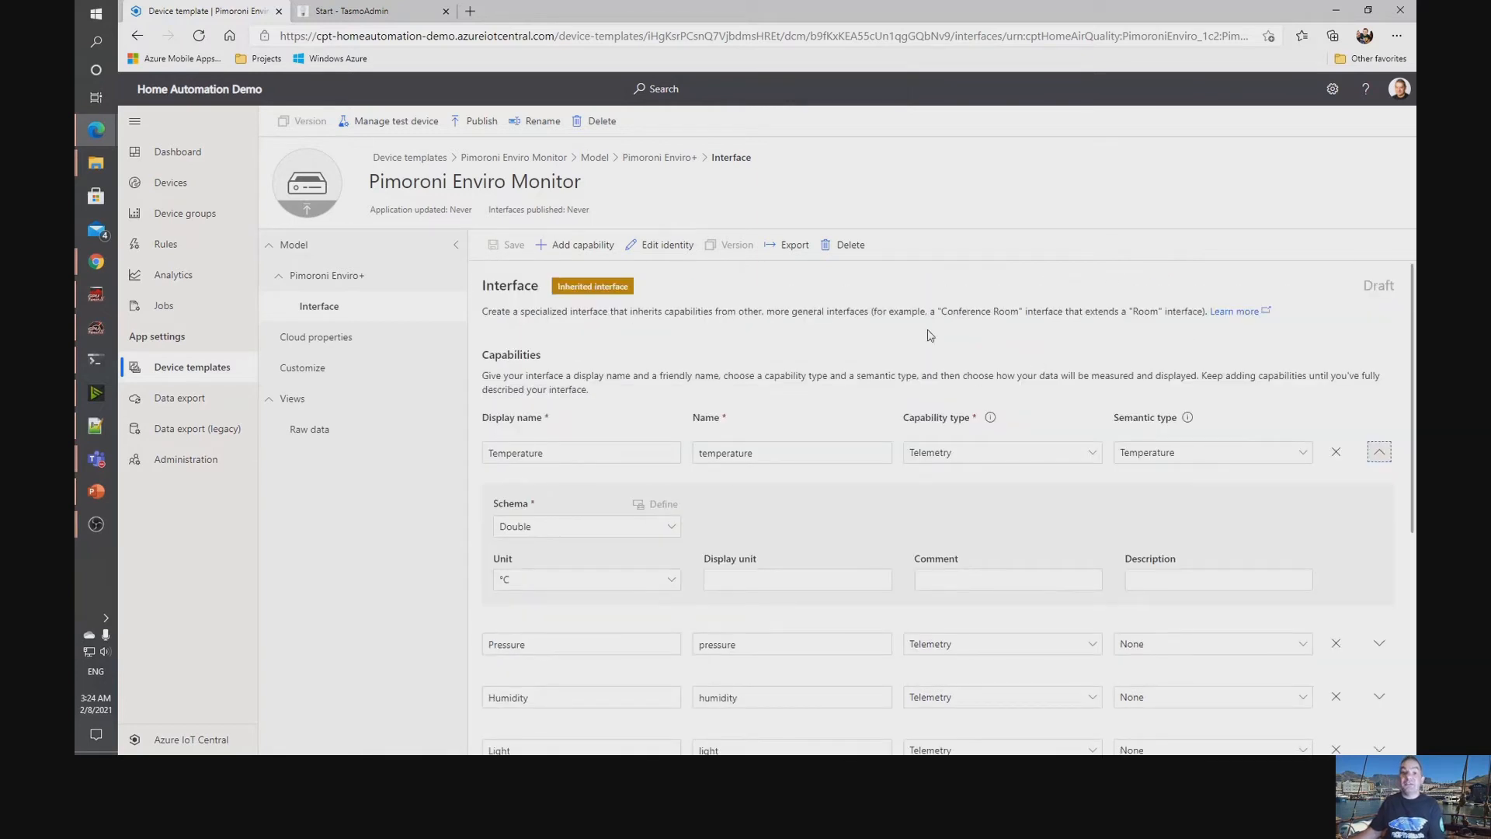
{"action": "left_click", "coordinate": [1095, 455]}
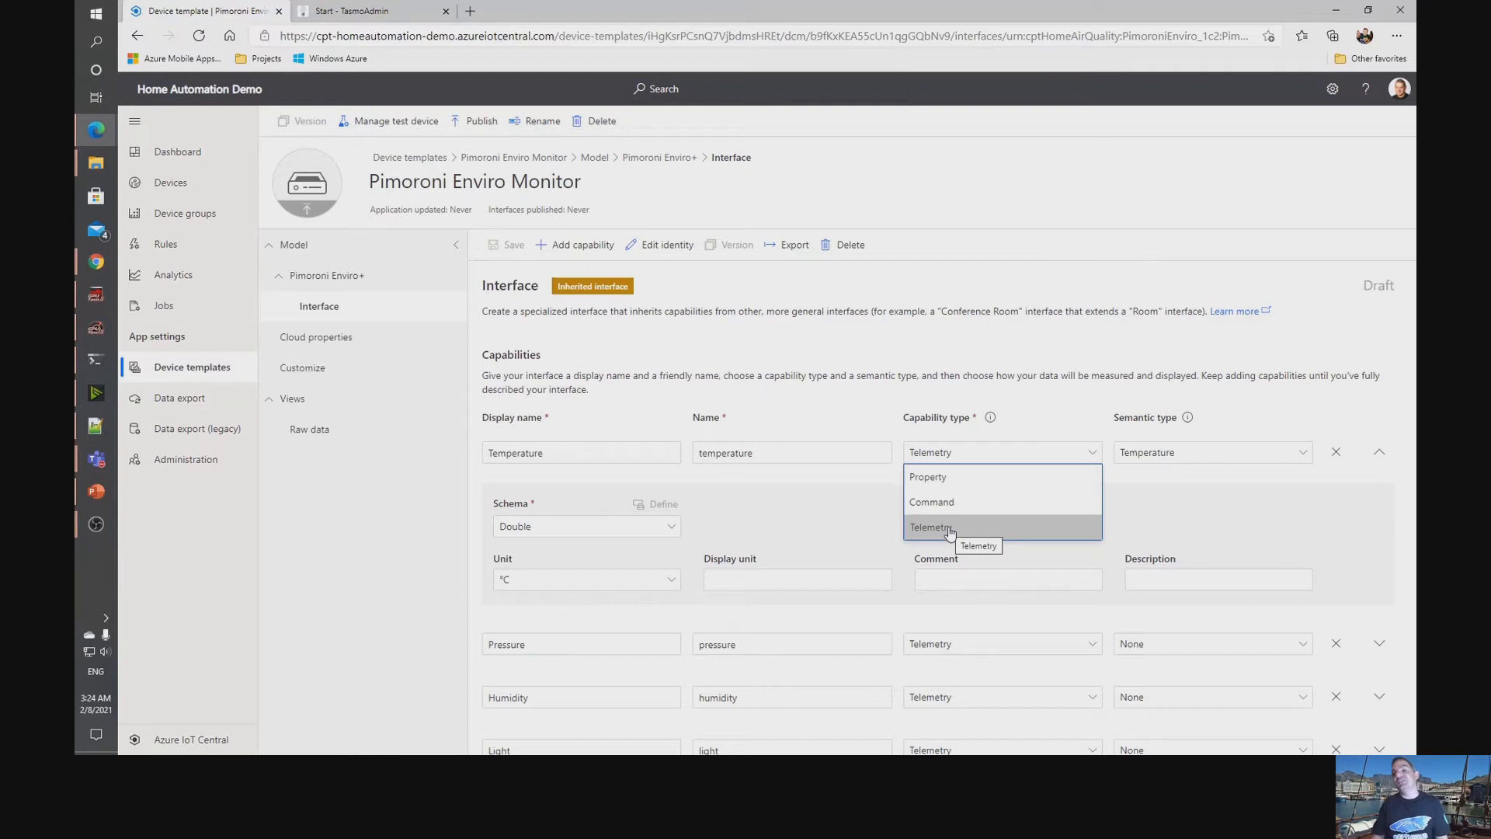
{"action": "left_click", "coordinate": [989, 365]}
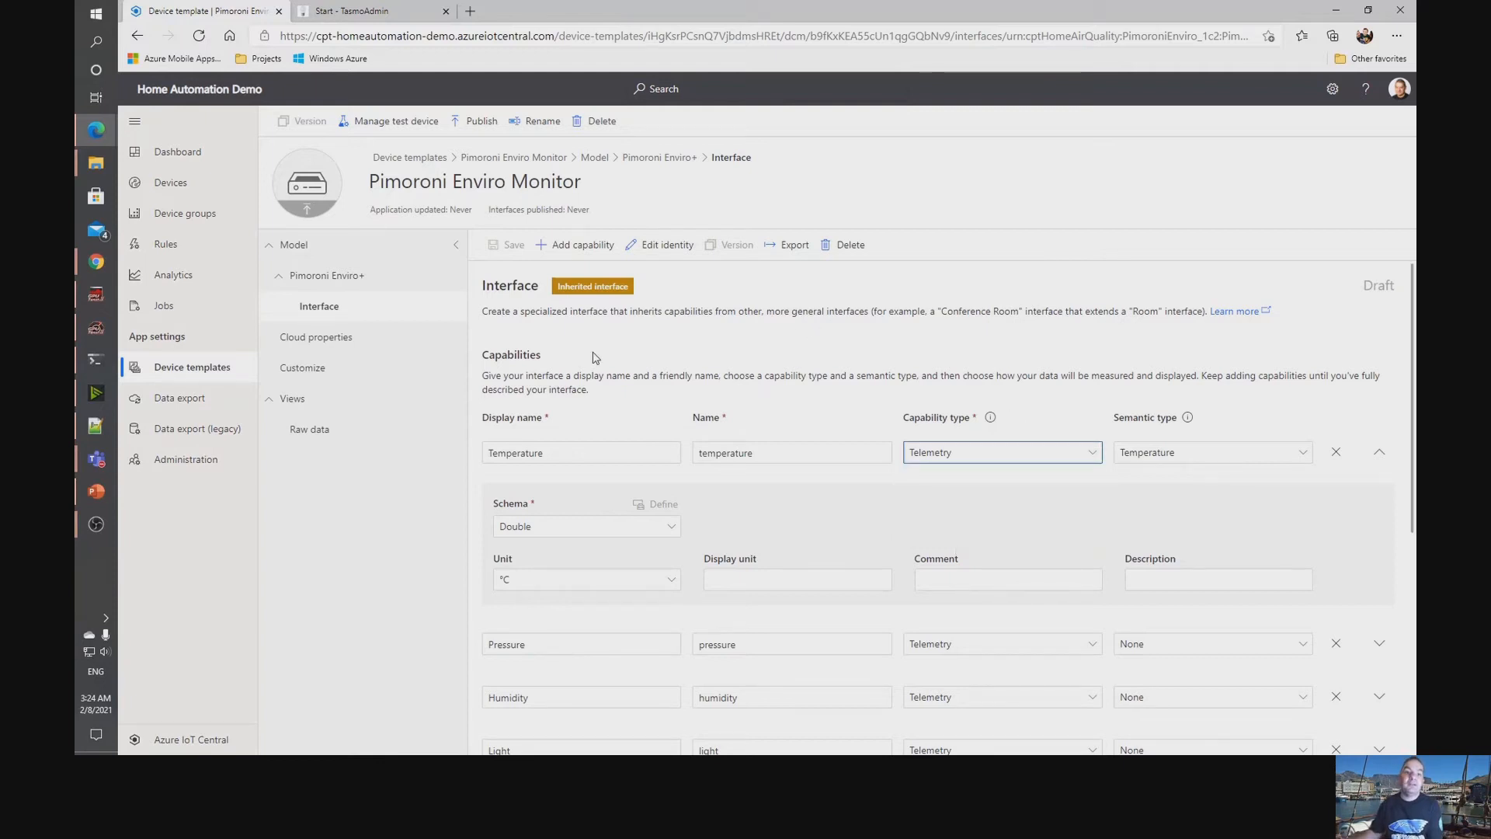
Generate the default Overview and About dashboard views for the device template.
{"action": "left_click", "coordinate": [290, 407]}
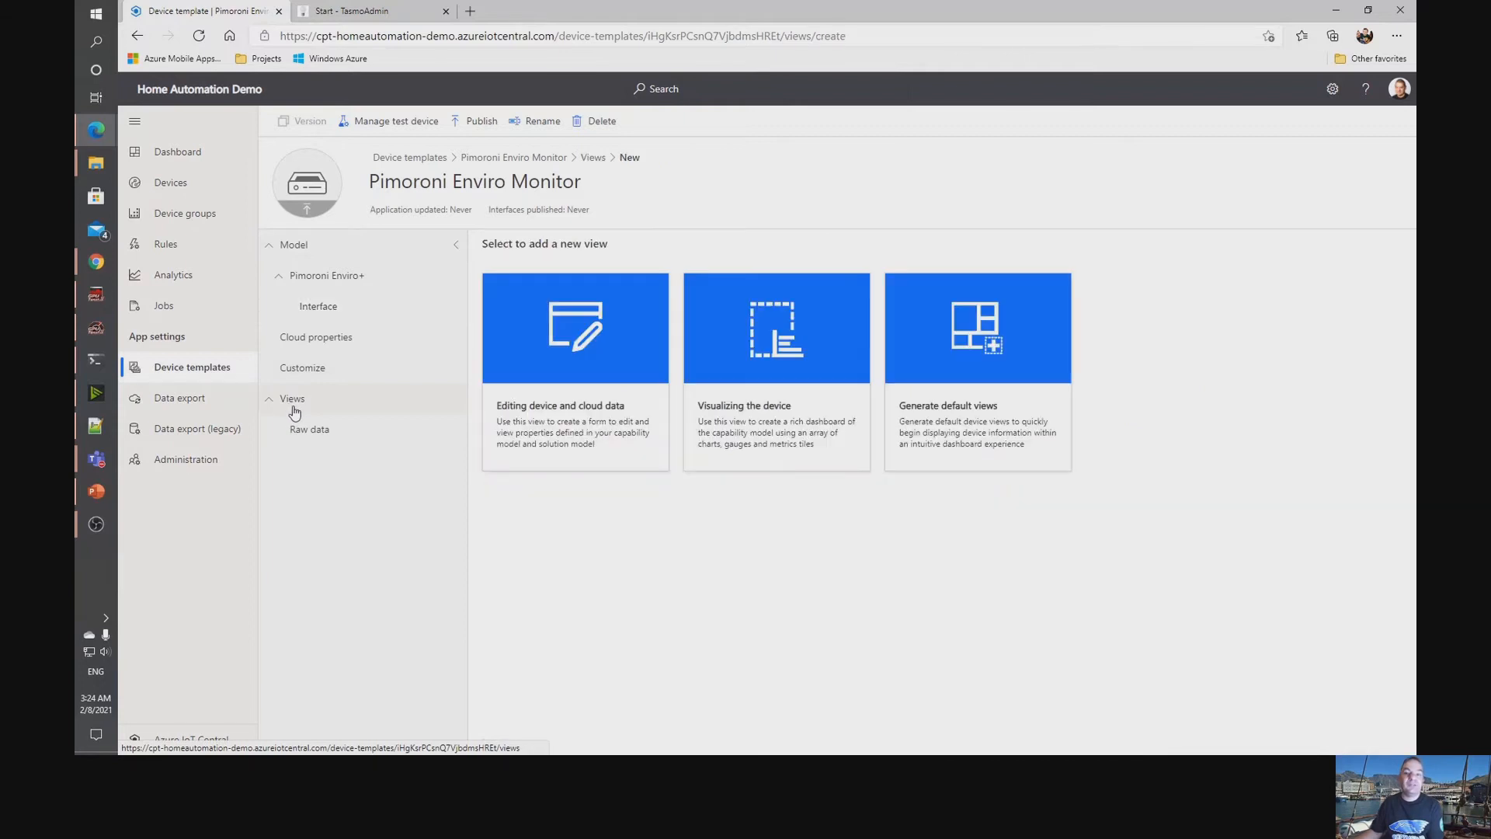
{"action": "left_click", "coordinate": [962, 393]}
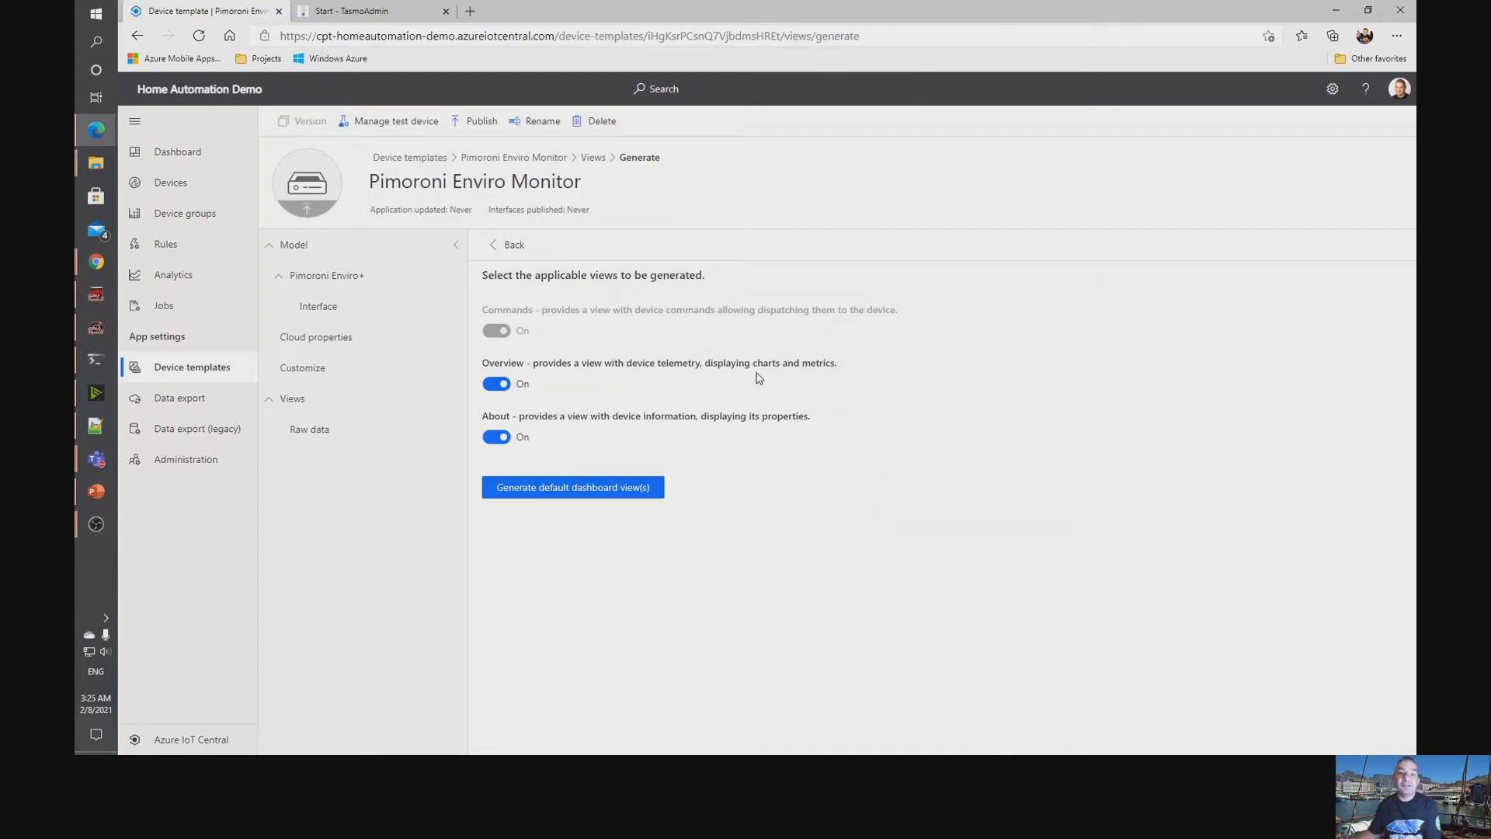
{"action": "left_click", "coordinate": [533, 493]}
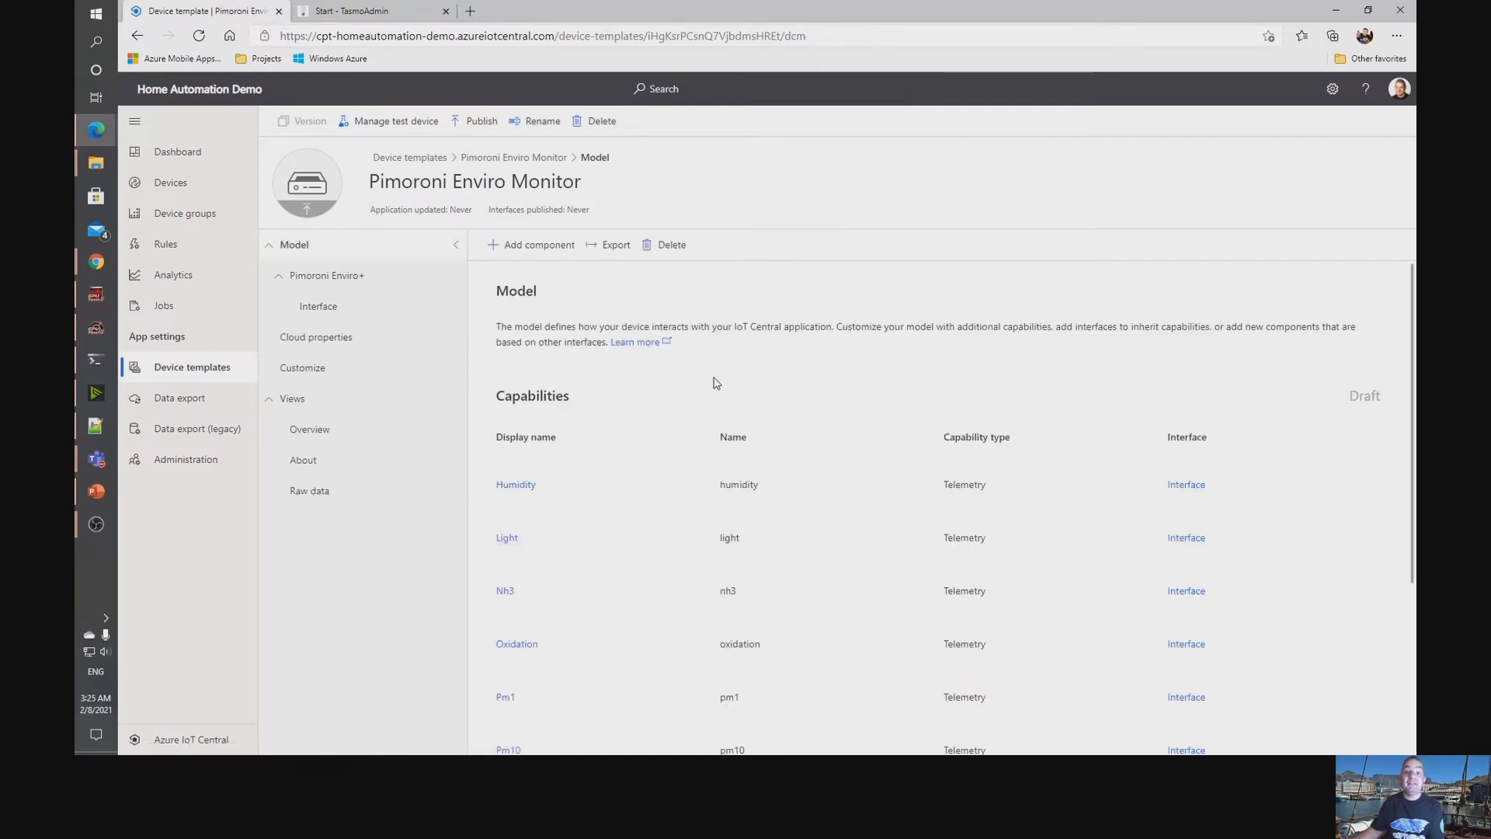
Examine the chart and value tiles across the generated Overview view.
{"action": "left_click", "coordinate": [326, 433]}
{"action": "left_click_drag", "start_coordinate": [1041, 438], "coordinate": [1053, 579]}
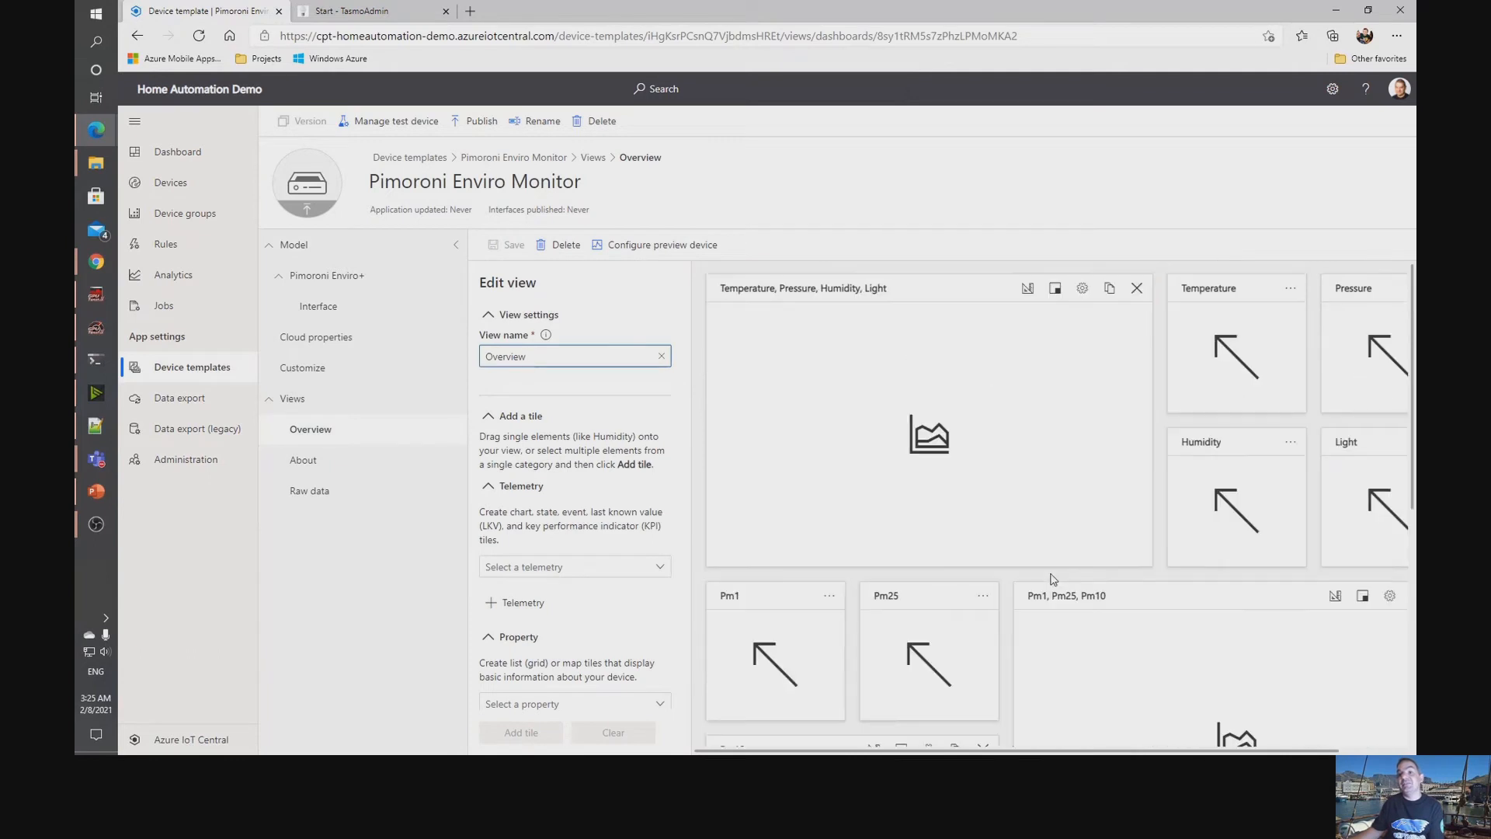
{"action": "scroll", "coordinate": [1312, 598], "scroll_direction": "down", "scroll_amount": 2}
{"action": "scroll", "coordinate": [1312, 598], "scroll_direction": "down", "scroll_amount": 5}
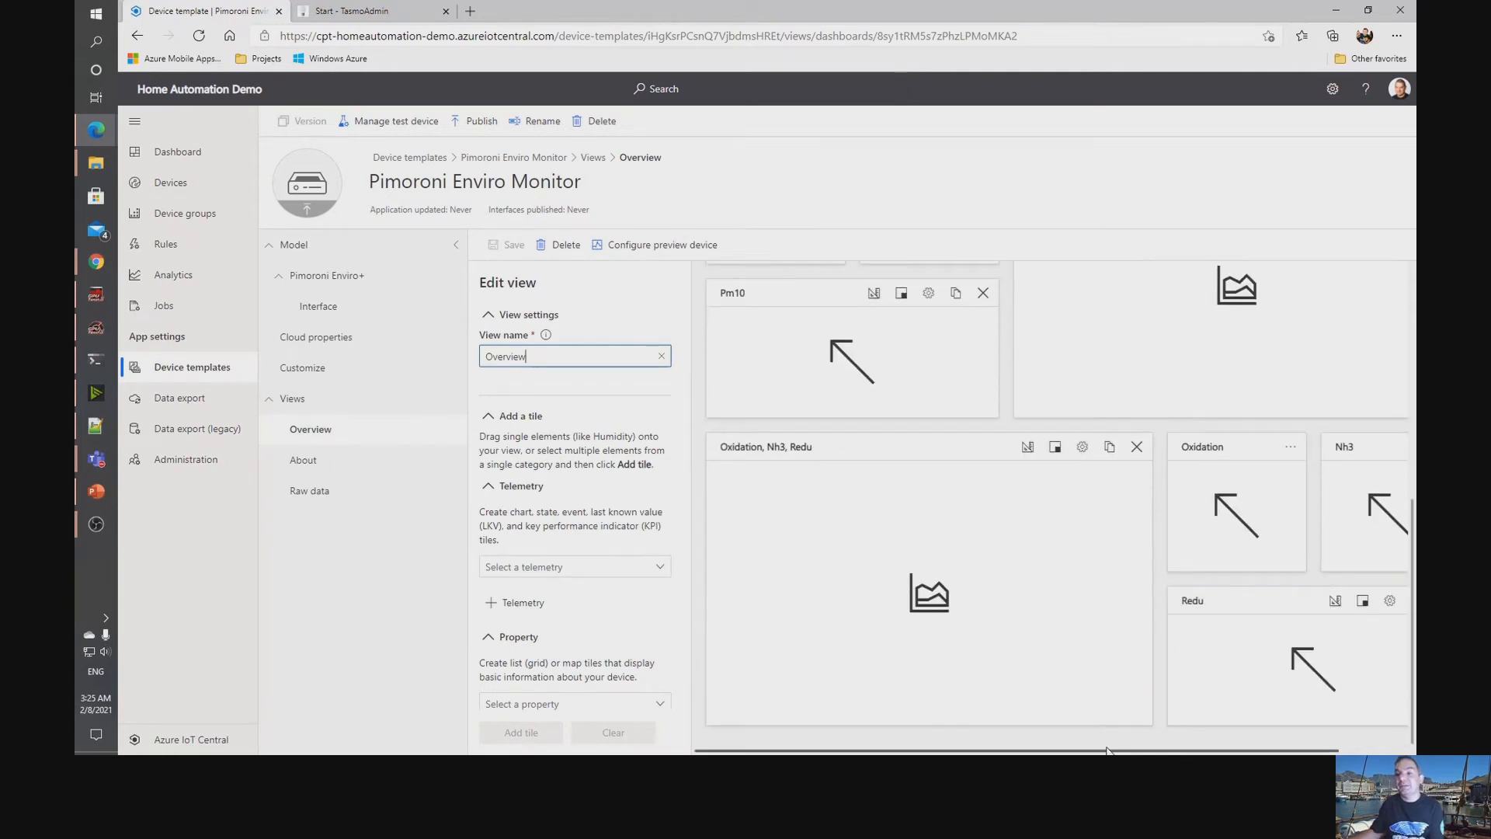
{"action": "left_click_drag", "start_coordinate": [1108, 750], "coordinate": [1175, 750]}
{"action": "scroll", "coordinate": [1157, 567], "scroll_direction": "up", "scroll_amount": 4}
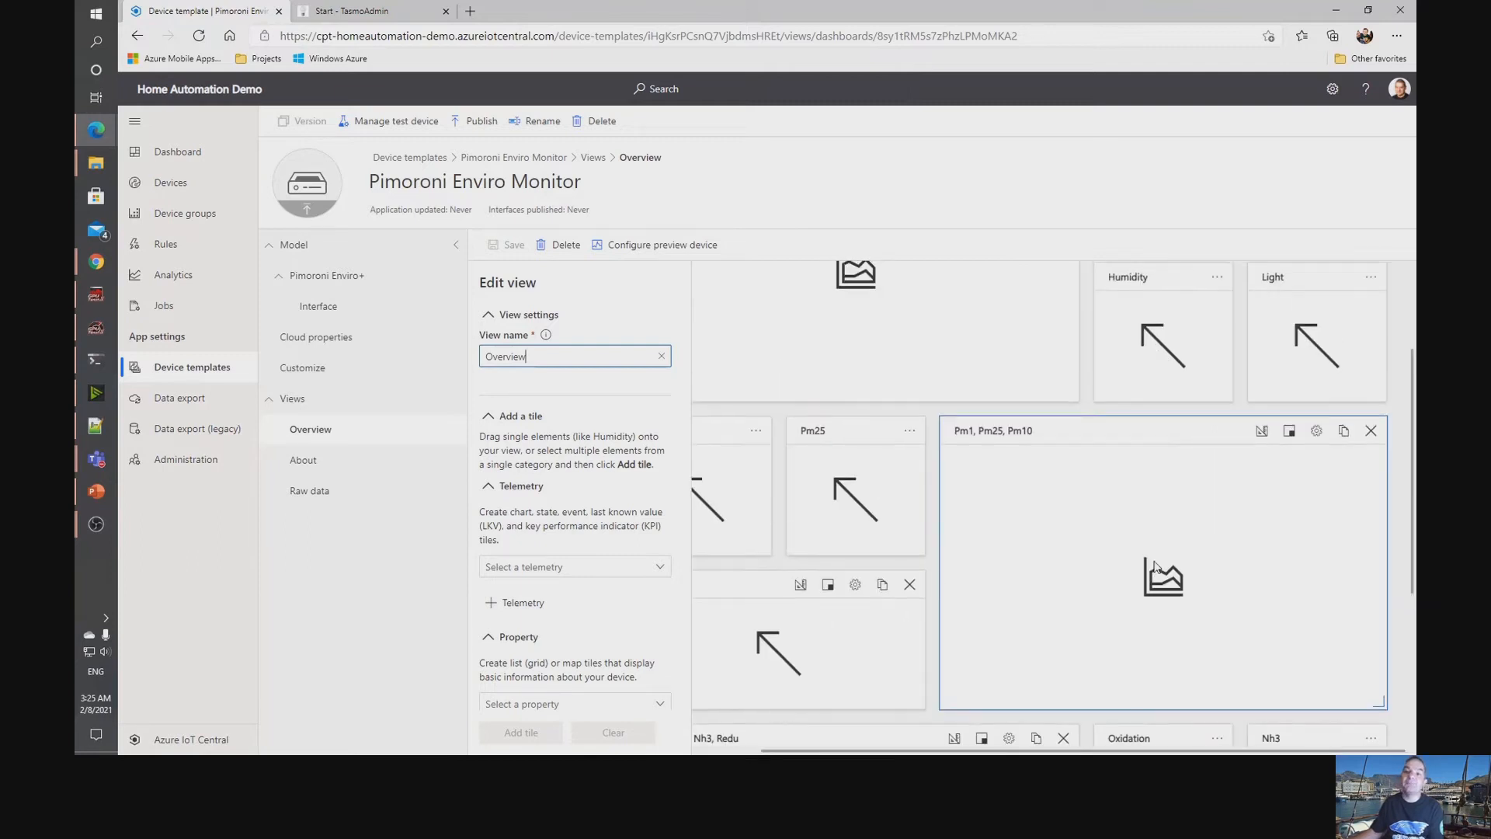
{"action": "scroll", "coordinate": [1156, 567], "scroll_direction": "up", "scroll_amount": 3}
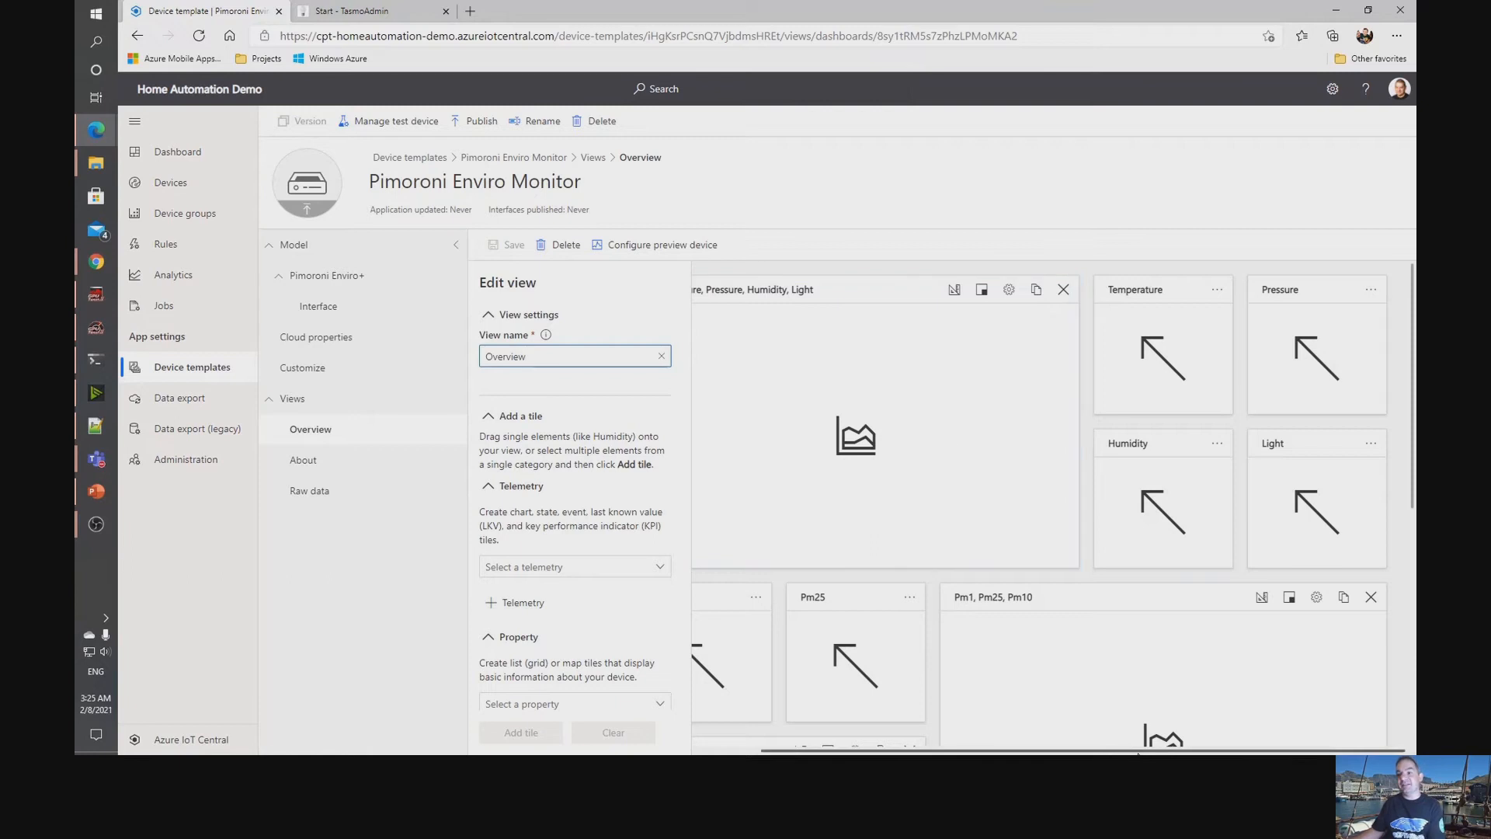
{"action": "left_click_drag", "start_coordinate": [1162, 750], "coordinate": [1095, 751]}
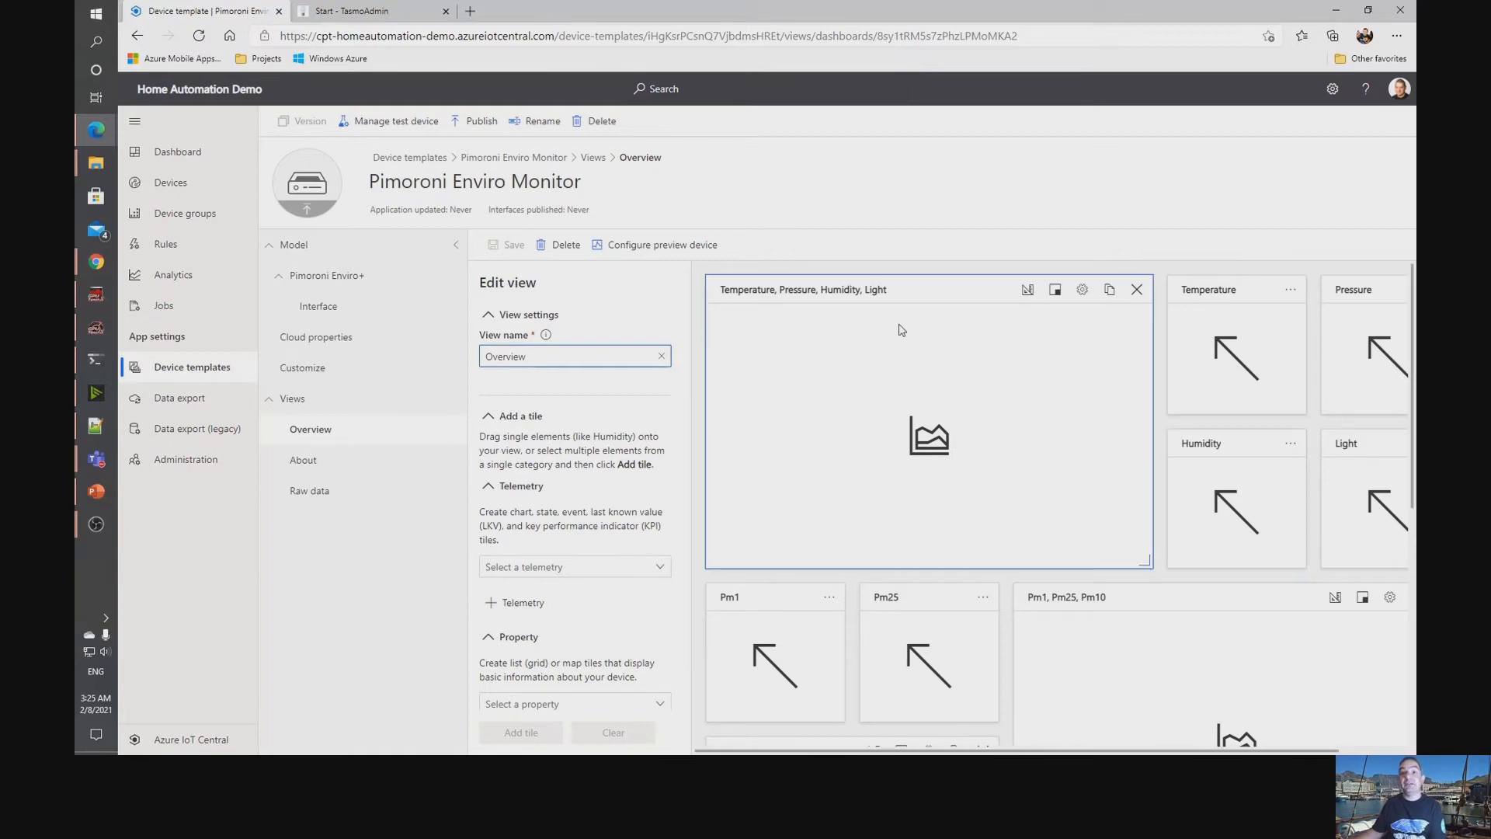
Publish the Pimoroni Enviro Monitor device template to the application.
{"action": "scroll", "coordinate": [898, 326], "scroll_direction": "down", "scroll_amount": 2}
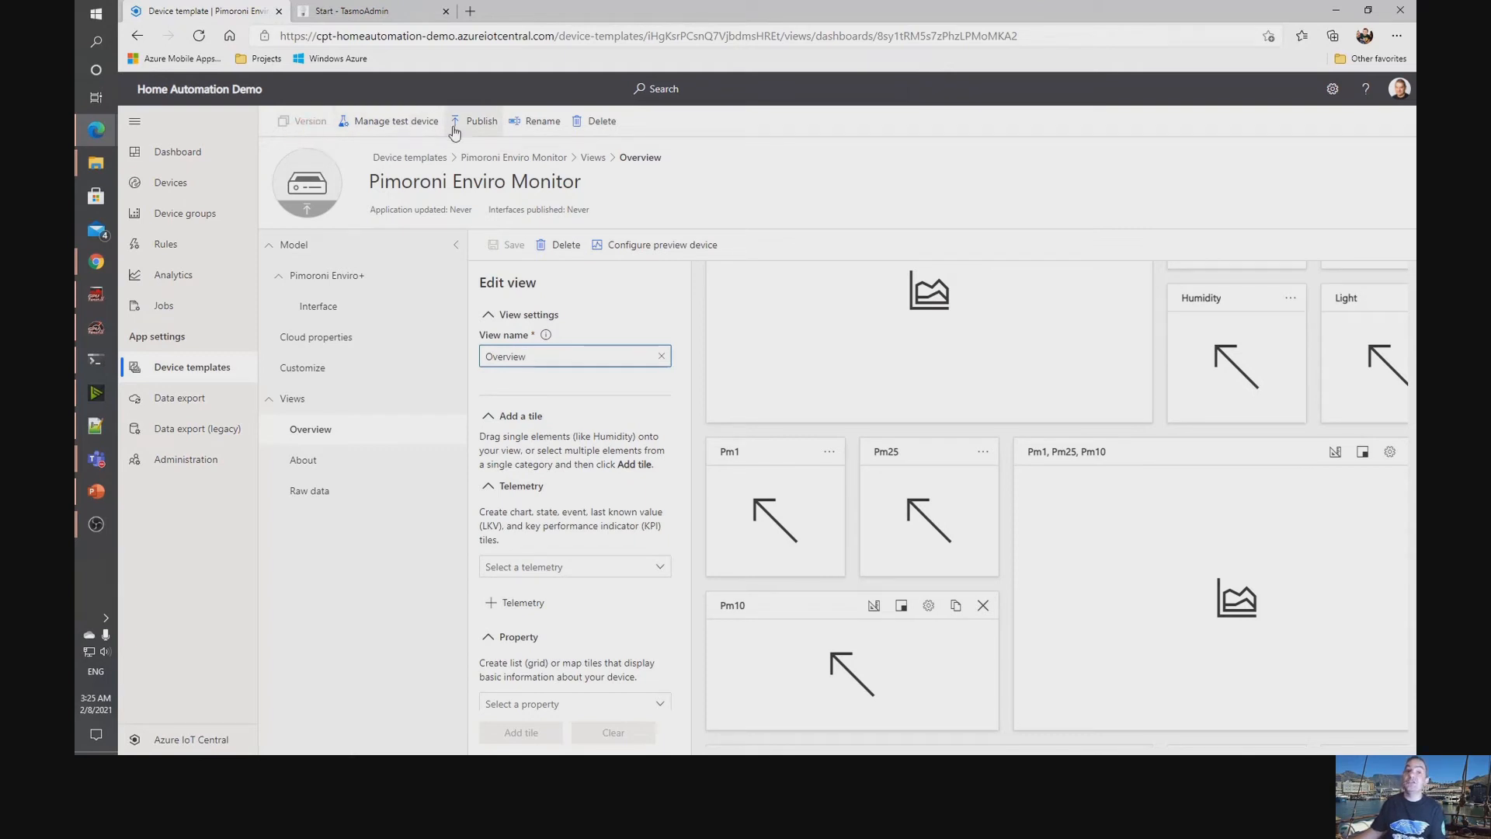
{"action": "left_click", "coordinate": [482, 122]}
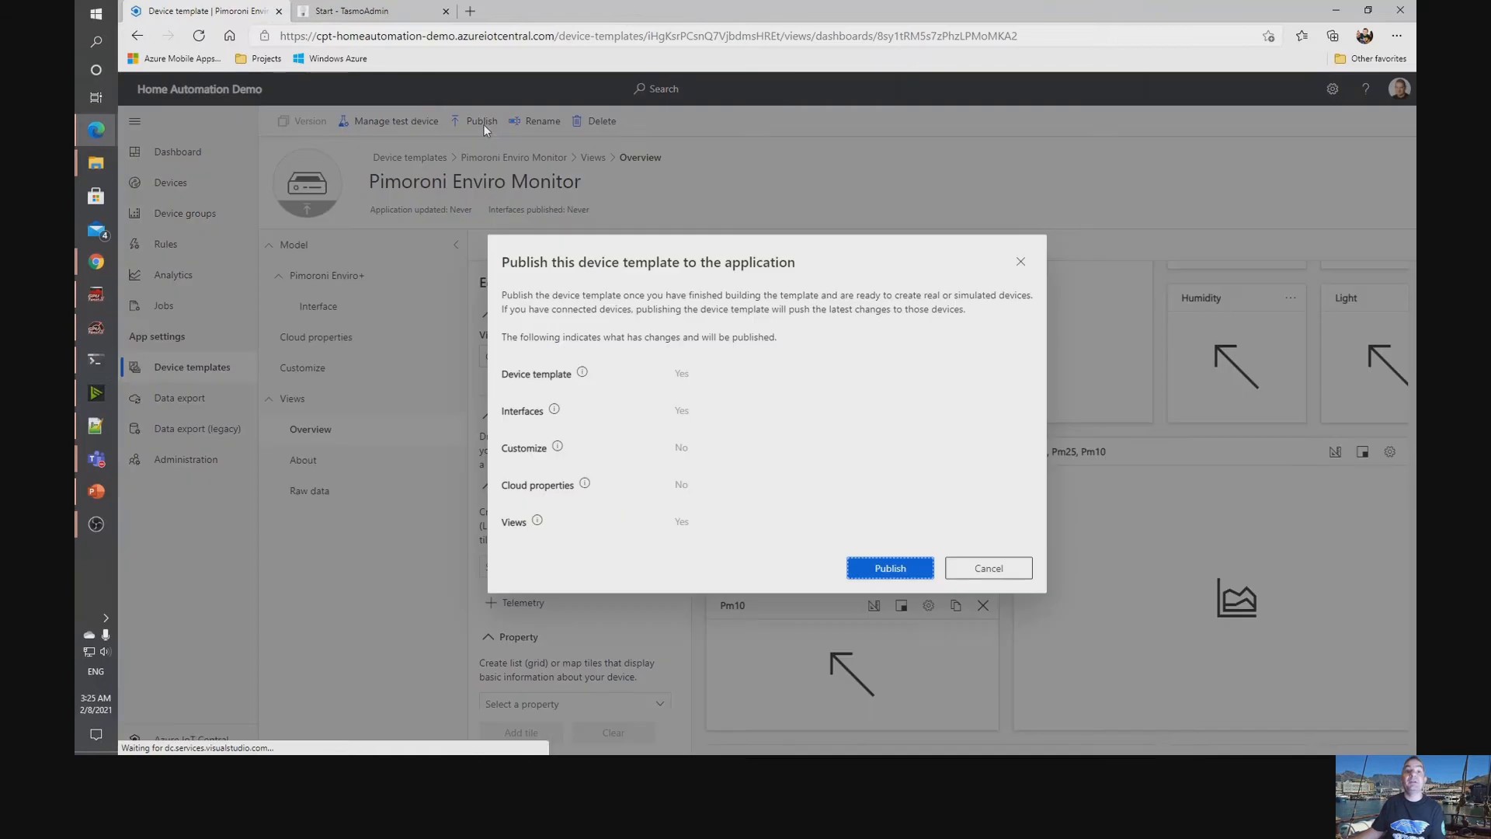
{"action": "left_click", "coordinate": [890, 568]}
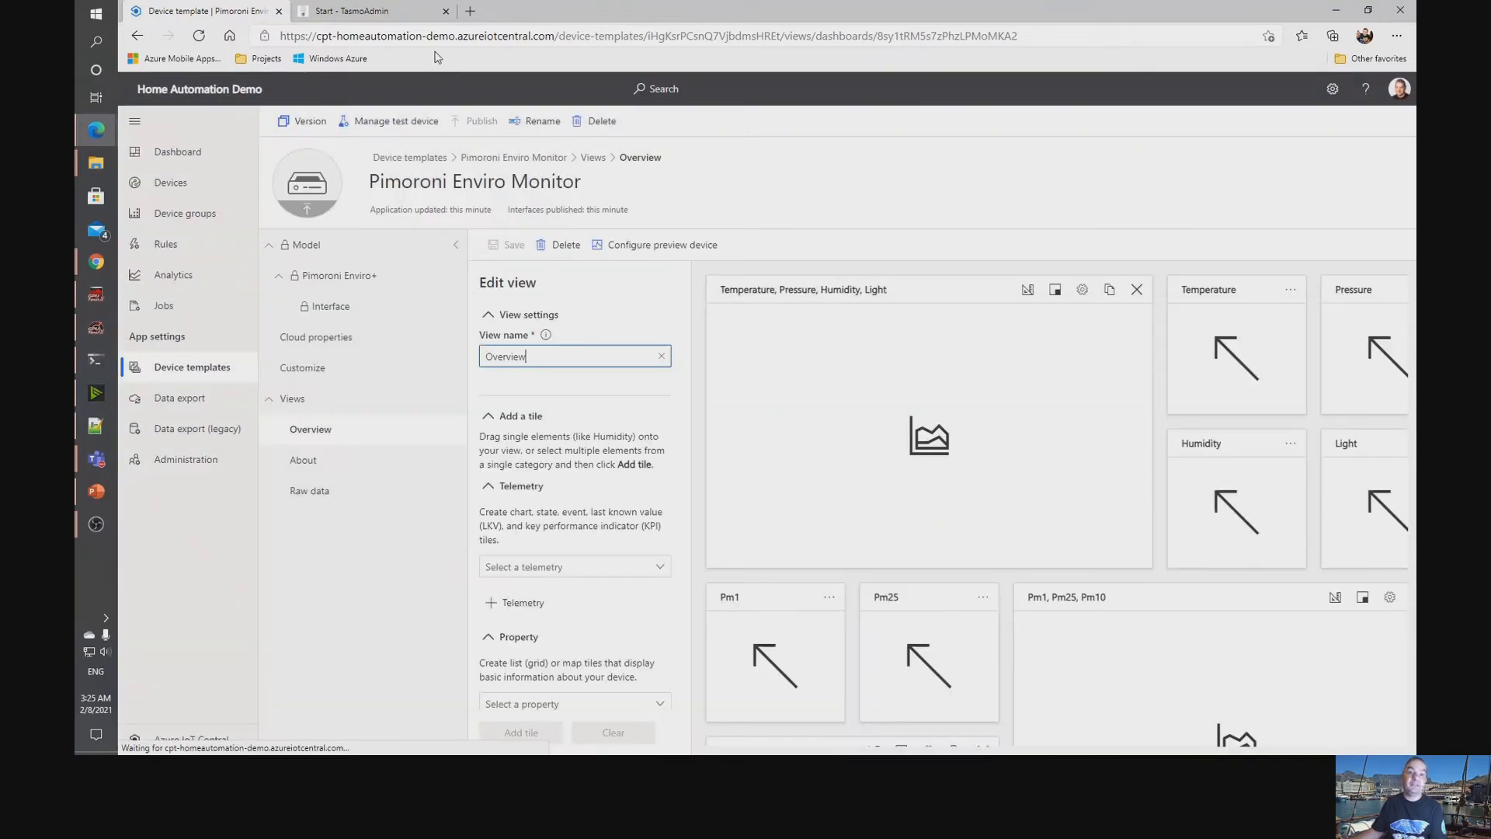
Create a non-simulated device named Pimoroni Enviro Monitor - Office from the Pimoroni Enviro Monitor template.
{"action": "left_click", "coordinate": [180, 184]}
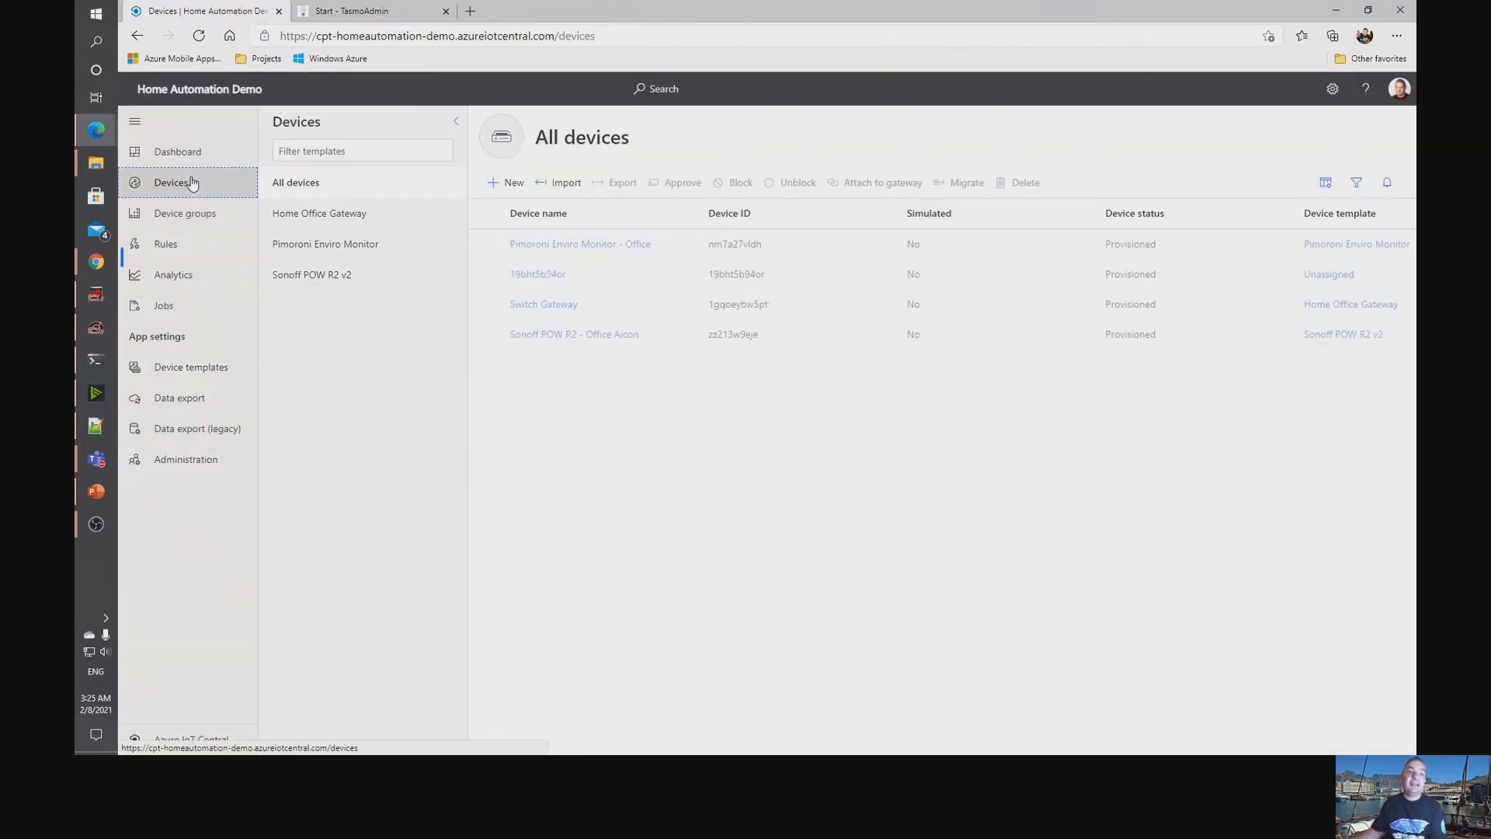
{"action": "left_click", "coordinate": [325, 245]}
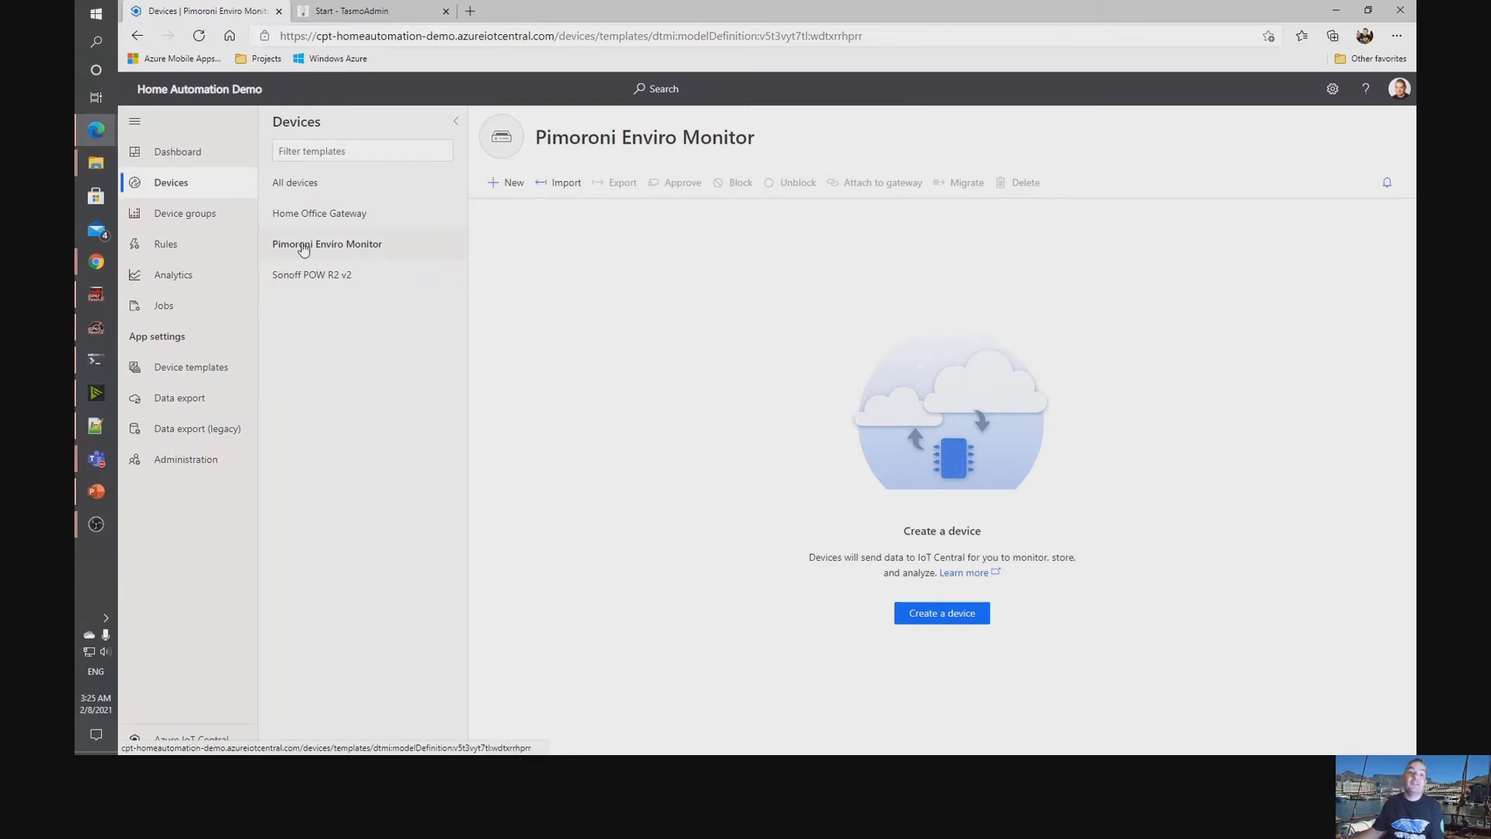
{"action": "left_click", "coordinate": [505, 182]}
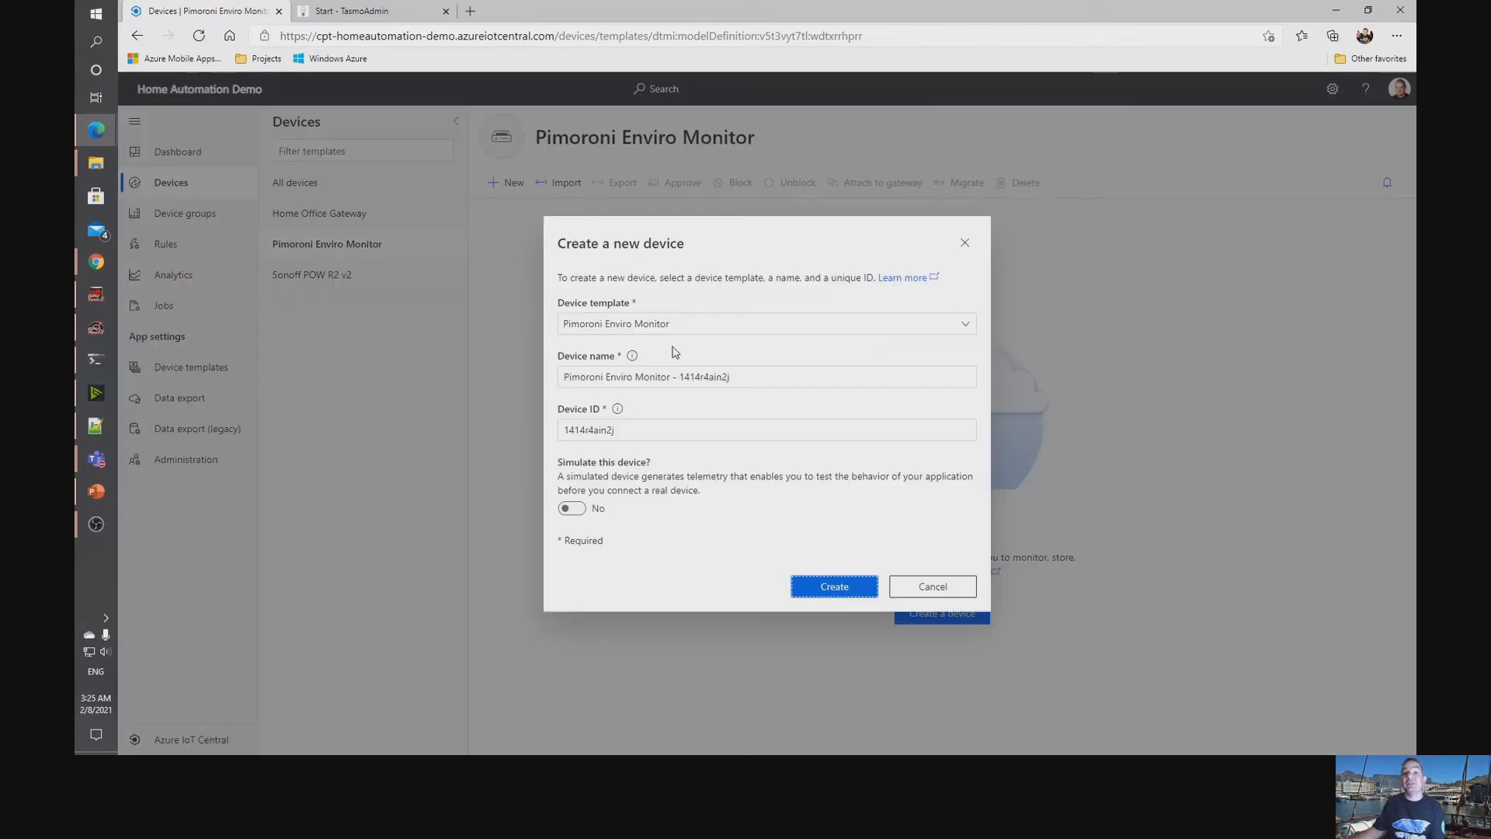
{"action": "left_click_drag", "start_coordinate": [762, 377], "coordinate": [680, 377]}
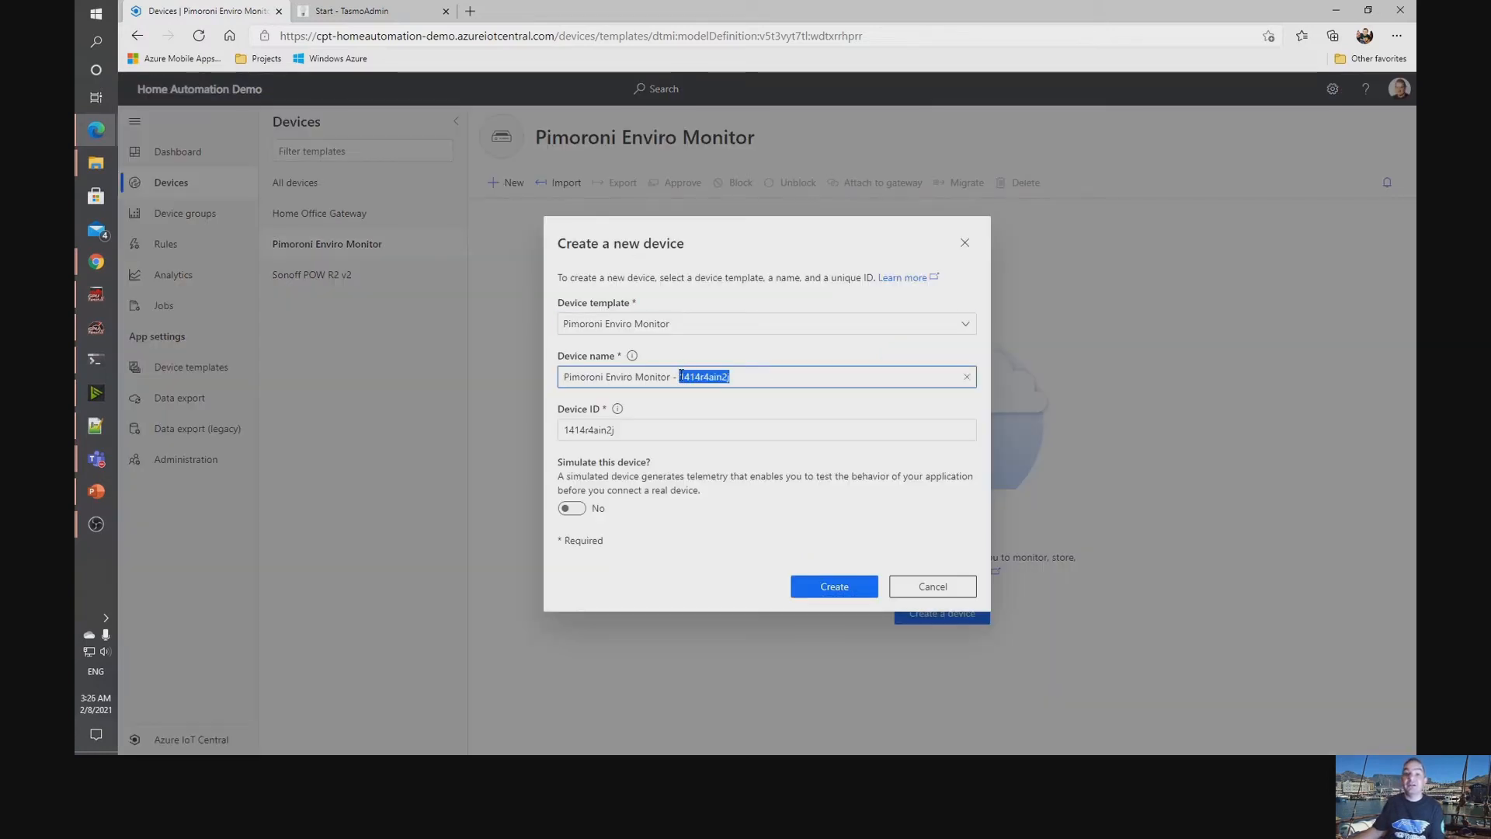
{"action": "type", "text": "Office"}
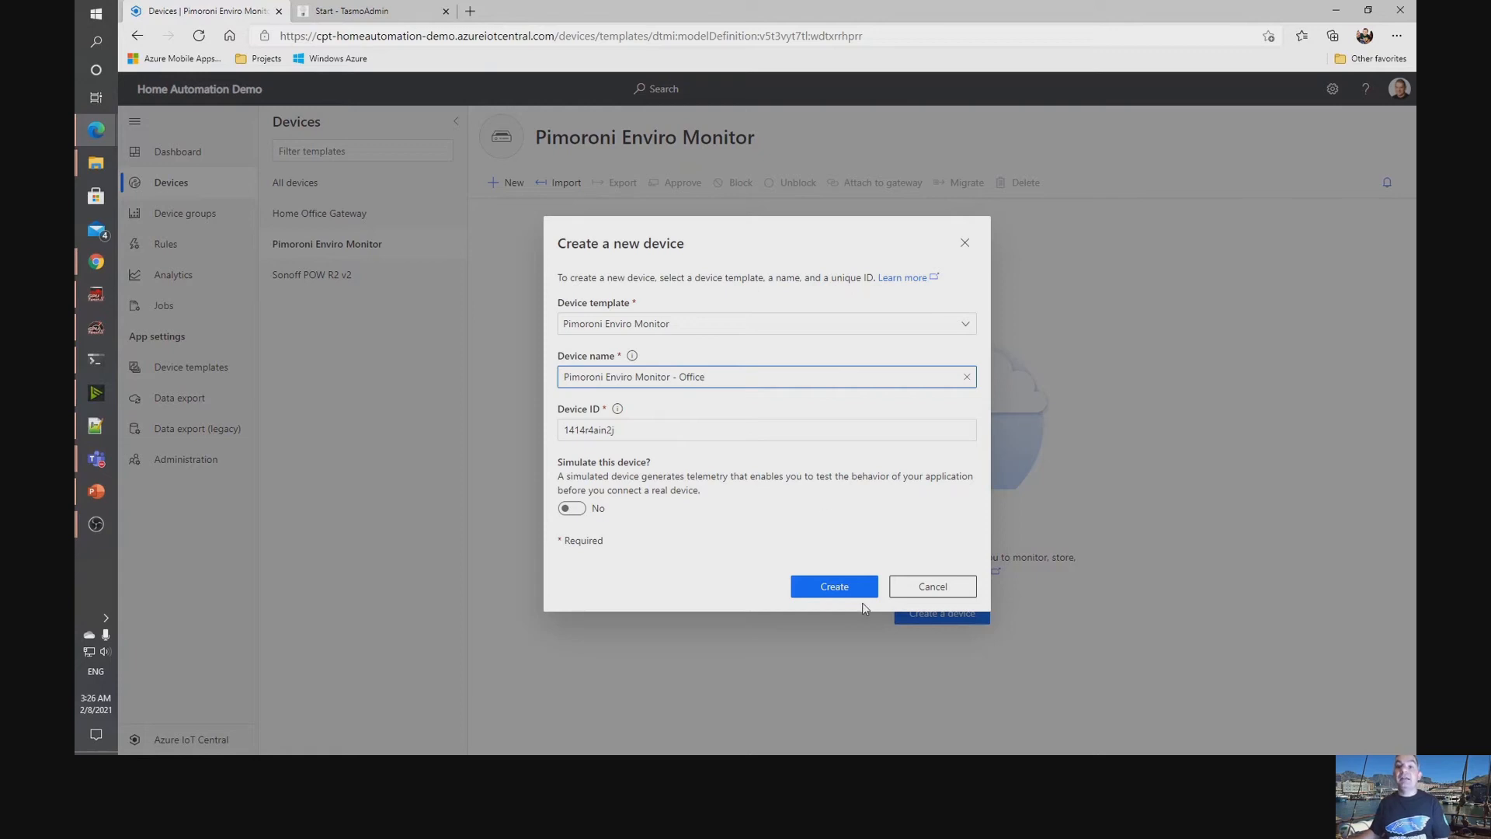
{"action": "left_click", "coordinate": [835, 588]}
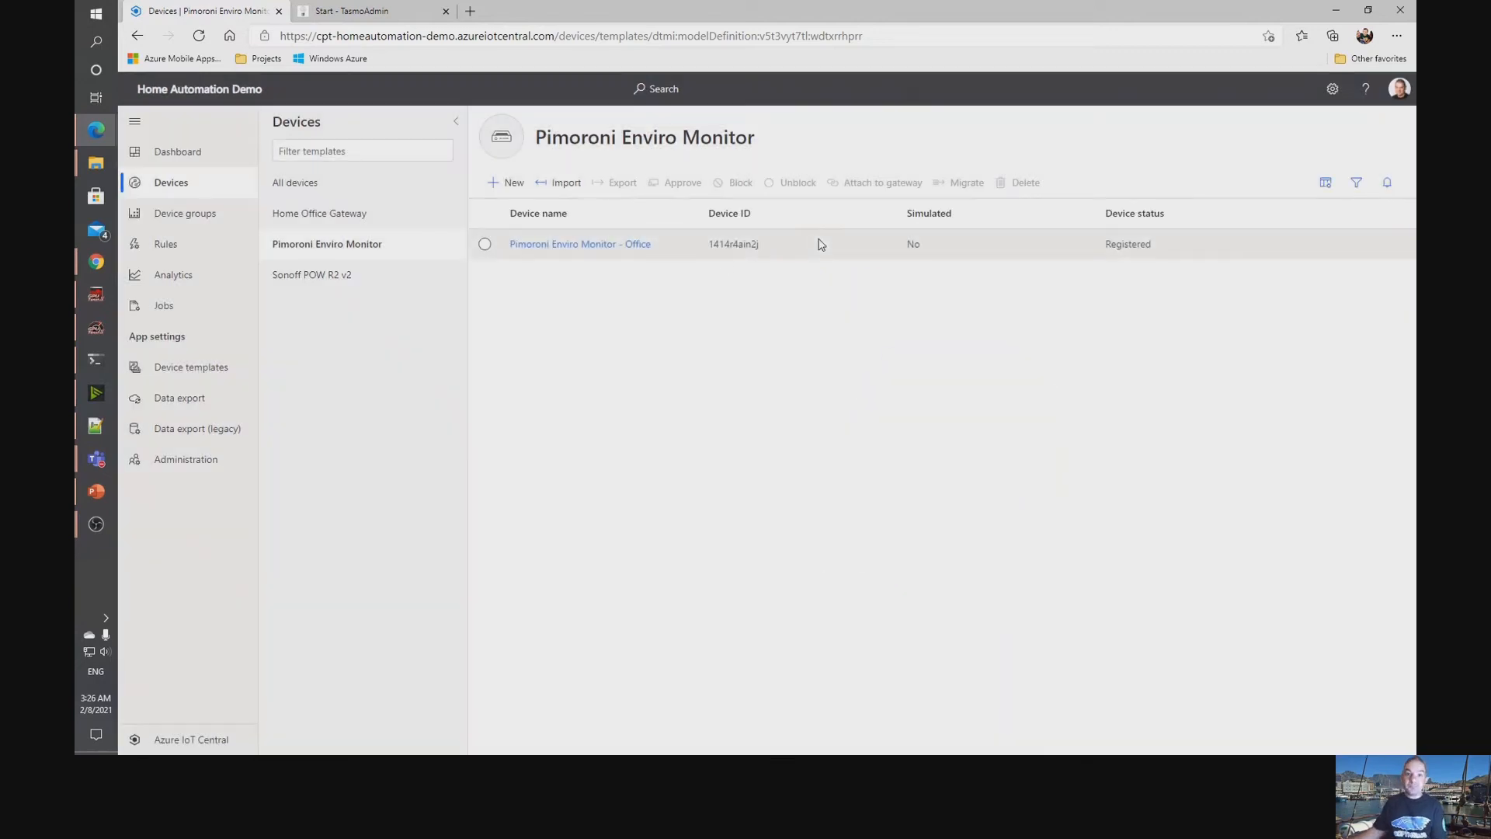
Copy the device ID from the new Office monitor's connection details into the deviceId variable of enviro.py in the terminal.
{"action": "left_click", "coordinate": [594, 245]}
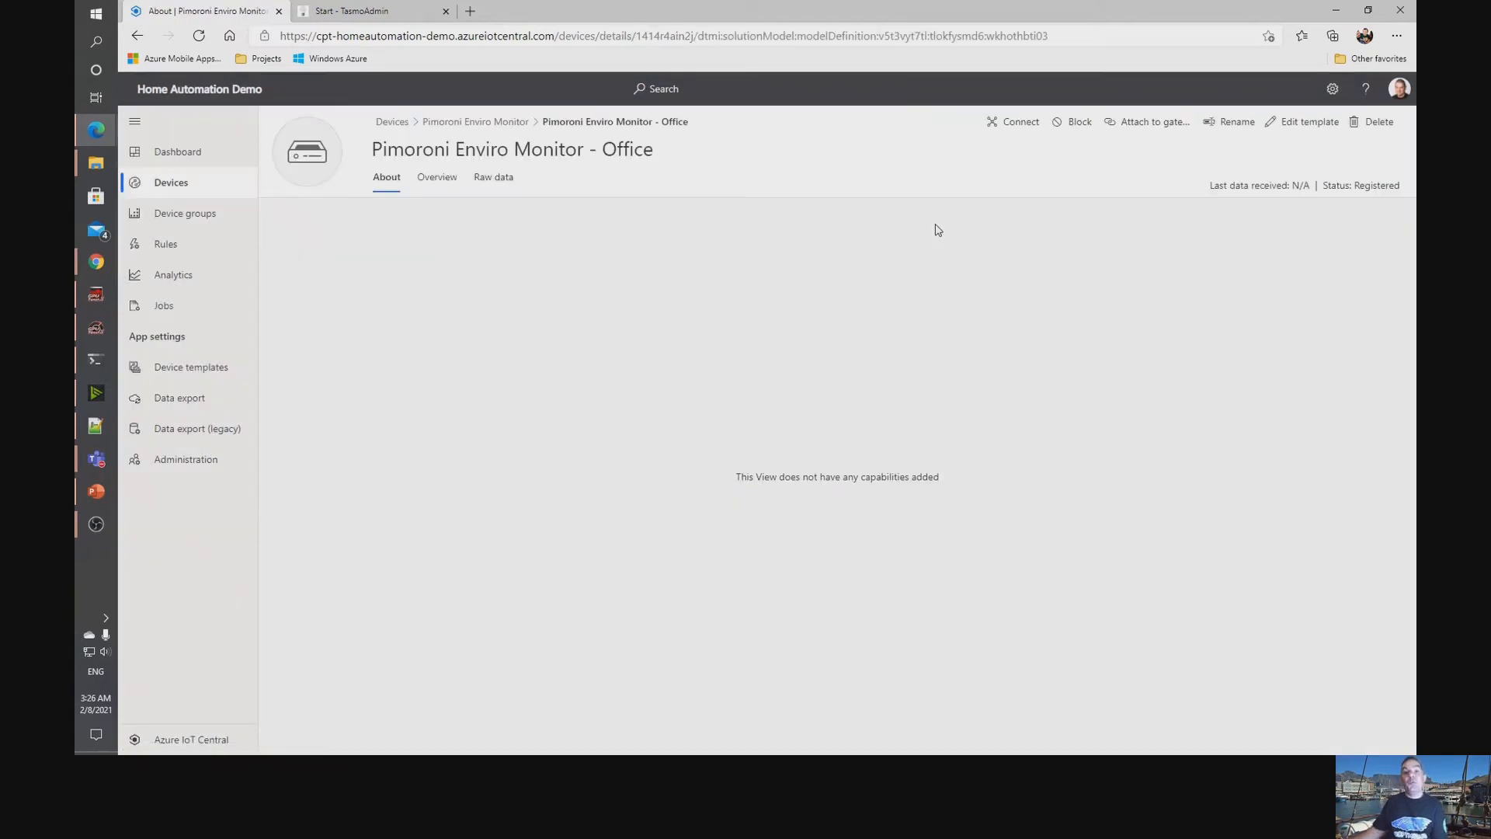
{"action": "left_click", "coordinate": [437, 177]}
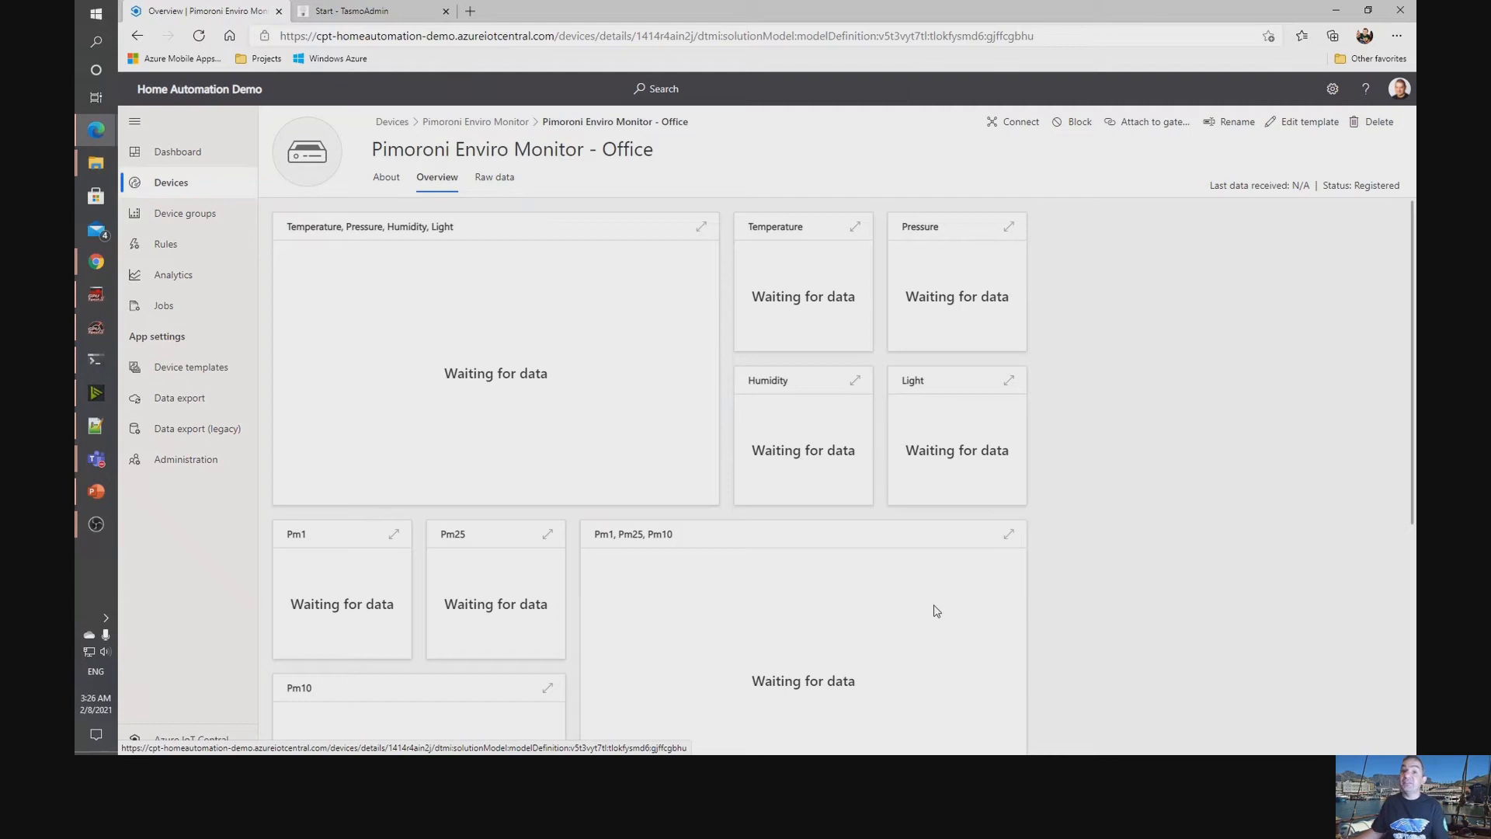
{"action": "left_click", "coordinate": [1009, 124]}
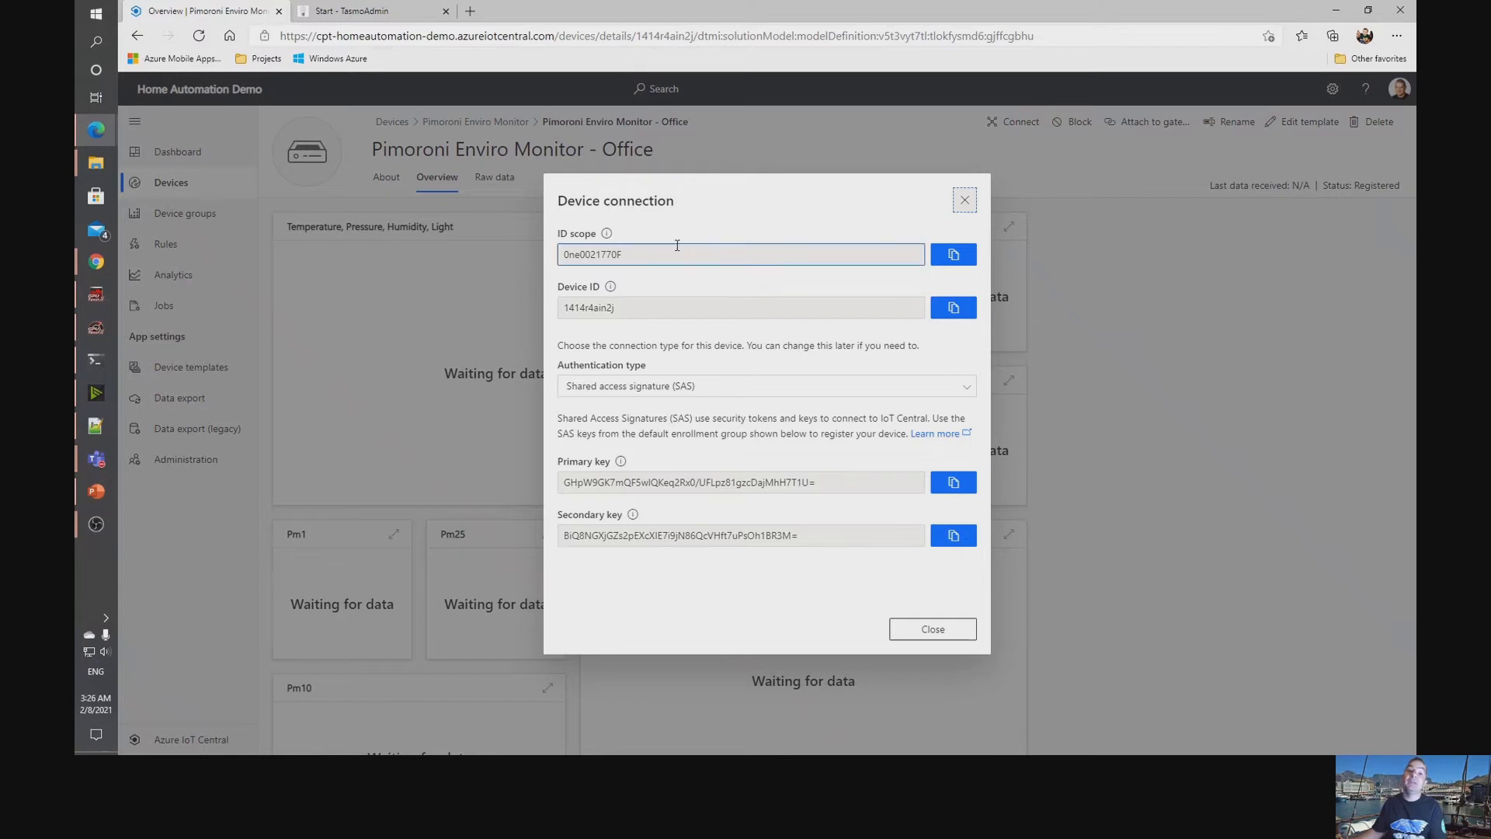
{"action": "left_click", "coordinate": [954, 308]}
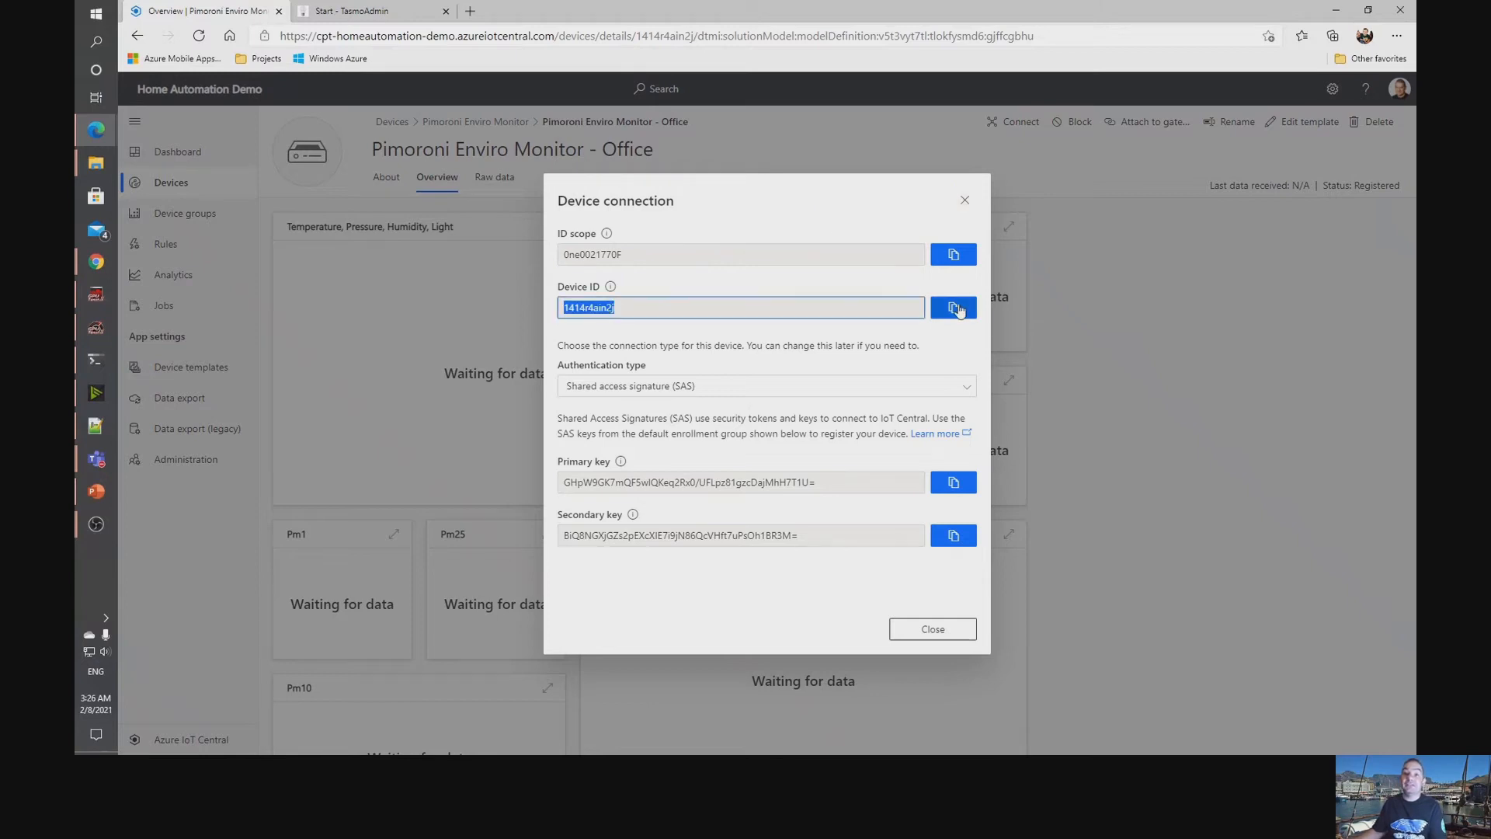
{"action": "left_click", "coordinate": [96, 360]}
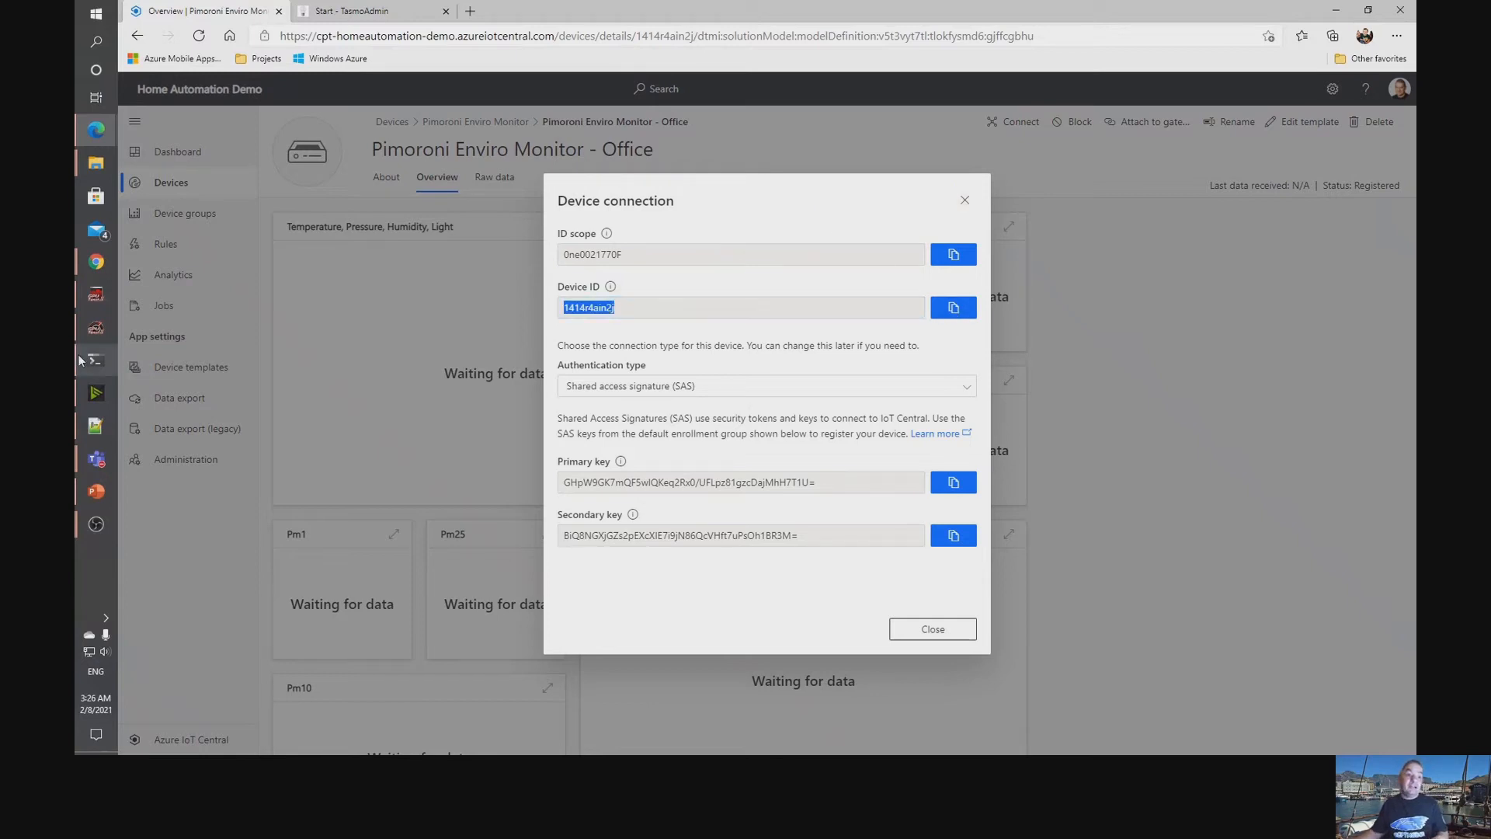
{"action": "right_click", "coordinate": [96, 360]}
{"action": "left_click", "coordinate": [700, 295]}
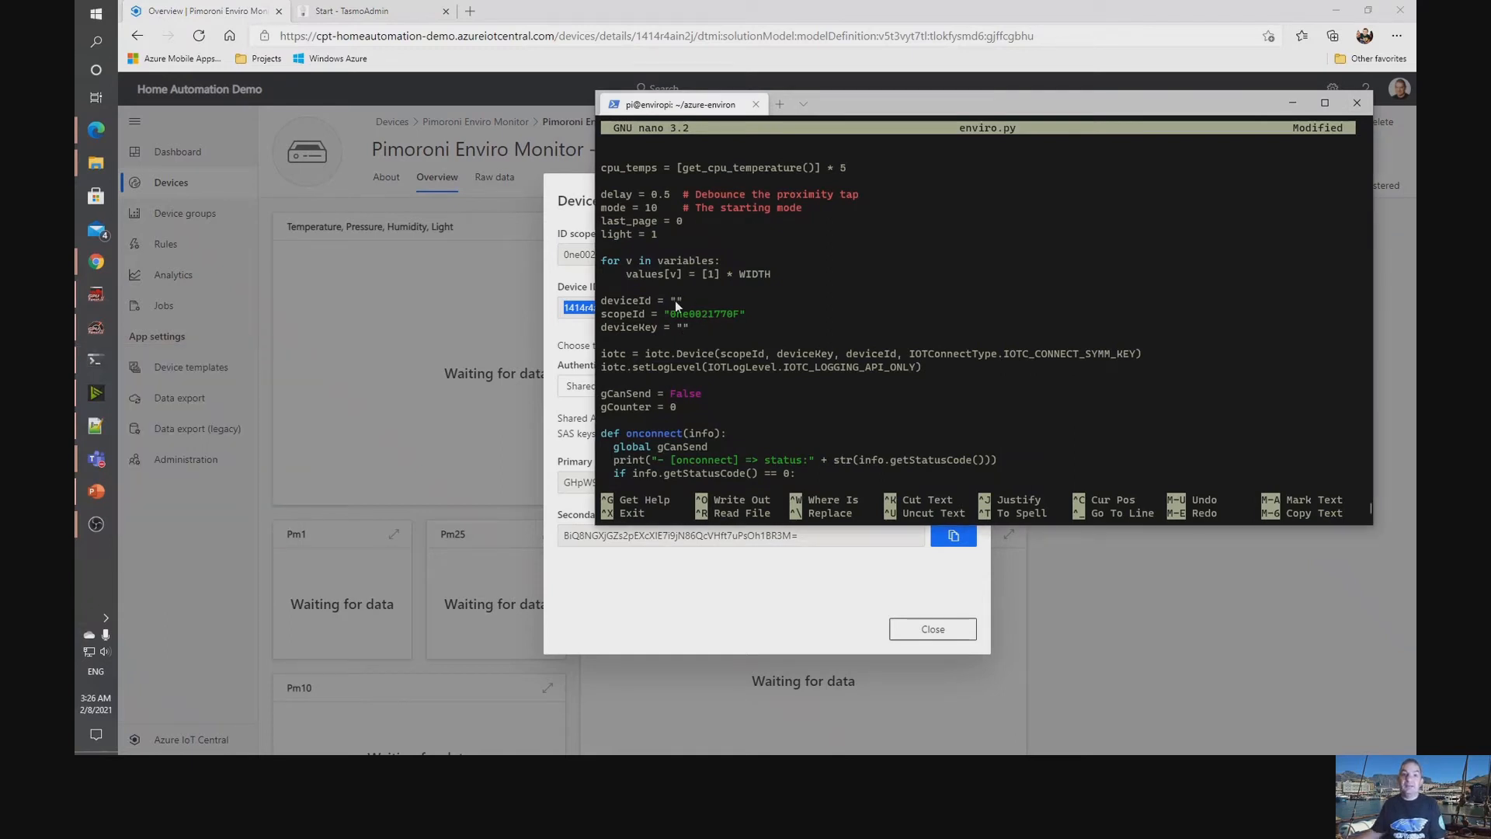
{"action": "key", "text": "ctrl+v"}
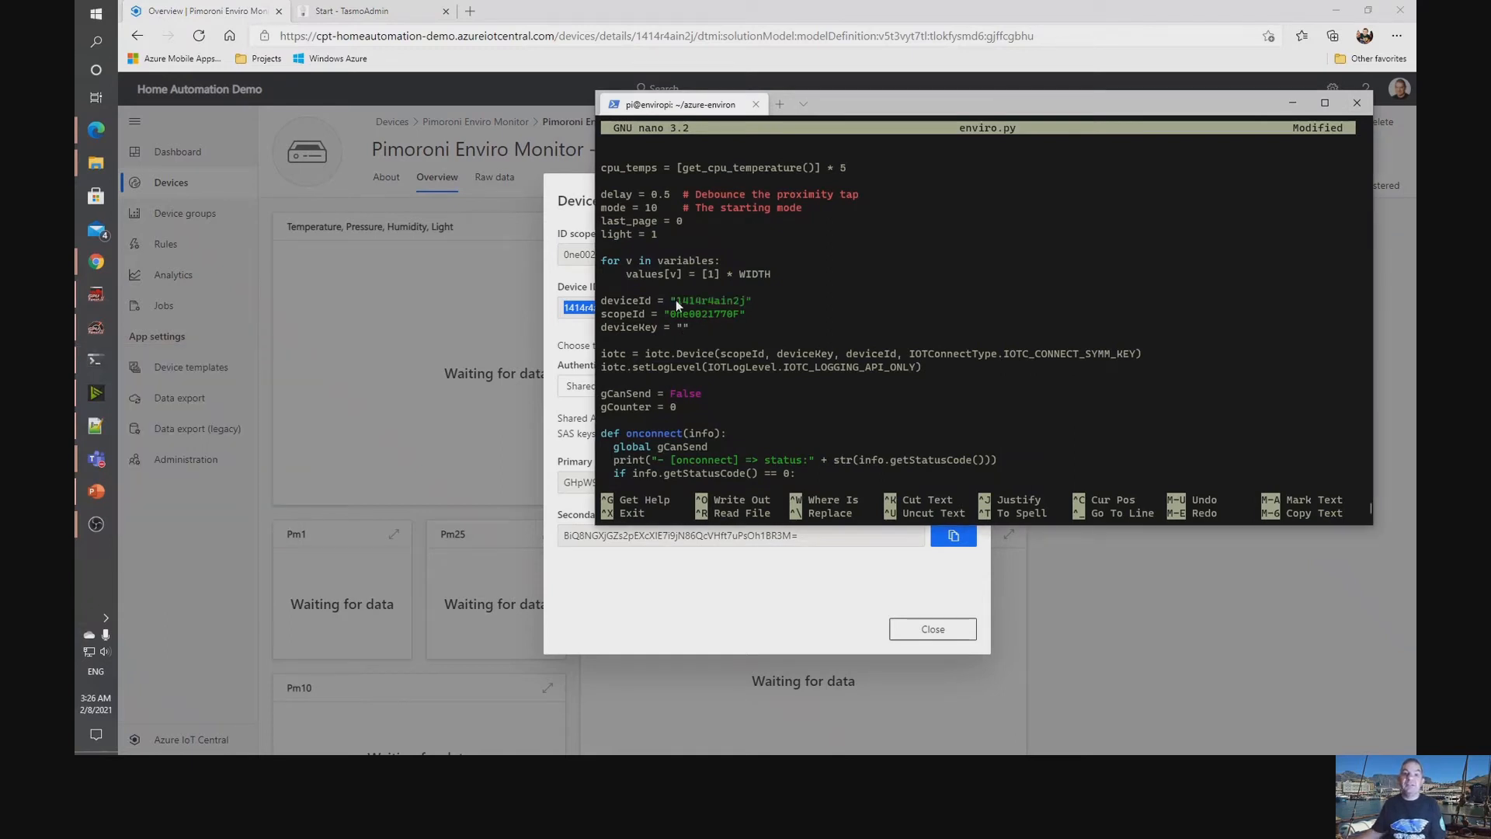
Copy the device's primary key from its connection details into the deviceKey variable of enviro.py.
{"action": "left_click", "coordinate": [571, 201]}
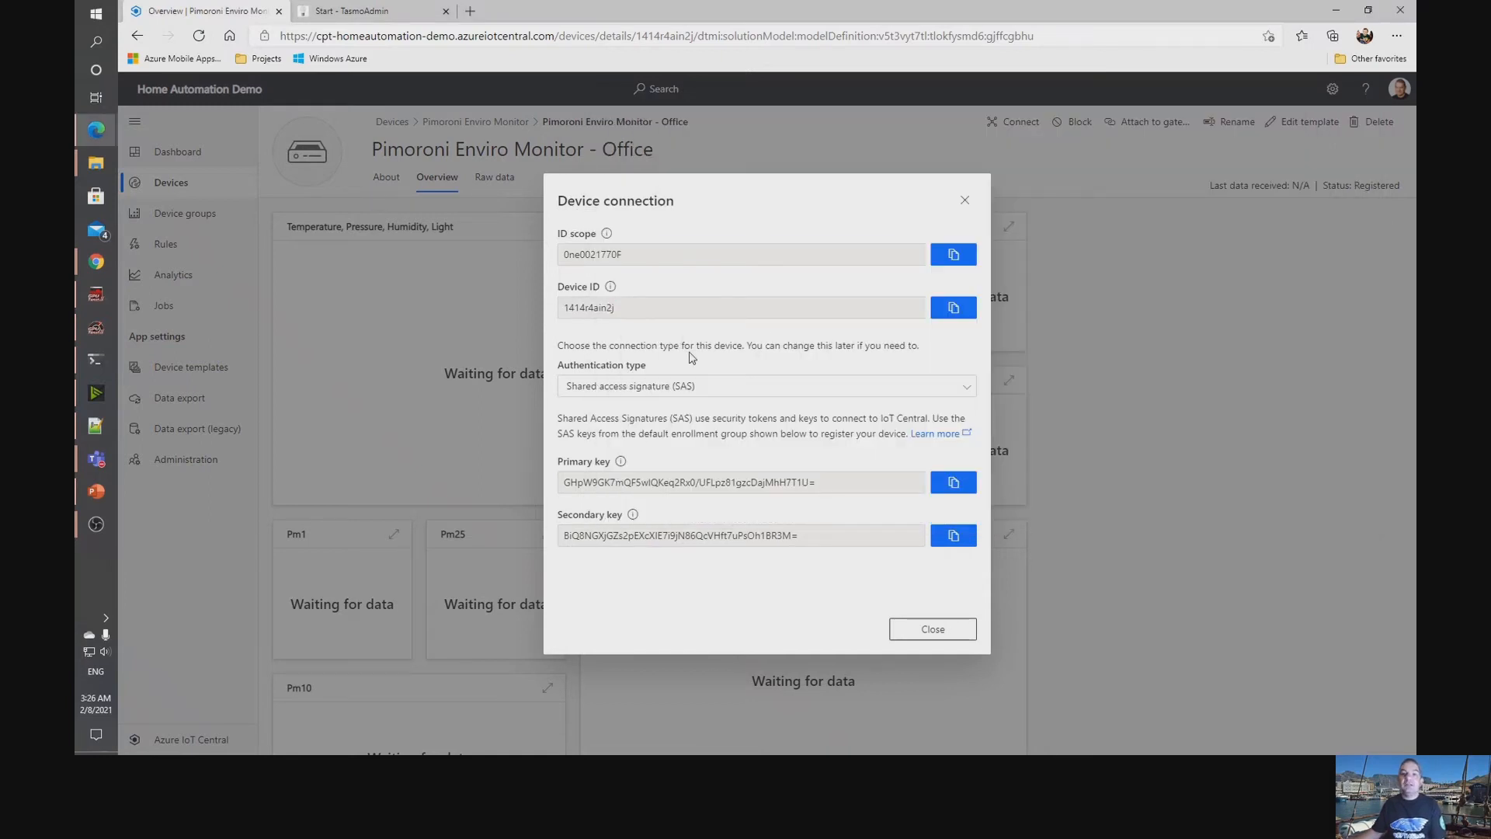
{"action": "left_click", "coordinate": [954, 483]}
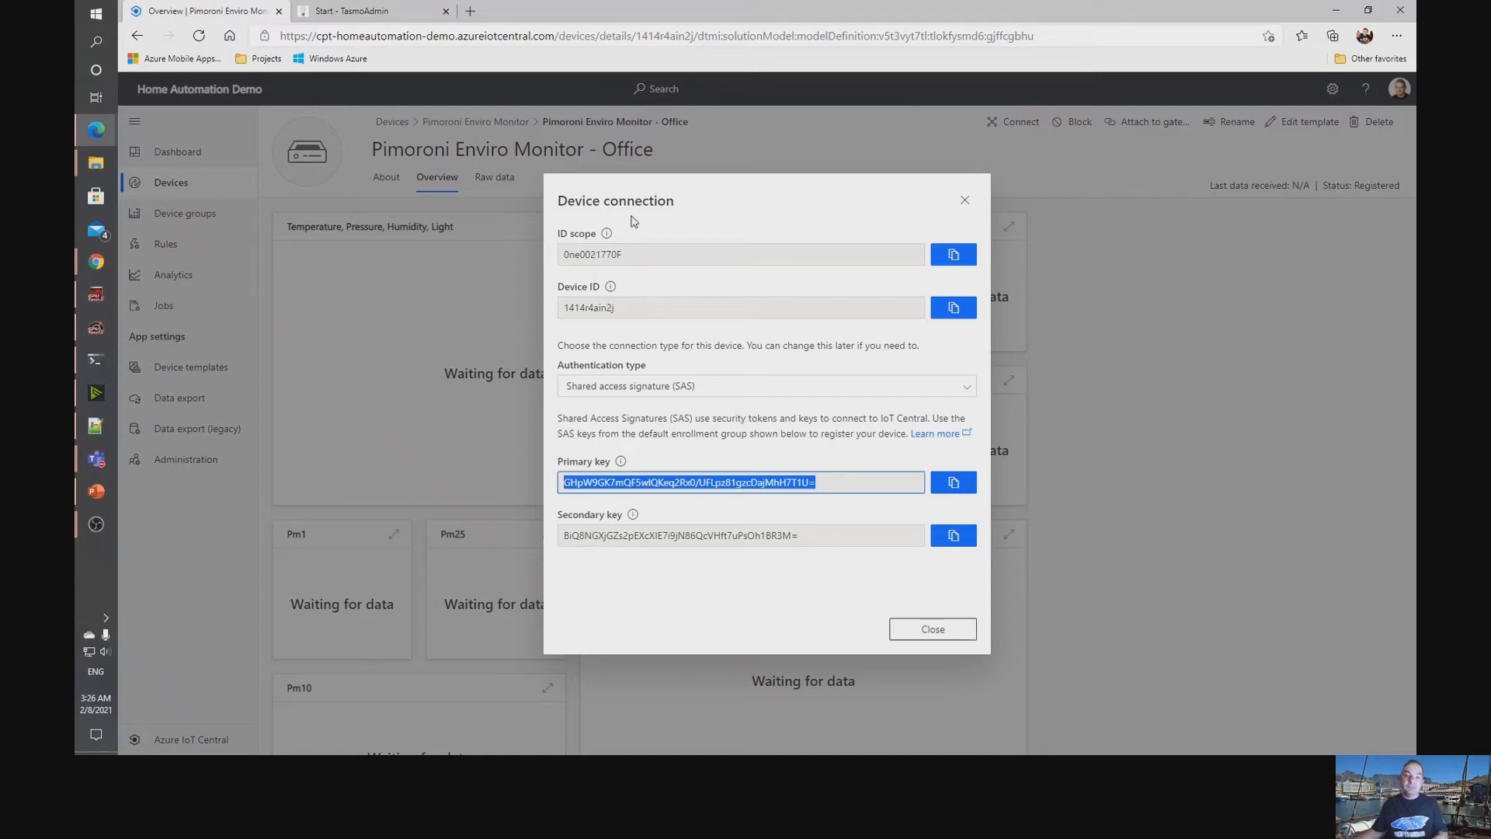
{"action": "key", "text": "alt+Tab"}
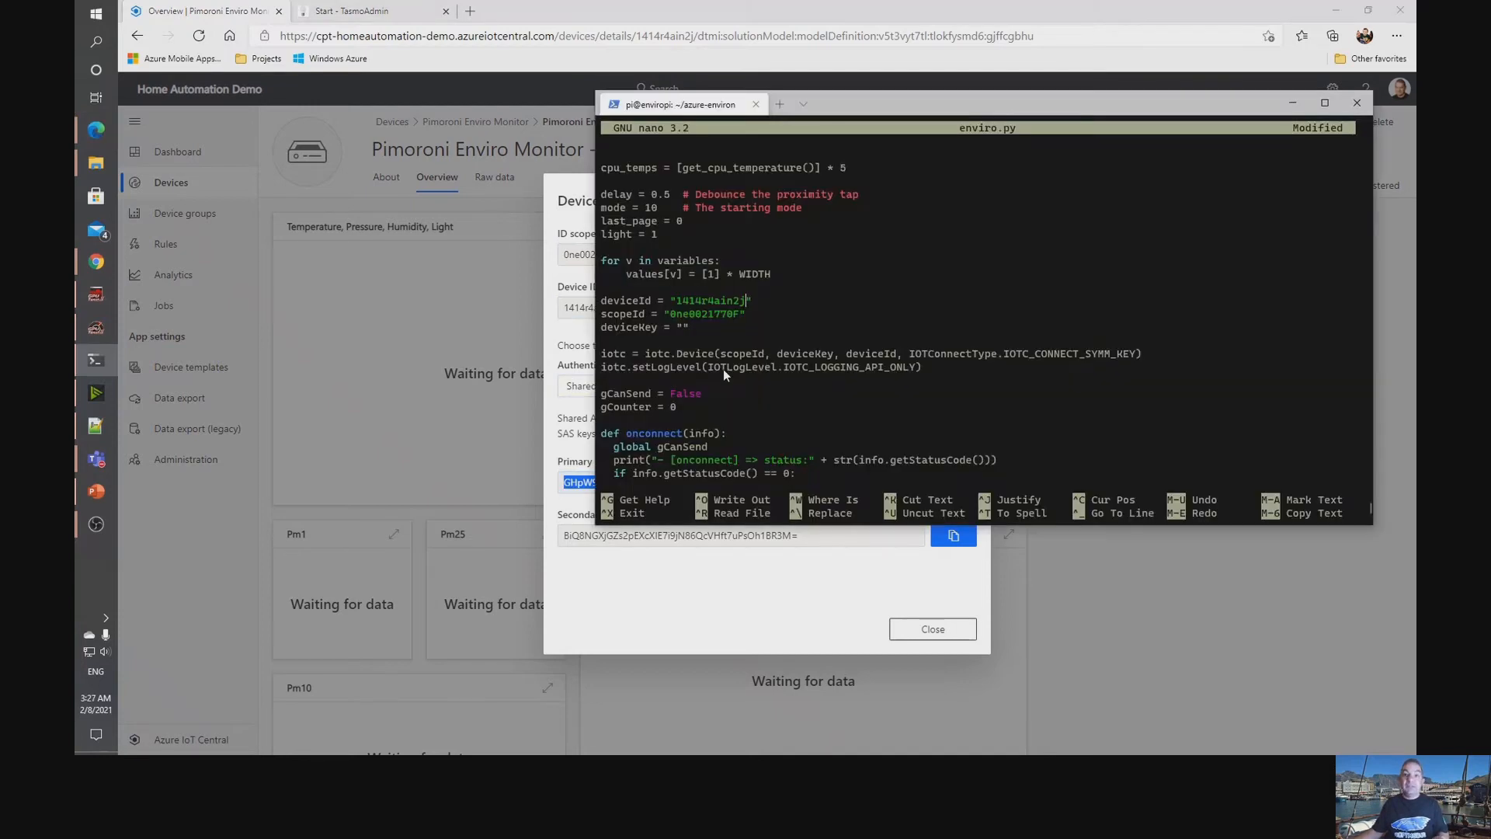
{"action": "right_click", "coordinate": [684, 325]}
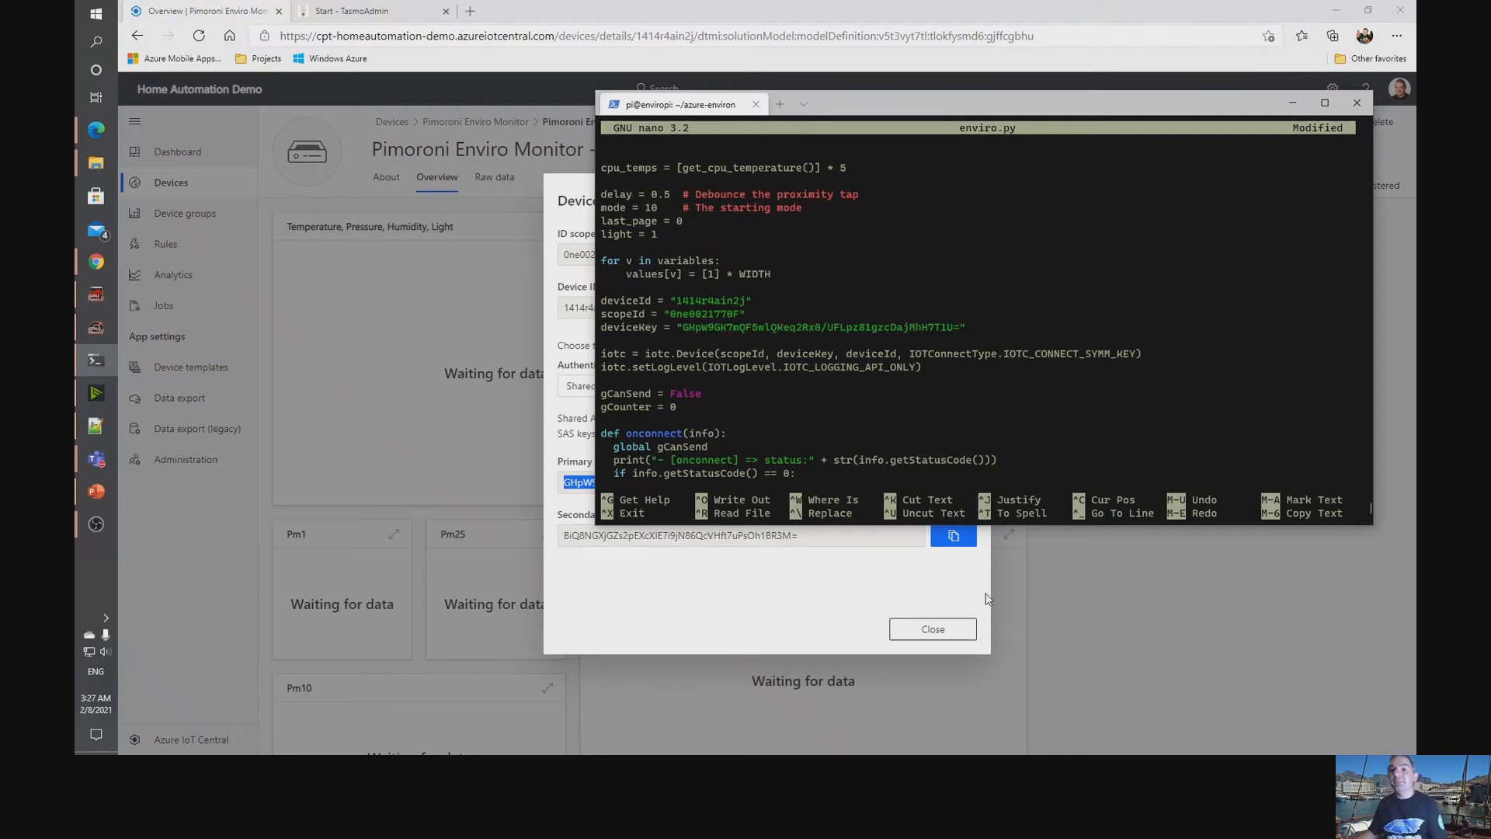
Save enviro.py, leave nano and run the script with python enviro.py.
{"action": "key", "text": "ctrl+x"}
{"action": "key", "text": "y"}
{"action": "key", "text": "Return"}
{"action": "key", "text": "Up"}
{"action": "key", "text": "Up"}
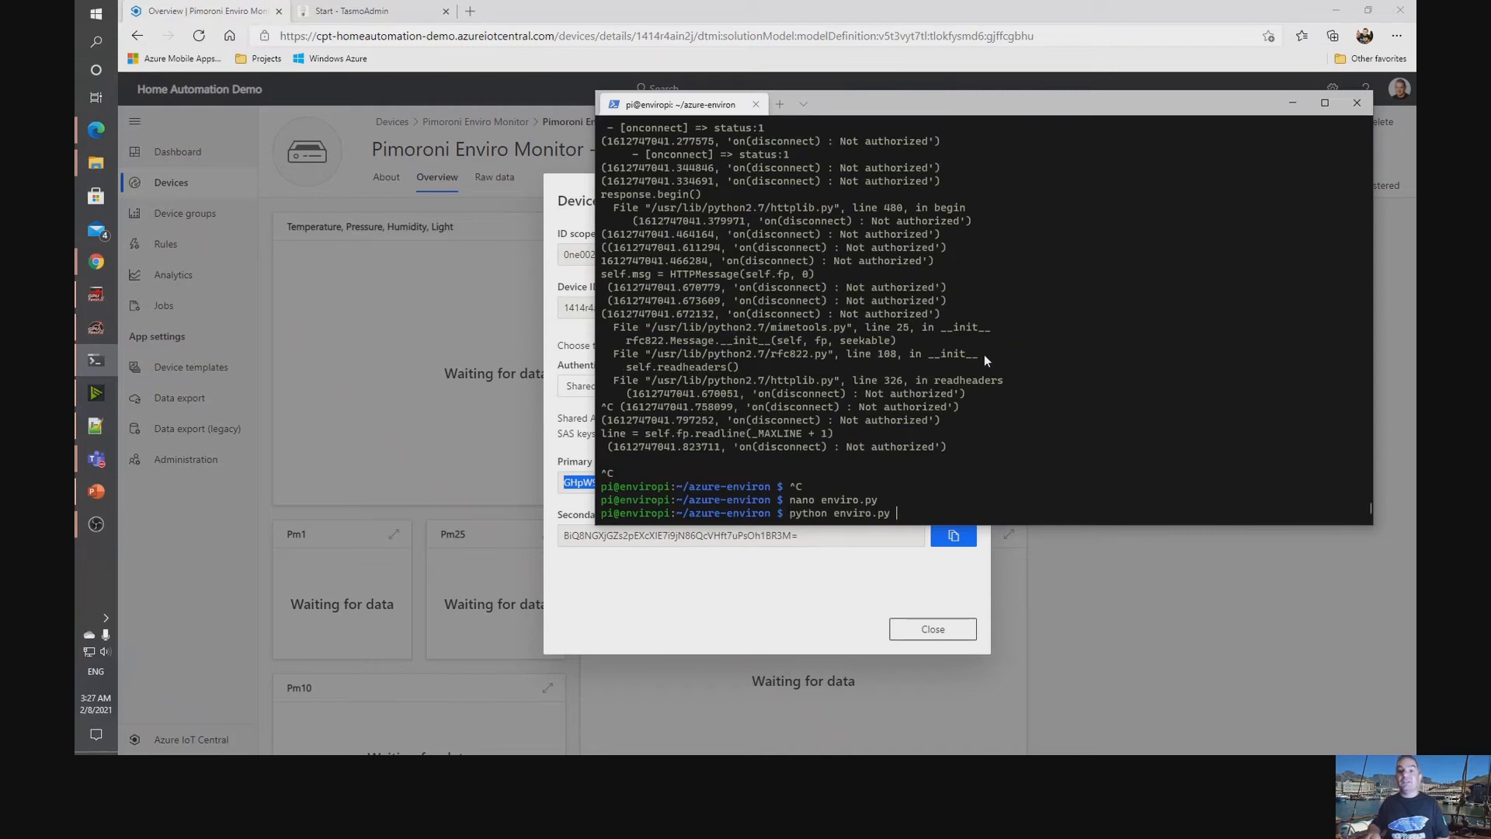
{"action": "key", "text": "Return"}
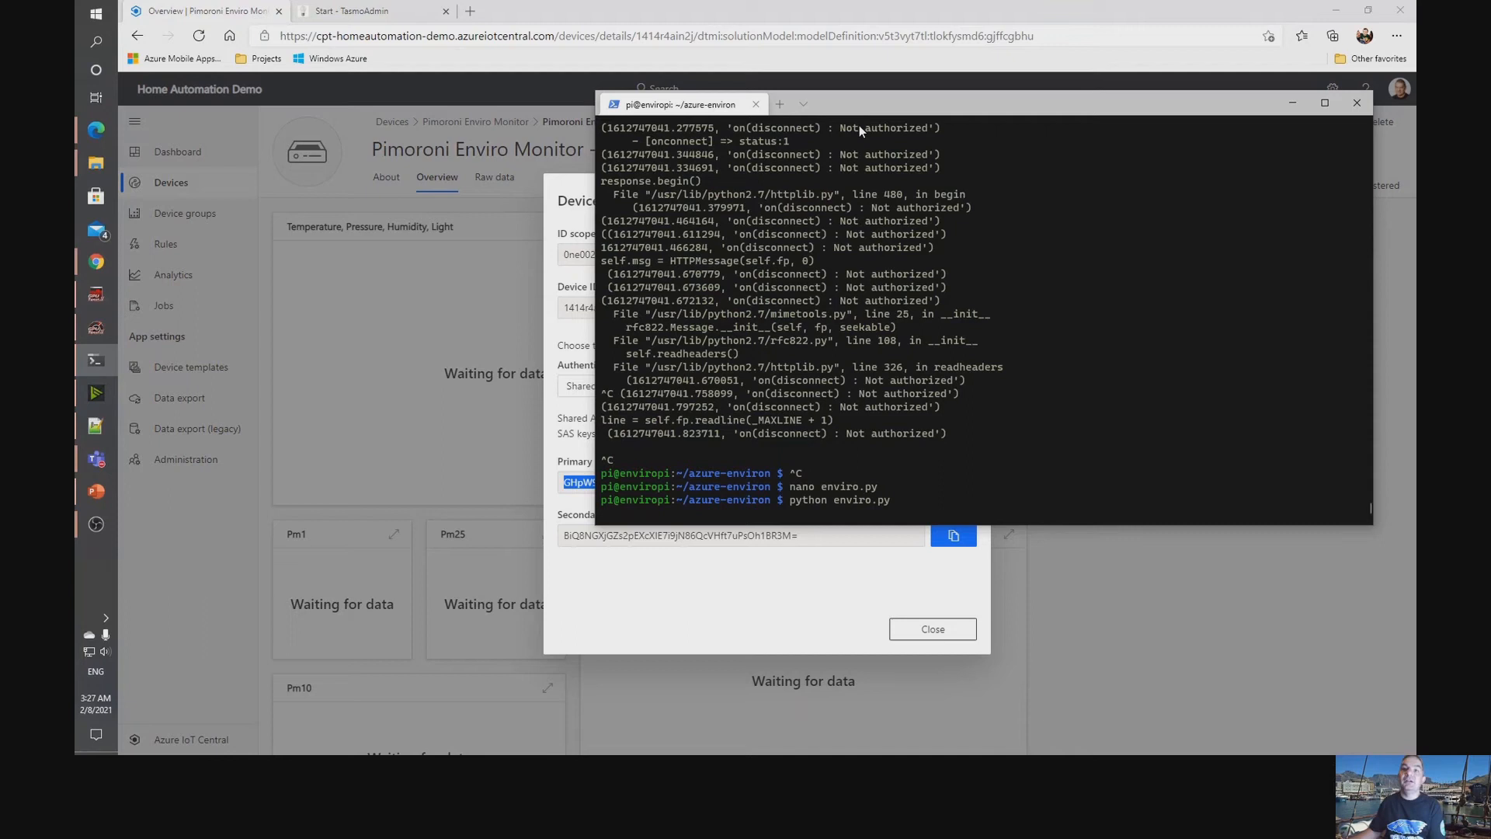
{"action": "left_click_drag", "start_coordinate": [859, 115], "coordinate": [883, 56]}
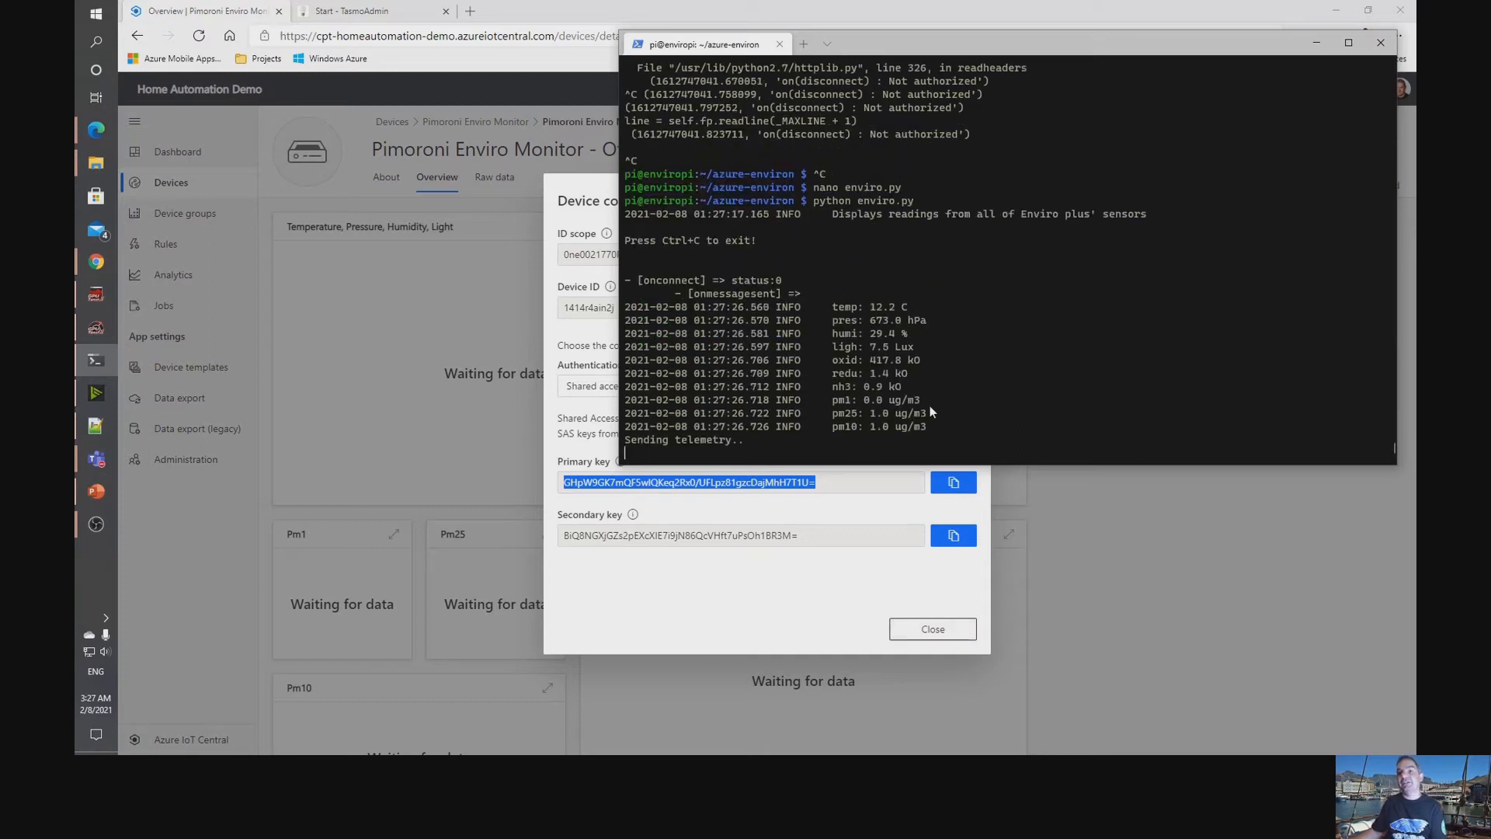
Close the connection details and examine the Office monitor's incoming telemetry in its raw data and Overview charts and value tiles.
{"action": "left_click", "coordinate": [962, 632]}
{"action": "left_click", "coordinate": [494, 177]}
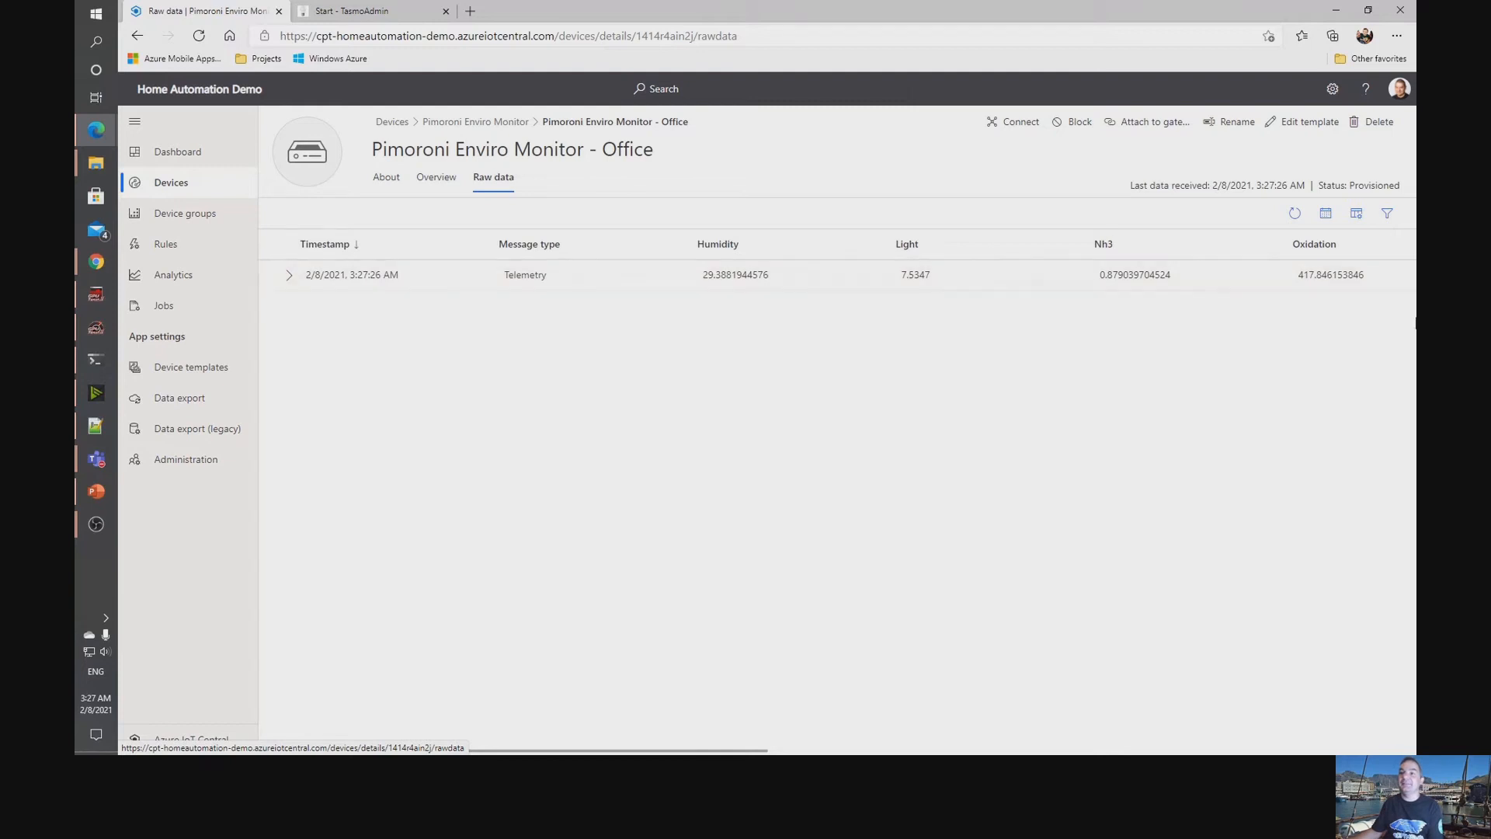
{"action": "left_click", "coordinate": [435, 178]}
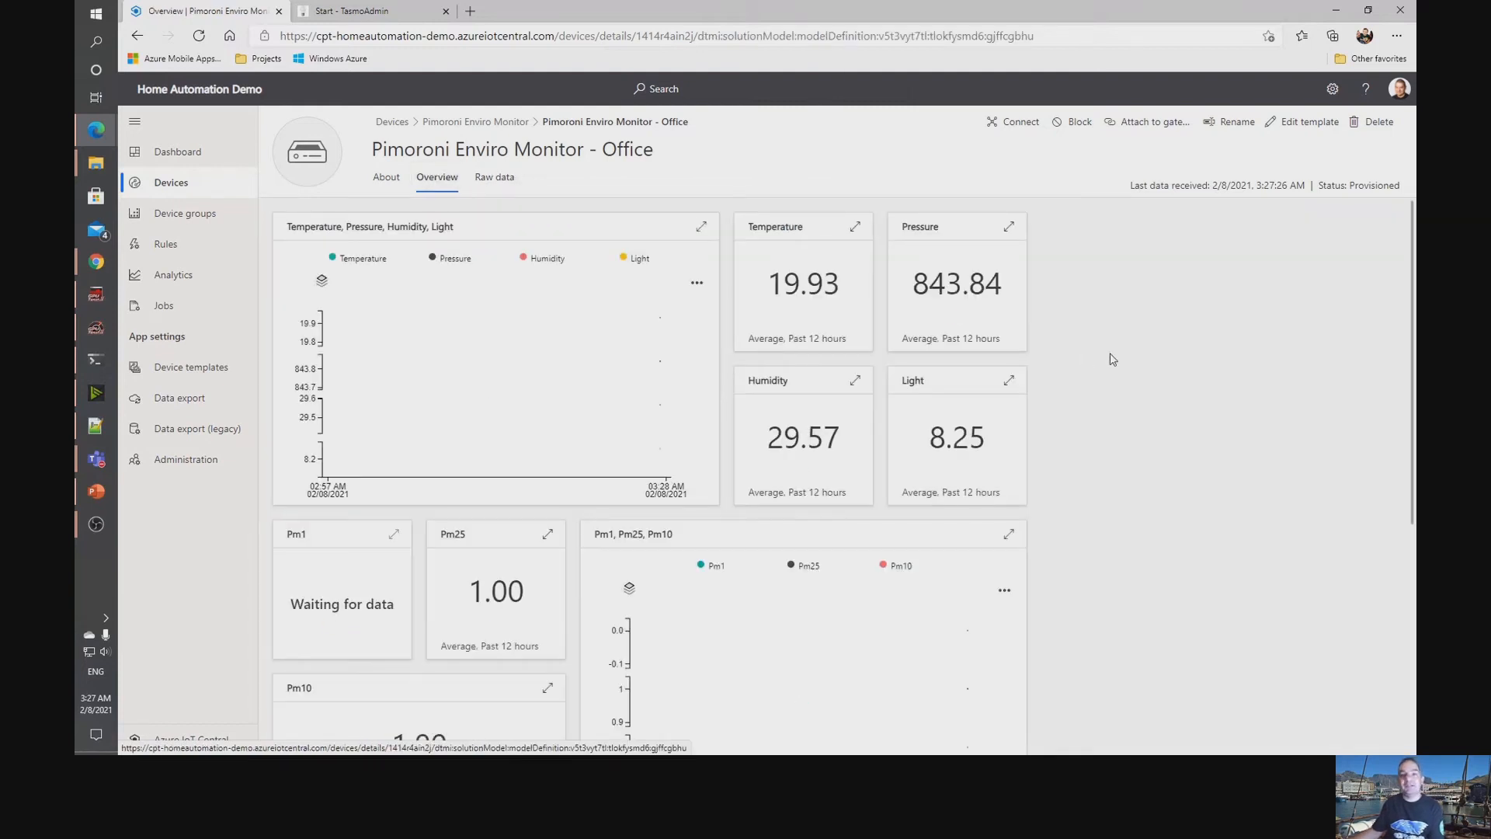
{"action": "scroll", "coordinate": [1113, 359], "scroll_direction": "down", "scroll_amount": 5}
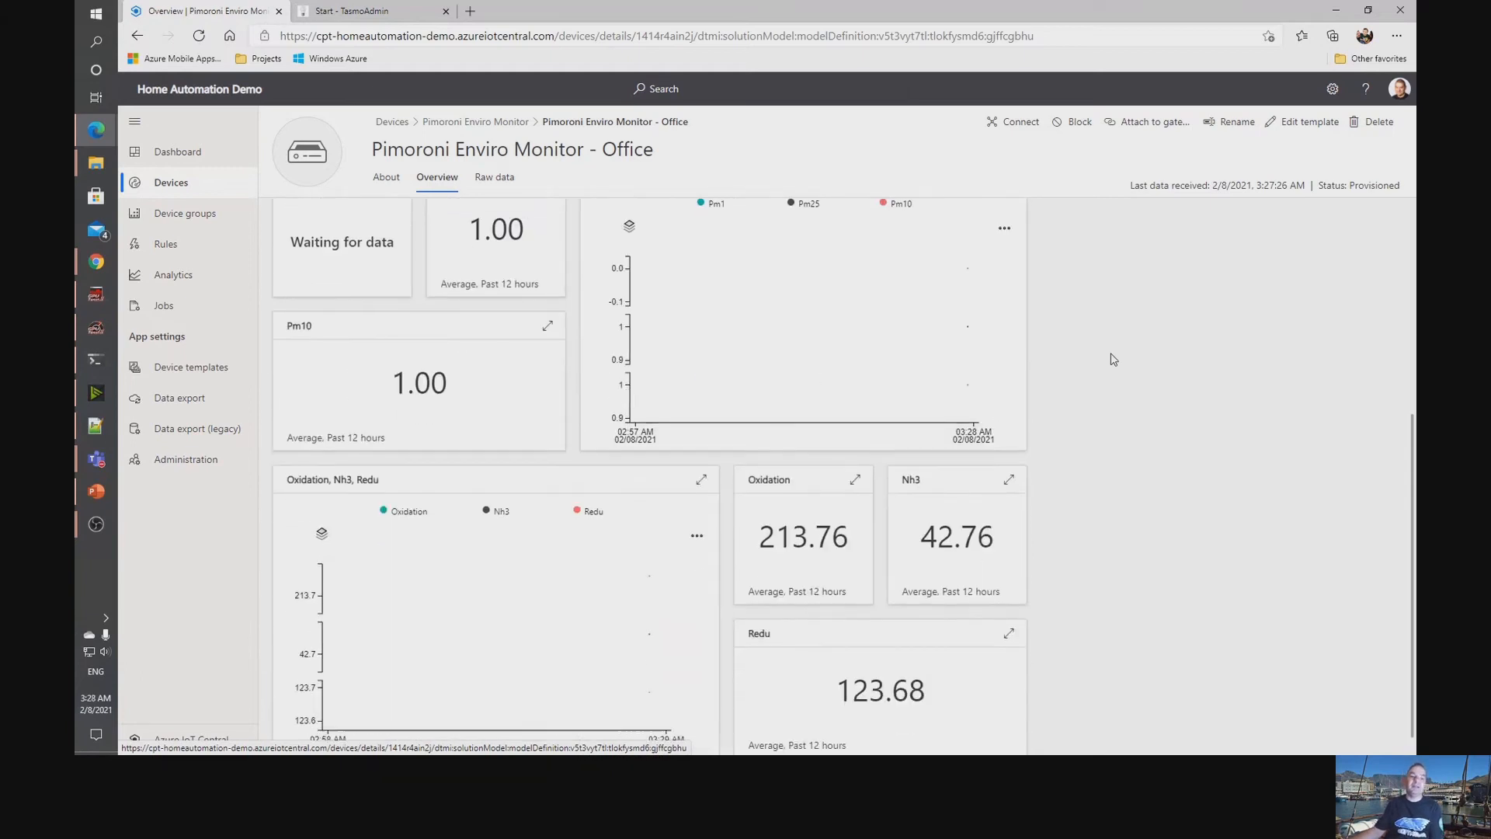
{"action": "scroll", "coordinate": [1113, 359], "scroll_direction": "up", "scroll_amount": 5}
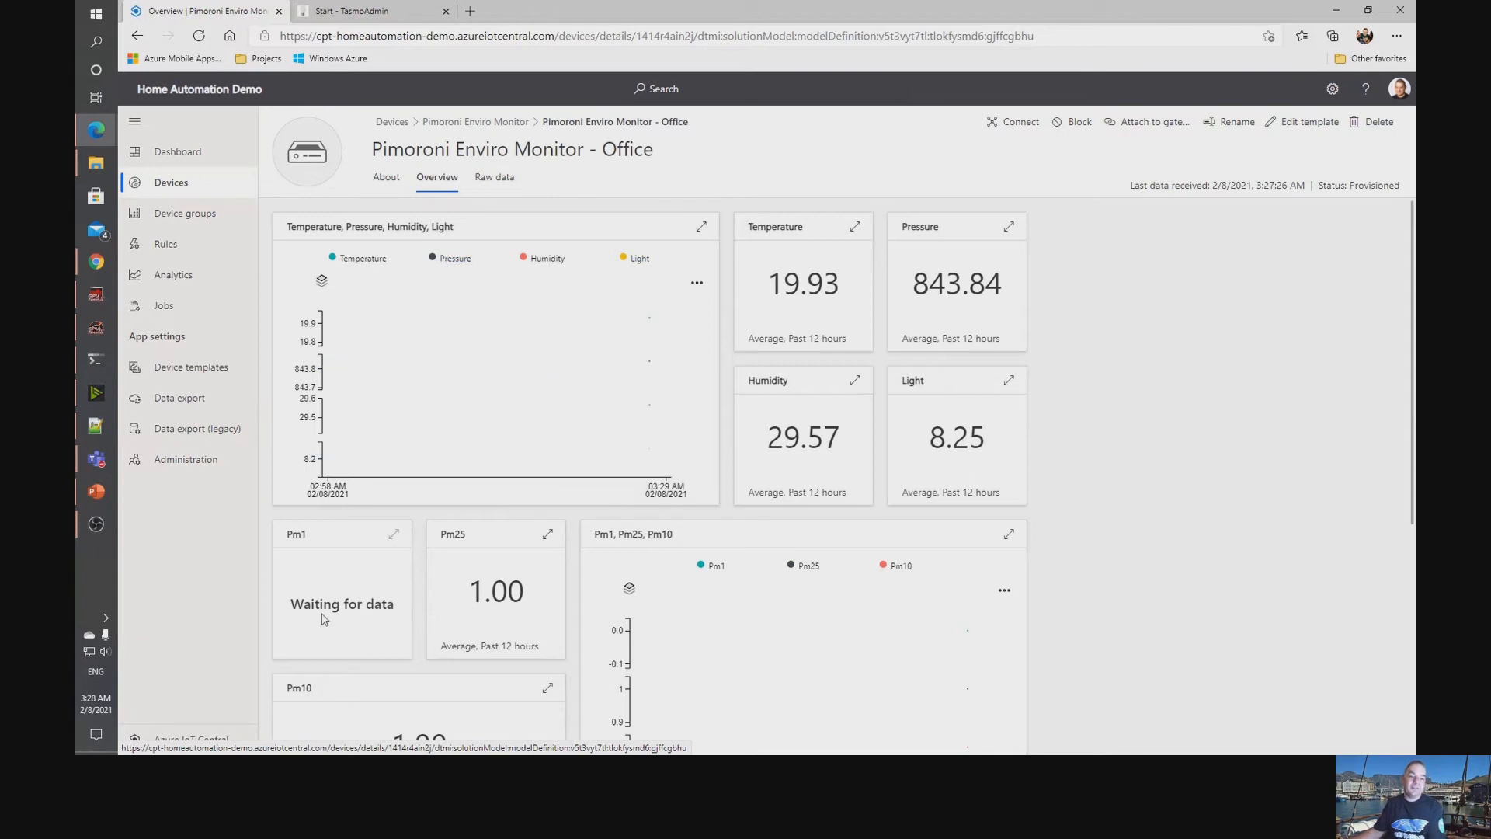
{"action": "scroll", "coordinate": [404, 670], "scroll_direction": "down", "scroll_amount": 2}
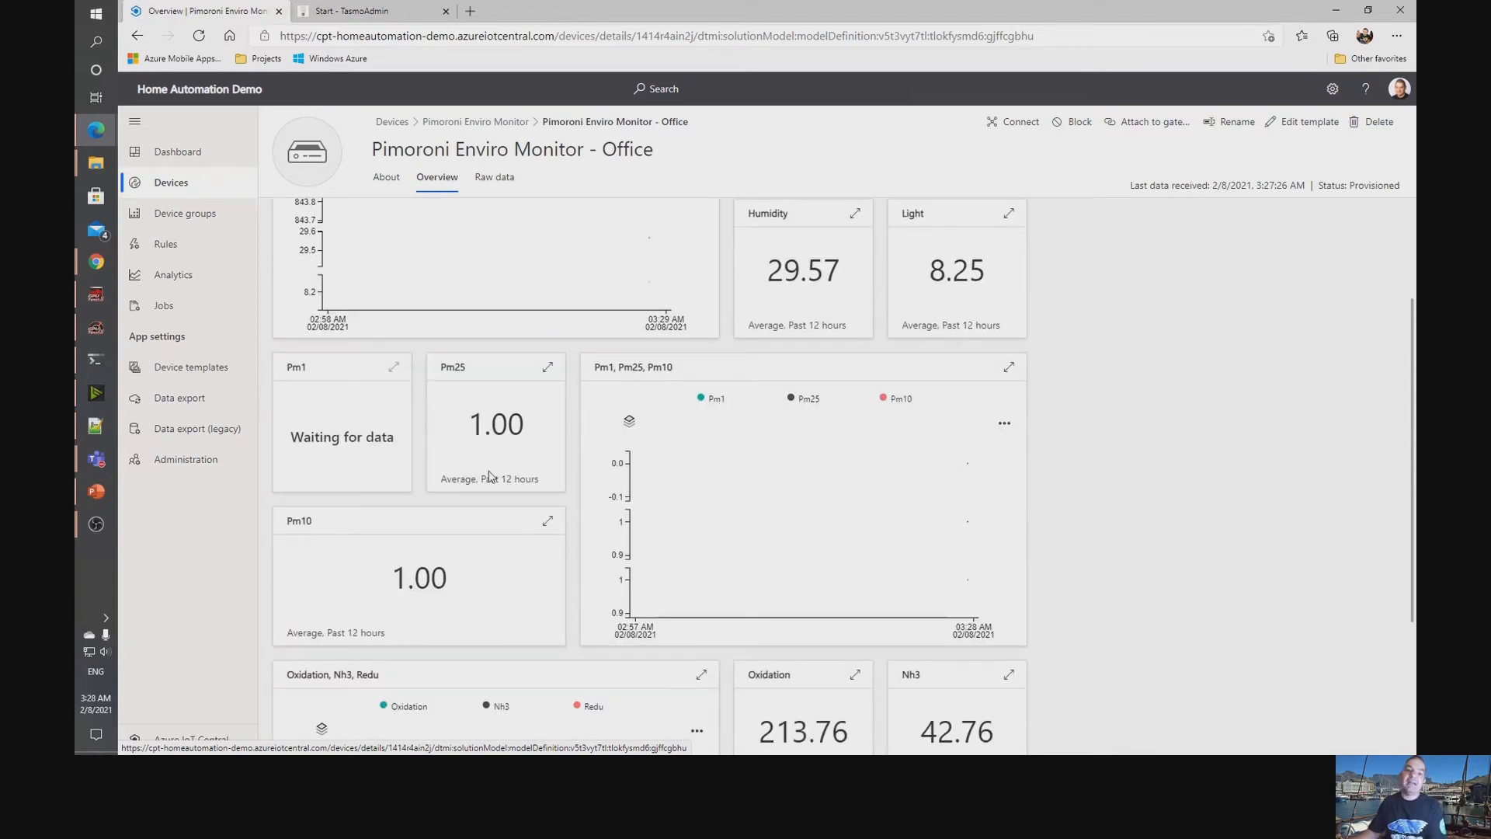
{"action": "scroll", "coordinate": [601, 511], "scroll_direction": "up", "scroll_amount": 2}
{"action": "scroll", "coordinate": [600, 510], "scroll_direction": "up", "scroll_amount": 1}
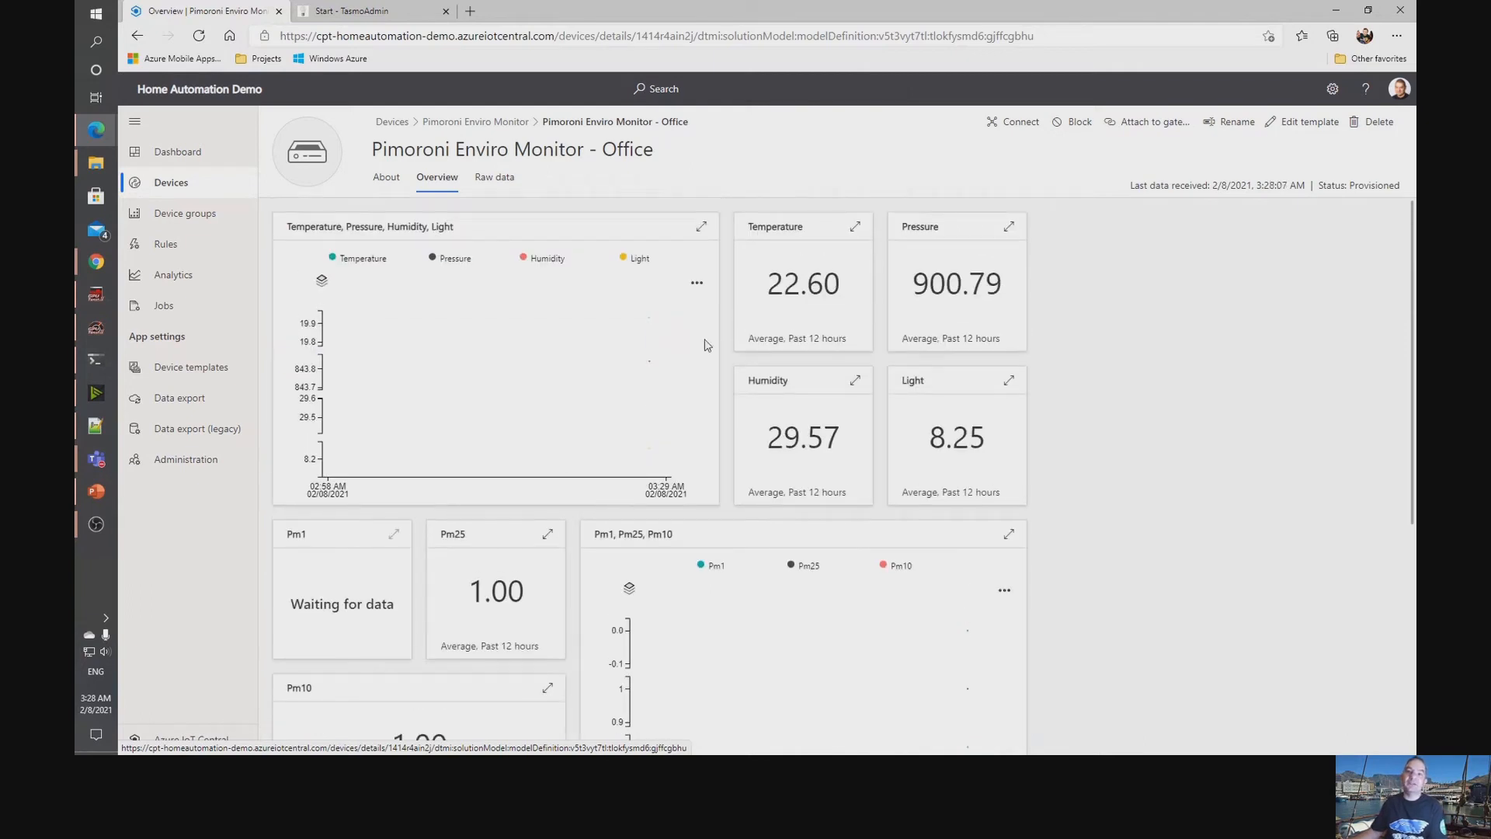
{"action": "scroll", "coordinate": [1064, 497], "scroll_direction": "down", "scroll_amount": 5}
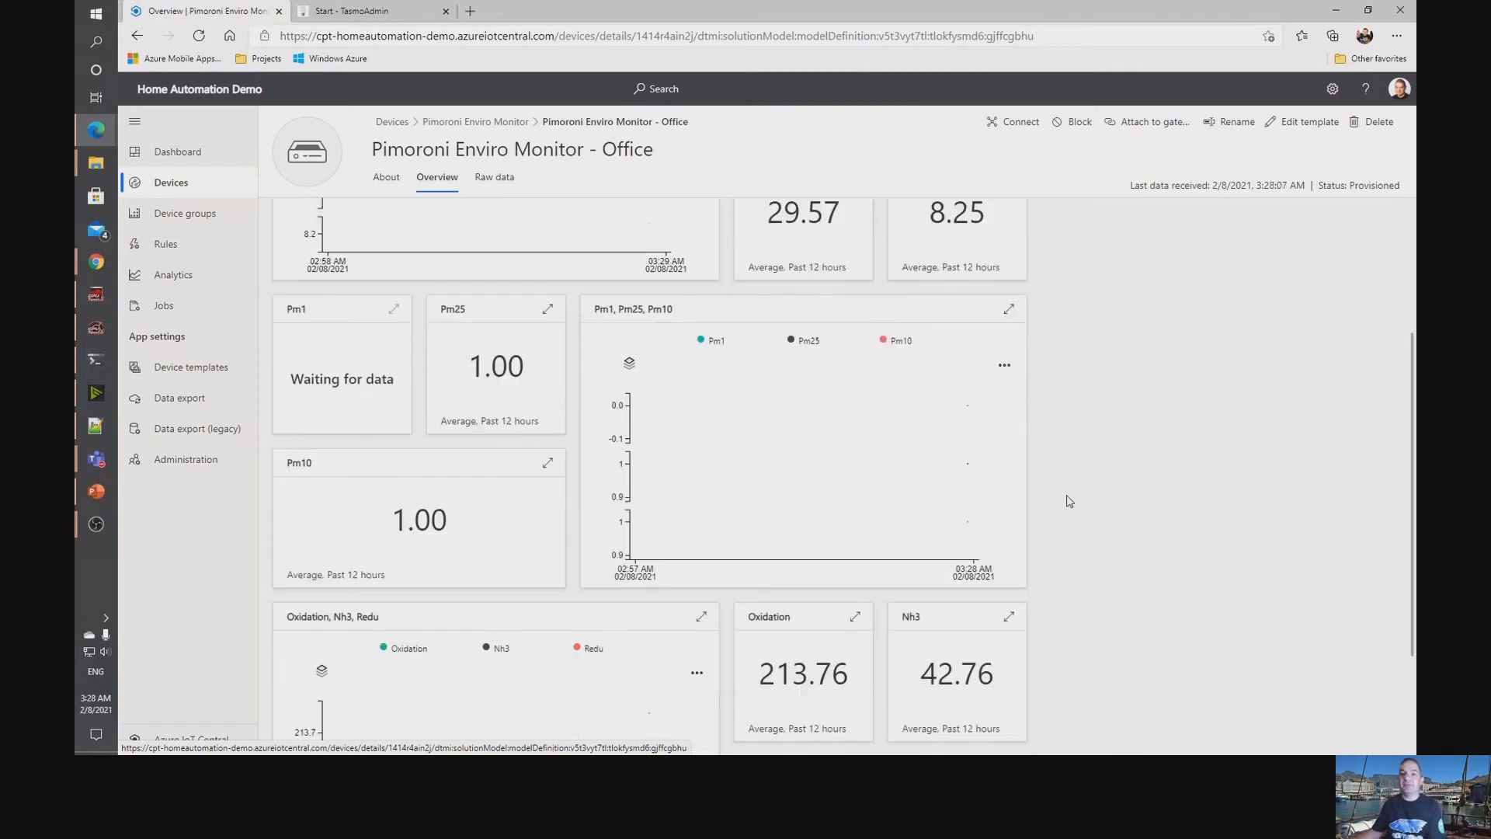
{"action": "scroll", "coordinate": [1068, 500], "scroll_direction": "up", "scroll_amount": 5}
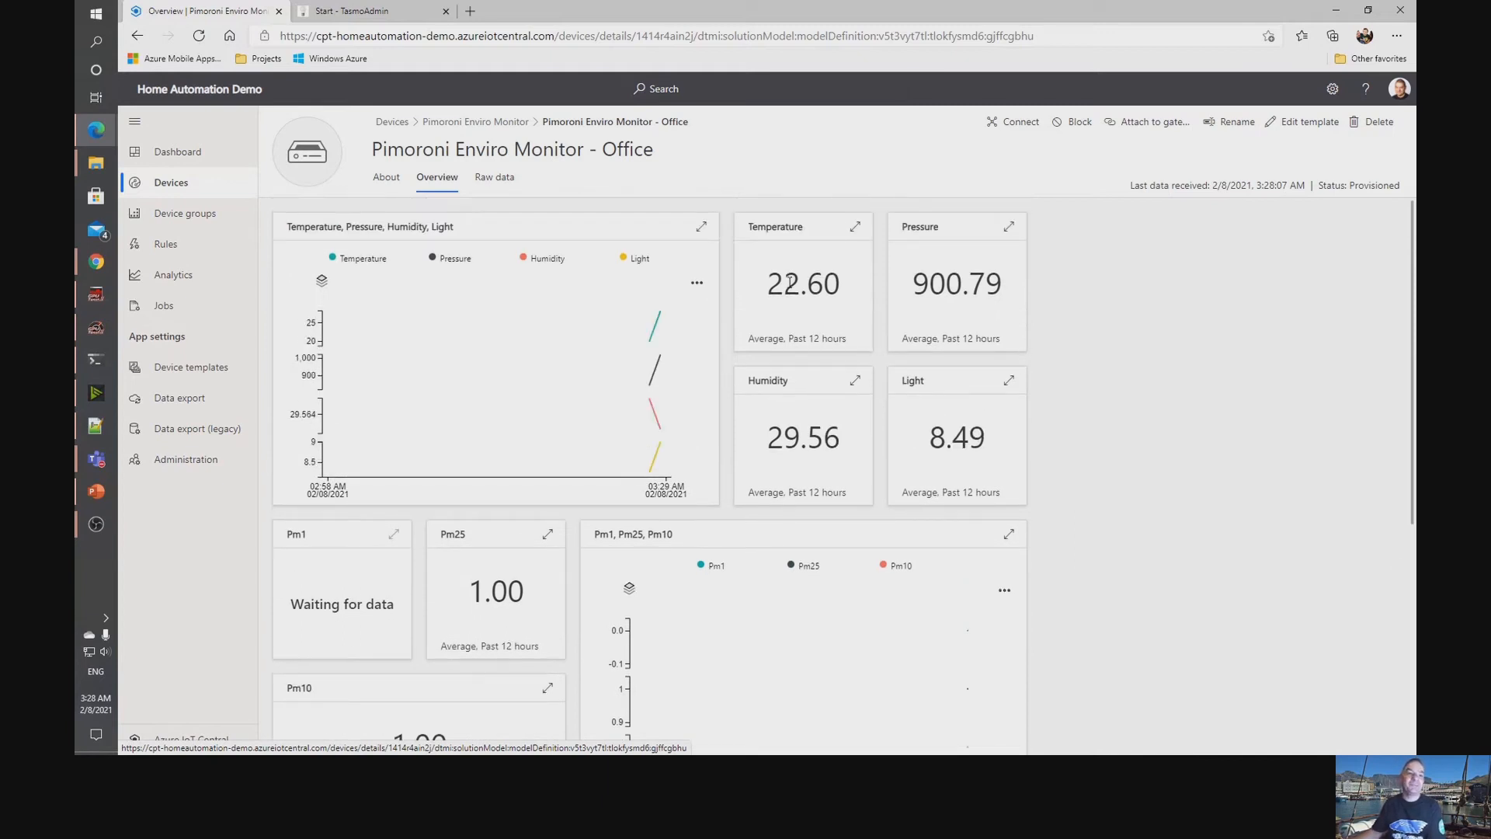
Open the Switch Gateway device and try to run its Turn Gateway Device On command with the device name Sonoff-light.
{"action": "left_click", "coordinate": [181, 184]}
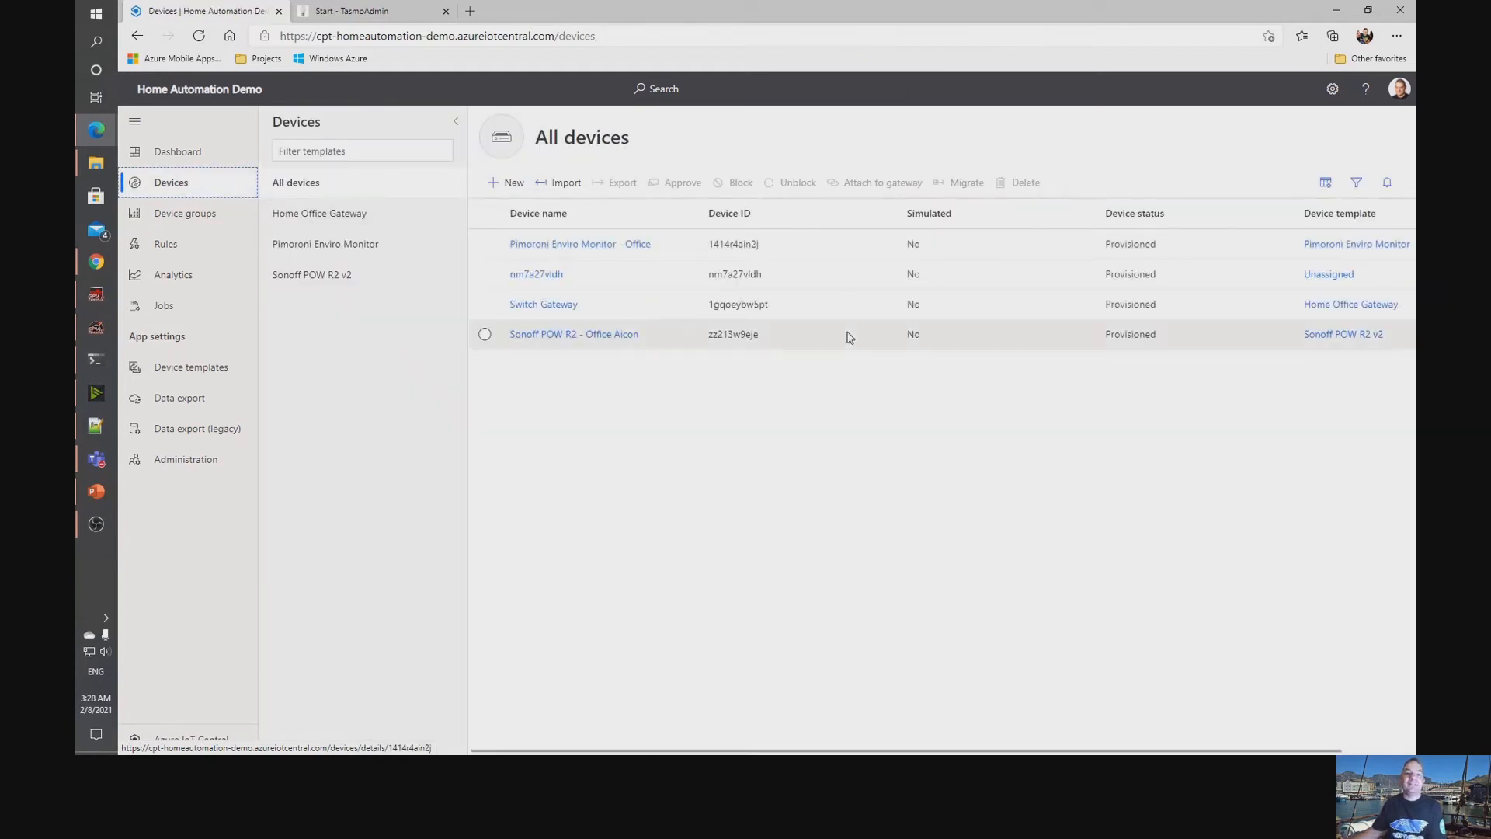
{"action": "left_click", "coordinate": [525, 305]}
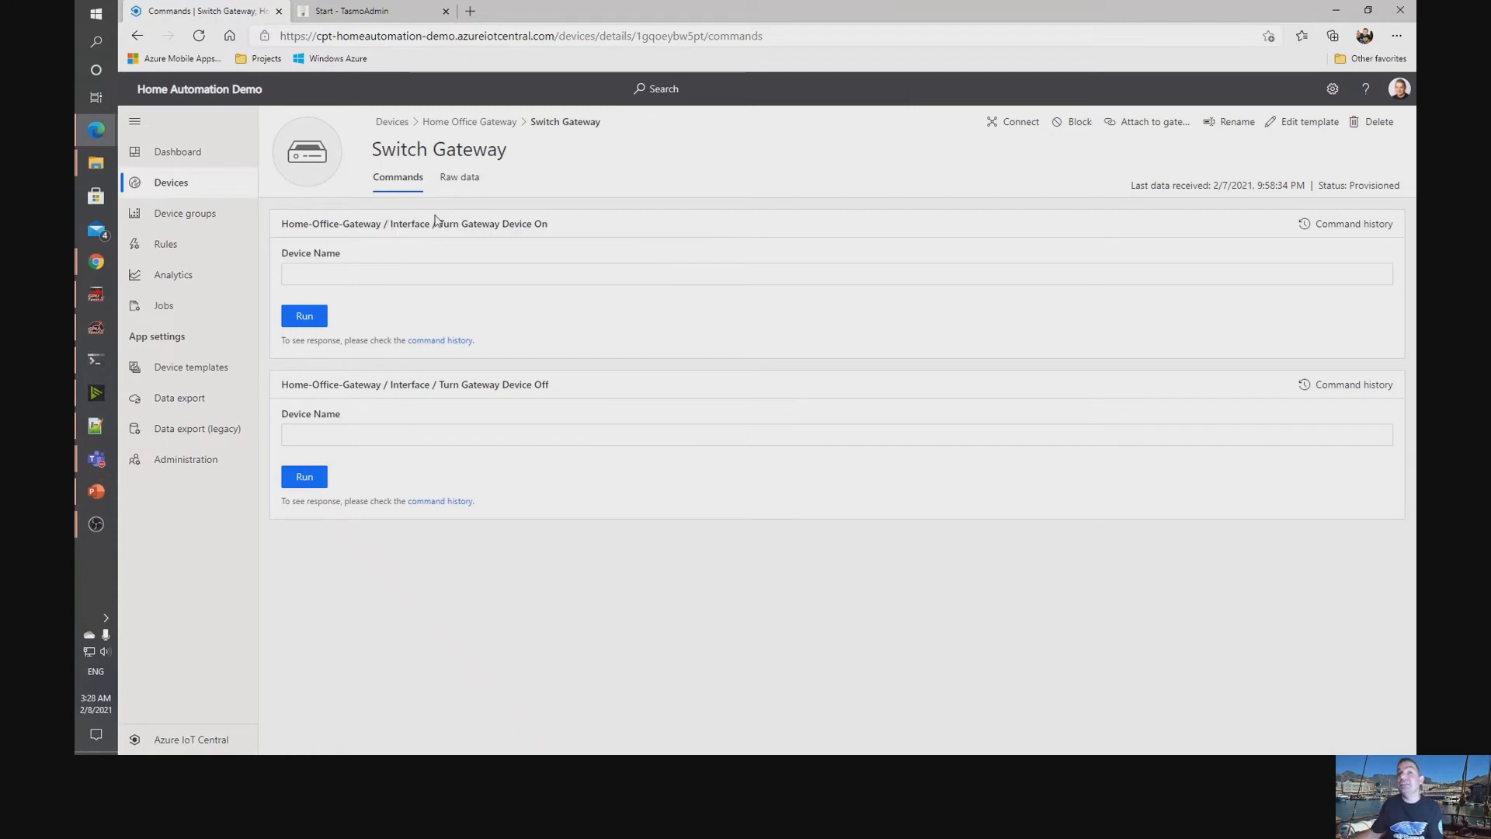
{"action": "left_click", "coordinate": [563, 264]}
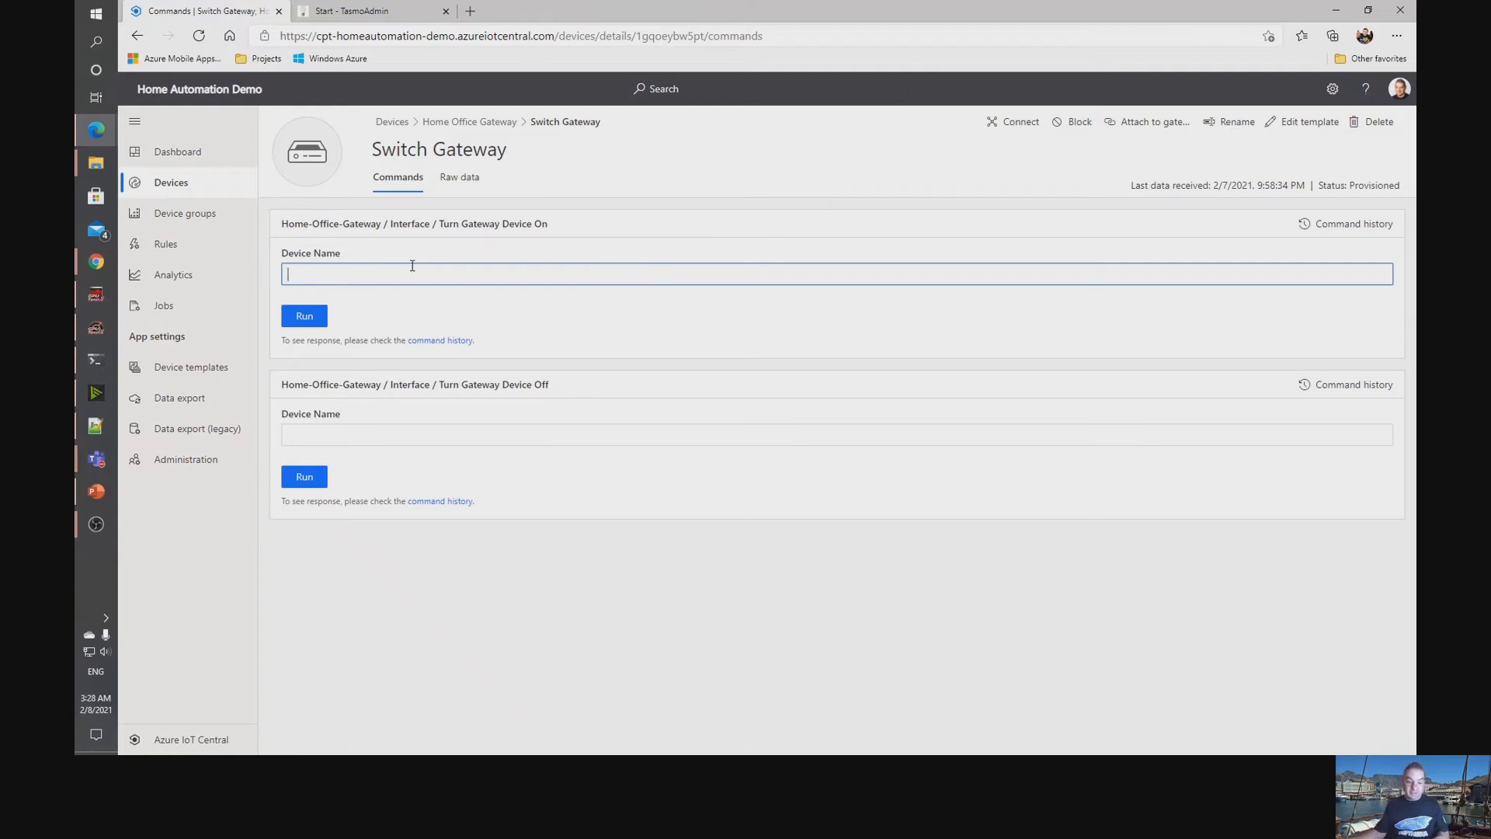
{"action": "type", "text": "on"}
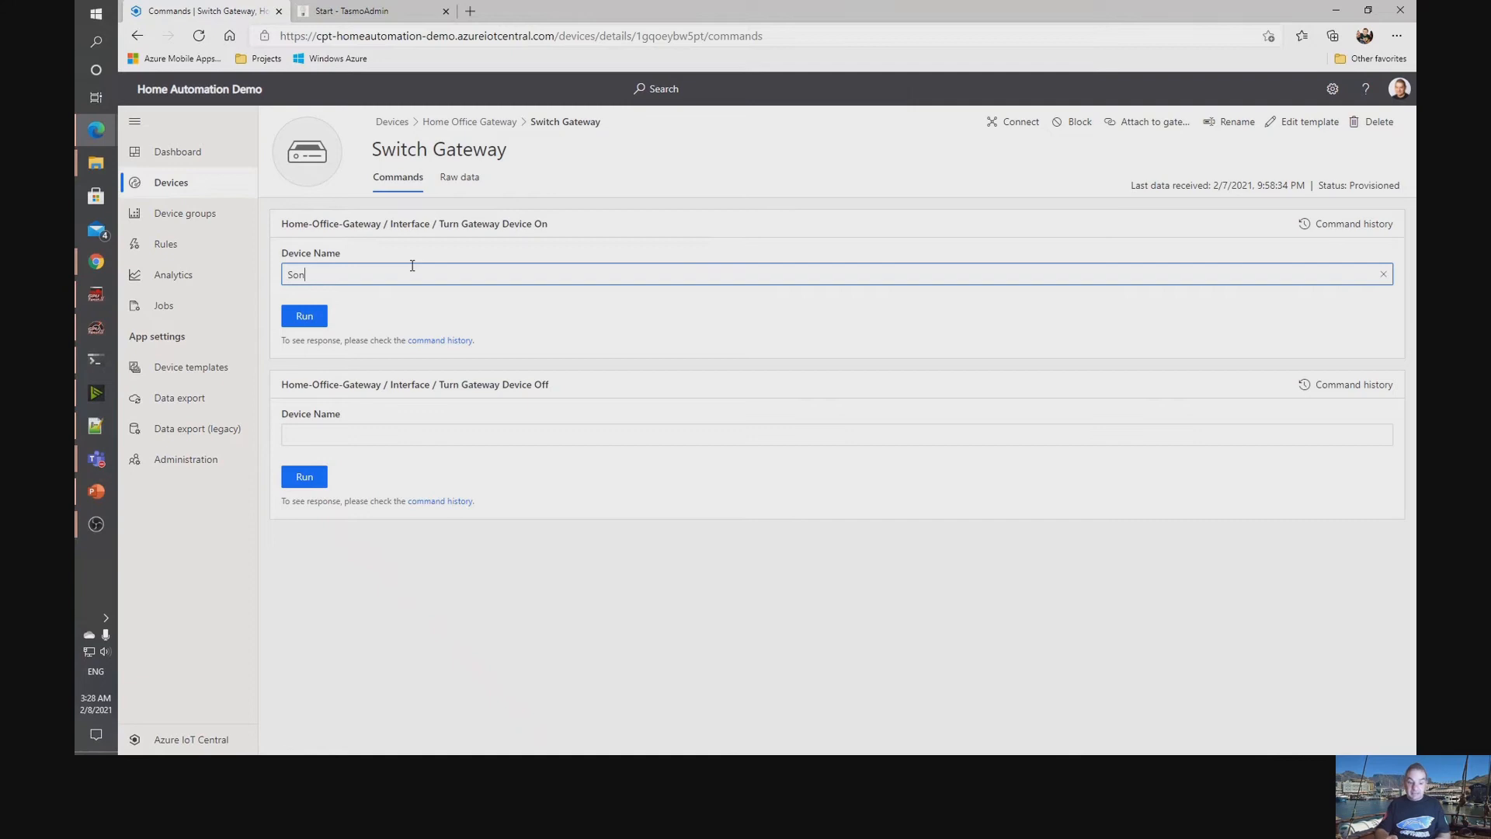
{"action": "type", "text": "off-light"}
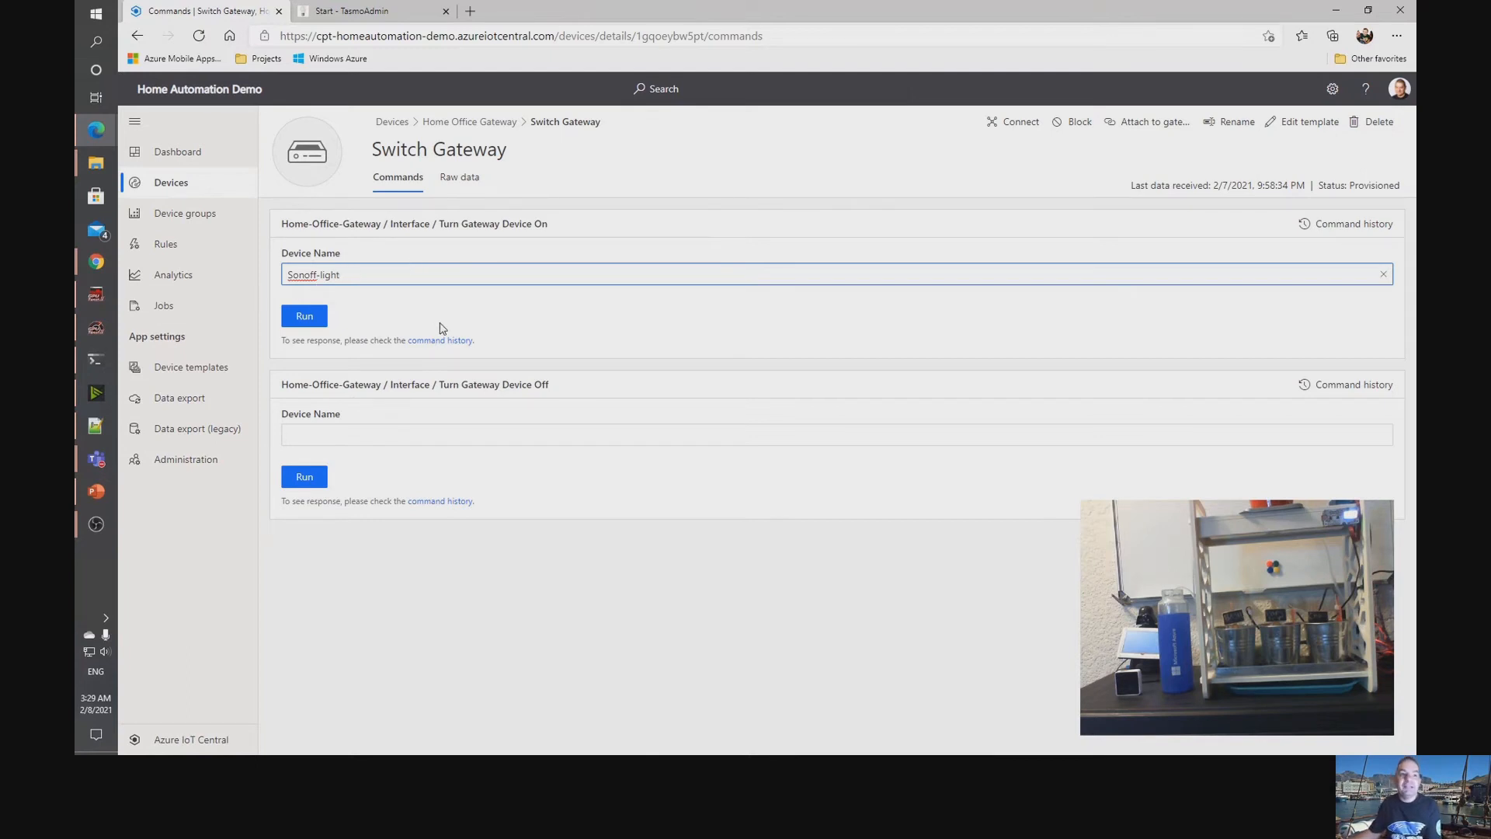
{"action": "left_click", "coordinate": [304, 318]}
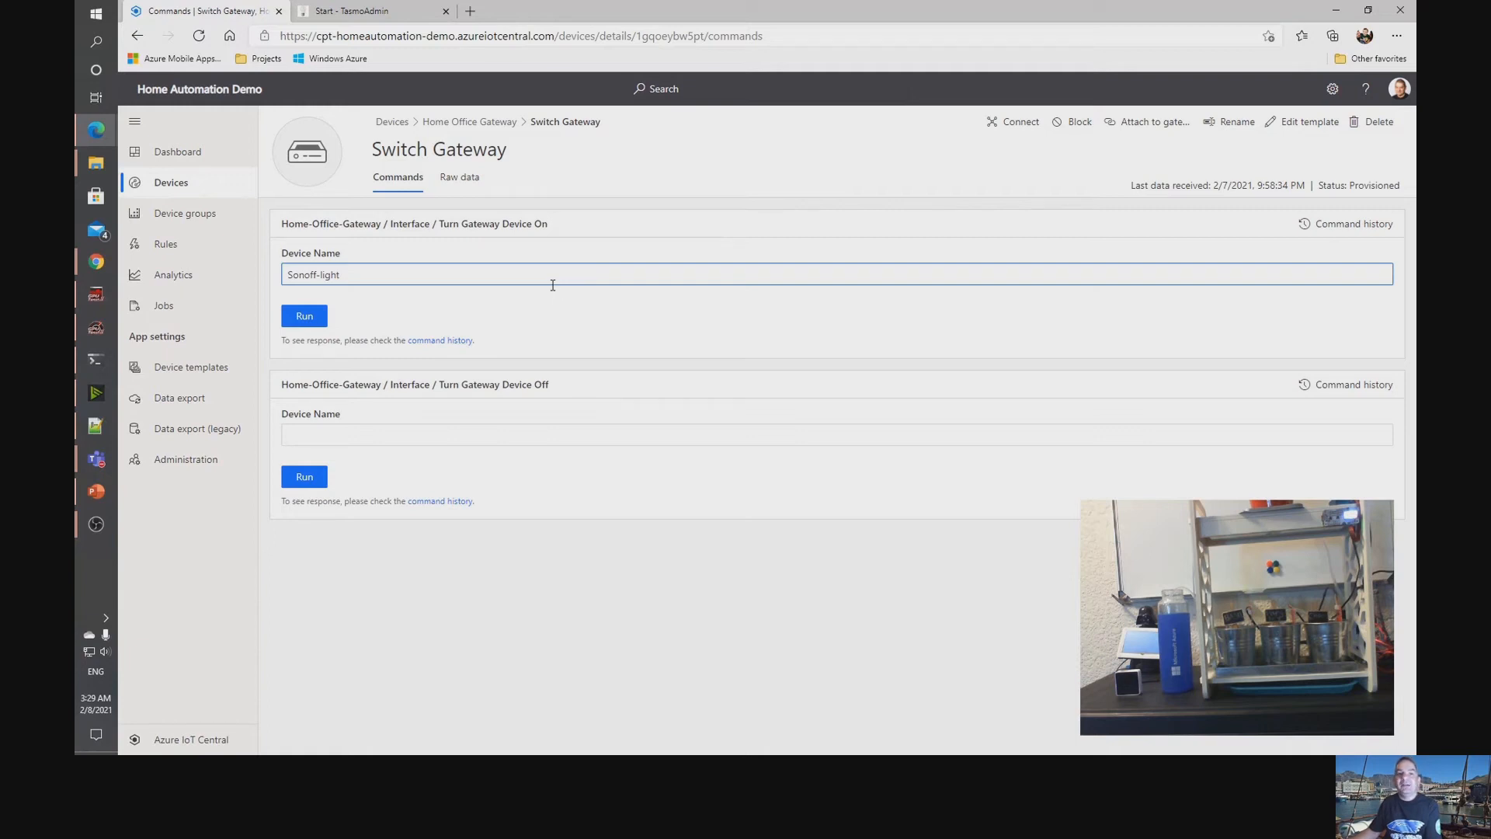
Correct the device name to sonoff-light and rerun the Turn Gateway Device On command.
{"action": "left_click", "coordinate": [295, 272]}
{"action": "key", "text": "BackSpace"}
{"action": "triple_click", "coordinate": [297, 271]}
{"action": "left_click", "coordinate": [306, 314]}
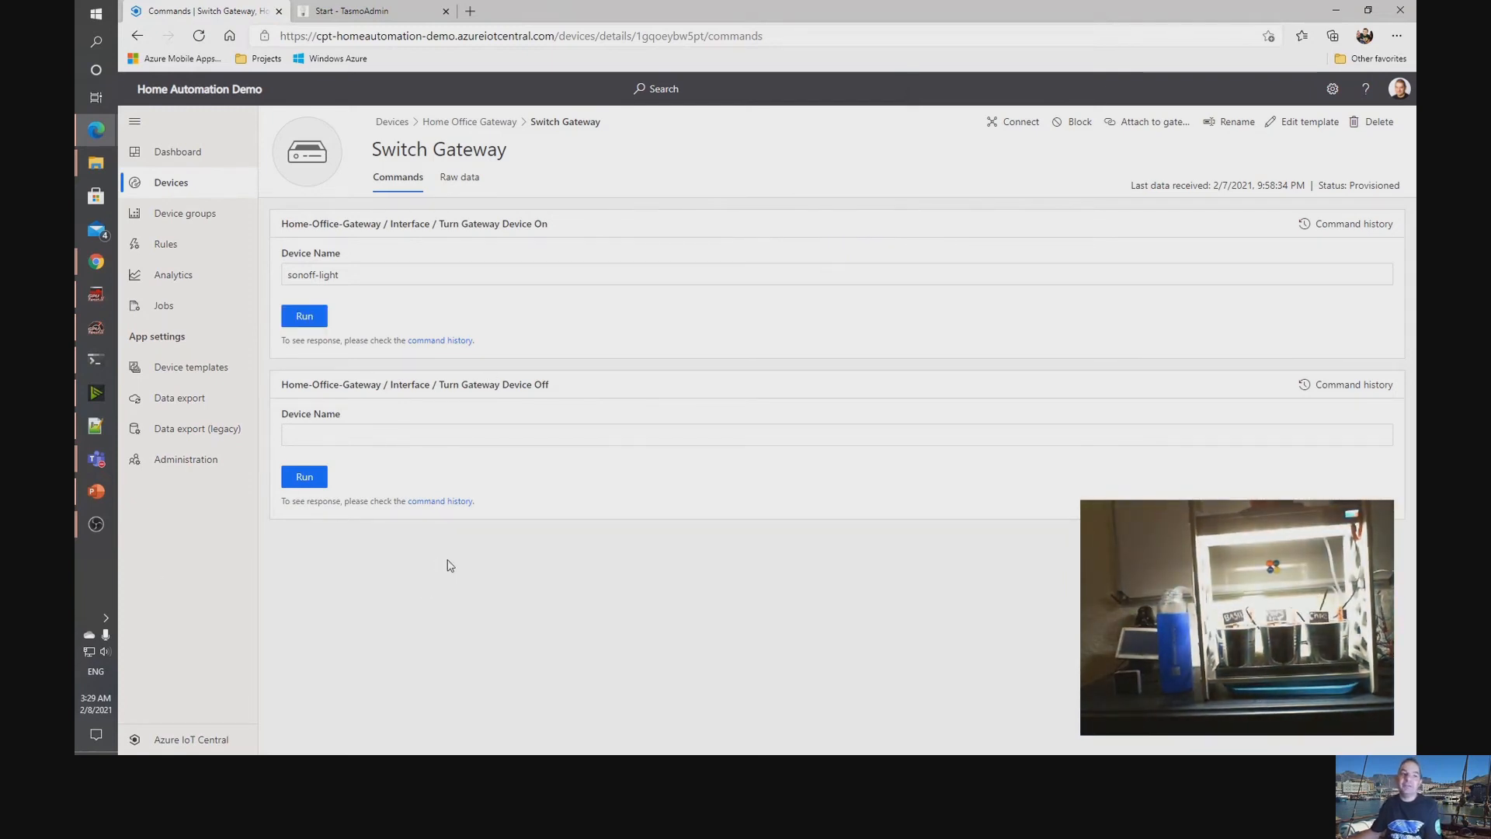
Run the Turn Gateway Device Off command with the device name sonoff-light.
{"action": "left_click", "coordinate": [503, 435]}
{"action": "left_click_drag", "start_coordinate": [286, 275], "coordinate": [432, 306]}
{"action": "key", "text": "ctrl+c"}
{"action": "left_click", "coordinate": [373, 430]}
{"action": "key", "text": "ctrl+v"}
{"action": "left_click", "coordinate": [304, 476]}
Run the Turn Gateway Device On command for sonoff-aircon and check the office aircon's state in TasmoAdmin.
{"action": "left_click", "coordinate": [370, 273]}
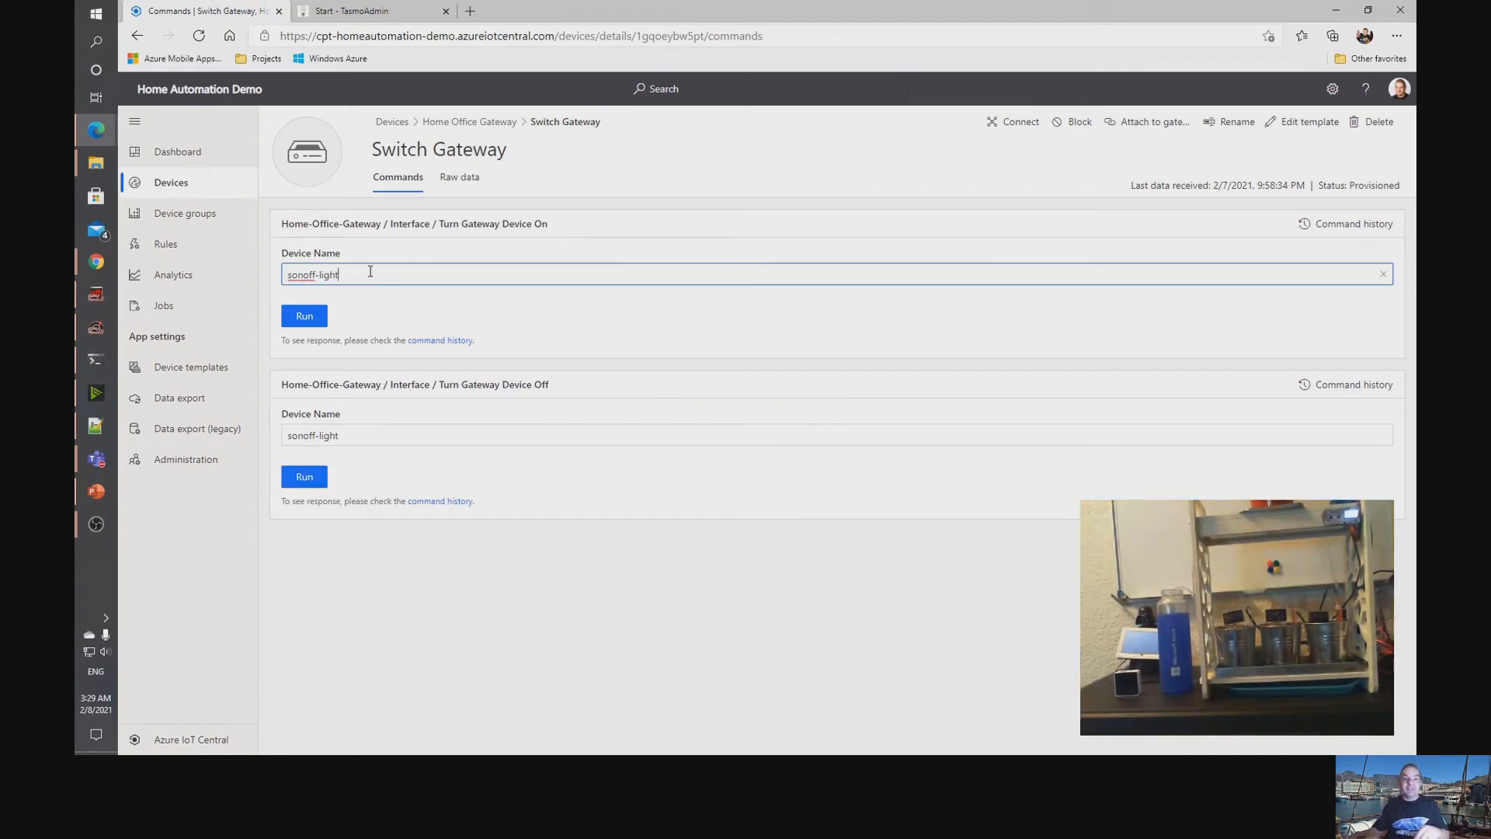
{"action": "key", "text": "BackSpace"}
{"action": "key", "text": "BackSpace"}
{"action": "key", "text": "BackSpace"}
{"action": "key", "text": "BackSpace"}
{"action": "key", "text": "BackSpace"}
{"action": "type", "text": "air"}
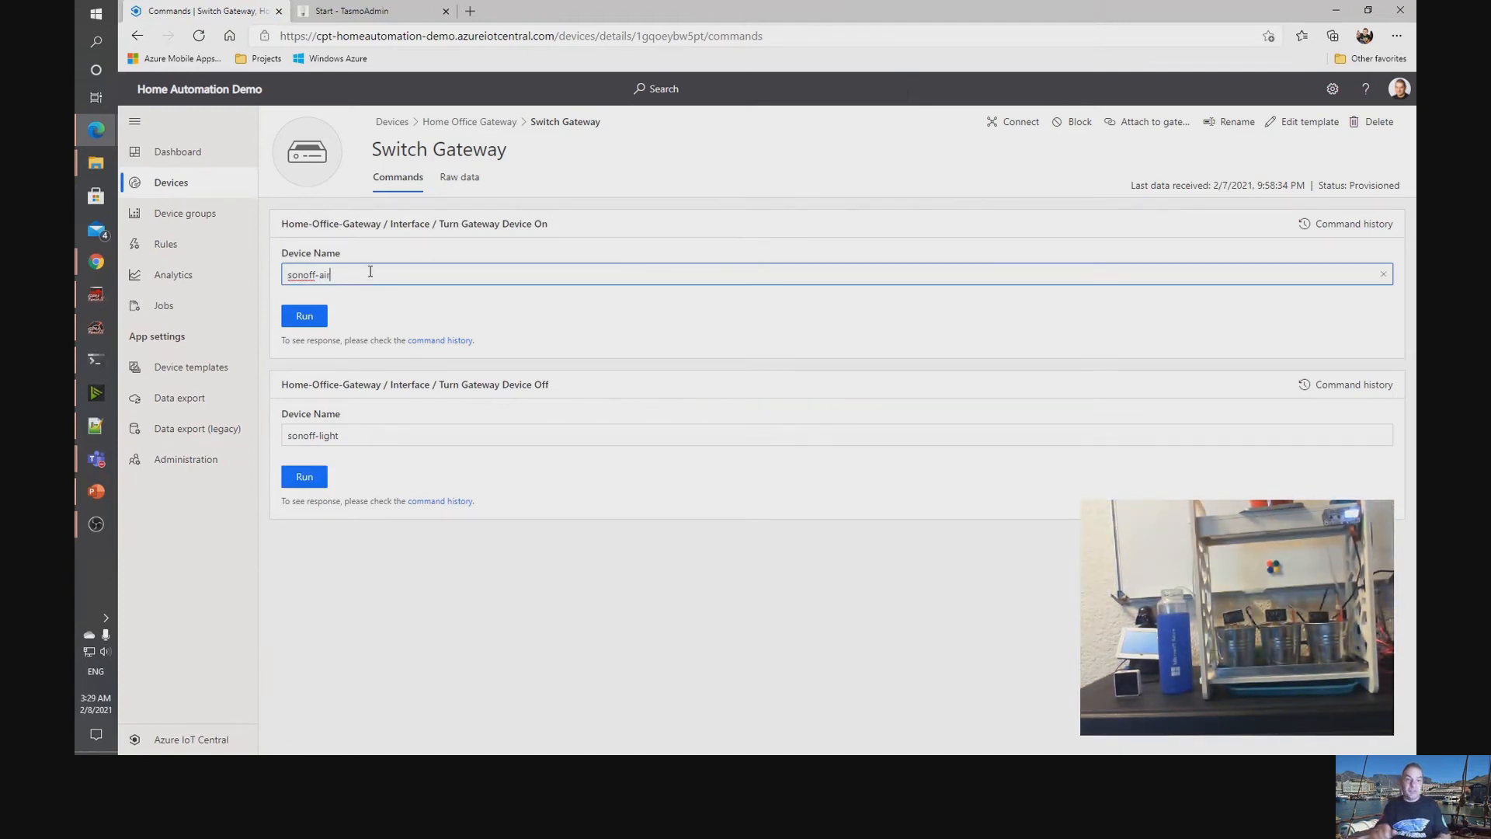
{"action": "type", "text": "con"}
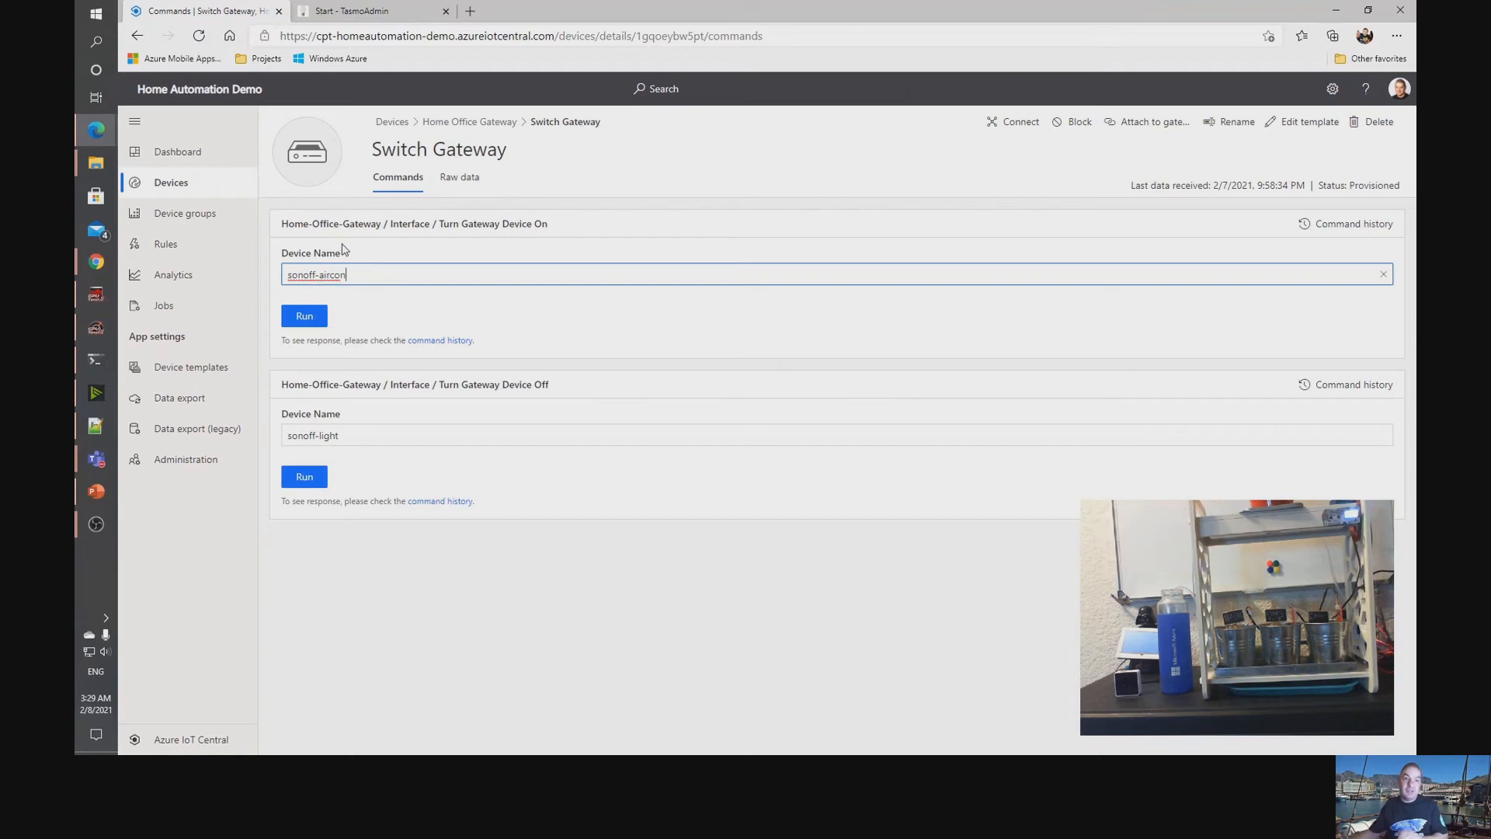
{"action": "left_click", "coordinate": [288, 315]}
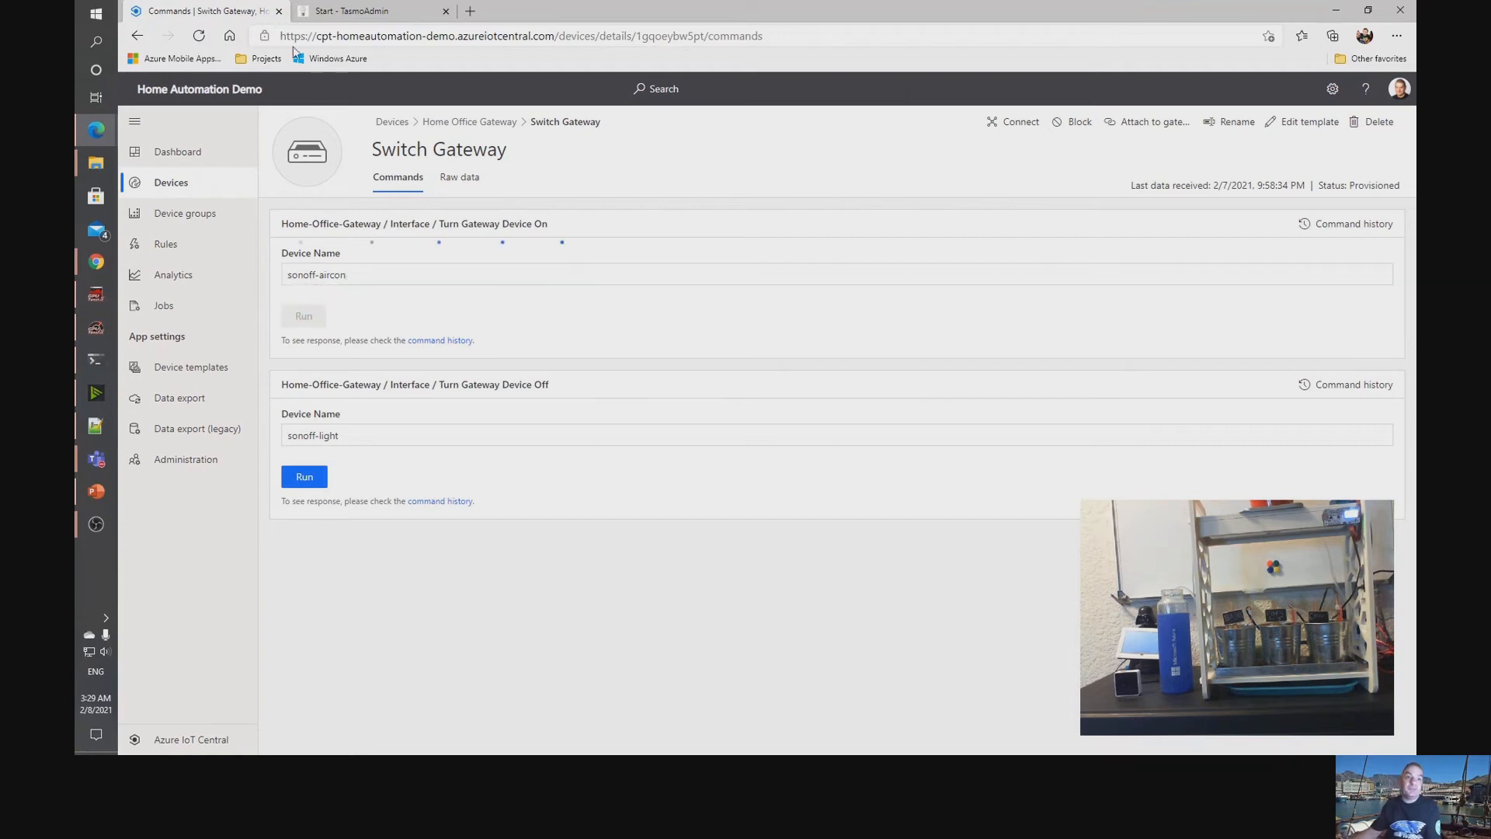
{"action": "left_click", "coordinate": [350, 11]}
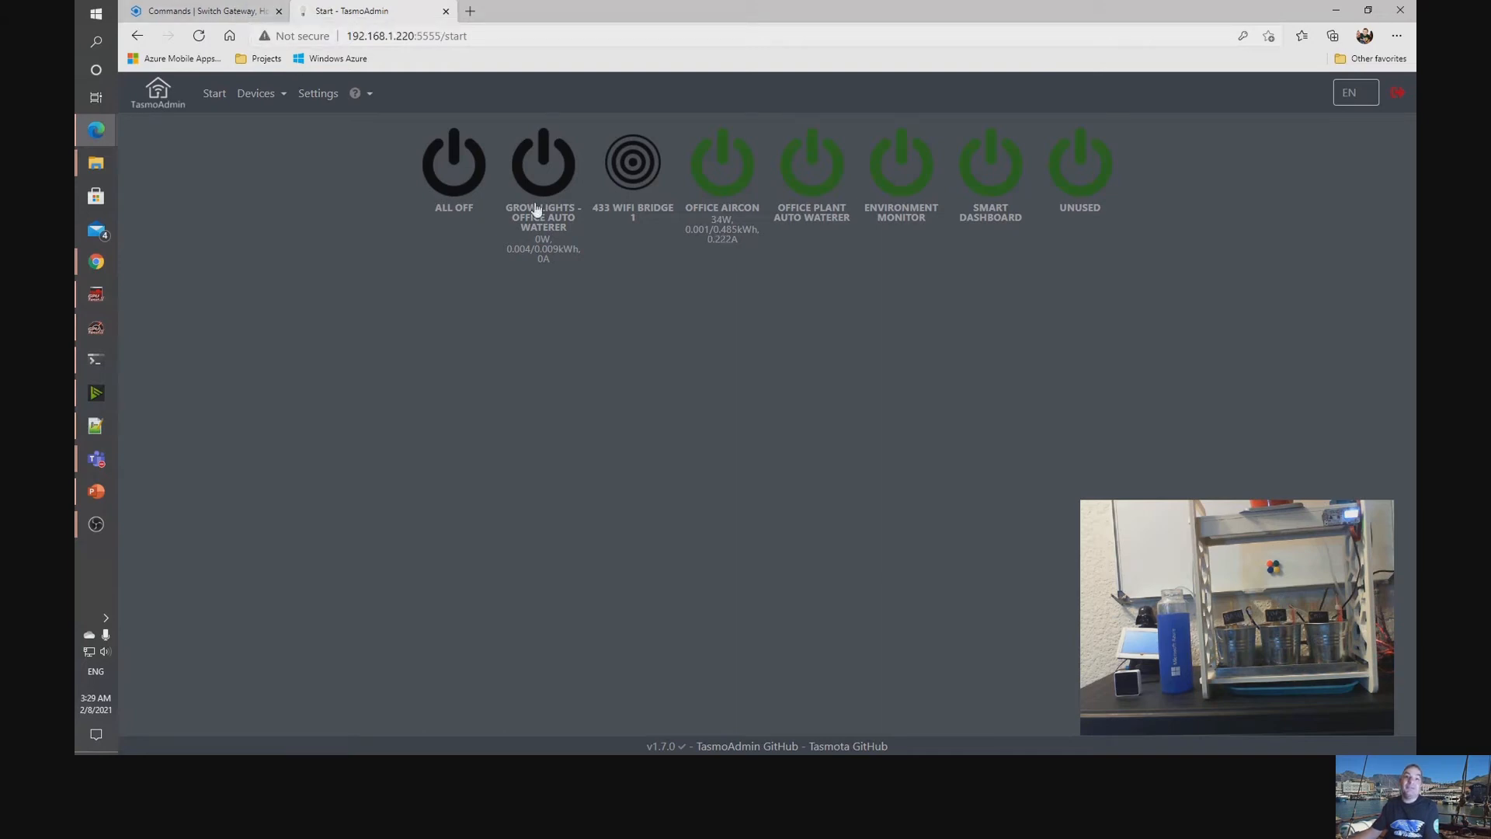
Run the Turn Gateway Device Off command for sonoff-aircon and recheck the office aircon in TasmoAdmin.
{"action": "left_click", "coordinate": [204, 9]}
{"action": "left_click", "coordinate": [367, 437]}
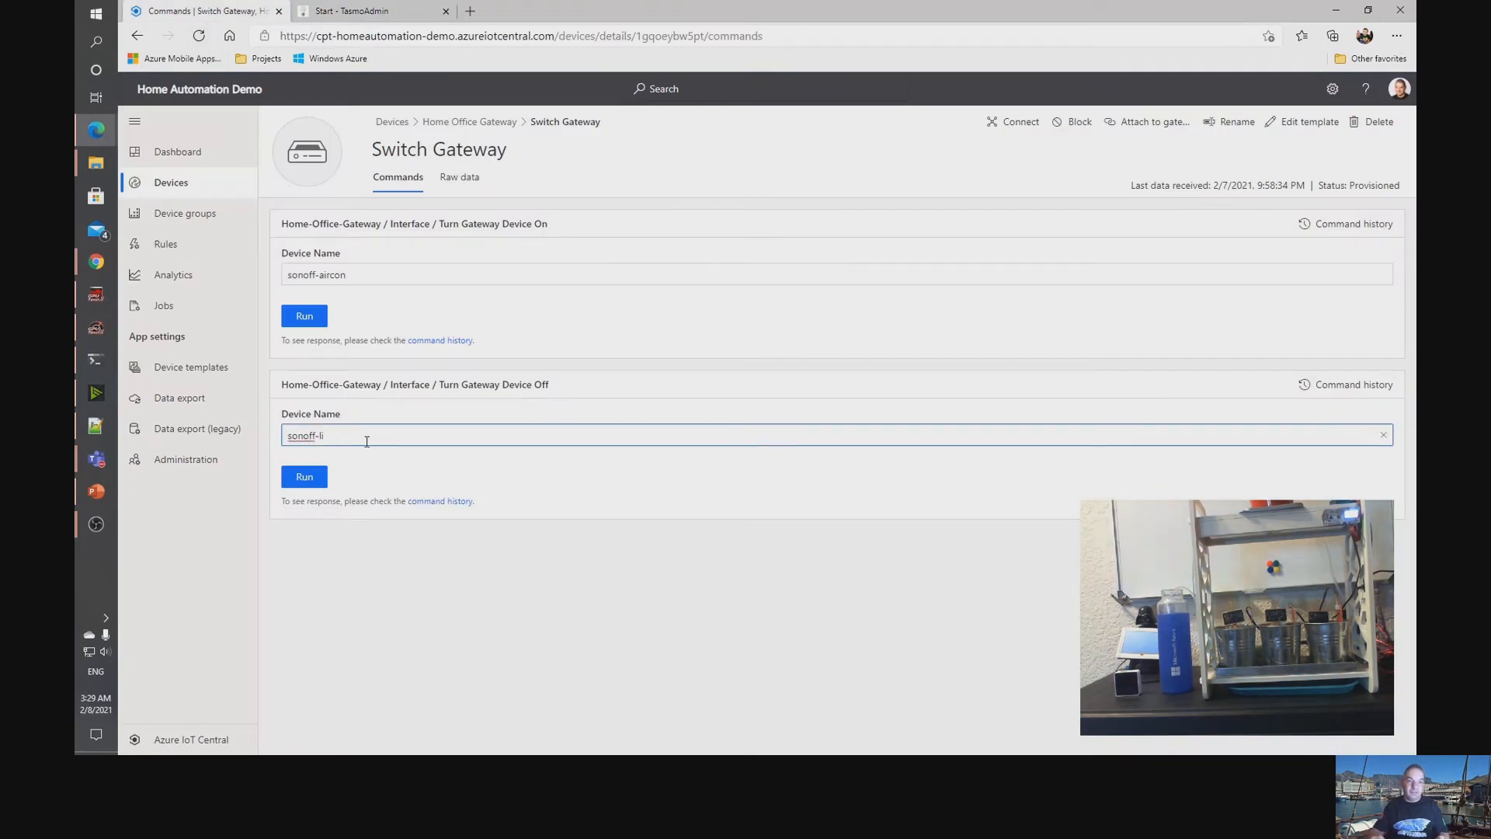
{"action": "type", "text": "aircon"}
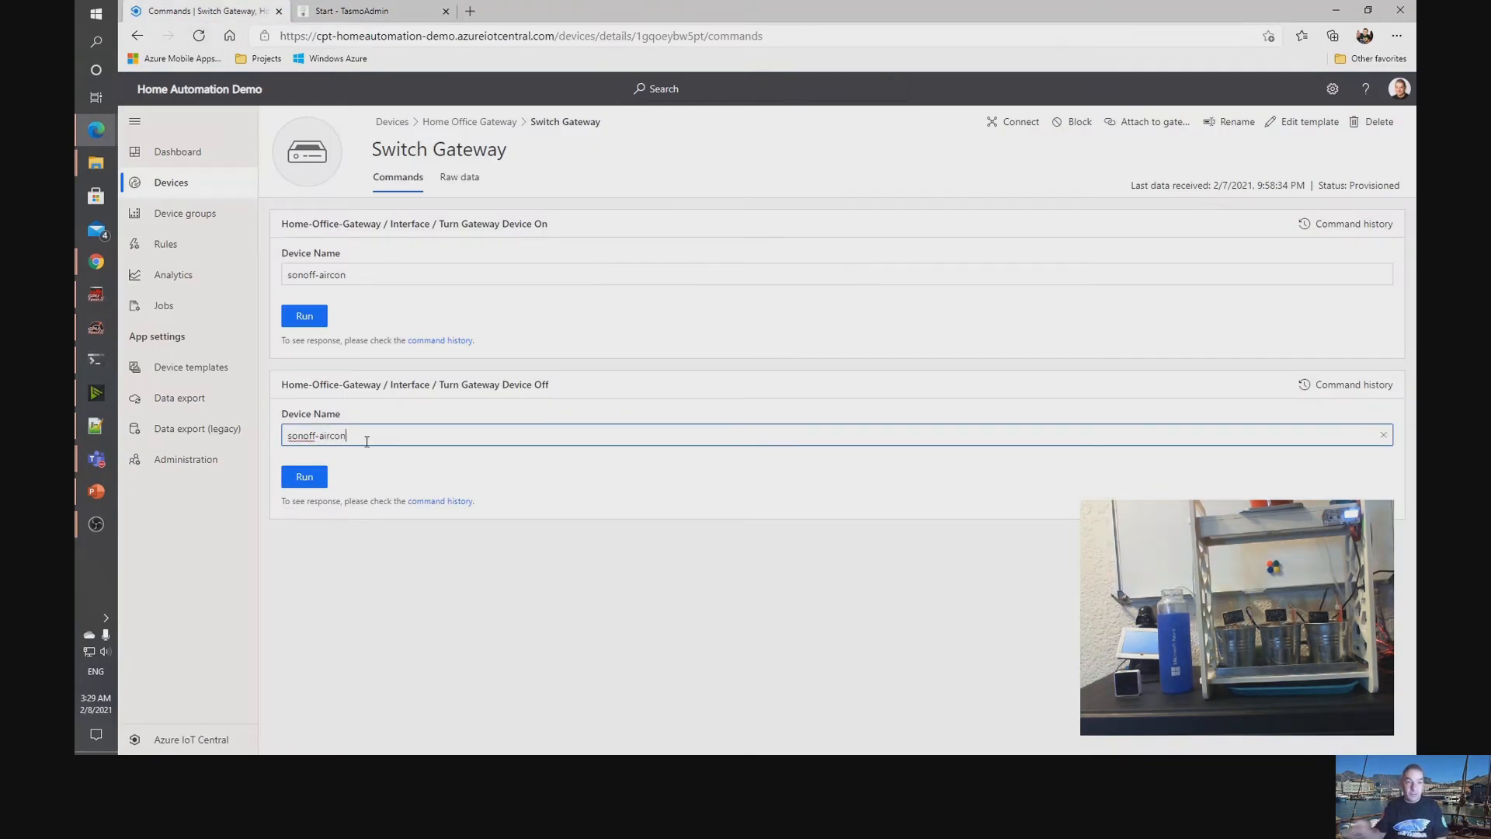
{"action": "left_click", "coordinate": [295, 478]}
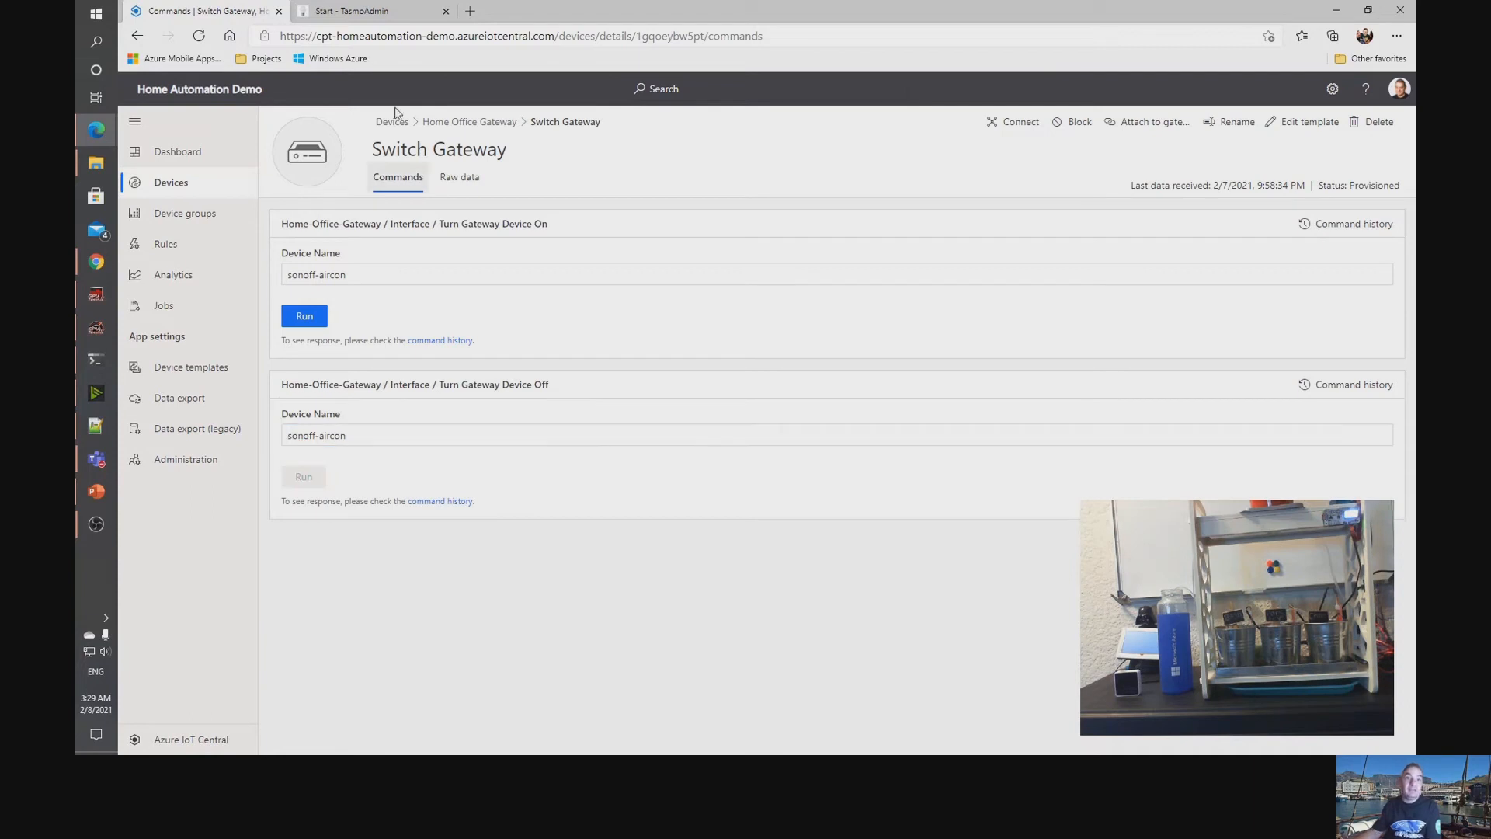
{"action": "left_click", "coordinate": [371, 10]}
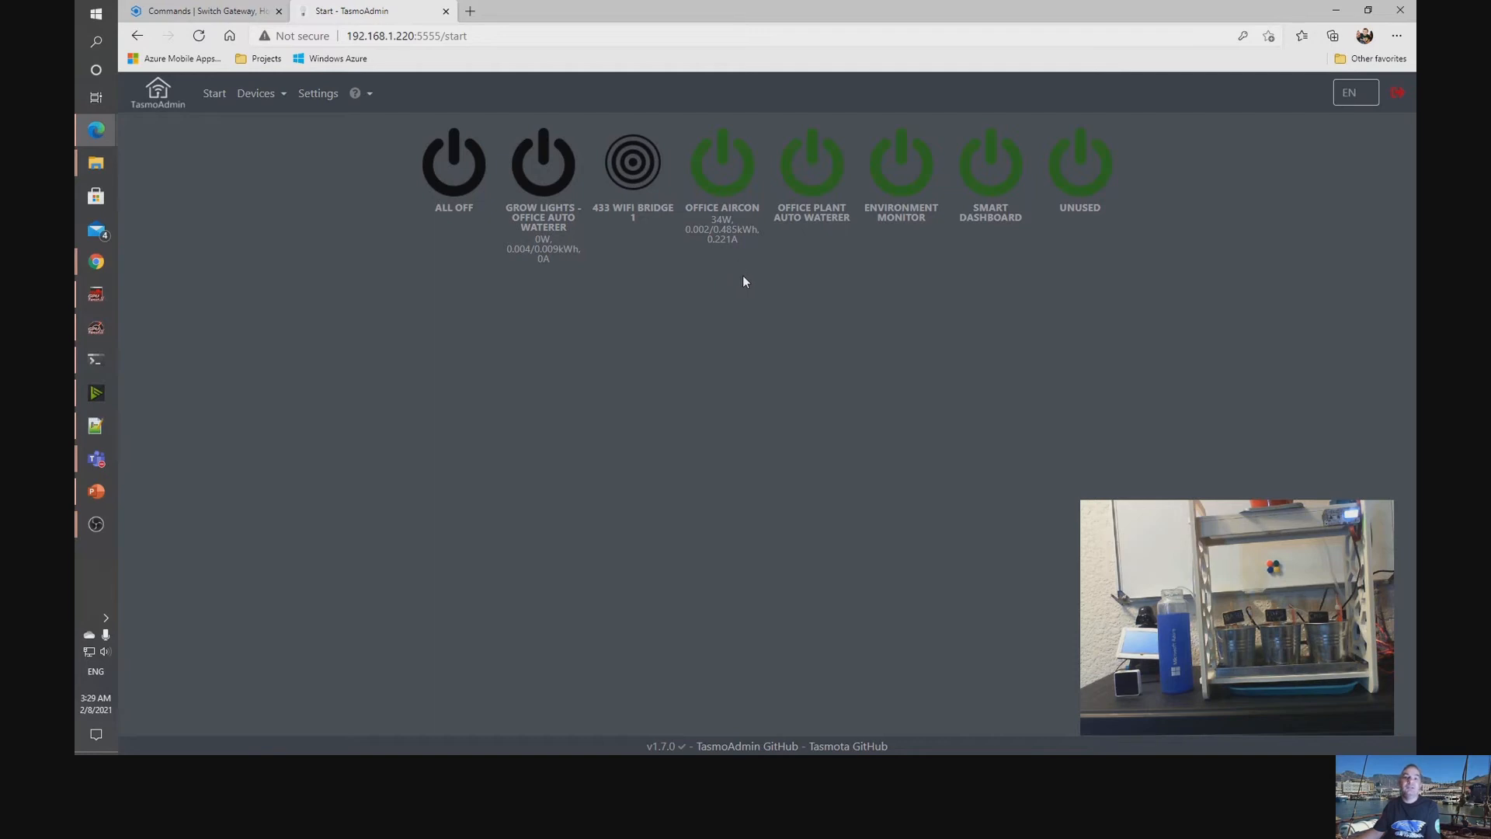
Switch to Node-RED's IoT MQTT Gateway flow and inspect the Device node's identity and direct methods, plus the second switch node's rules.
{"action": "left_click", "coordinate": [193, 11]}
{"action": "left_click", "coordinate": [437, 266]}
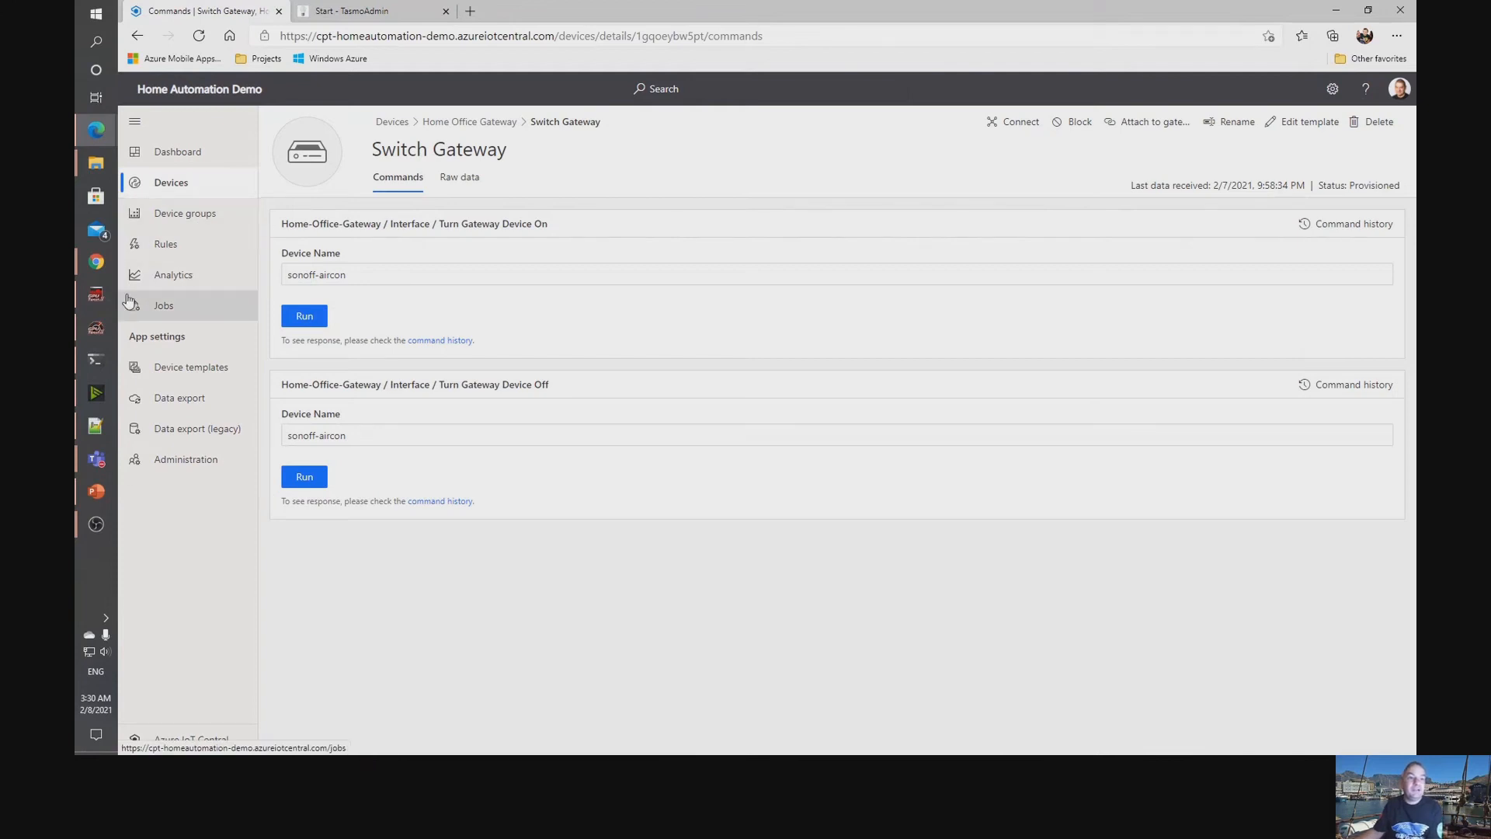
{"action": "left_click", "coordinate": [95, 262]}
{"action": "left_click", "coordinate": [191, 181]}
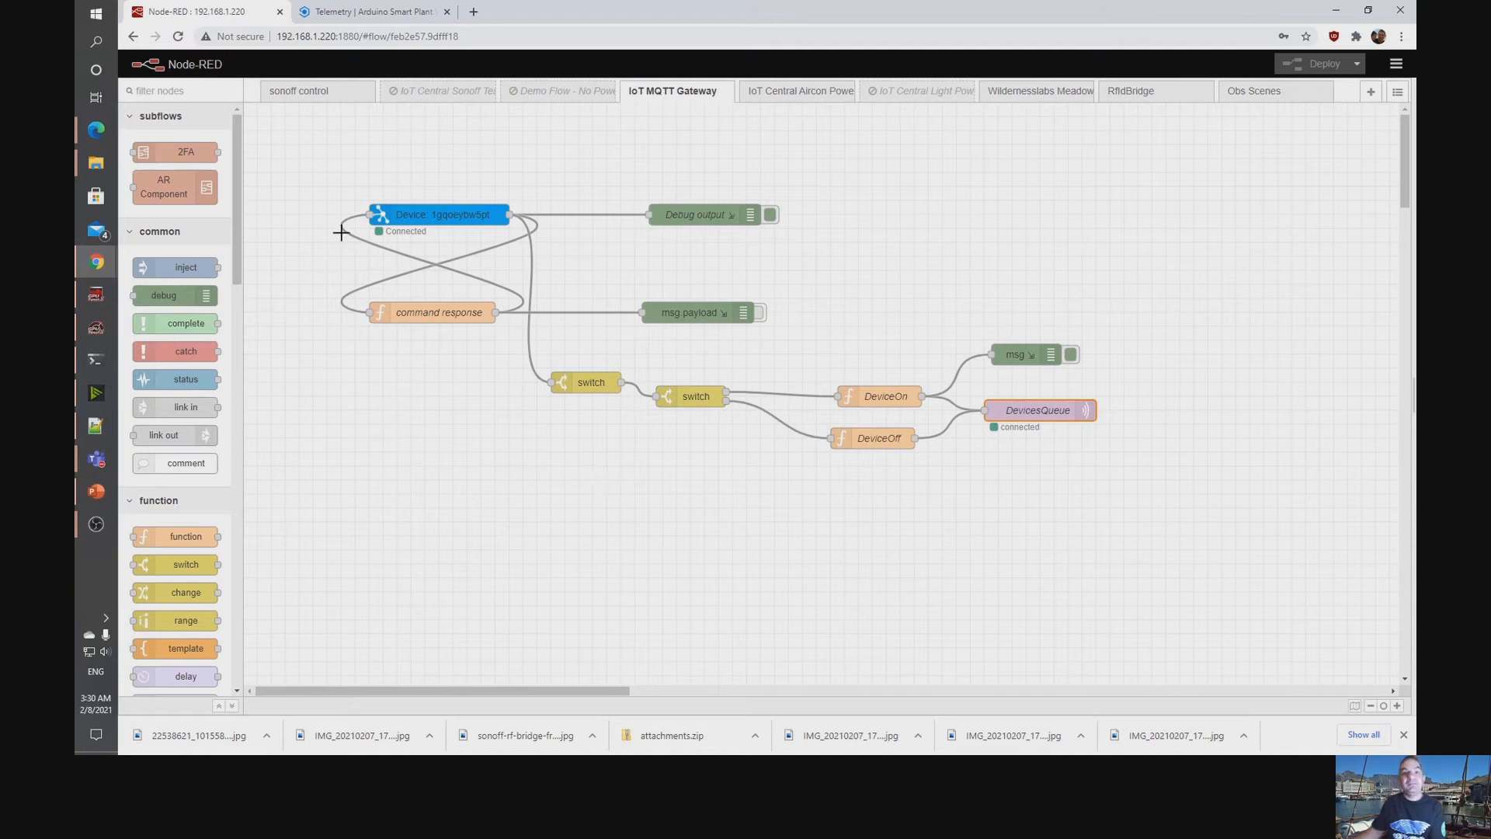
{"action": "double_click", "coordinate": [459, 218]}
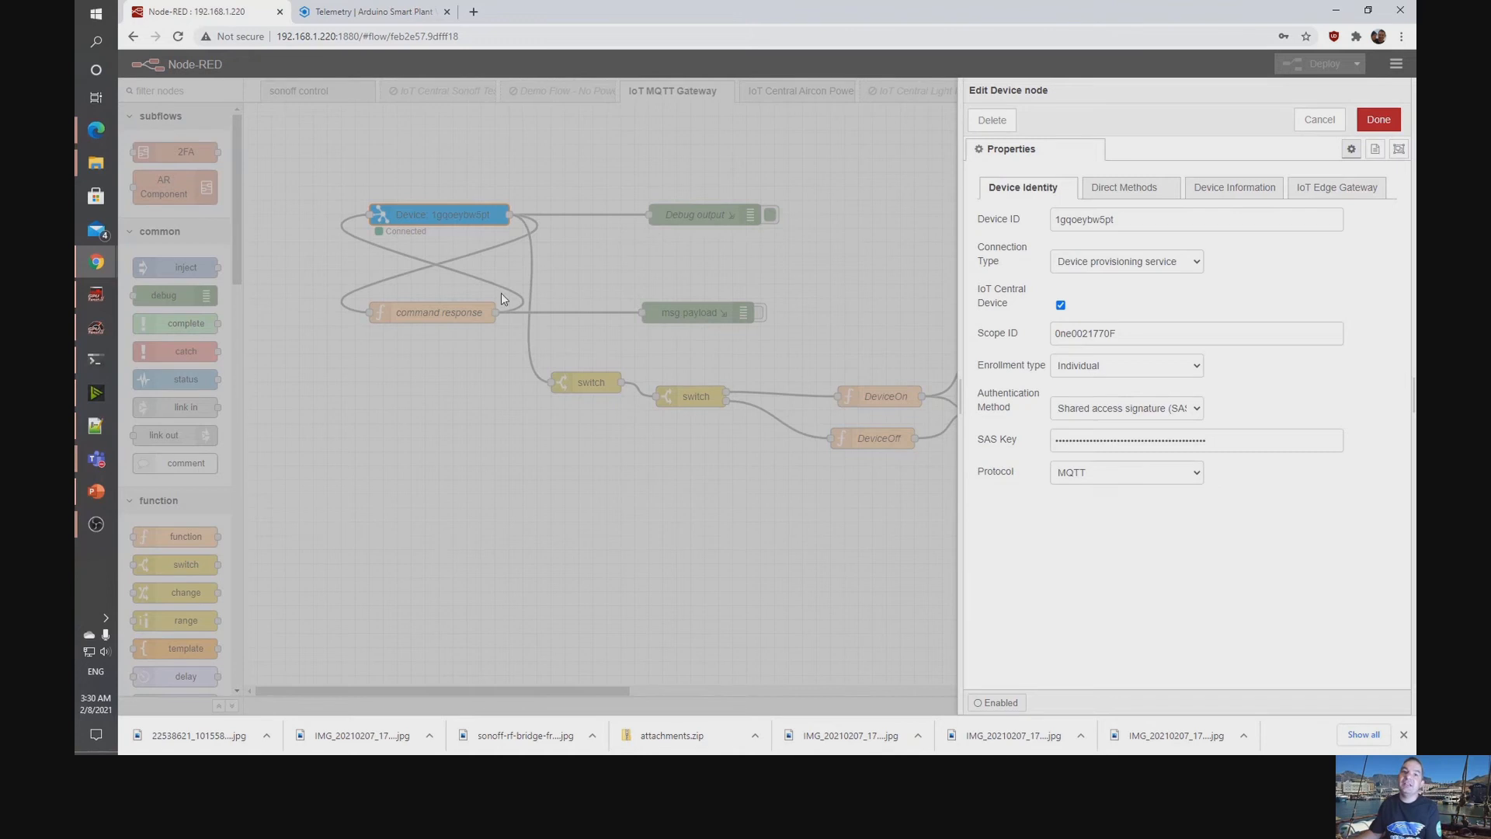
{"action": "left_click", "coordinate": [1109, 186]}
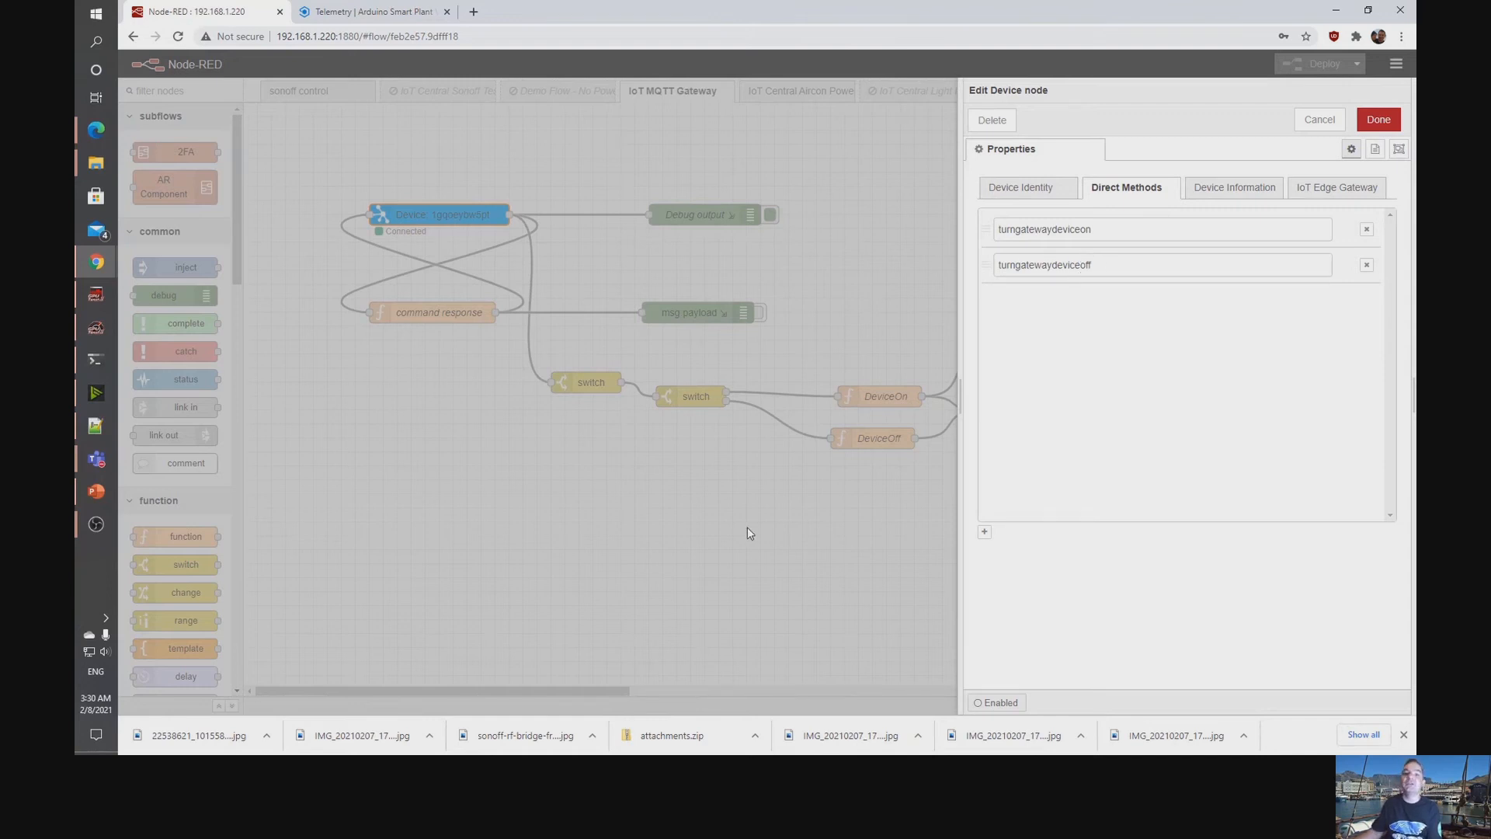
{"action": "left_click", "coordinate": [676, 462]}
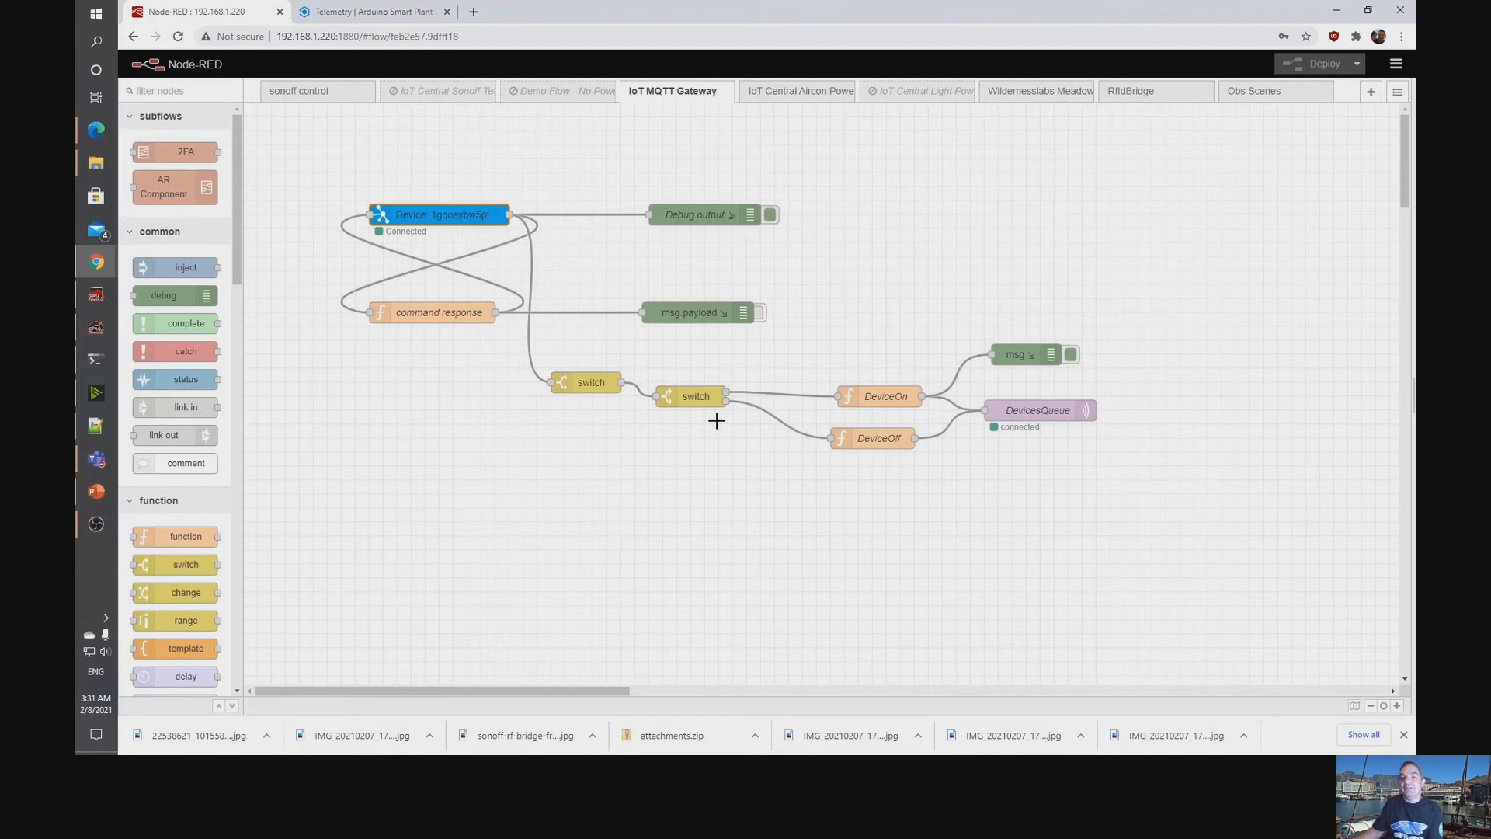
{"action": "double_click", "coordinate": [694, 401]}
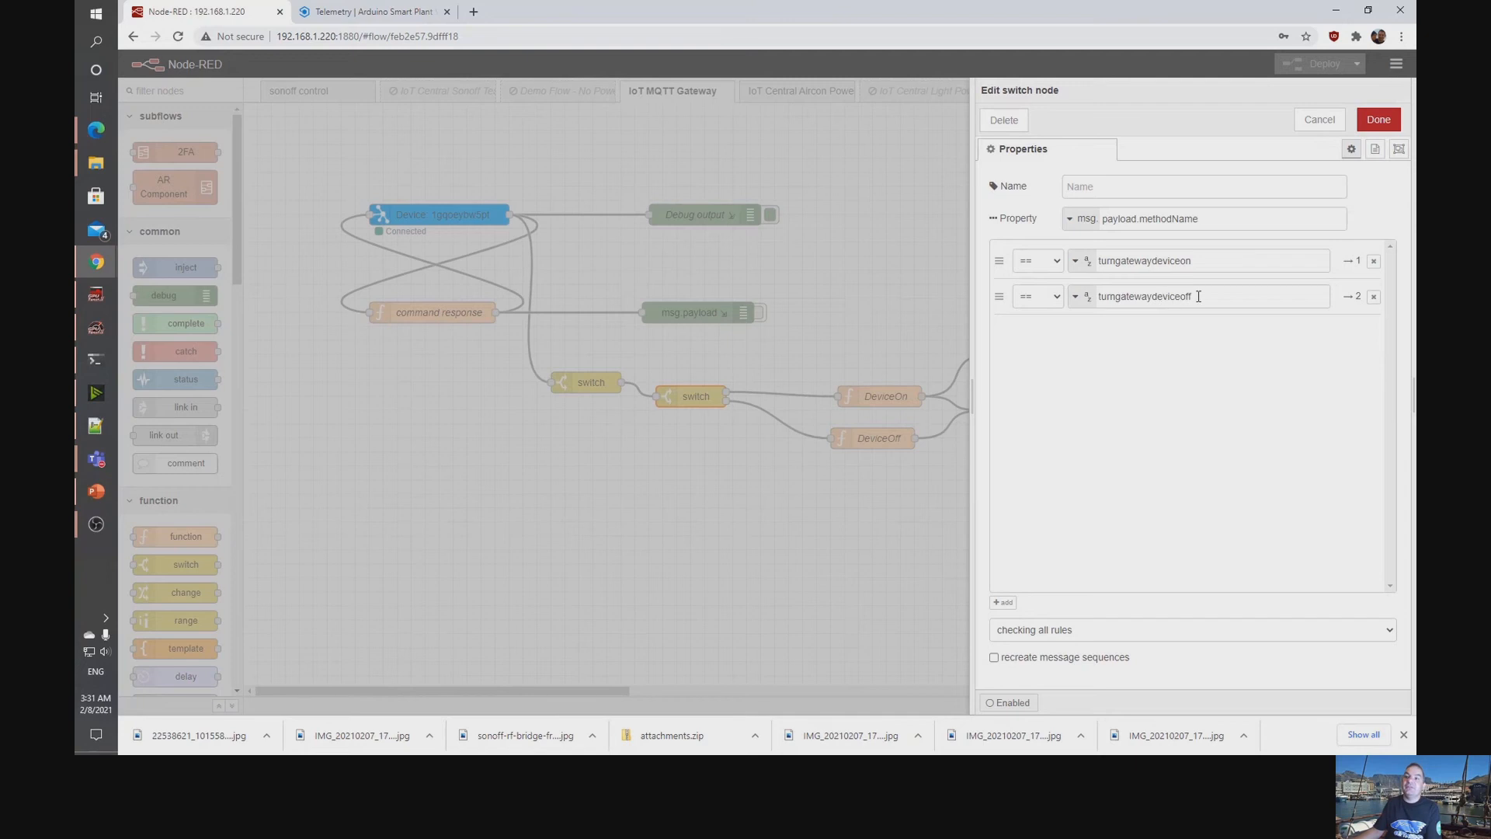
{"action": "left_click", "coordinate": [726, 543]}
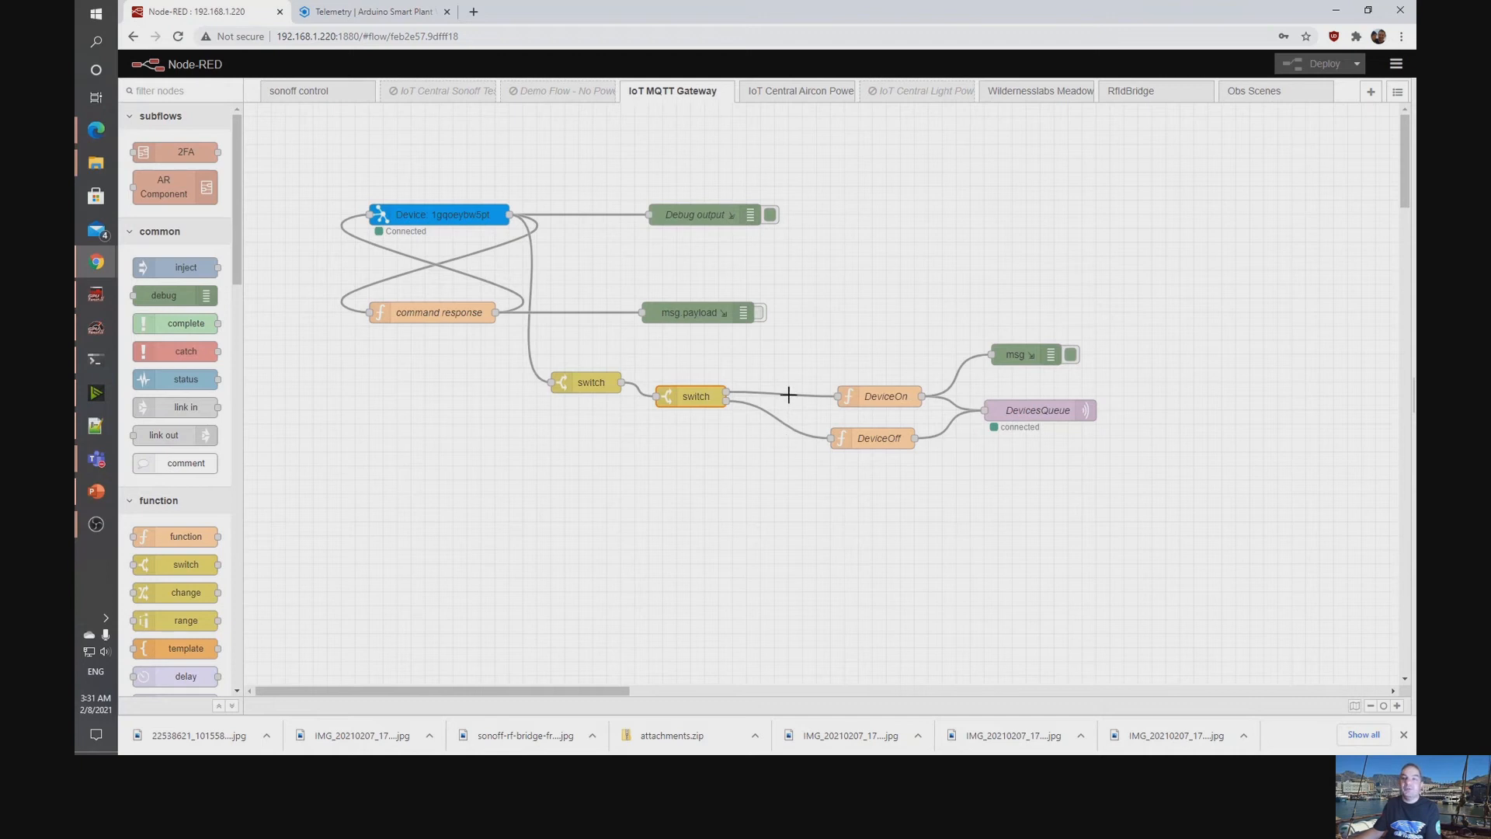
Open the DeviceOn function and compare the device part of its topic with the Switch Gateway command's Device Name in IoT Central.
{"action": "left_click", "coordinate": [875, 394]}
{"action": "double_click", "coordinate": [875, 395]}
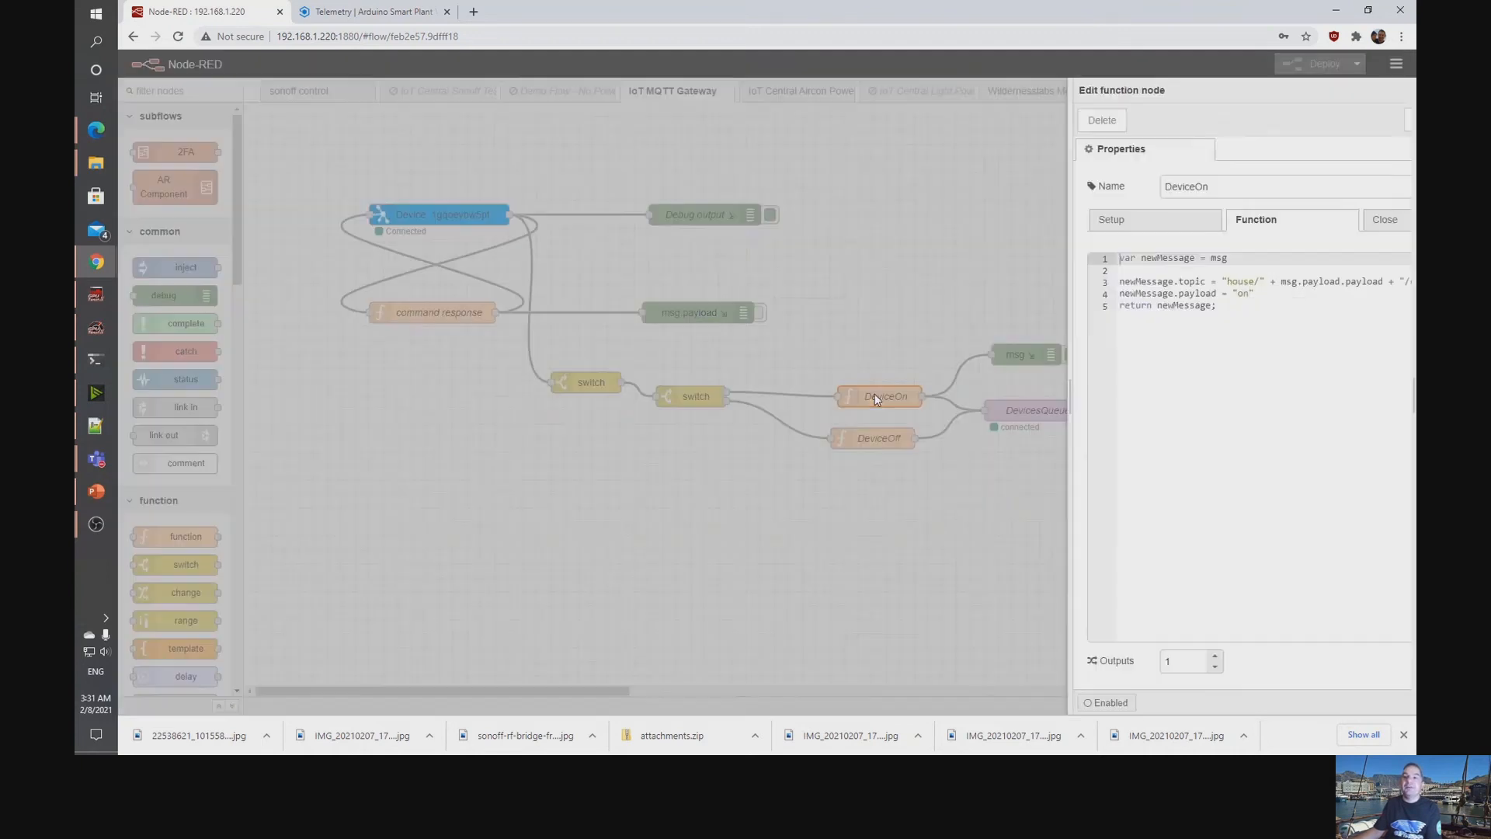
{"action": "left_click", "coordinate": [1144, 282]}
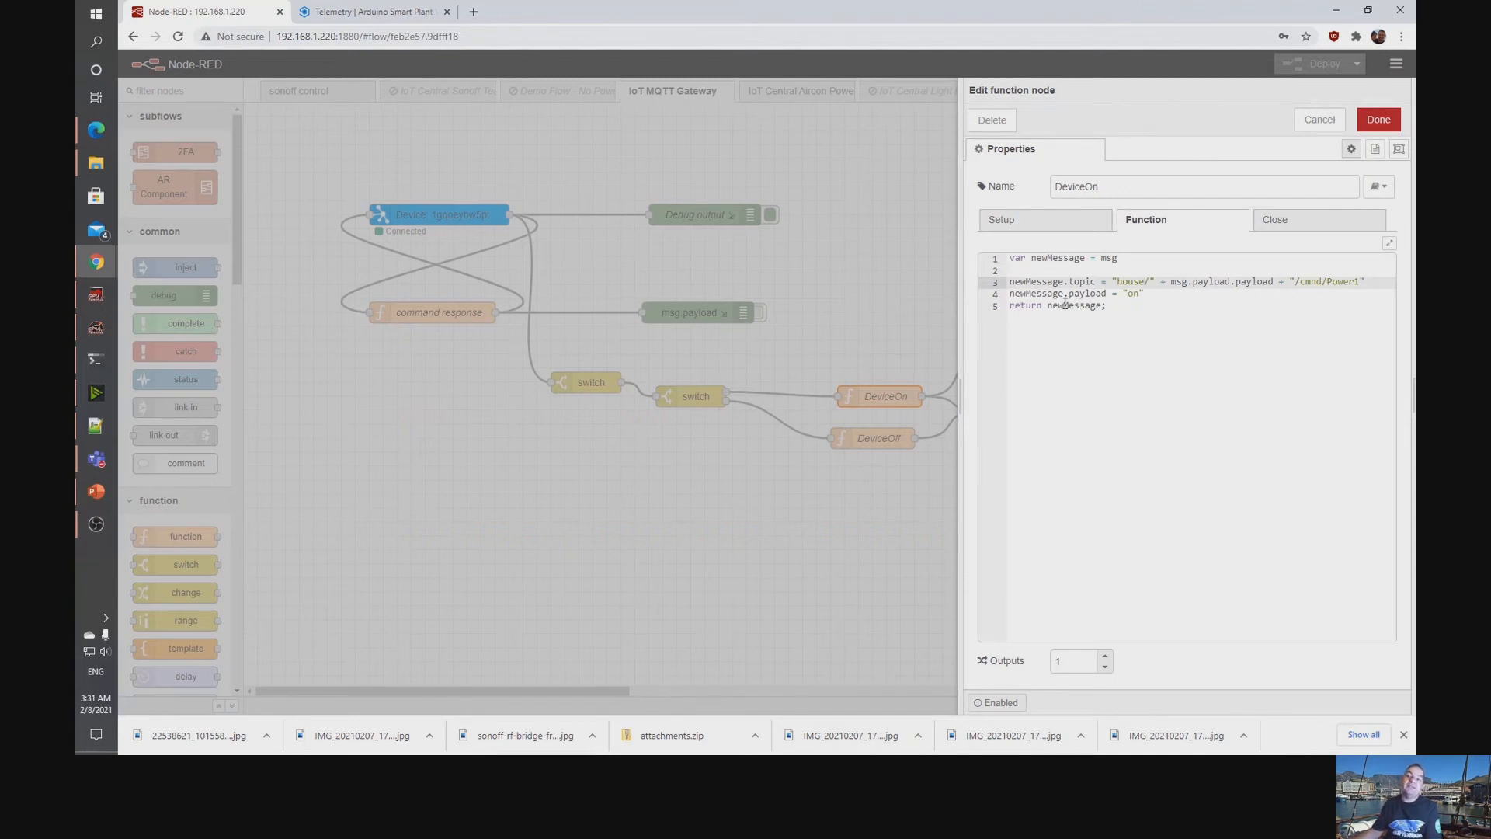
{"action": "double_click", "coordinate": [1128, 282]}
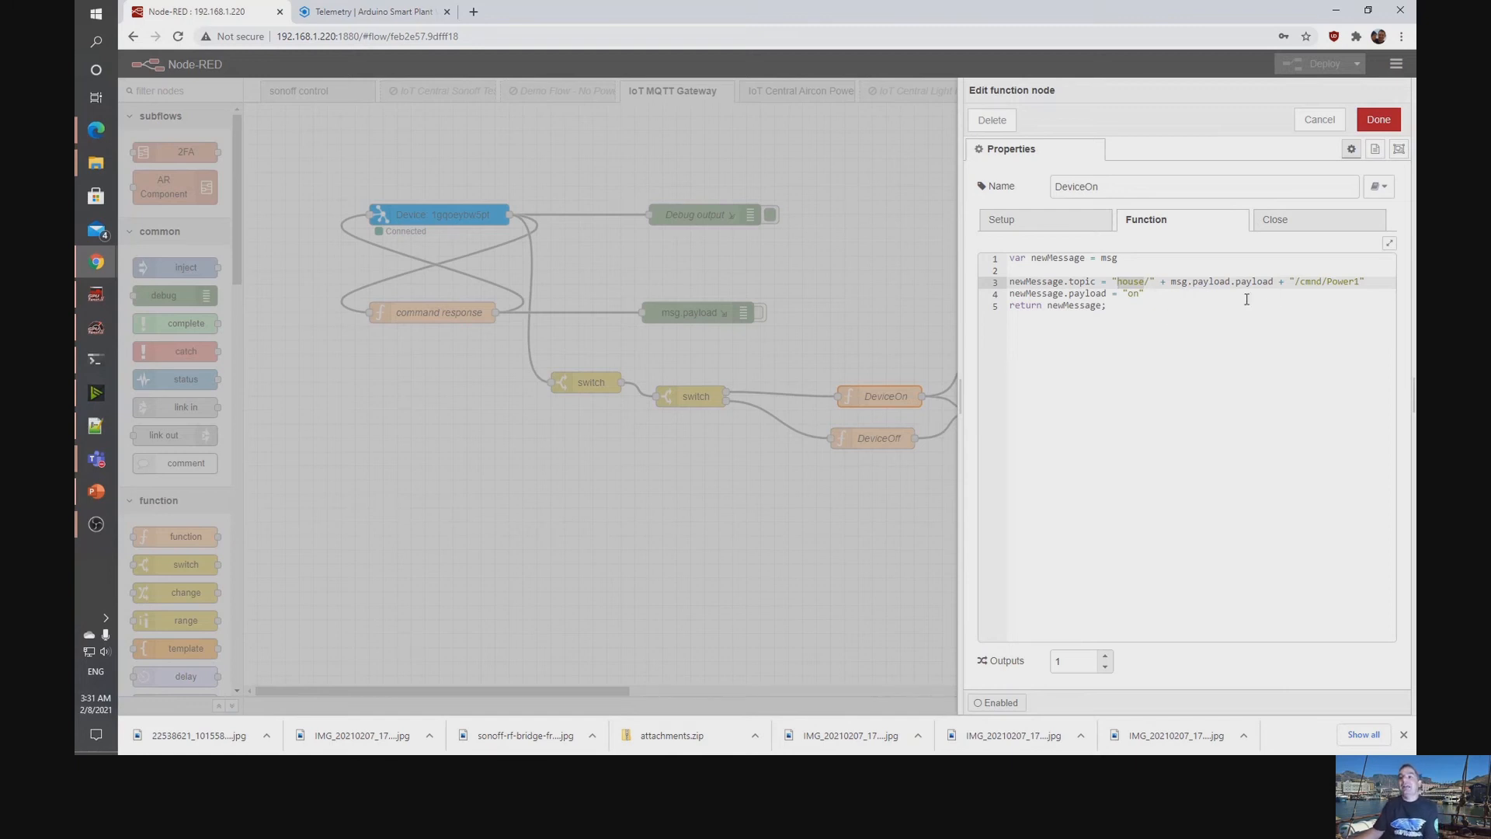
{"action": "left_click_drag", "start_coordinate": [1171, 281], "coordinate": [1277, 282]}
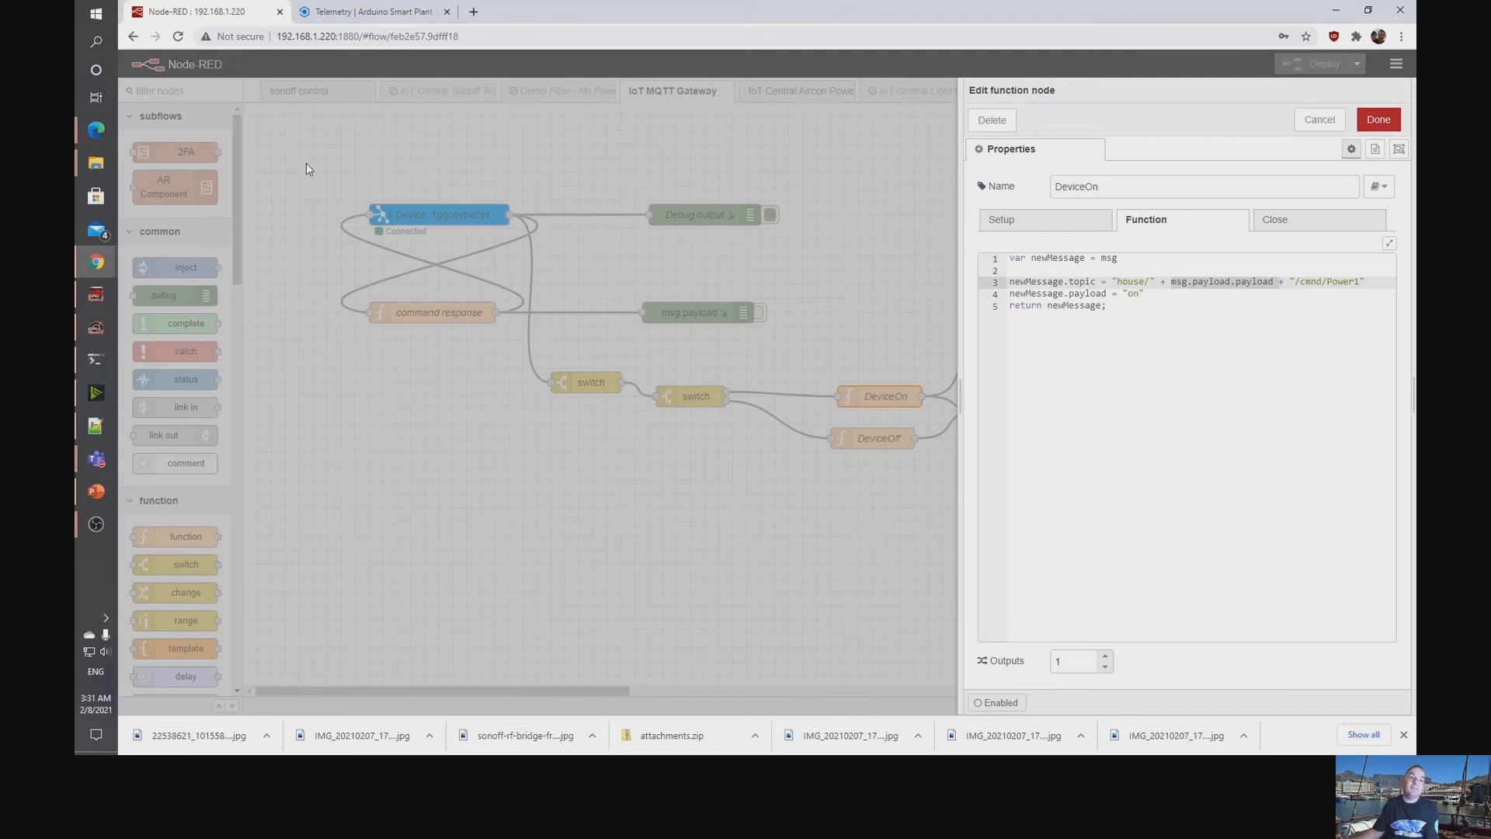
{"action": "mouse_move", "coordinate": [96, 130]}
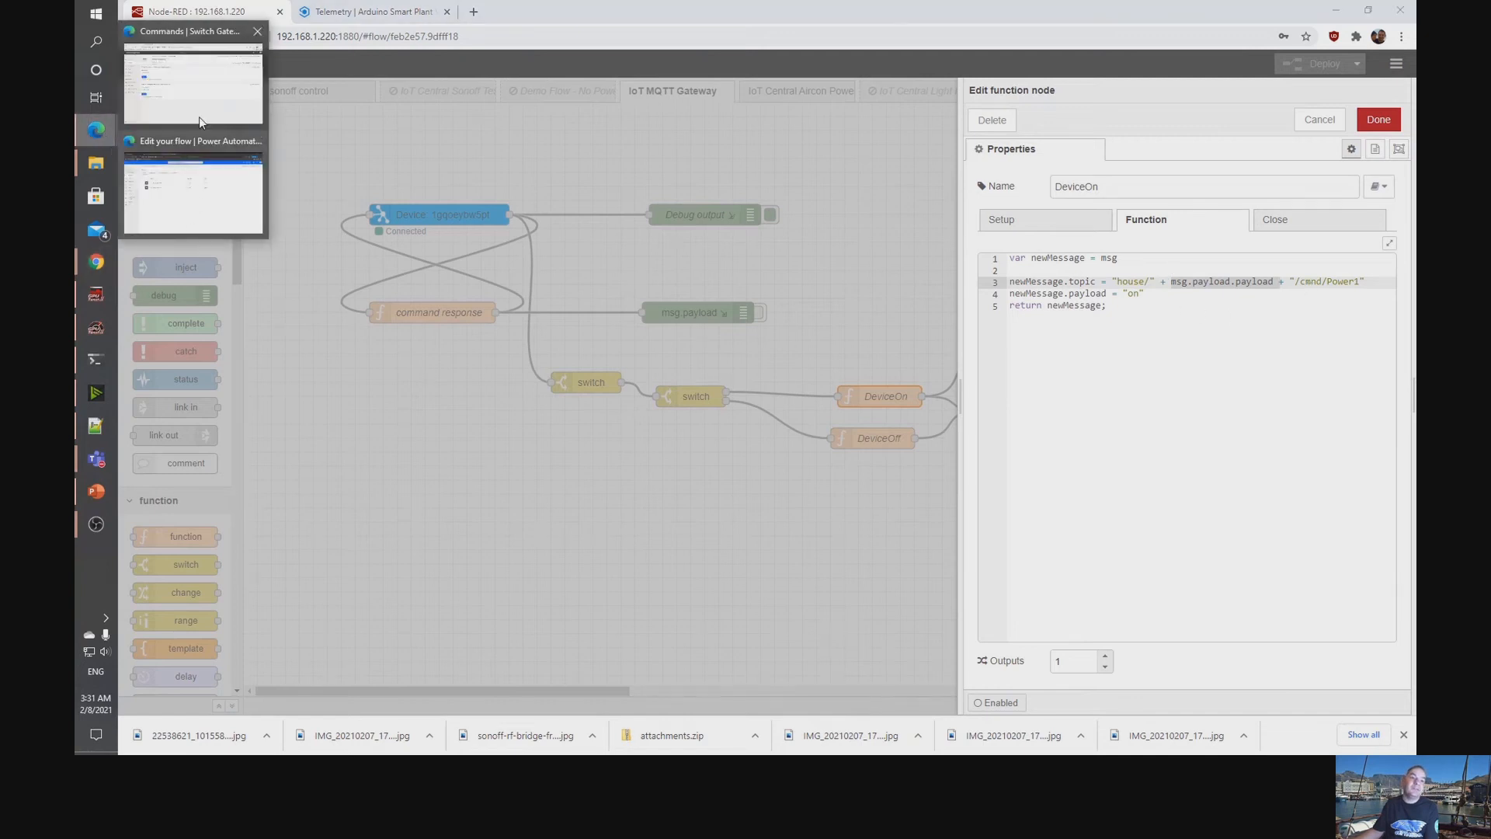
{"action": "left_click", "coordinate": [199, 116]}
{"action": "left_click", "coordinate": [320, 272]}
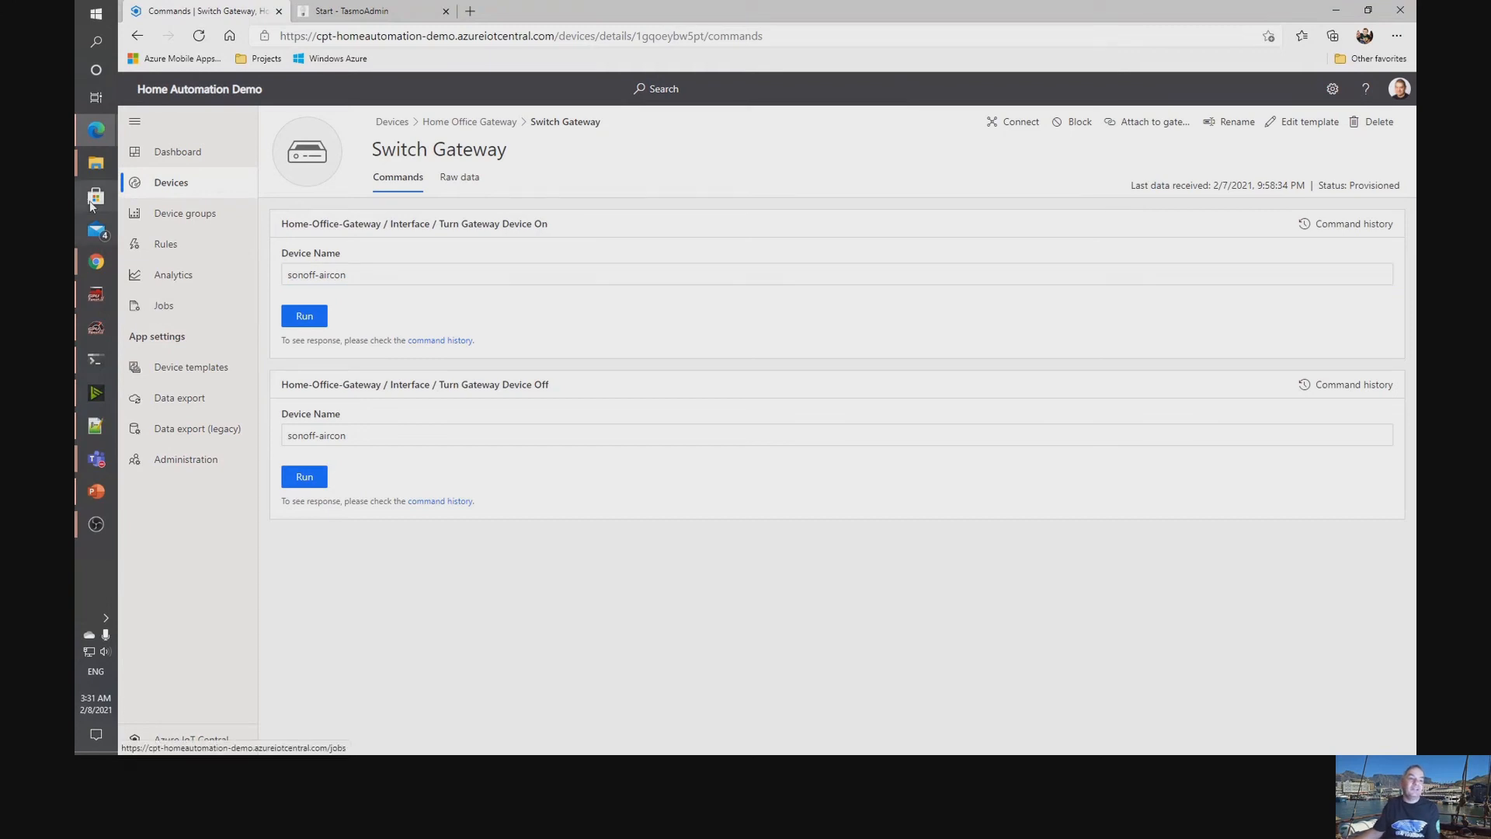
{"action": "mouse_move", "coordinate": [95, 267]}
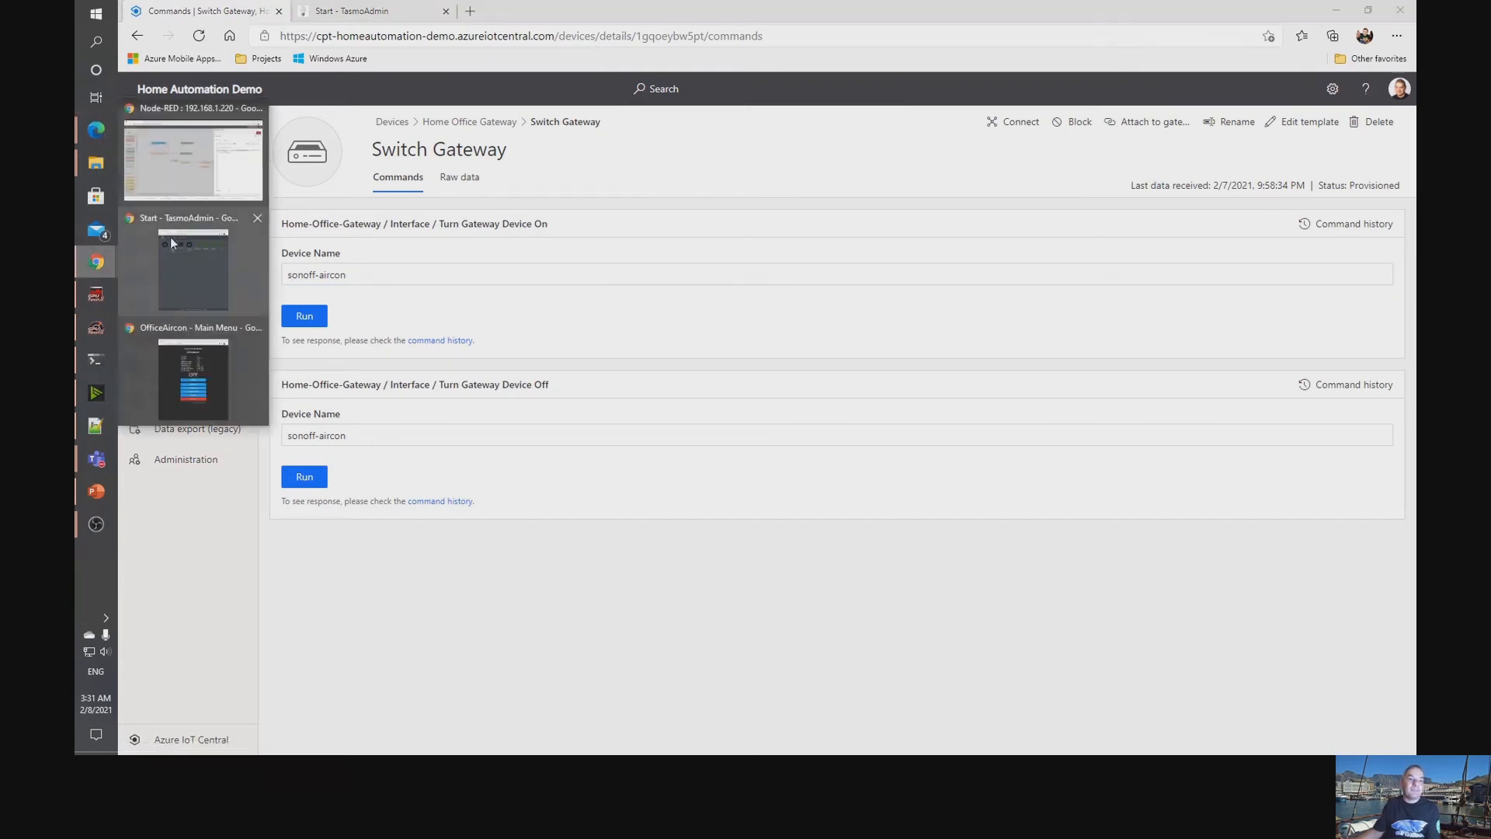
{"action": "left_click", "coordinate": [193, 159]}
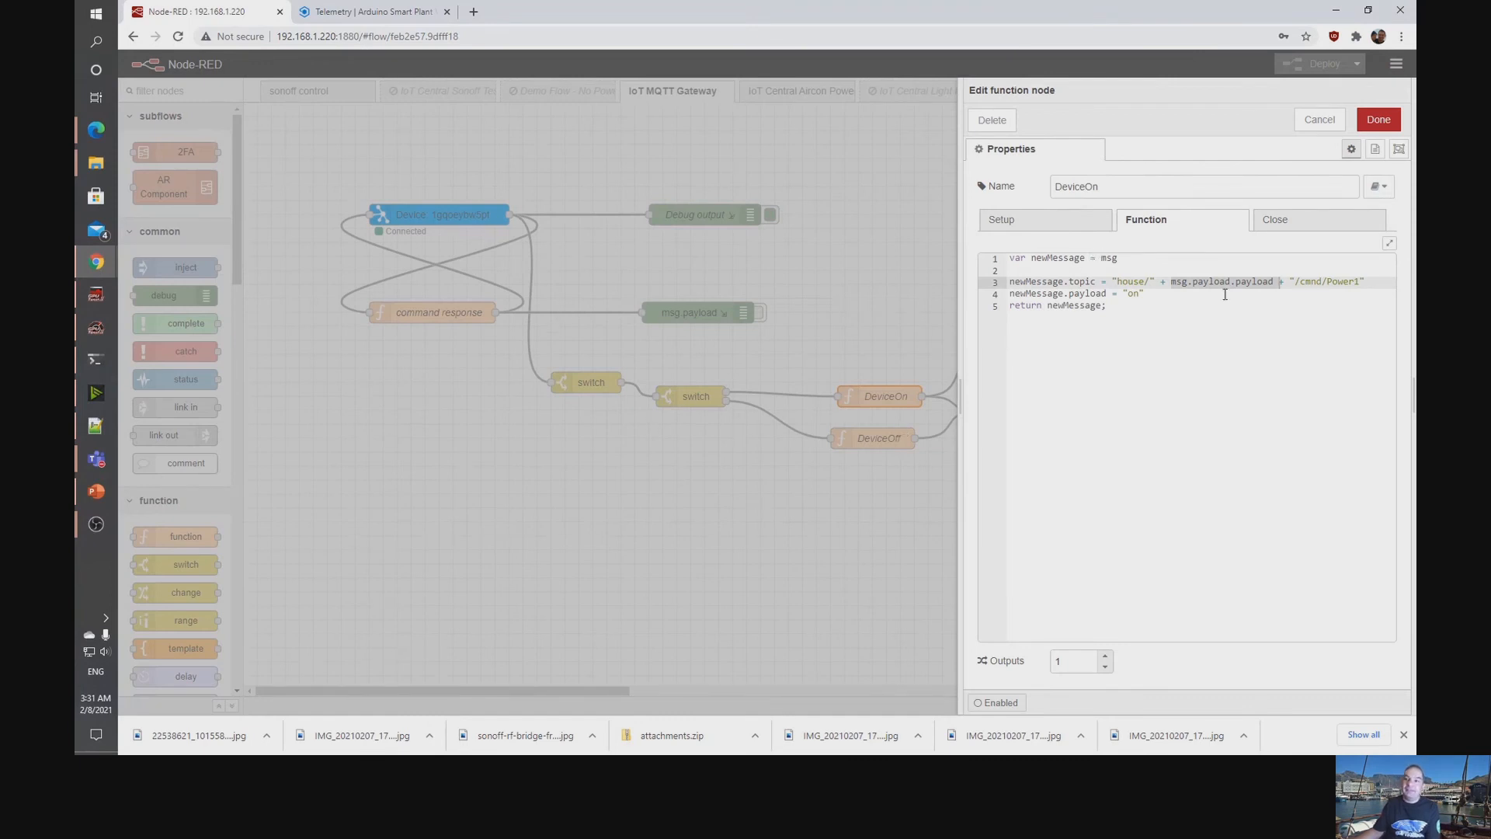
Examine the full topic expression and the payload assignment in the DeviceOn function's code.
{"action": "left_click", "coordinate": [1173, 286]}
{"action": "left_click_drag", "start_coordinate": [1116, 285], "coordinate": [1360, 284]}
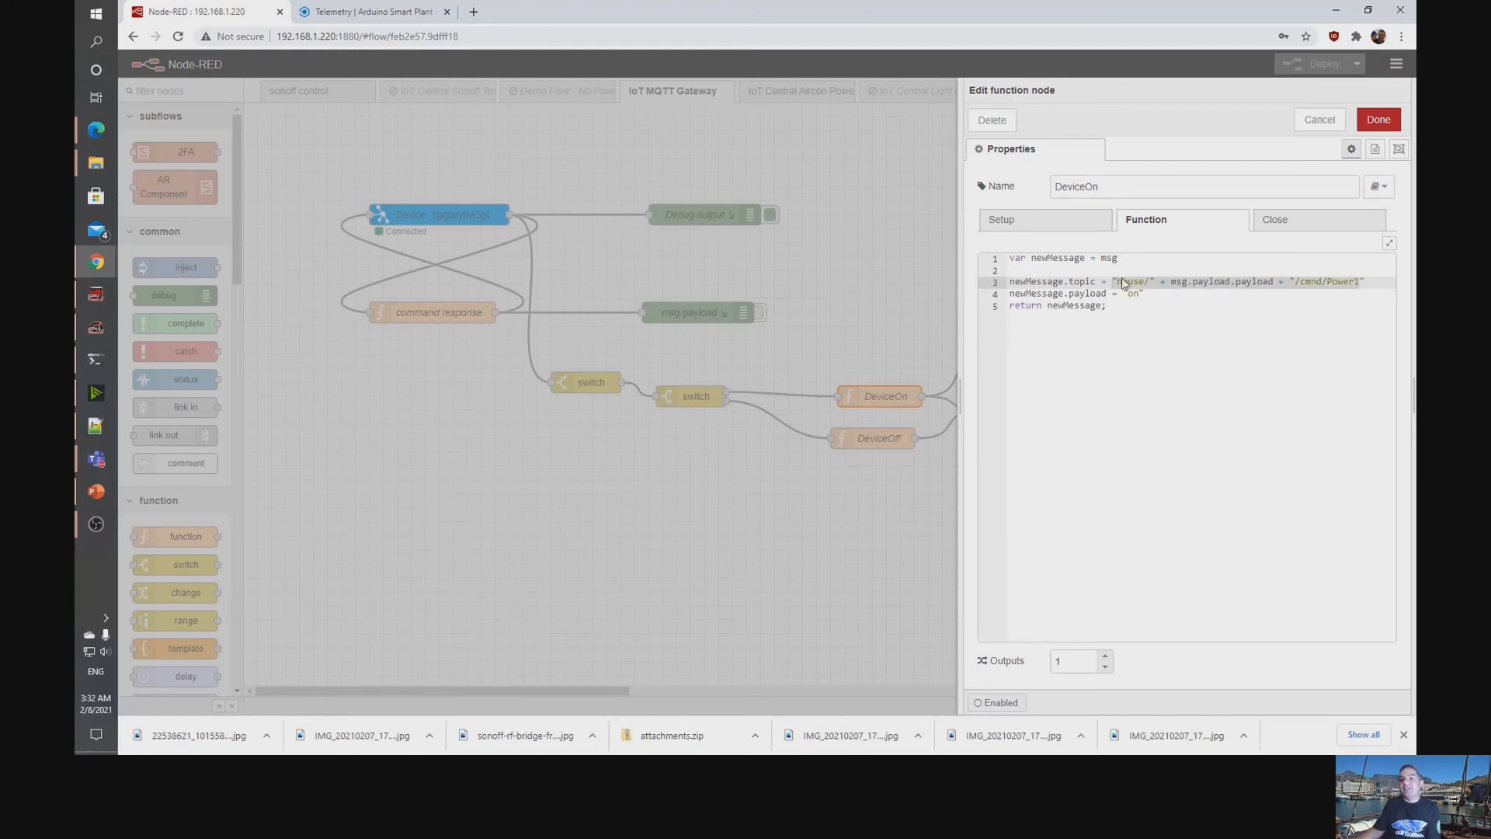
{"action": "left_click", "coordinate": [1175, 284]}
{"action": "left_click_drag", "start_coordinate": [1175, 284], "coordinate": [1364, 282]}
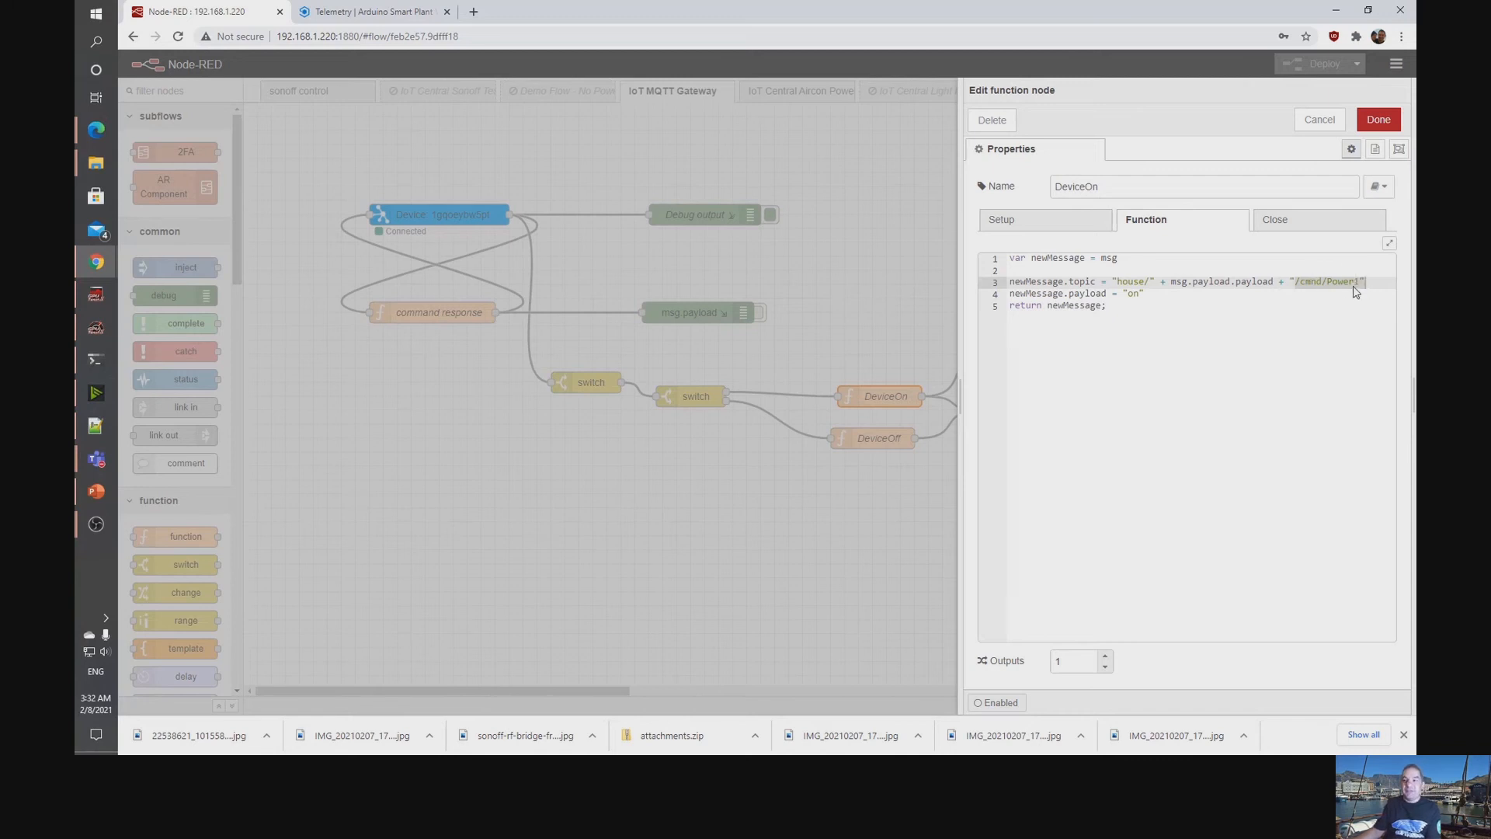
{"action": "double_click", "coordinate": [1342, 283]}
{"action": "left_click_drag", "start_coordinate": [1095, 298], "coordinate": [1146, 296]}
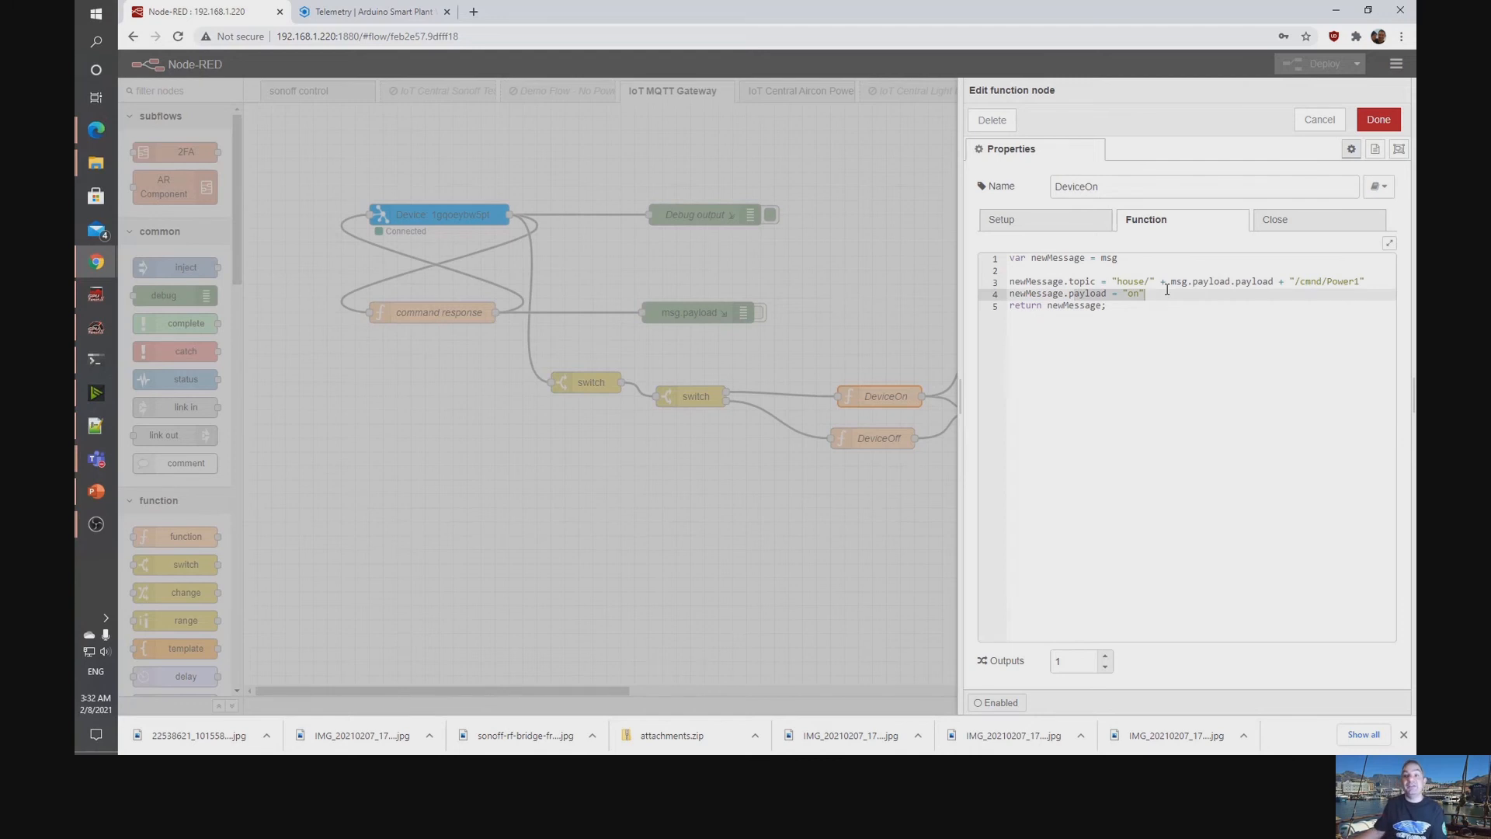
Open the DeviceOff function, examine its topic and payload lines, and close it without changes.
{"action": "left_click", "coordinate": [876, 475]}
{"action": "left_click", "coordinate": [874, 441]}
{"action": "double_click", "coordinate": [874, 440]}
{"action": "left_click_drag", "start_coordinate": [1116, 284], "coordinate": [1374, 286]}
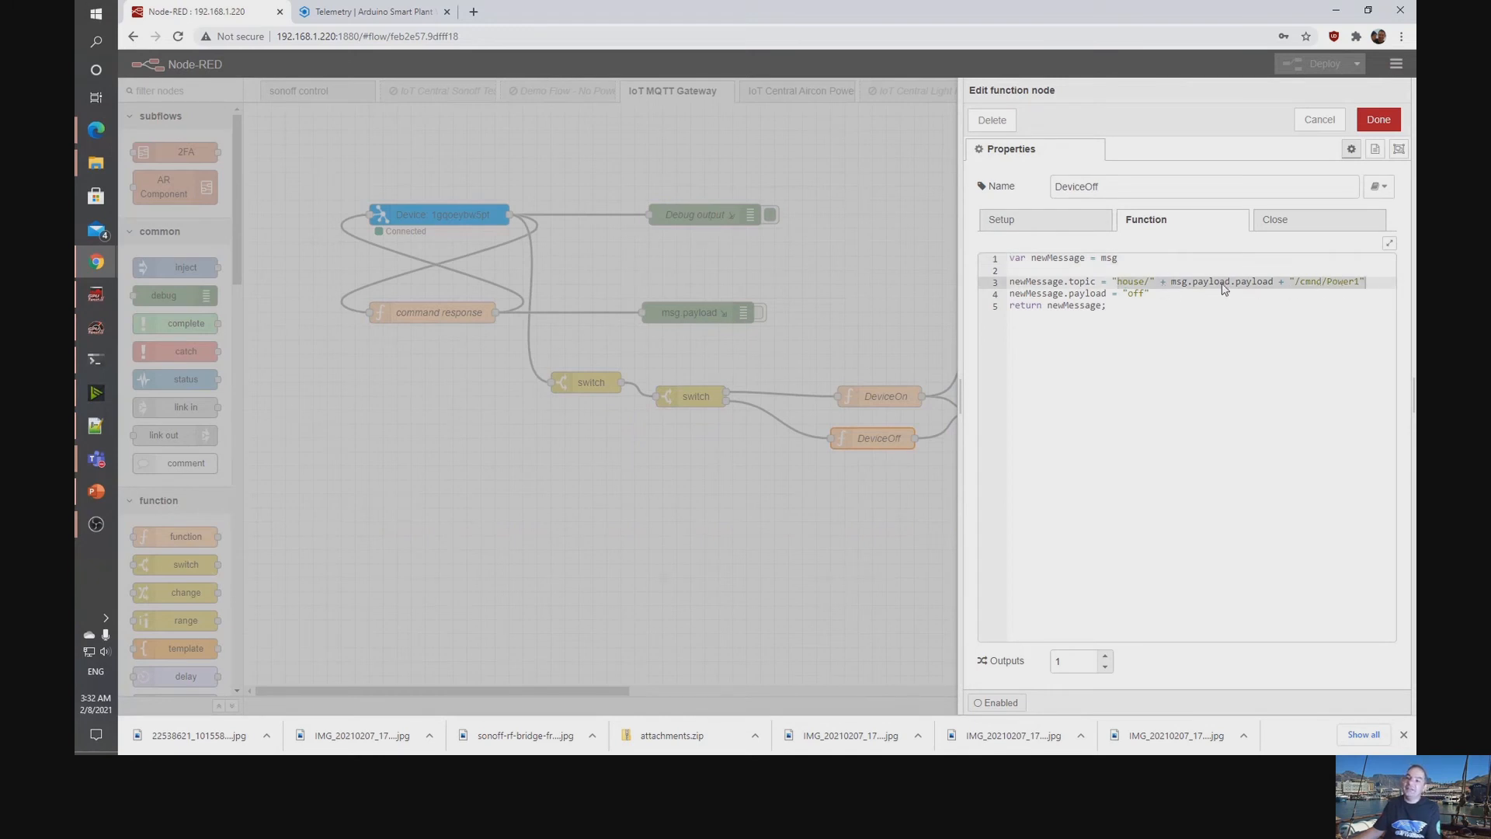
{"action": "double_click", "coordinate": [1139, 295]}
{"action": "left_click", "coordinate": [876, 544]}
Inspect the DevicesQueue MQTT out node's server and topic settings, then close them unchanged.
{"action": "left_click_drag", "start_coordinate": [933, 434], "coordinate": [1032, 409]}
{"action": "double_click", "coordinate": [1031, 409]}
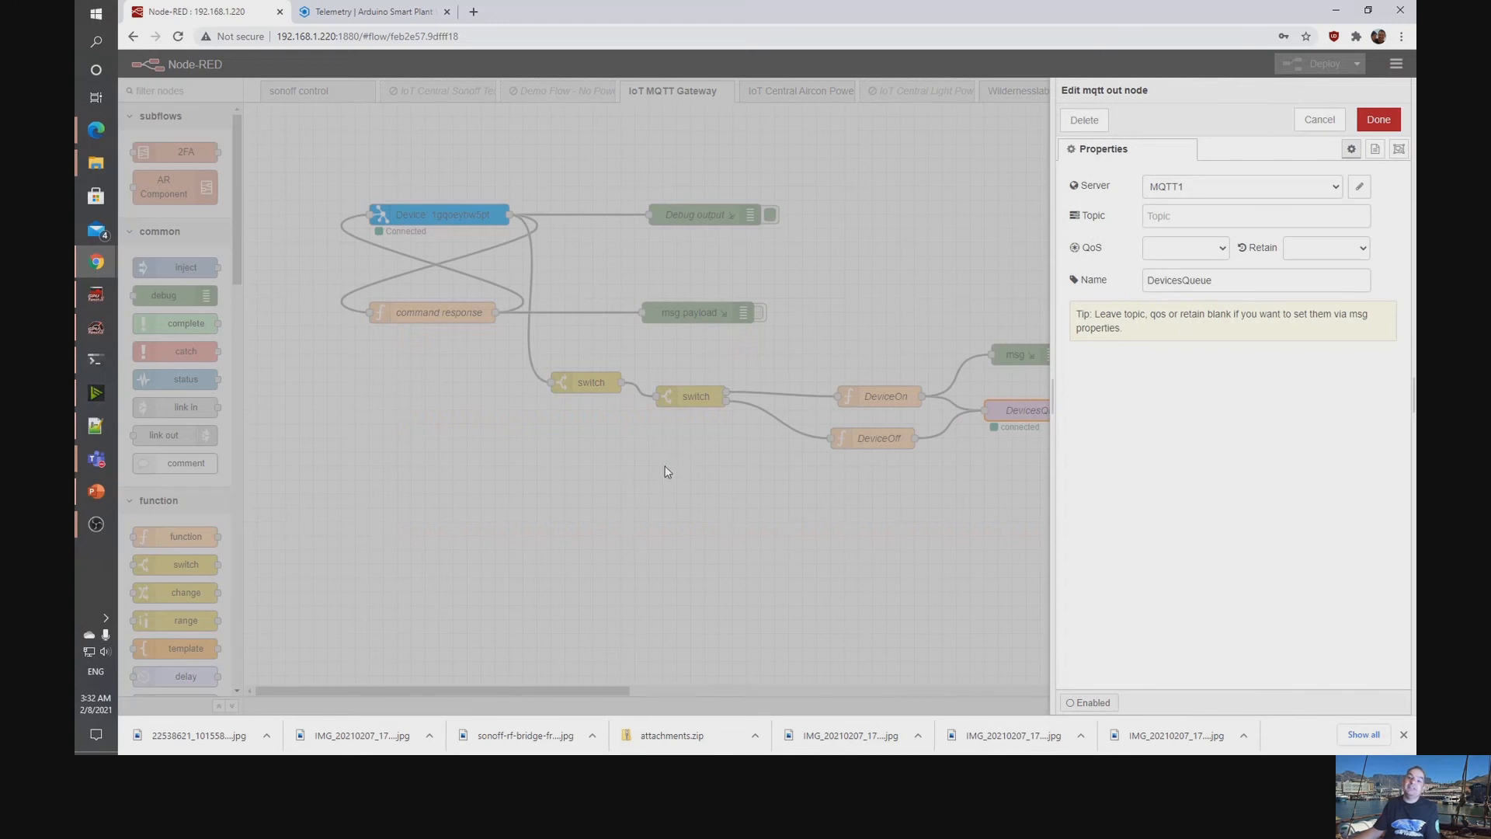
{"action": "key", "text": "Escape"}
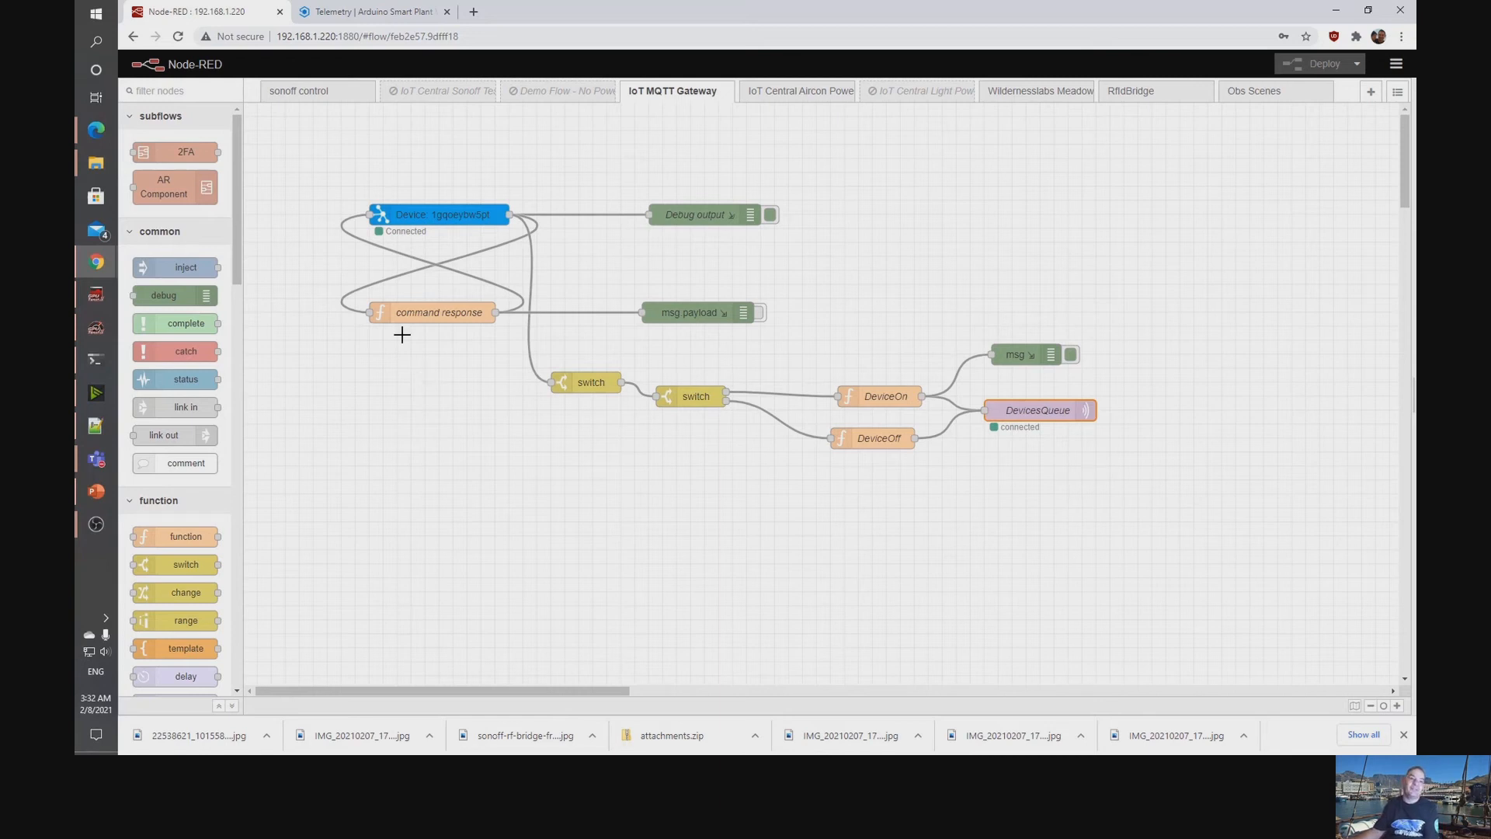
Switch to Power Automate's flow list and open the Turn Gateway Device On cloud flow for editing.
{"action": "mouse_move", "coordinate": [95, 130]}
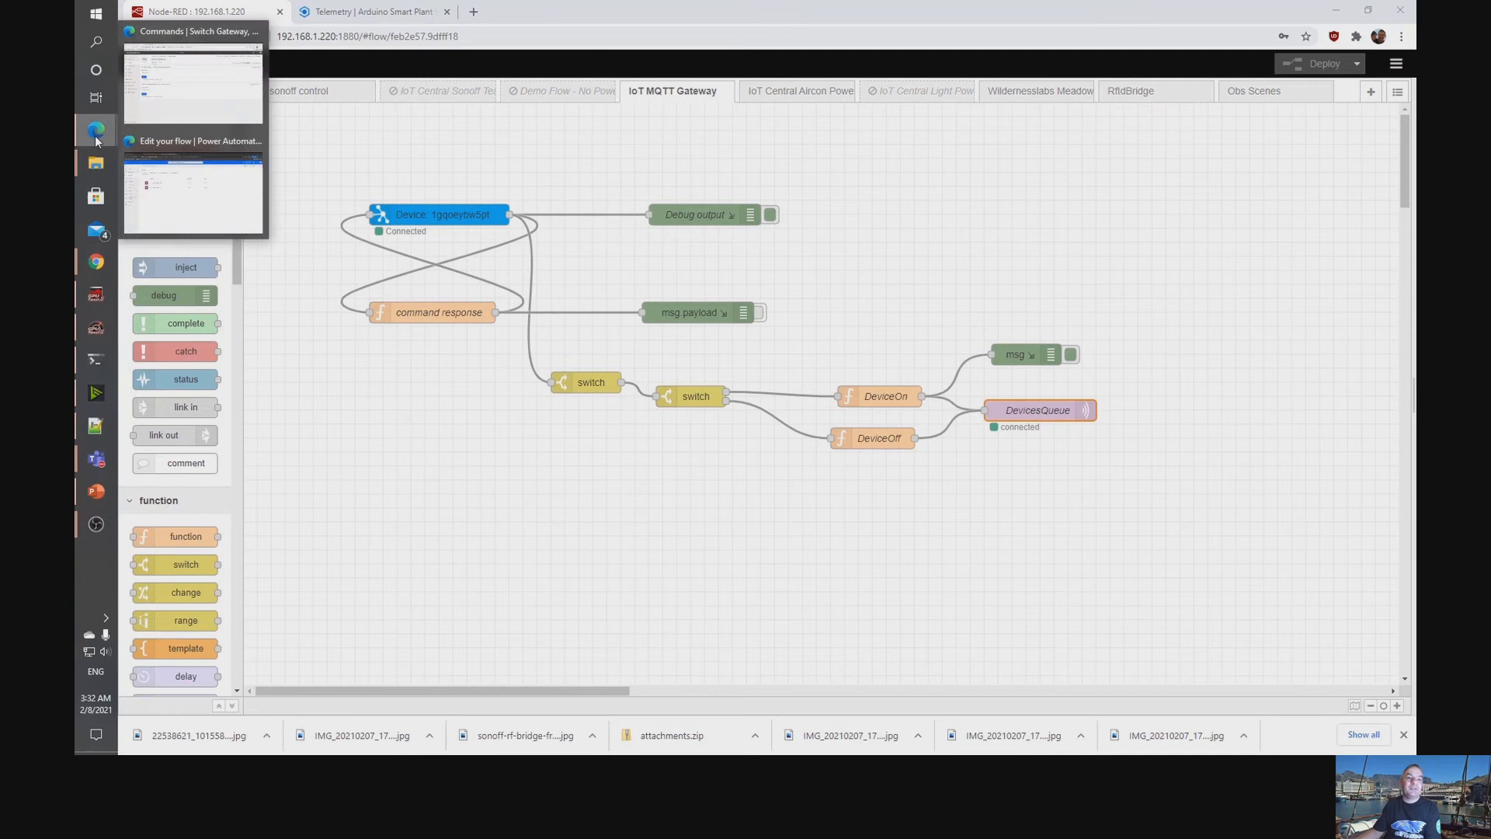
{"action": "left_click", "coordinate": [193, 111]}
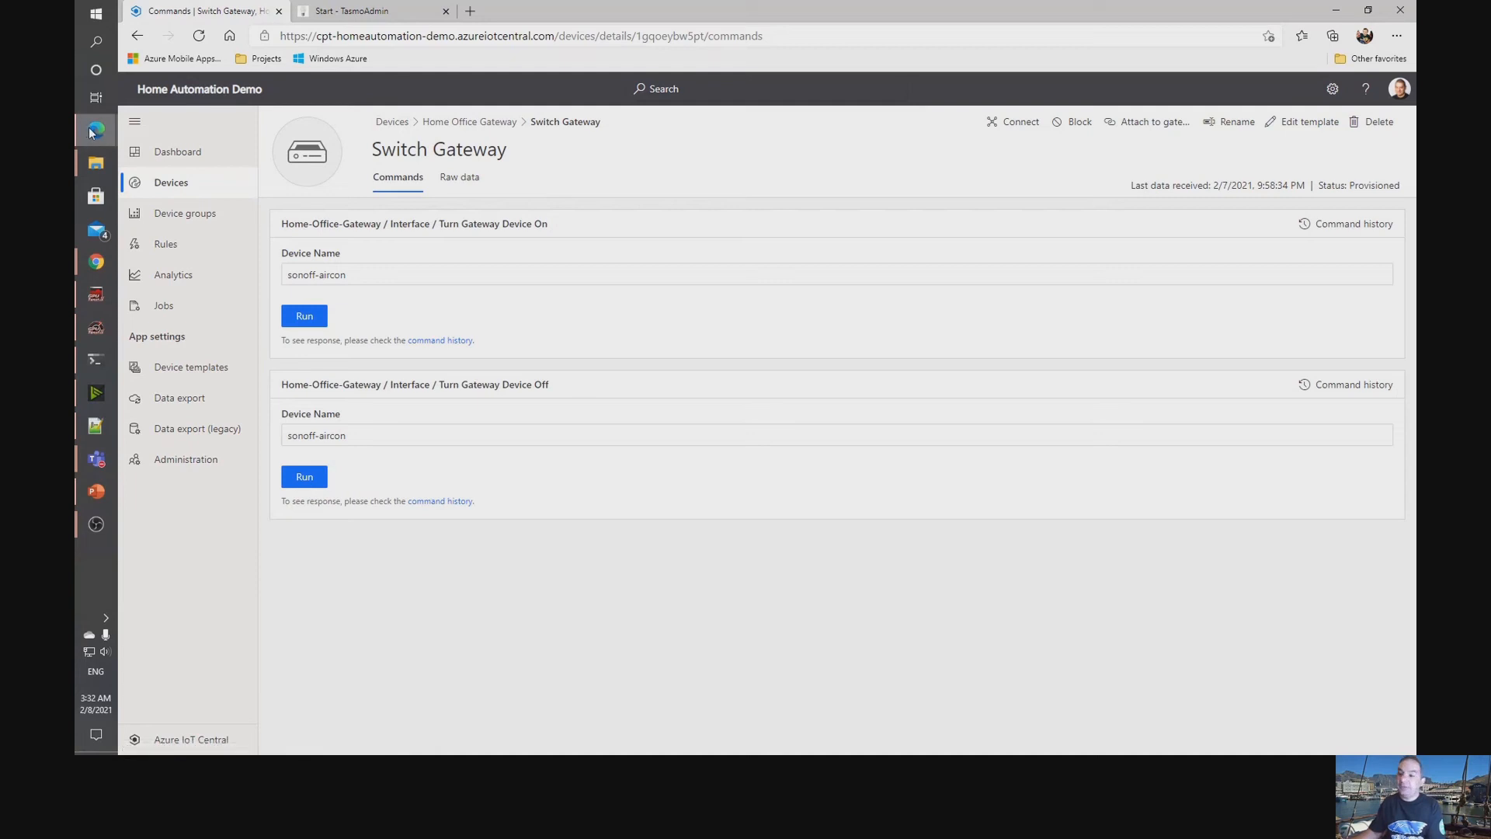
{"action": "mouse_move", "coordinate": [91, 132]}
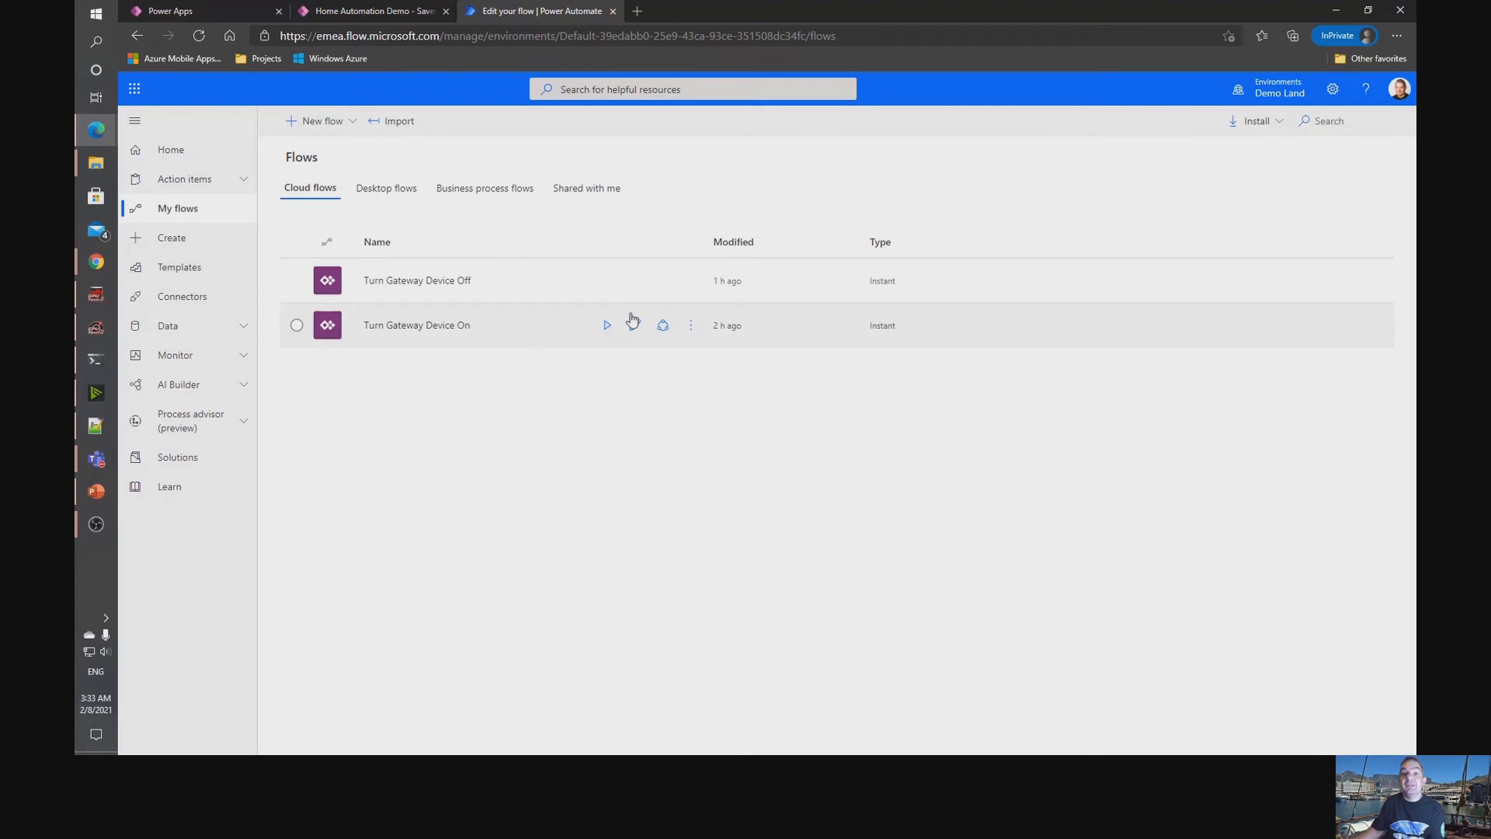
{"action": "left_click", "coordinate": [689, 327]}
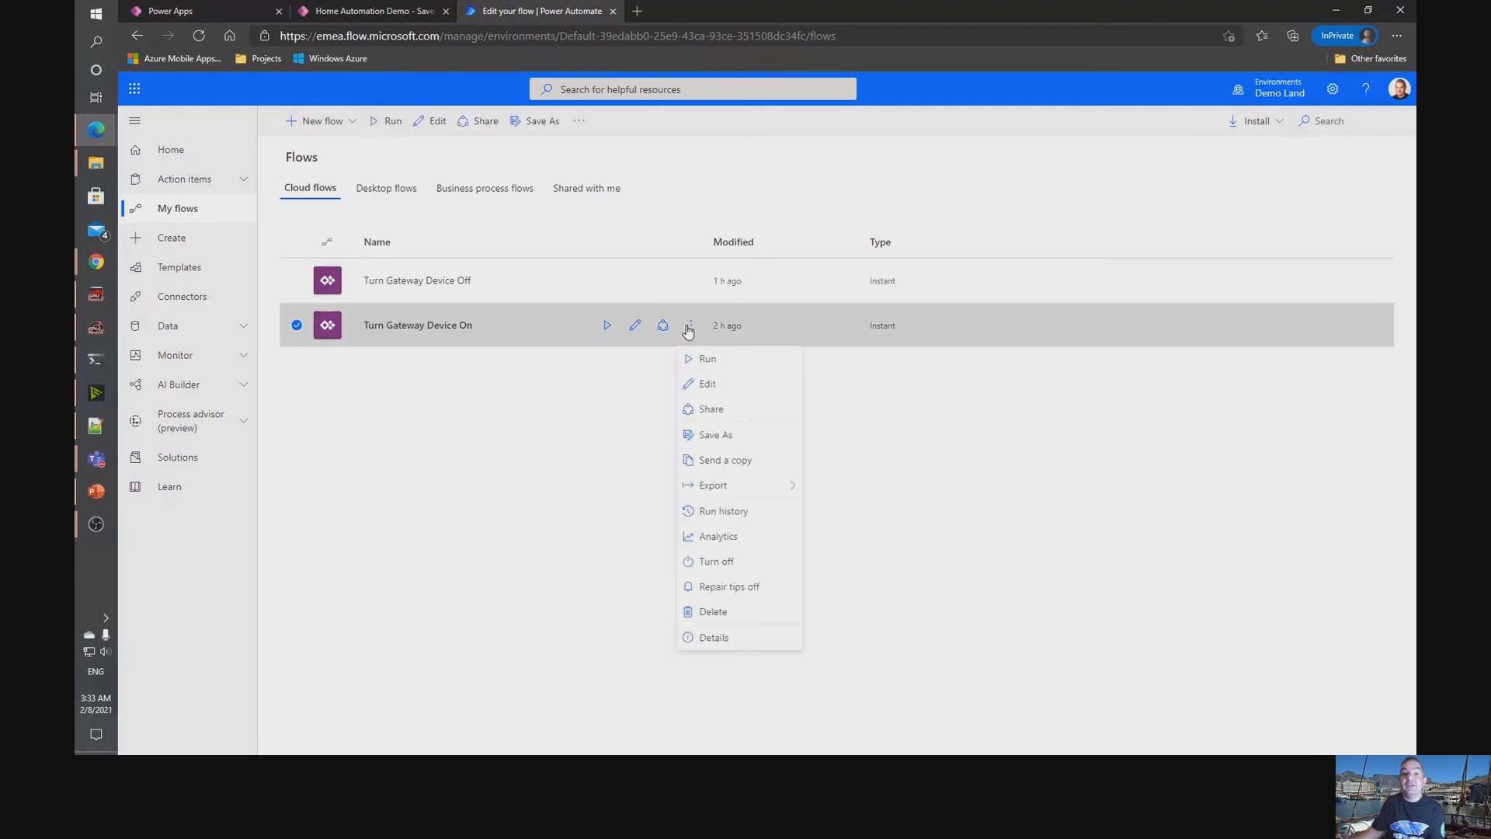
{"action": "left_click", "coordinate": [708, 386]}
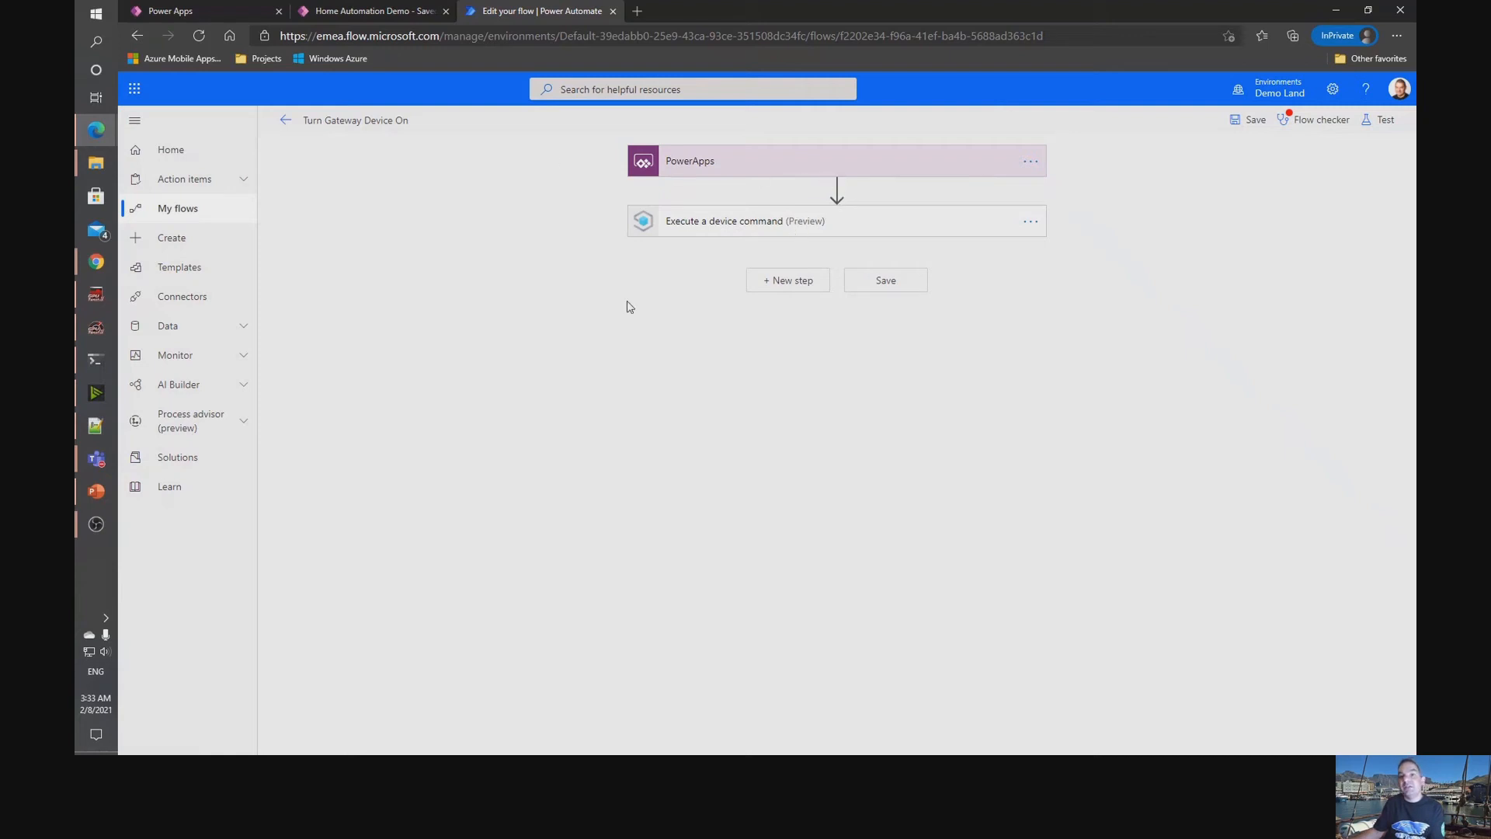
Inspect the Execute a device command action's settings, leave the flow without saving, and return to the flow list.
{"action": "left_click", "coordinate": [778, 229]}
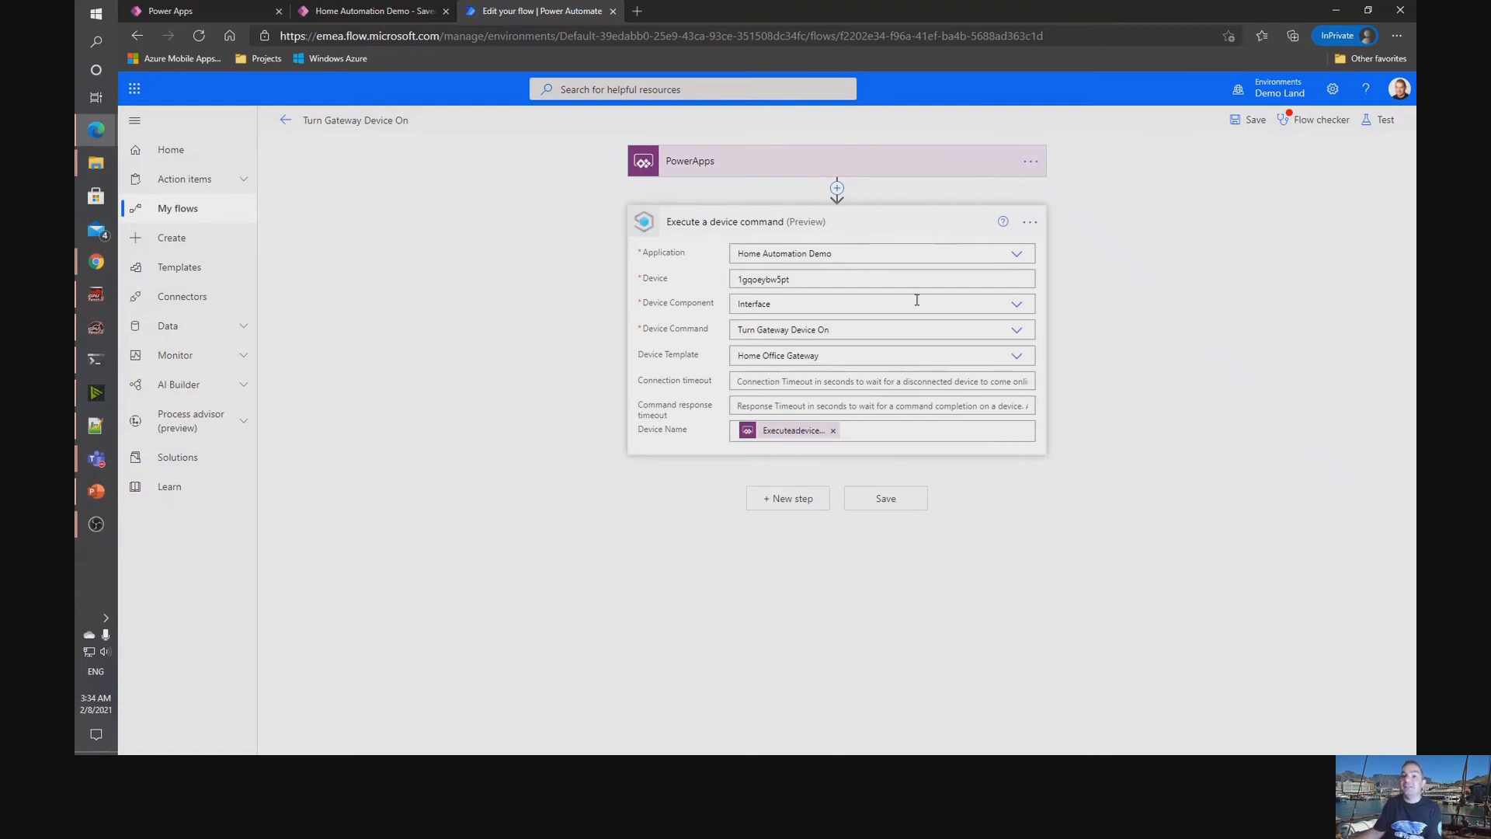
{"action": "left_click", "coordinate": [282, 124]}
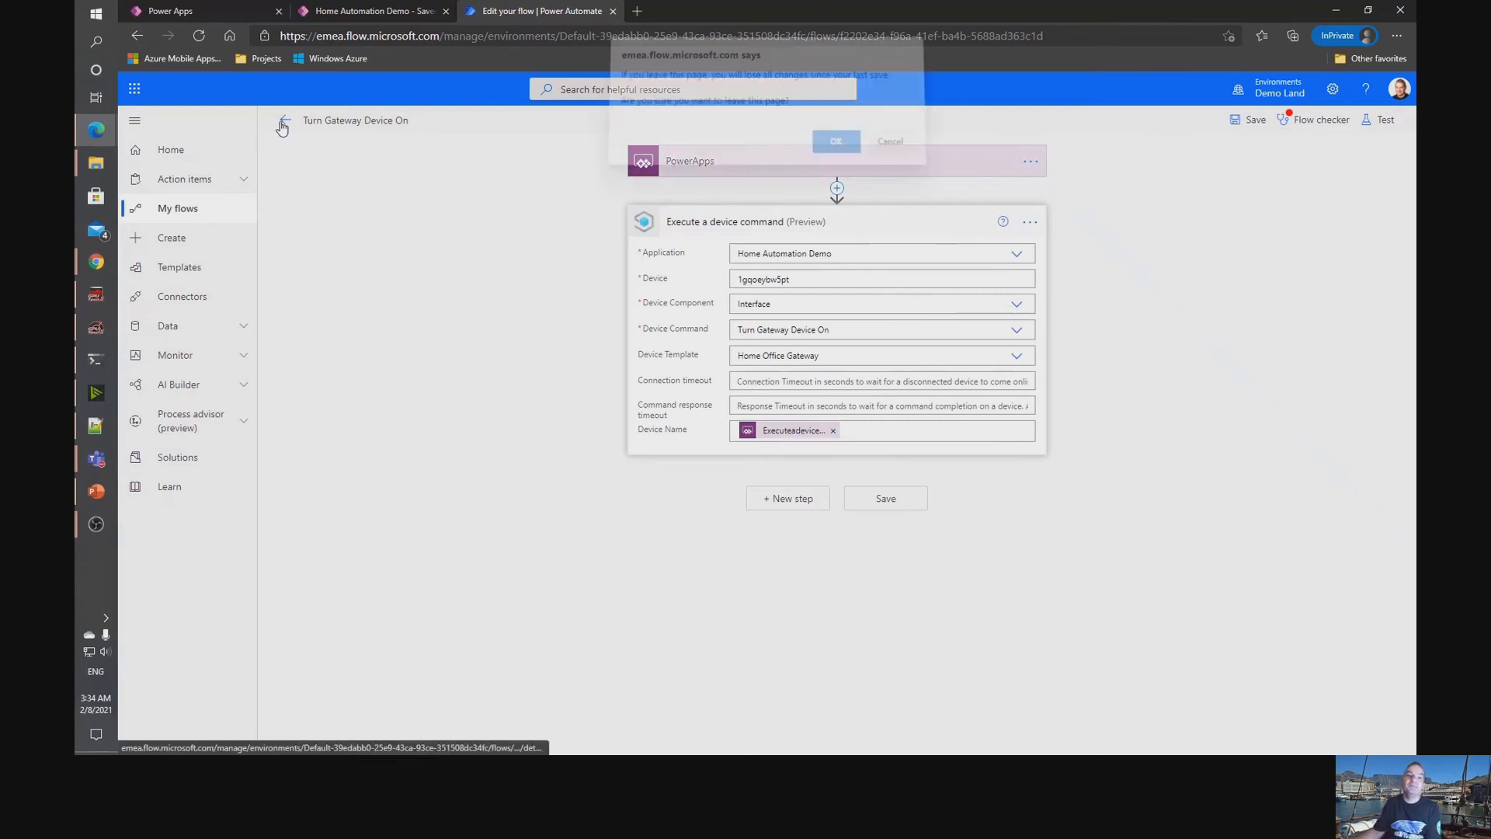
{"action": "key", "text": "Return"}
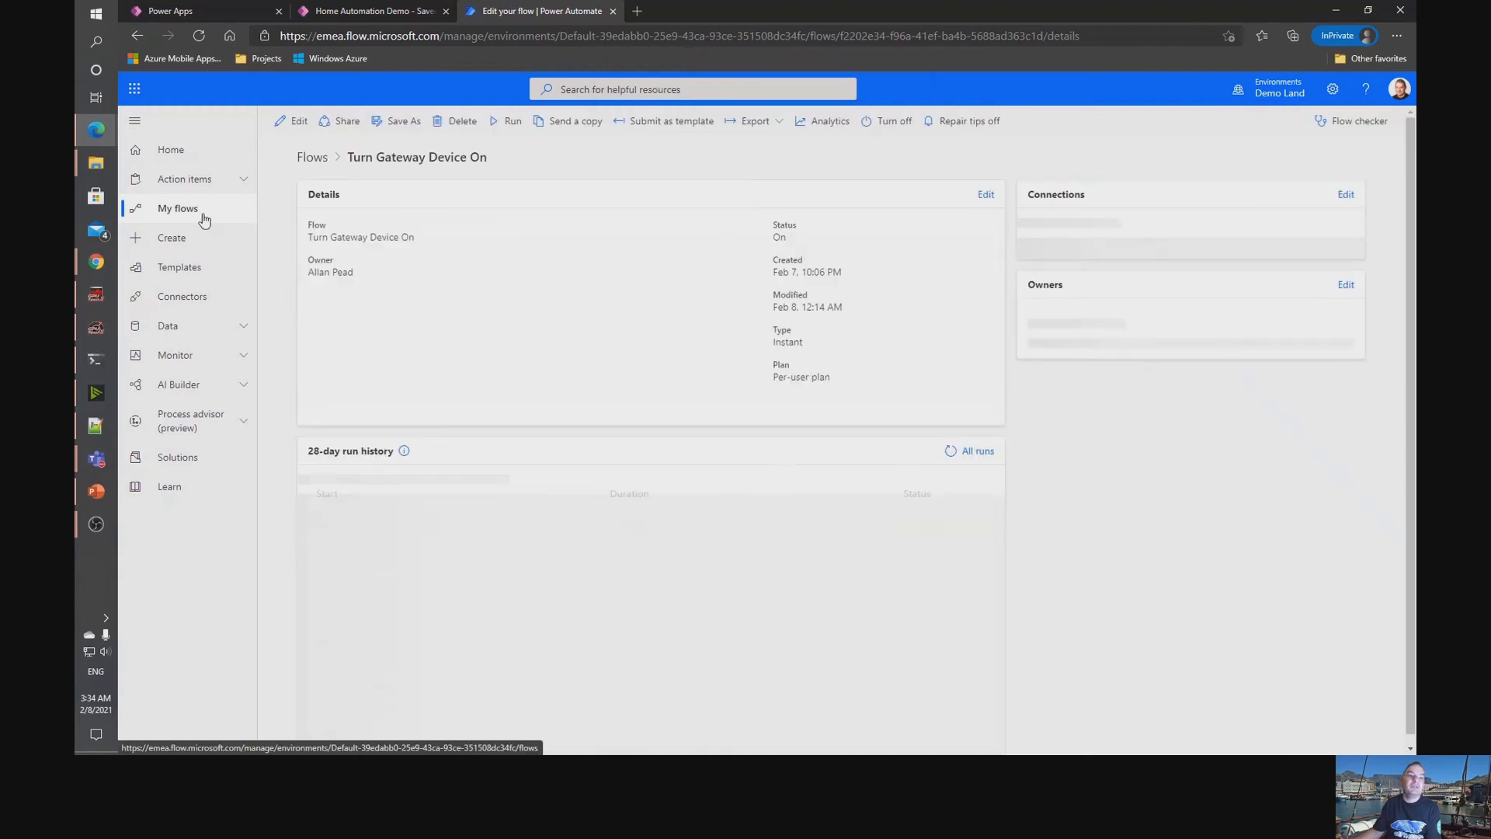
{"action": "left_click", "coordinate": [203, 216]}
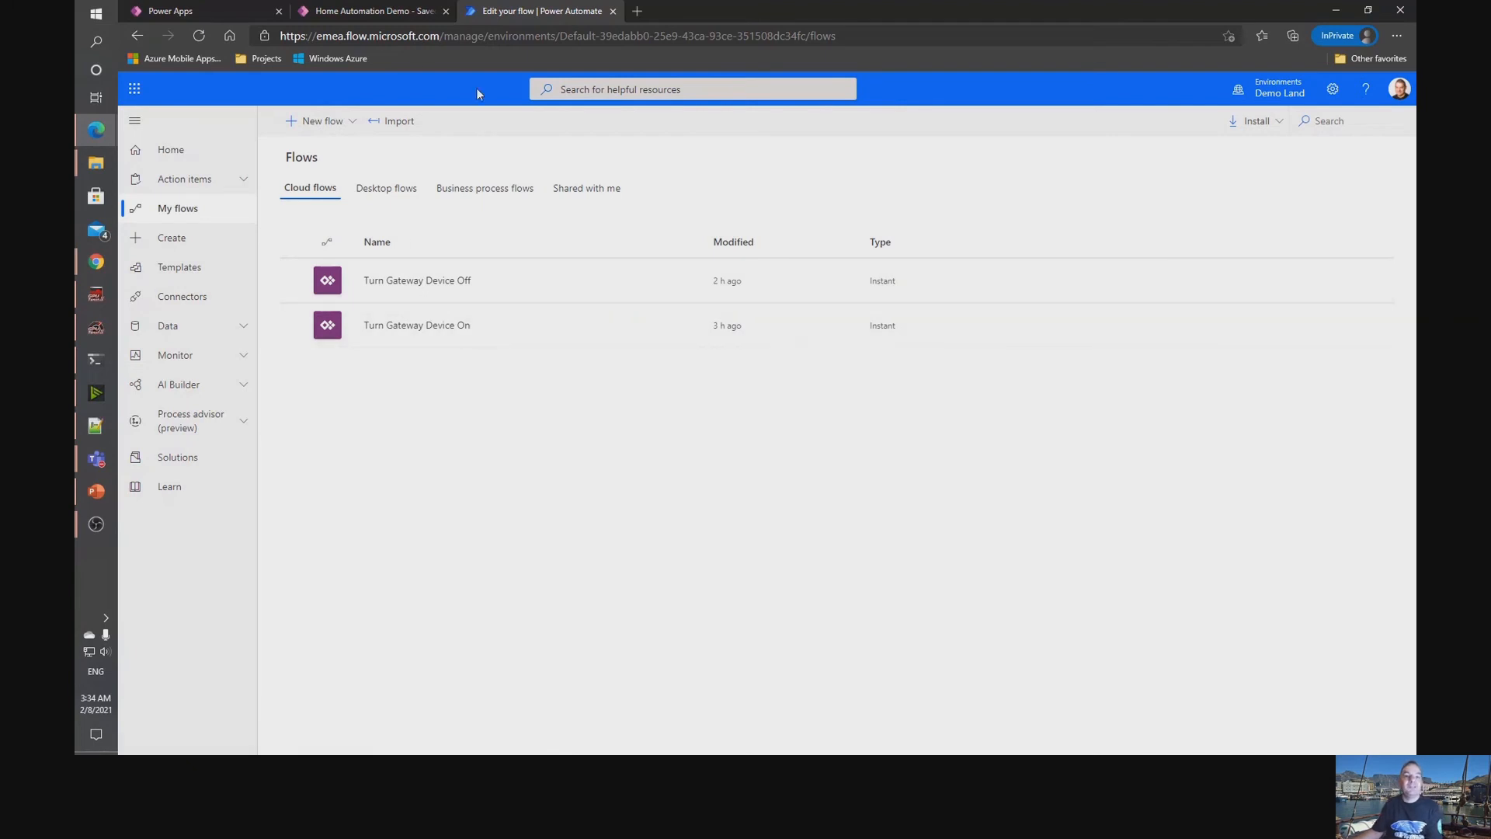
Switch to the Home Automation Demo app in Power Apps and place a new button on Screen1 at about X 141, Y 270.
{"action": "left_click", "coordinate": [377, 12]}
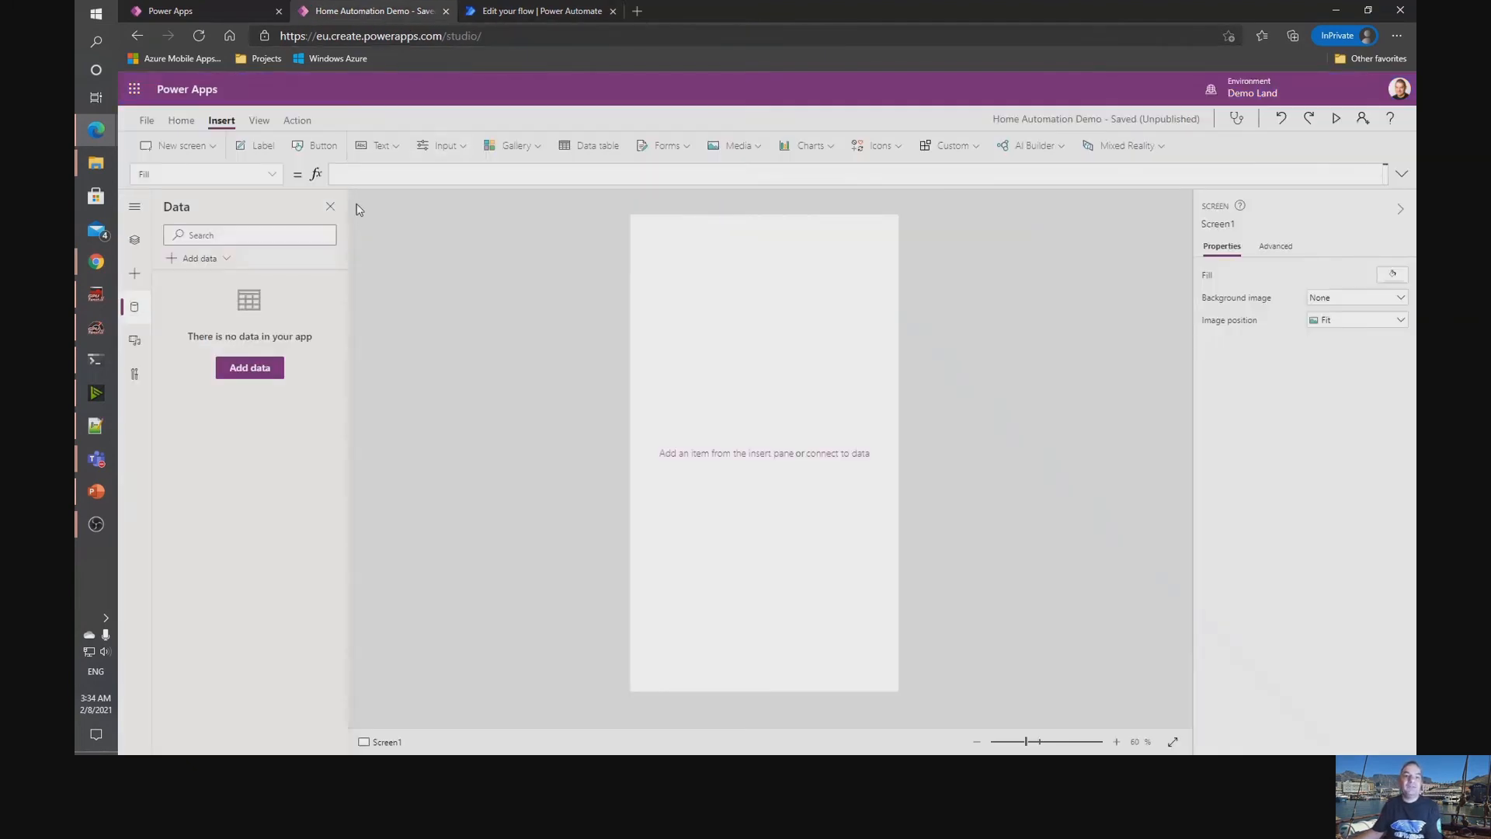
{"action": "left_click", "coordinate": [318, 149]}
{"action": "left_click_drag", "start_coordinate": [754, 241], "coordinate": [797, 343]}
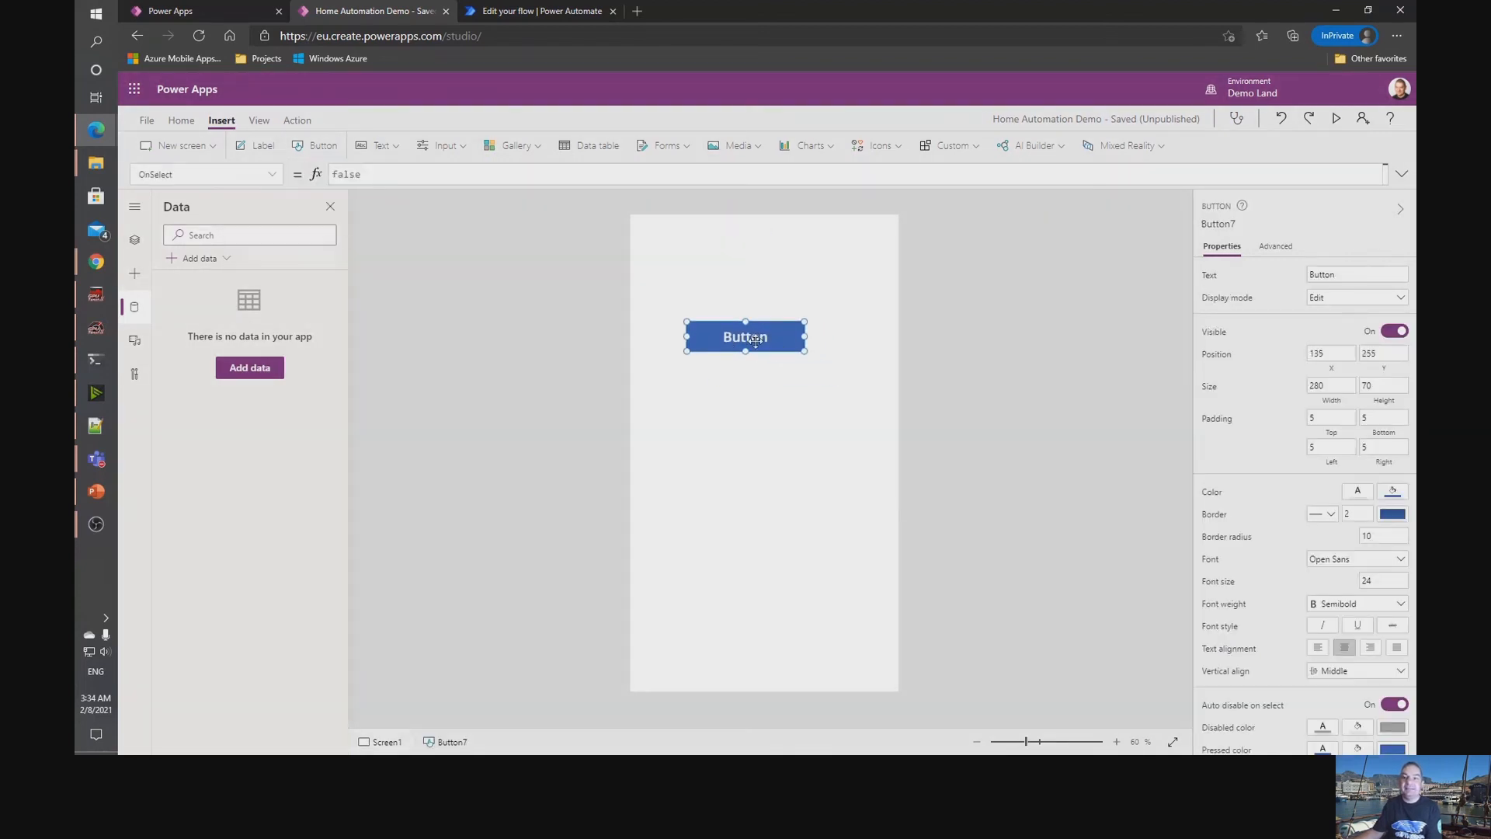
Set the button's text to Switch Grow Light On and widen it to about 361 so the text fits one line.
{"action": "left_click", "coordinate": [1321, 275]}
{"action": "type", "text": "S"}
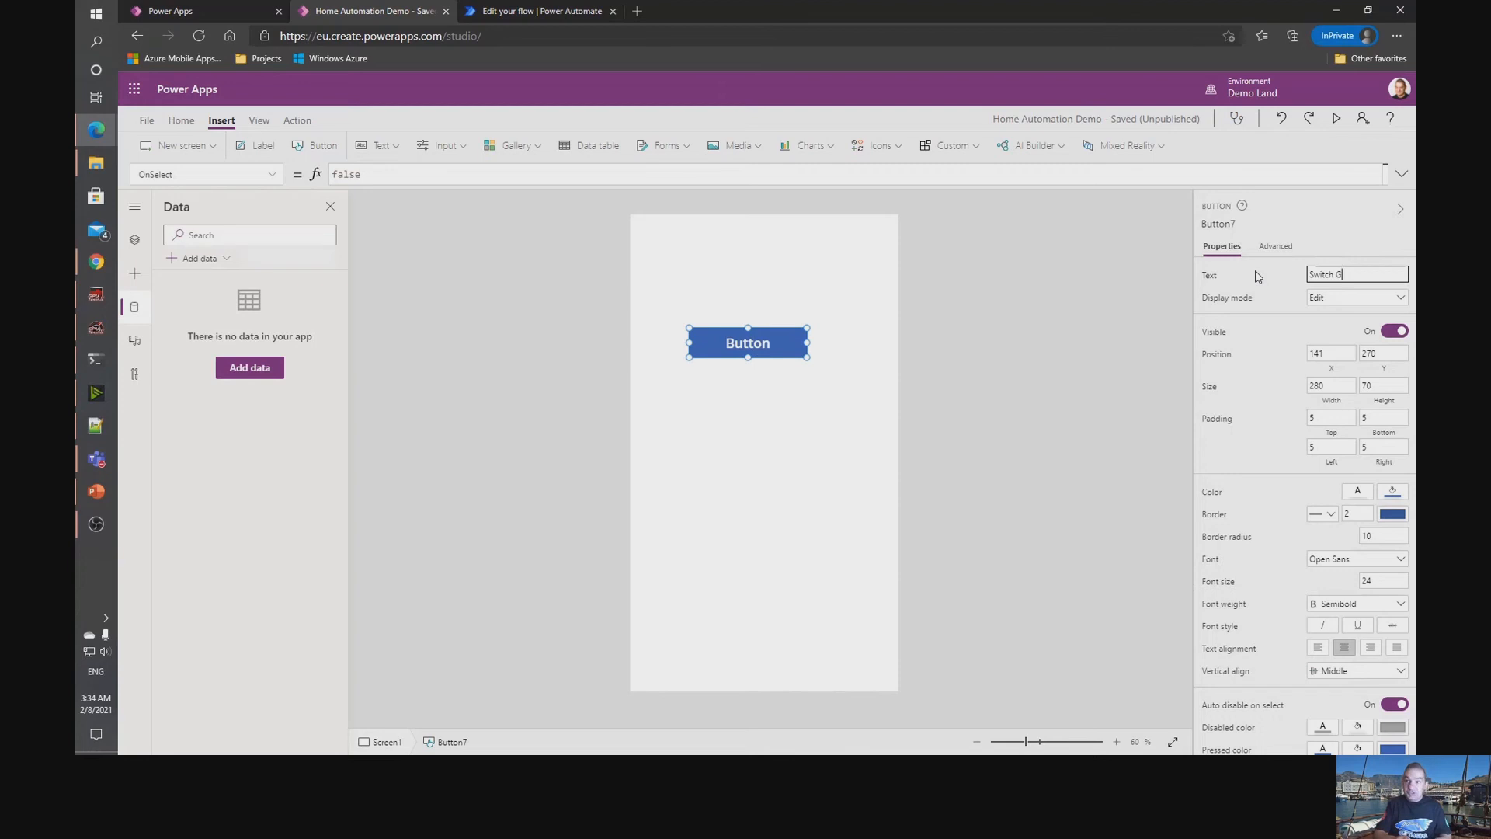
{"action": "type", "text": "witch G"}
{"action": "key", "text": "BackSpace"}
{"action": "type", "text": "Grow Light On"}
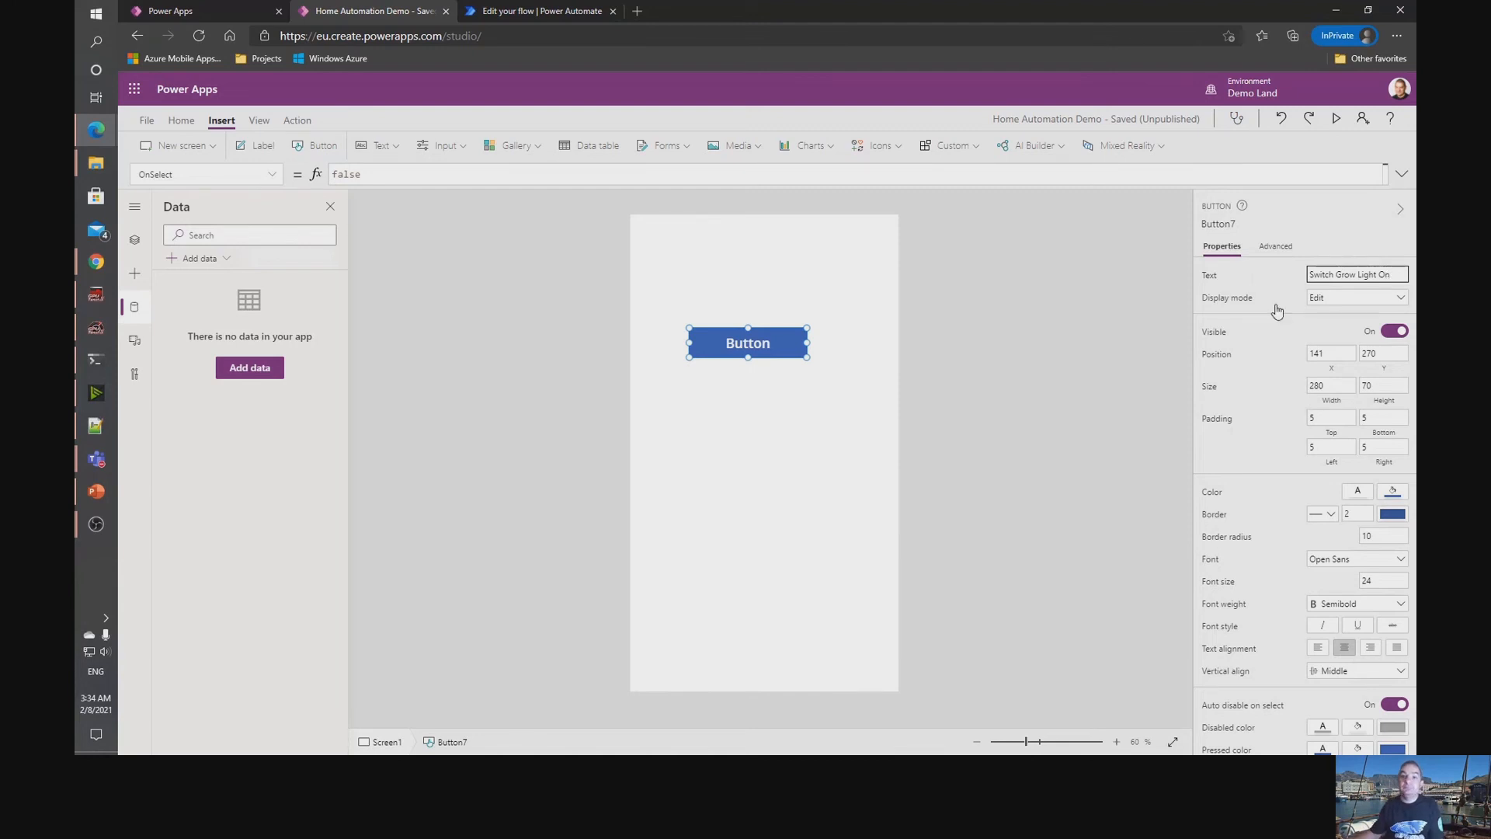
{"action": "left_click", "coordinate": [809, 422]}
{"action": "left_click", "coordinate": [776, 355]}
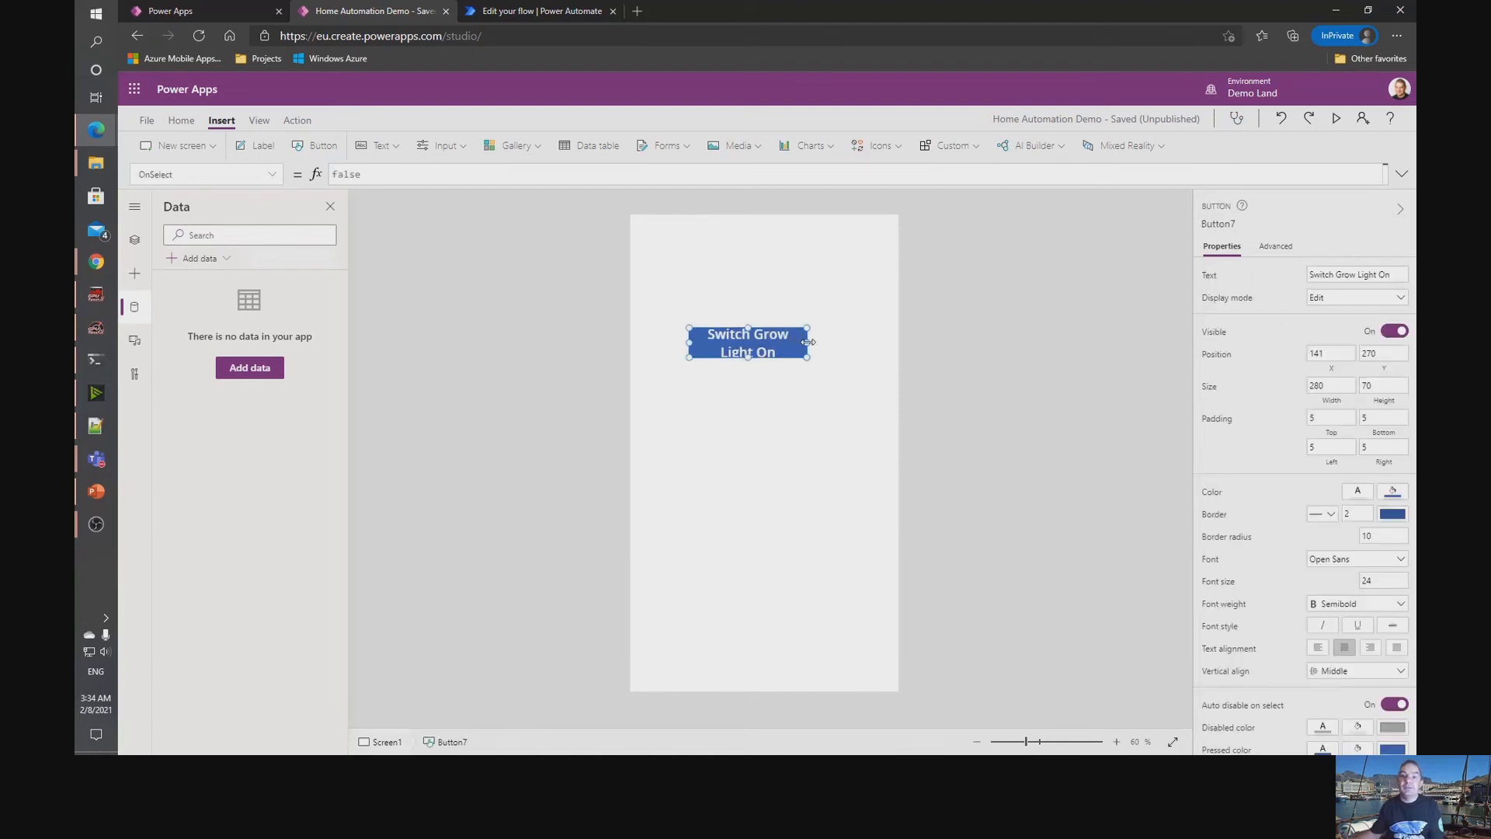
{"action": "left_click_drag", "start_coordinate": [807, 343], "coordinate": [843, 342]}
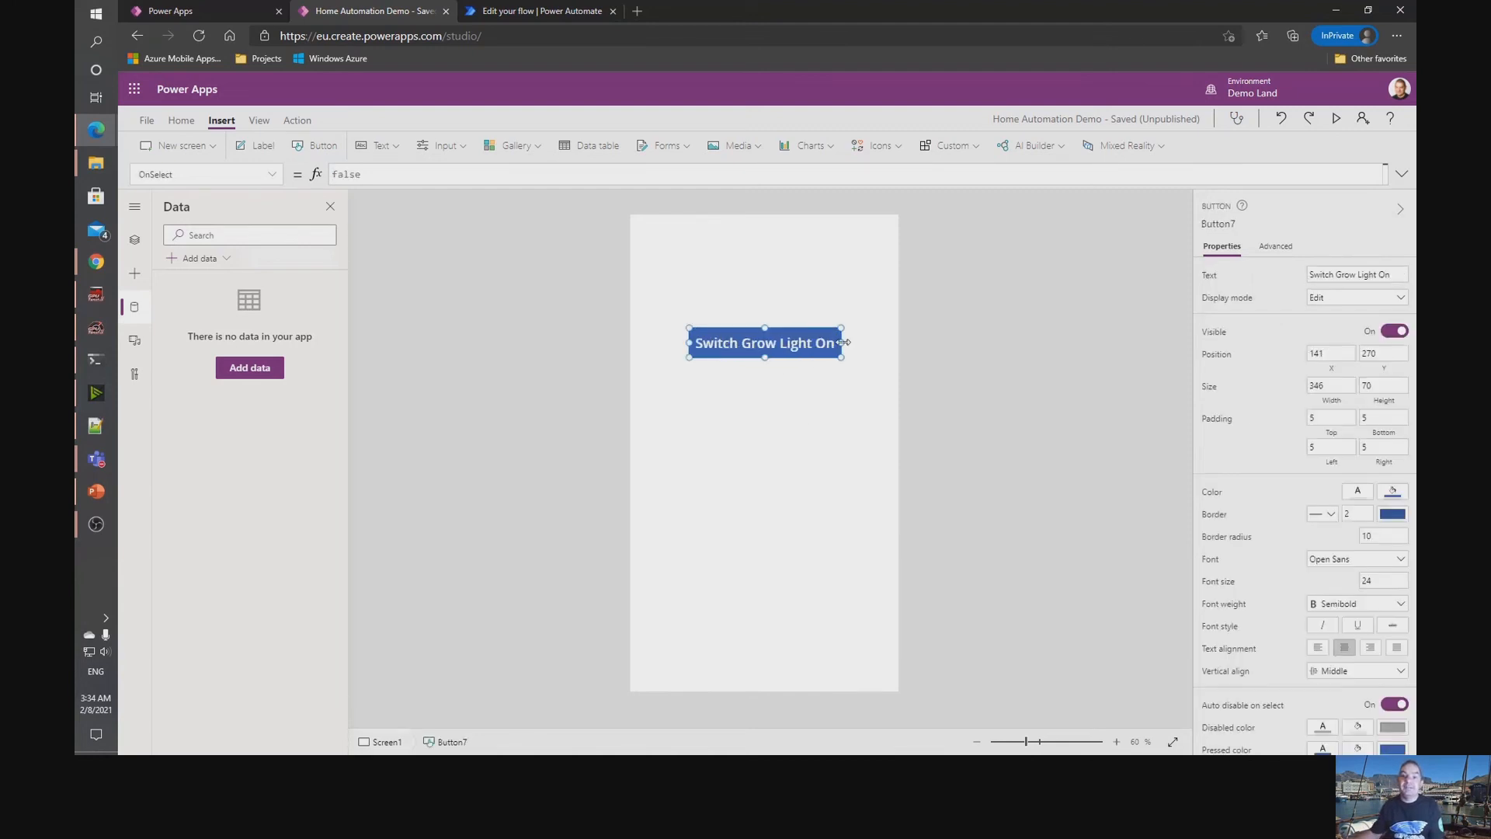
Attach the Turn Gateway Device On flow to the button as TurnGatewayDeviceOn.Run("sonoff-light") and run the button once.
{"action": "left_click", "coordinate": [296, 121]}
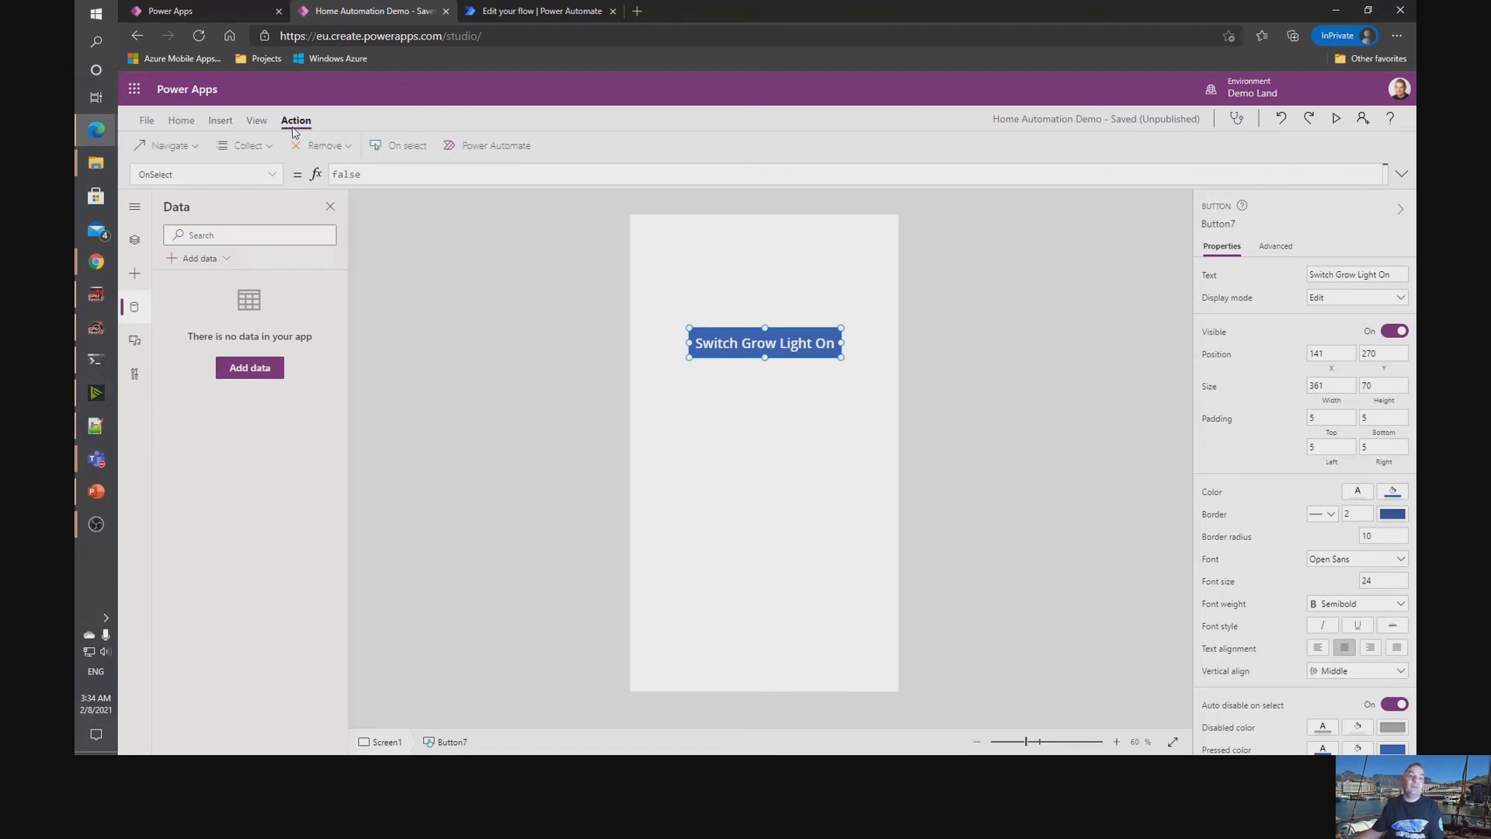
{"action": "left_click", "coordinate": [497, 146]}
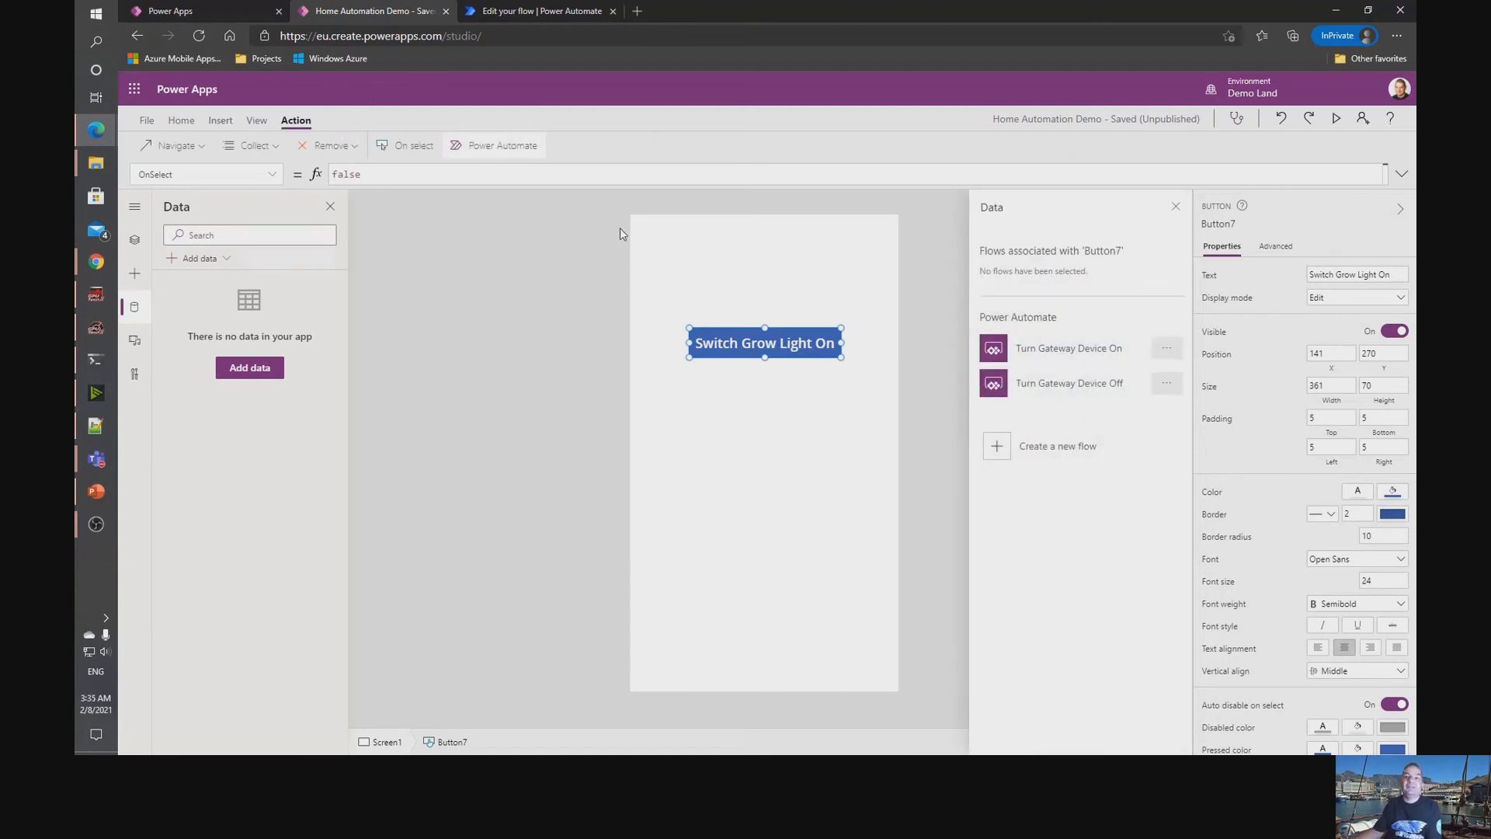
{"action": "left_click", "coordinate": [1083, 354]}
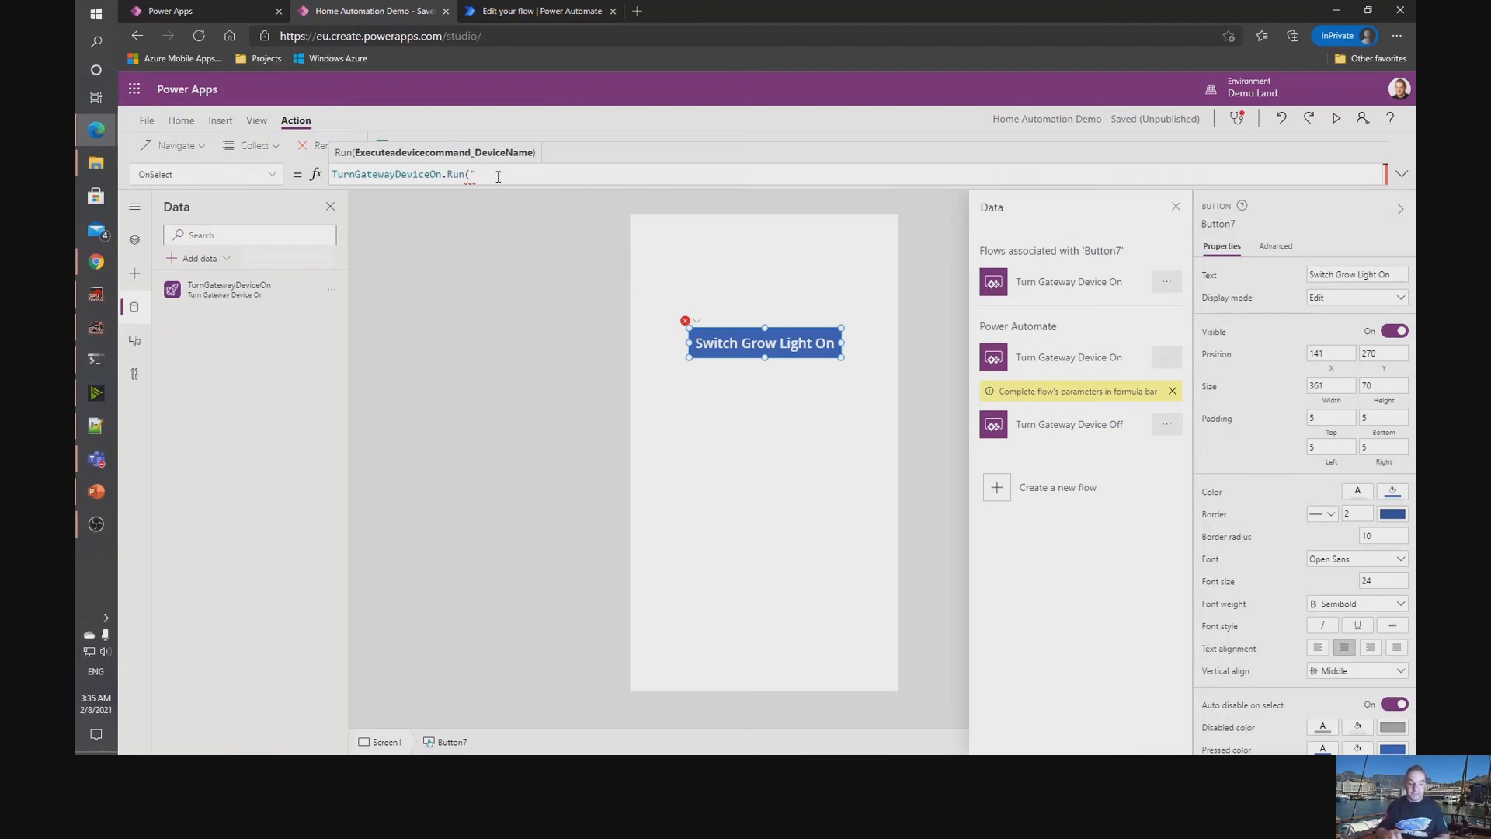
{"action": "type", "text": "n"}
{"action": "type", "text": "off-light"}
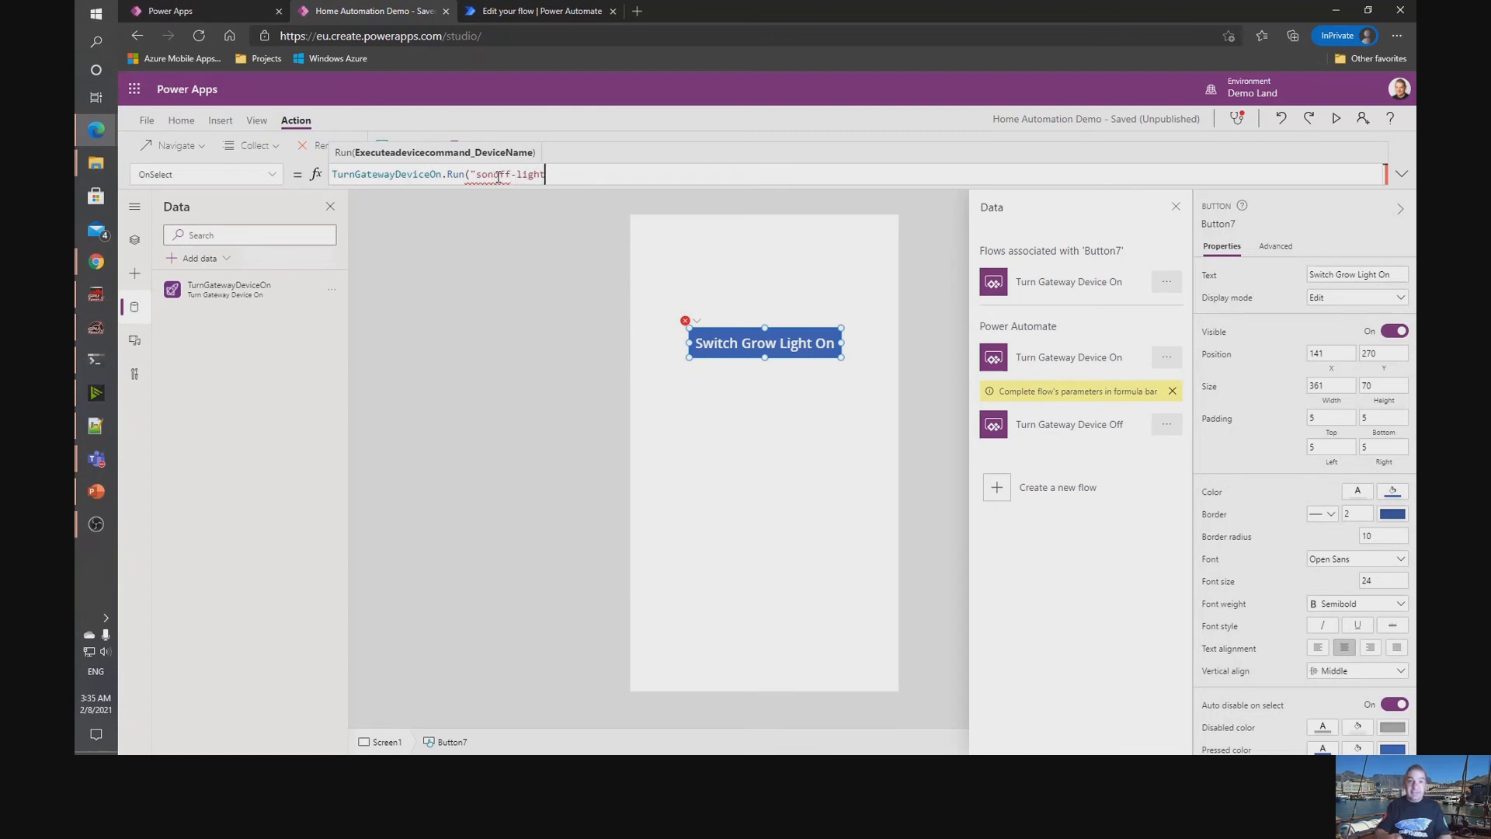
{"action": "type", "text": "\")"}
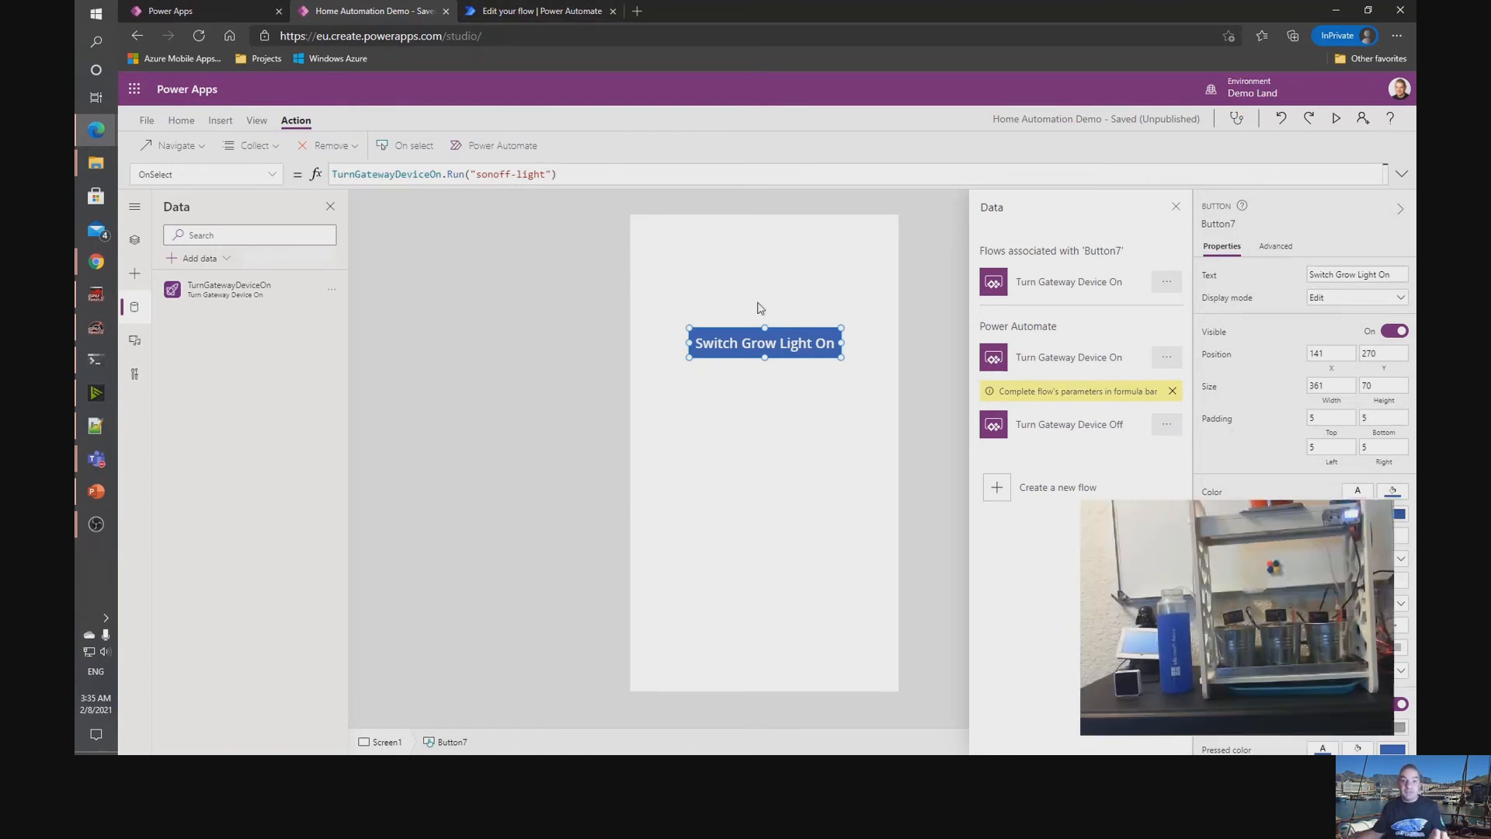
{"action": "key", "text": "alt"}
{"action": "left_click", "coordinate": [782, 352], "text": "alt"}
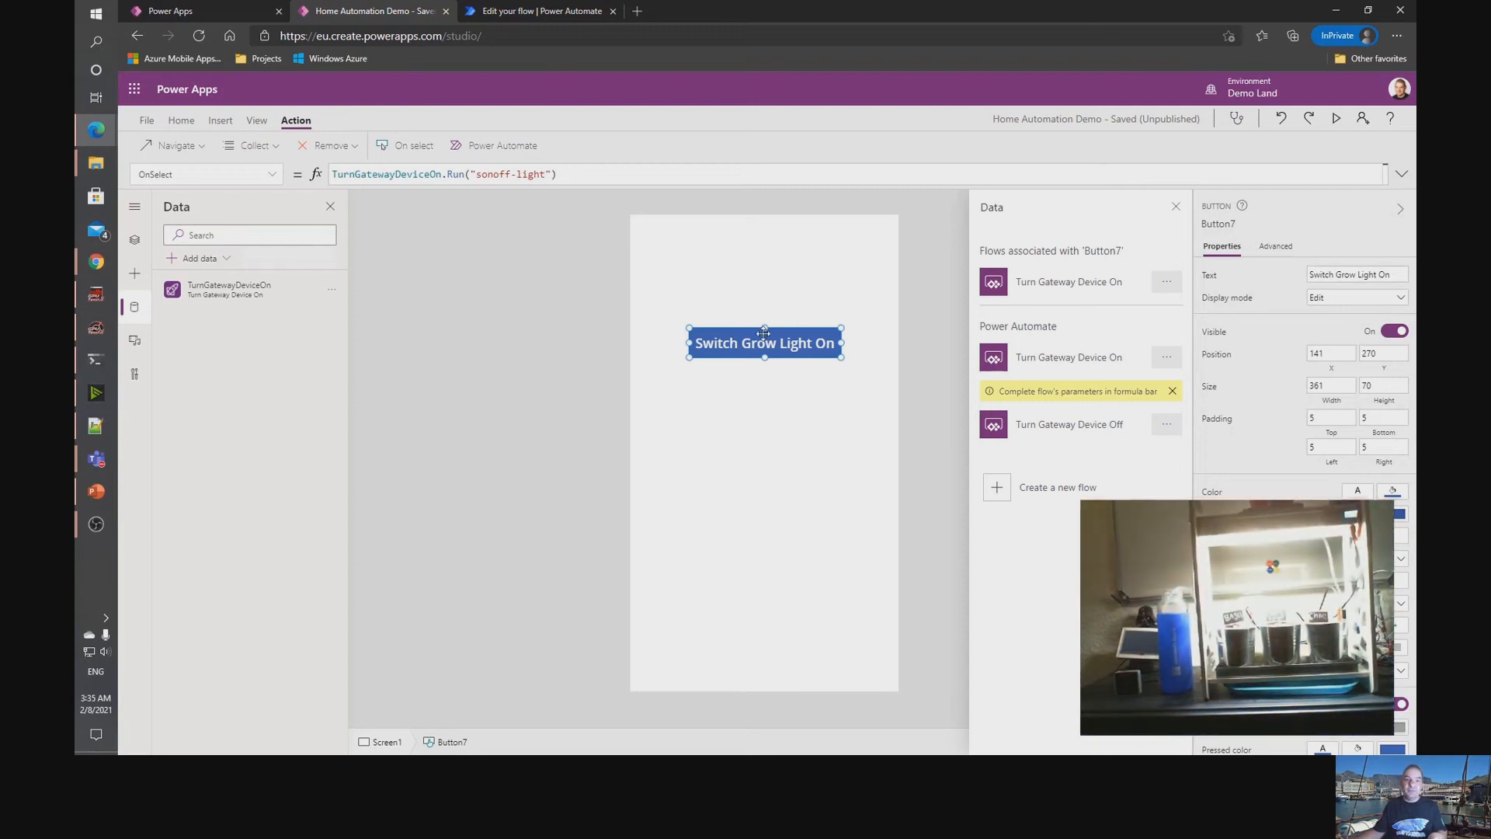
Add a second button aligned beneath the first at about X 141, Y 368, with the text Switch Grow Light Off.
{"action": "left_click", "coordinate": [217, 121]}
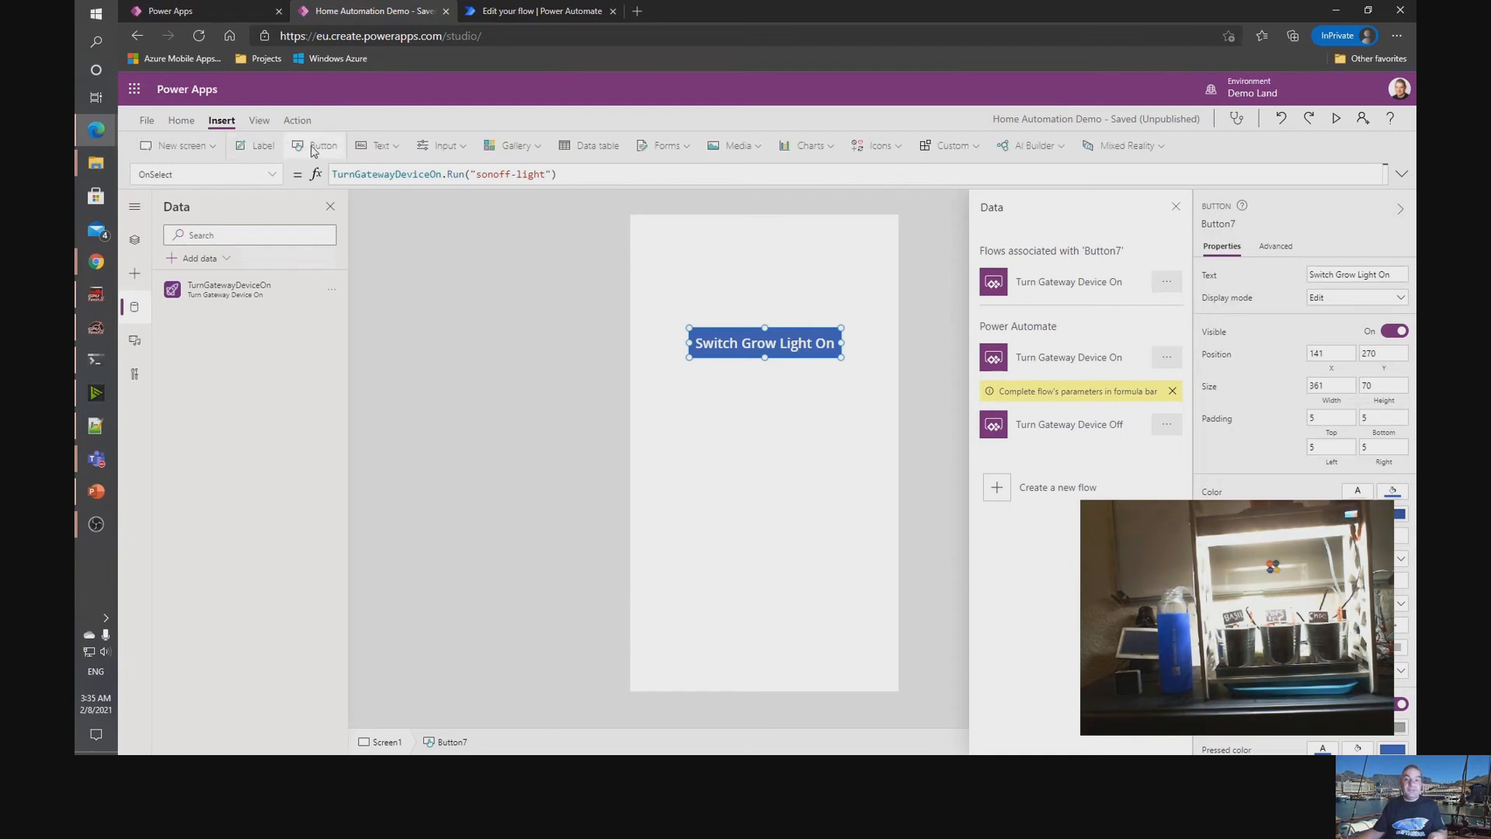
{"action": "left_click", "coordinate": [315, 147]}
{"action": "left_click_drag", "start_coordinate": [706, 241], "coordinate": [842, 386]}
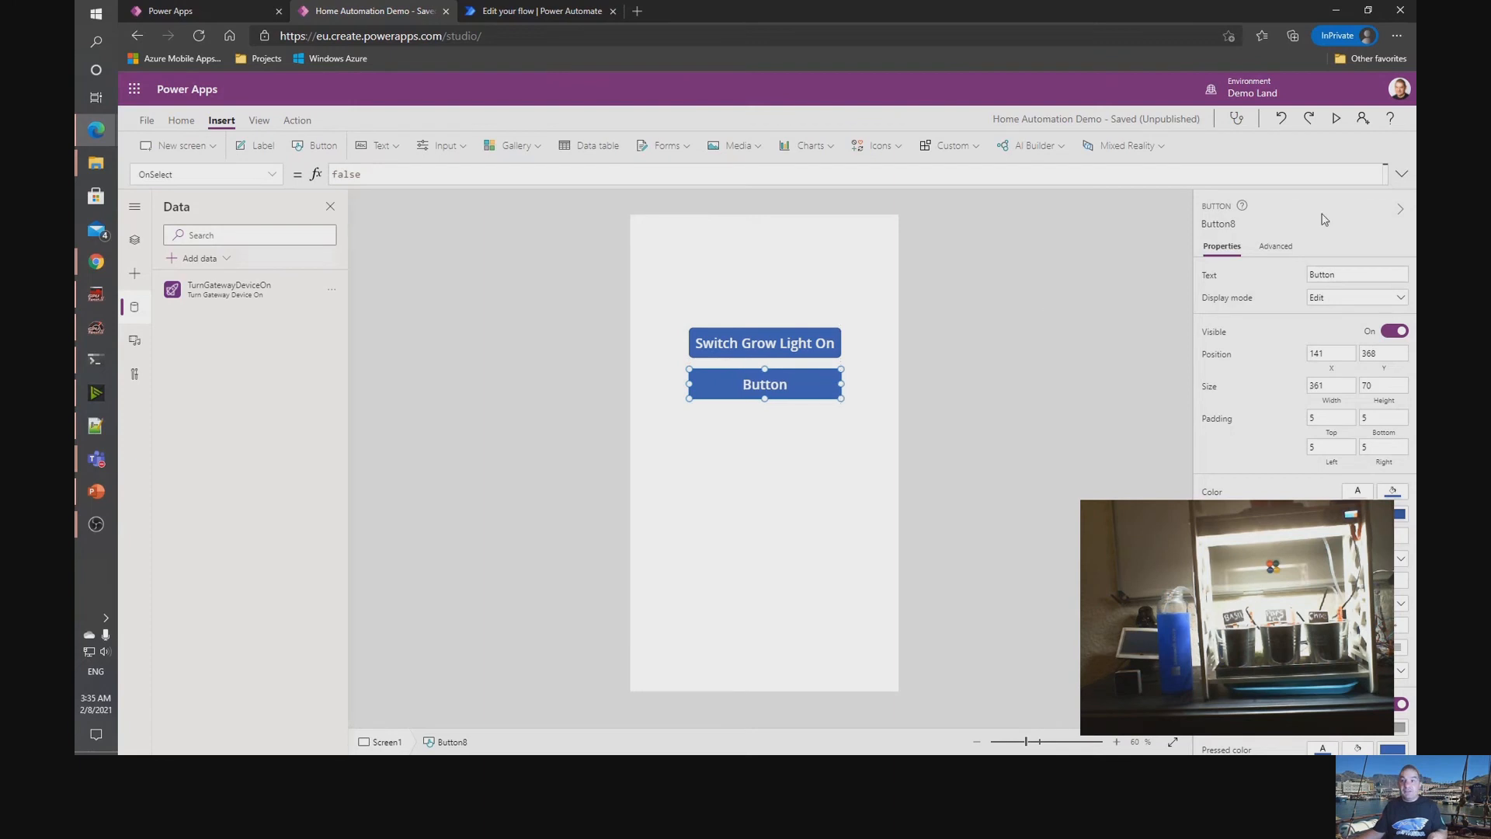
{"action": "left_click", "coordinate": [1352, 273]}
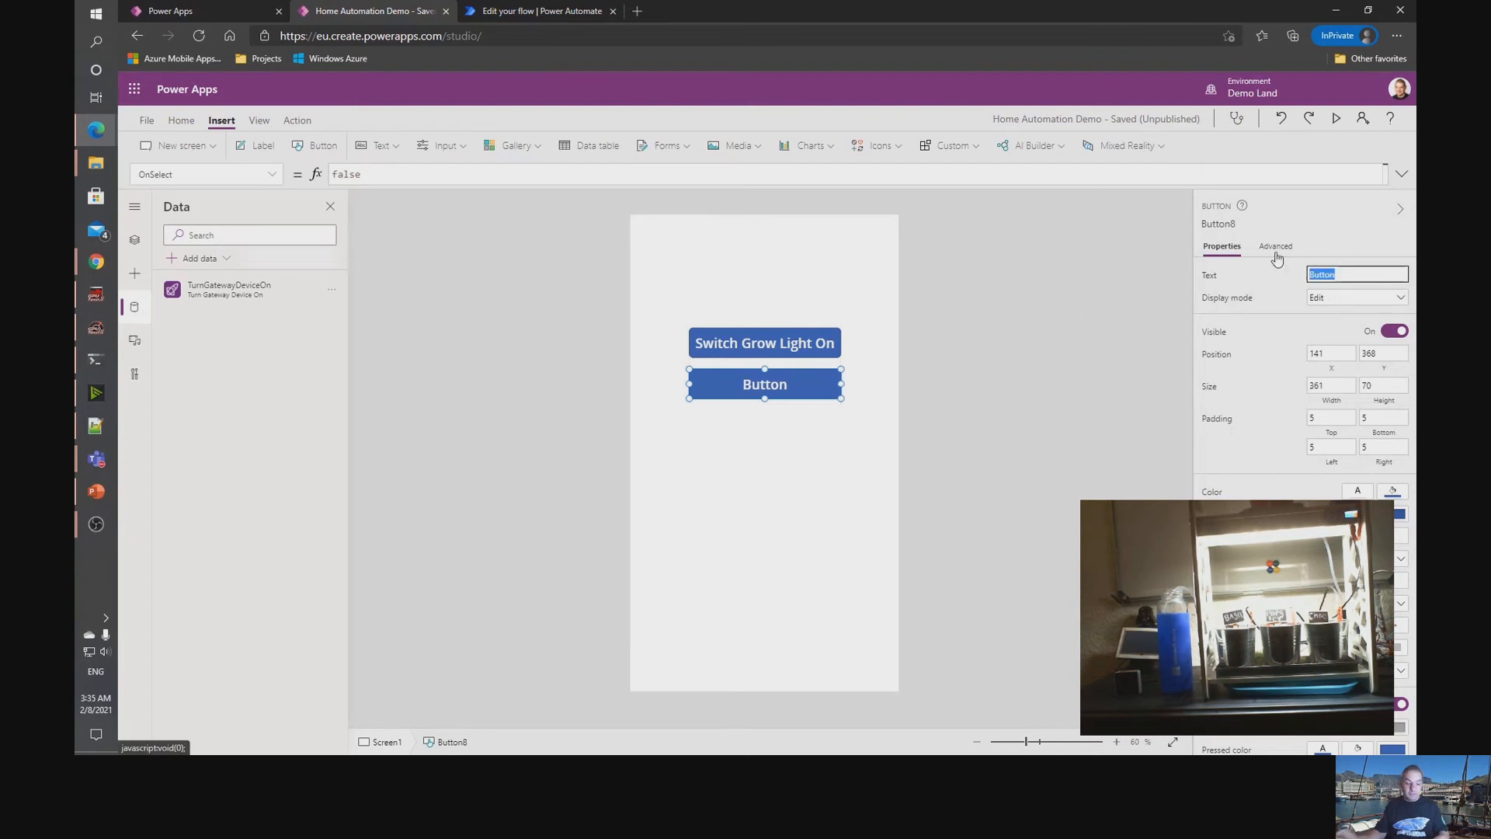
{"action": "type", "text": "Switch"}
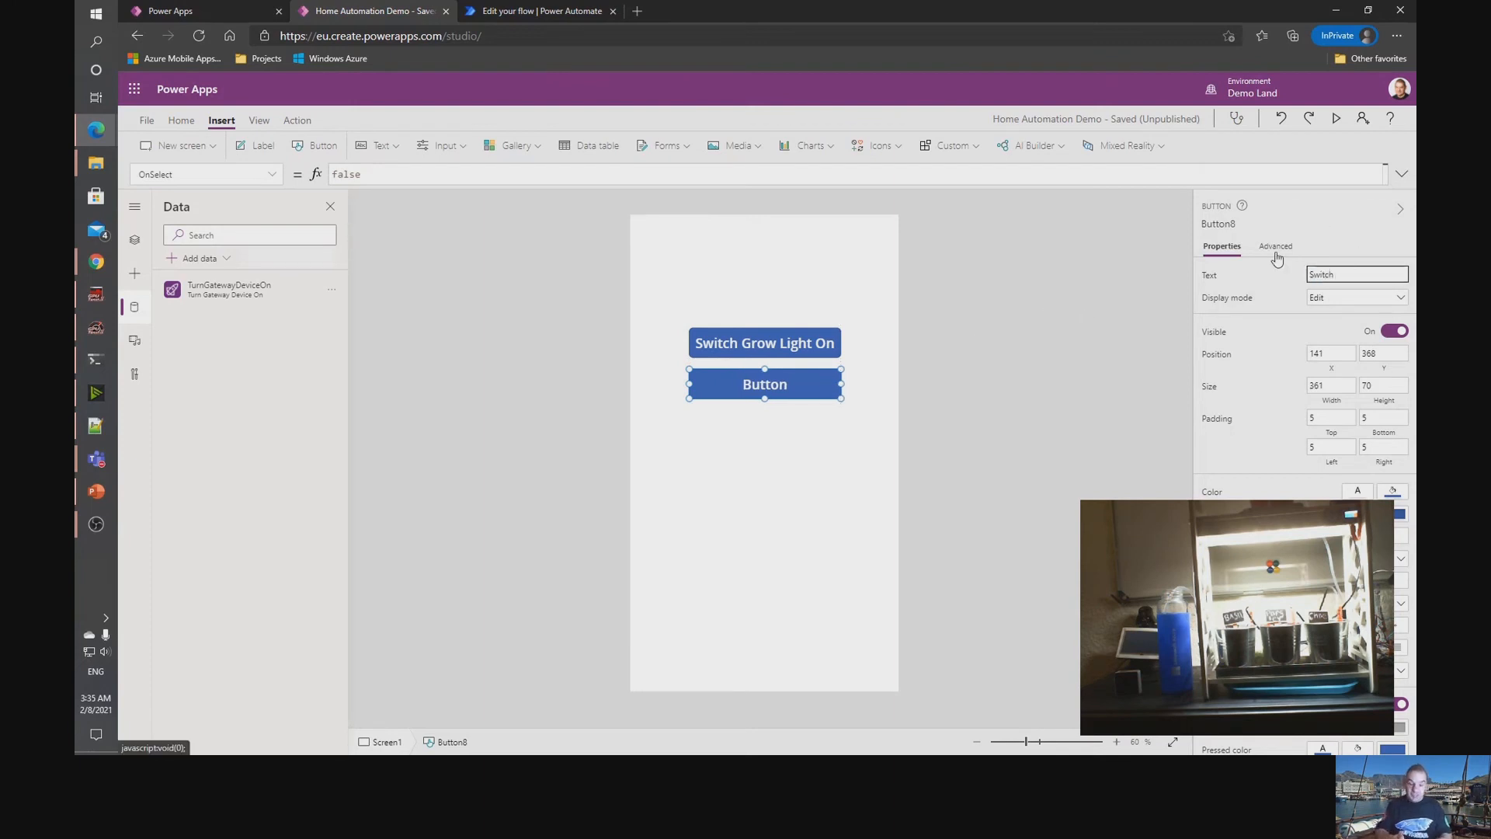
{"action": "type", "text": "ht Off"}
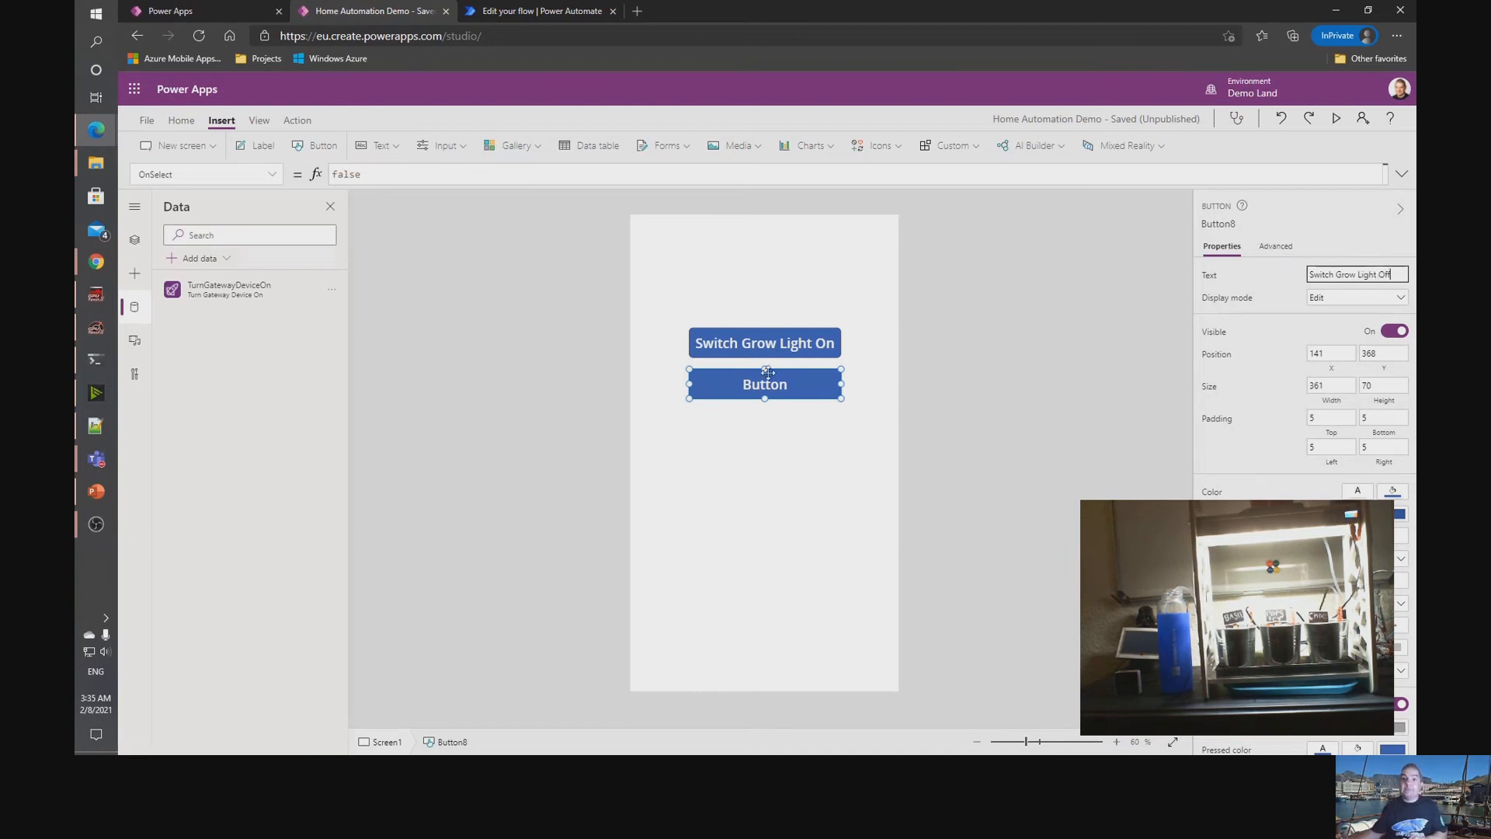
{"action": "left_click", "coordinate": [769, 373]}
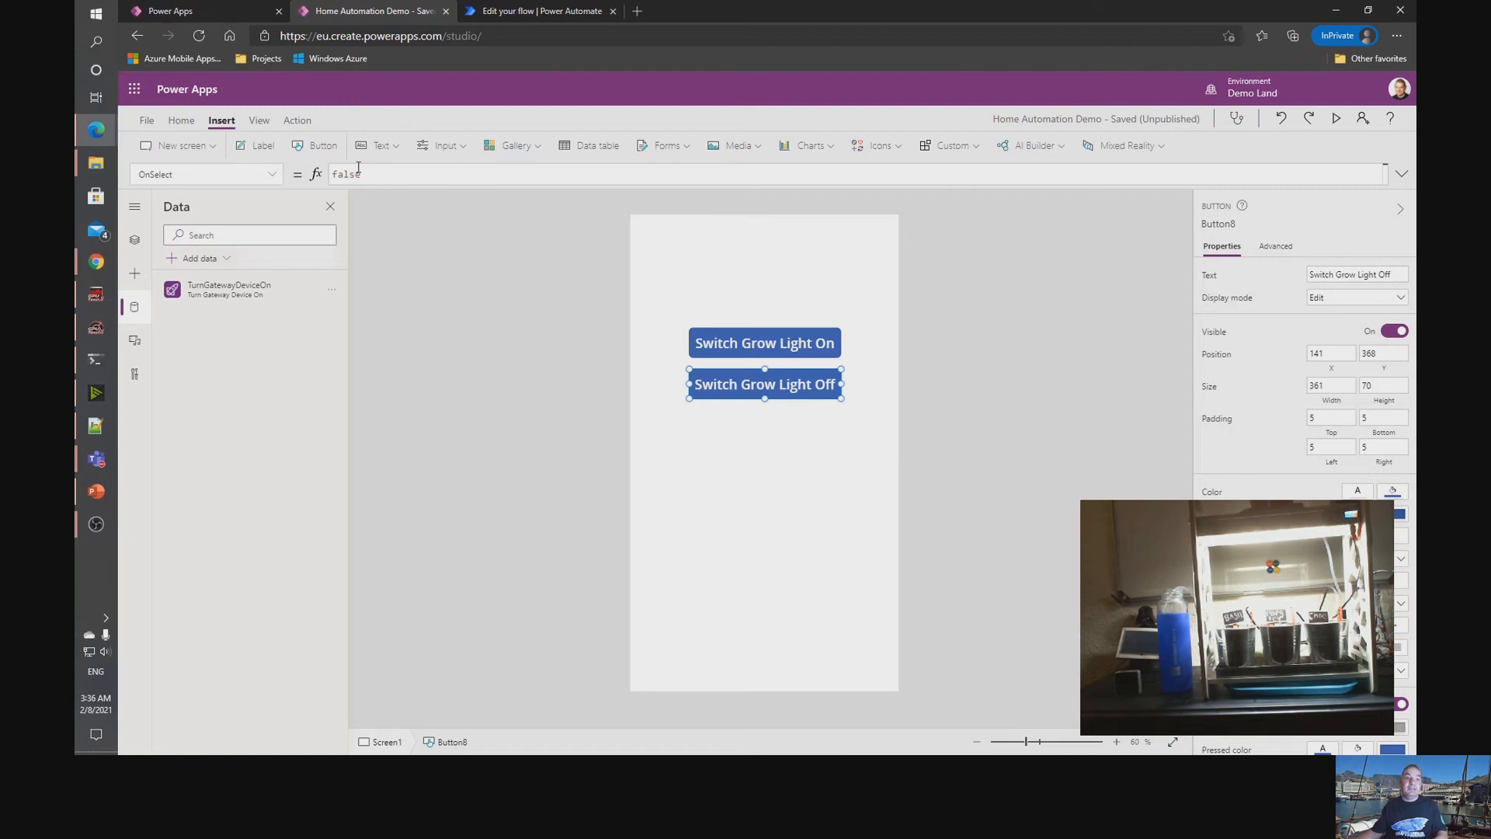
Attach the Turn Gateway Device Off flow to the second button as TurnGatewayDeviceOff_1.Run("sonoff-light") and run the button once.
{"action": "left_click", "coordinate": [294, 122]}
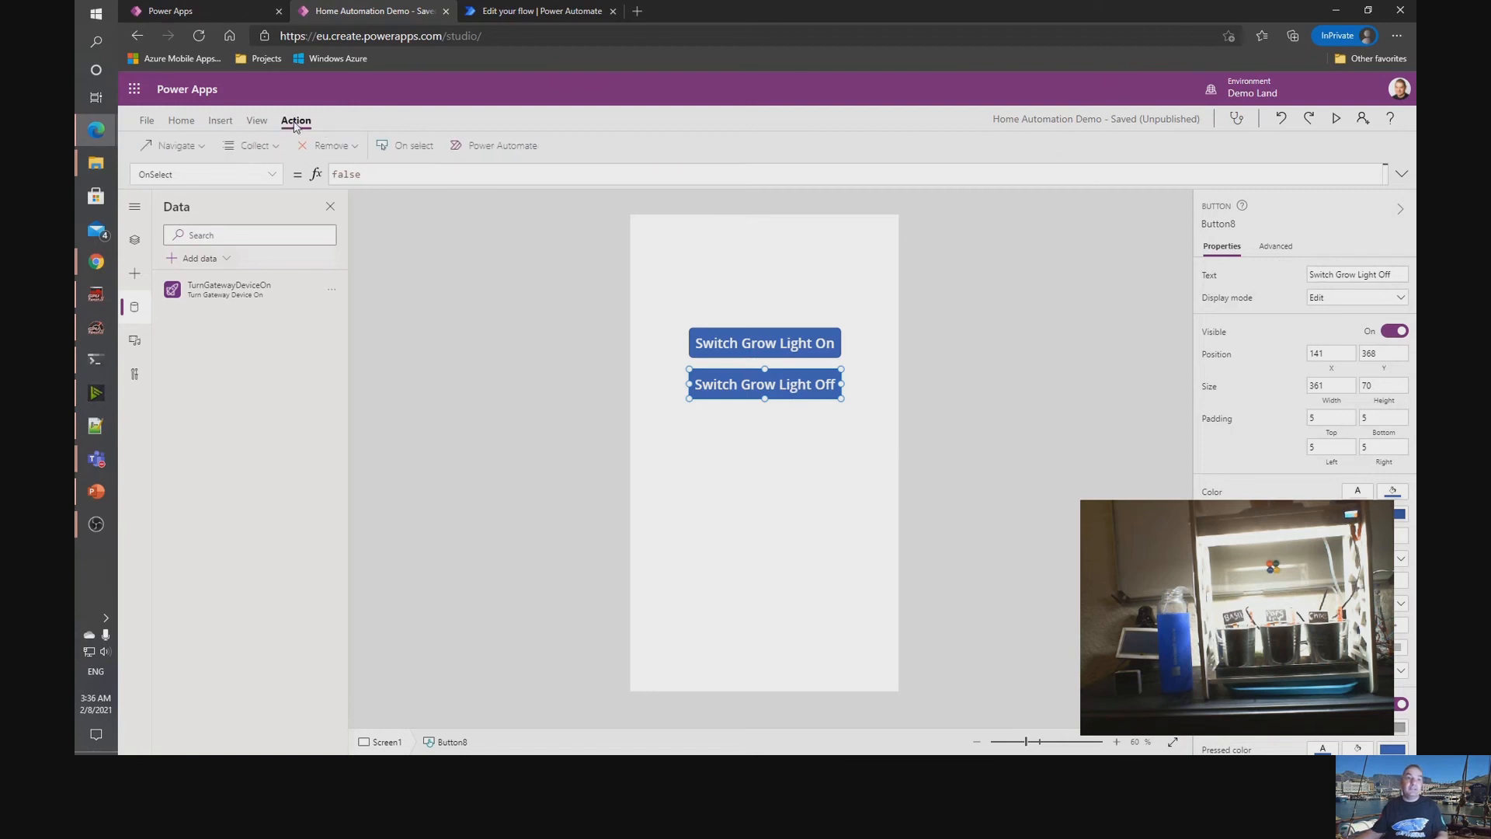
{"action": "left_click", "coordinate": [487, 147]}
{"action": "left_click", "coordinate": [1084, 386]}
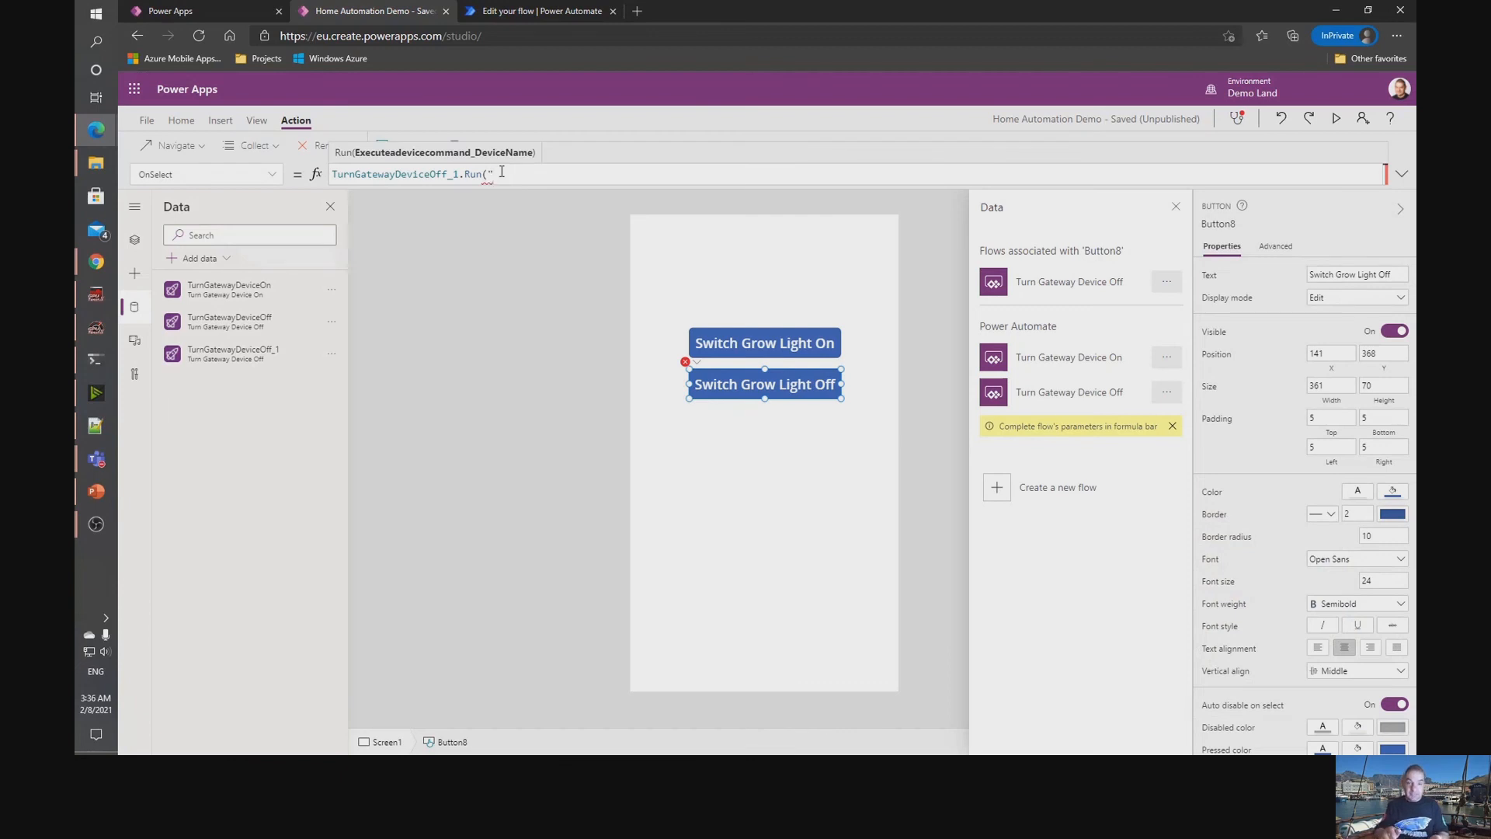
{"action": "type", "text": "sonoff-light\")"}
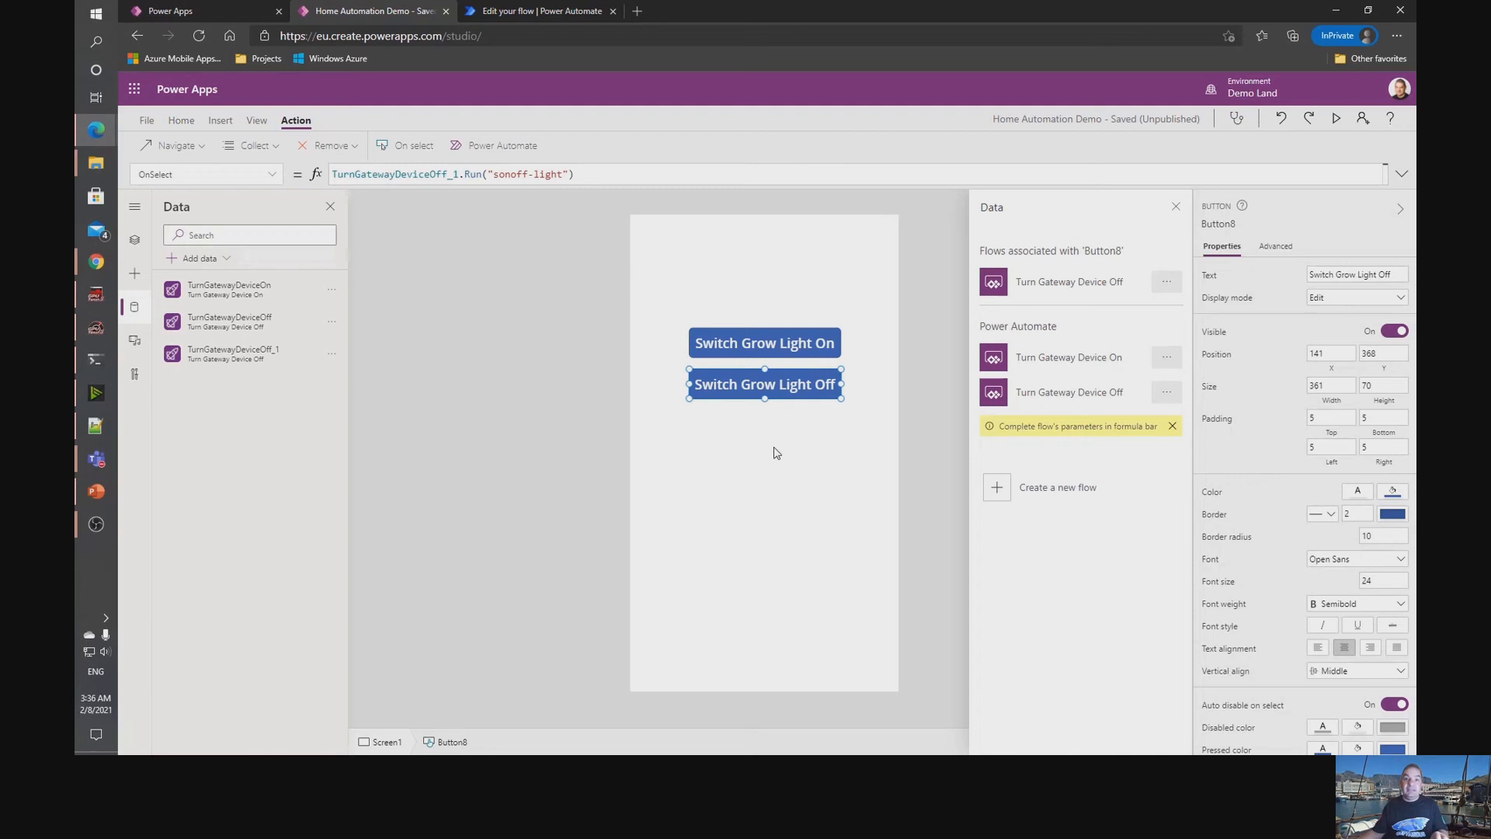
{"action": "left_click", "coordinate": [772, 450]}
{"action": "left_click", "coordinate": [768, 387], "text": "alt"}
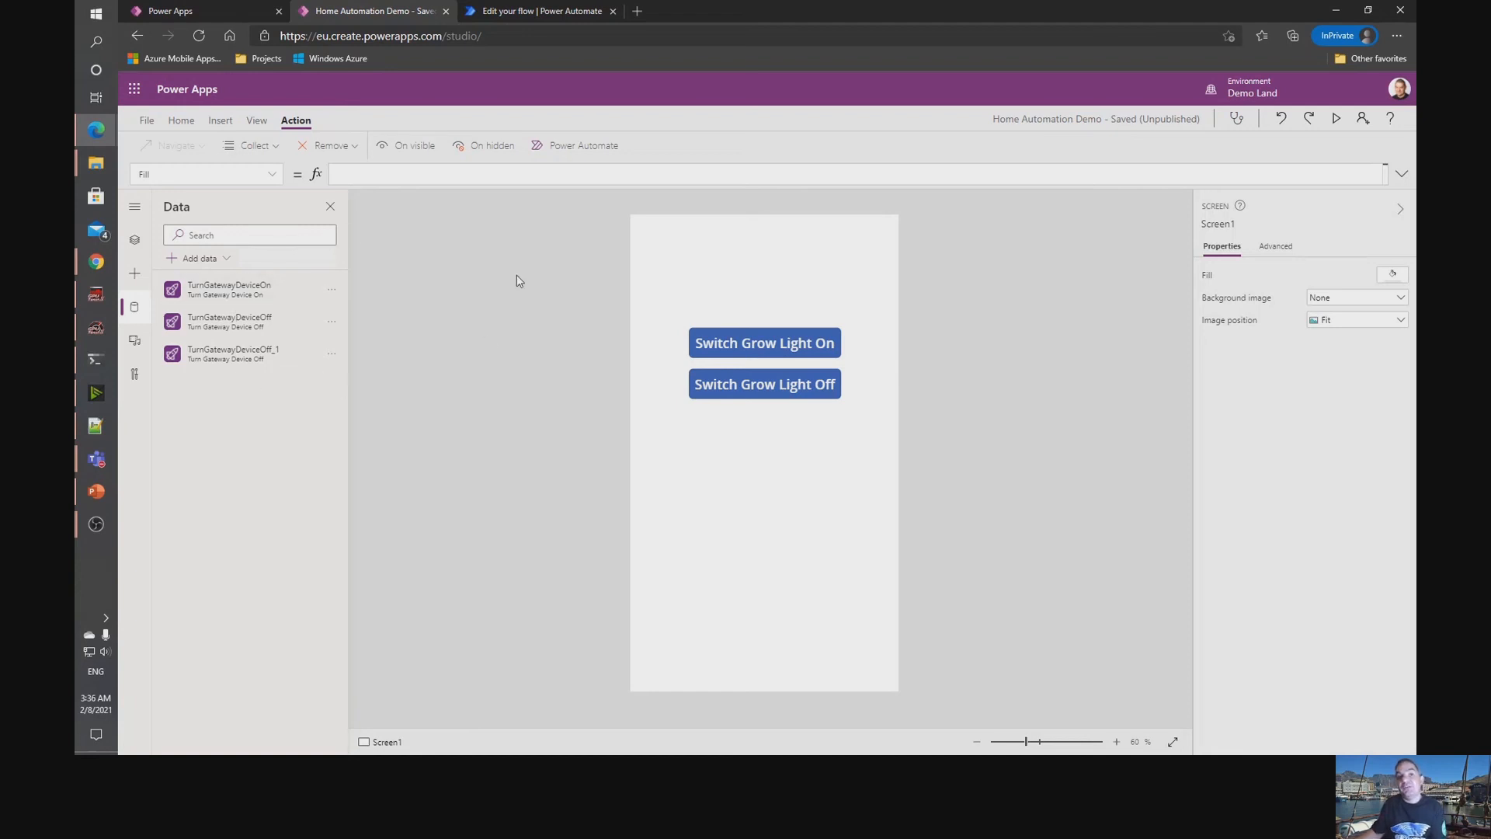
Add the existing Azure IoT Central V3 connection to the app as a data source.
{"action": "left_click", "coordinate": [212, 262]}
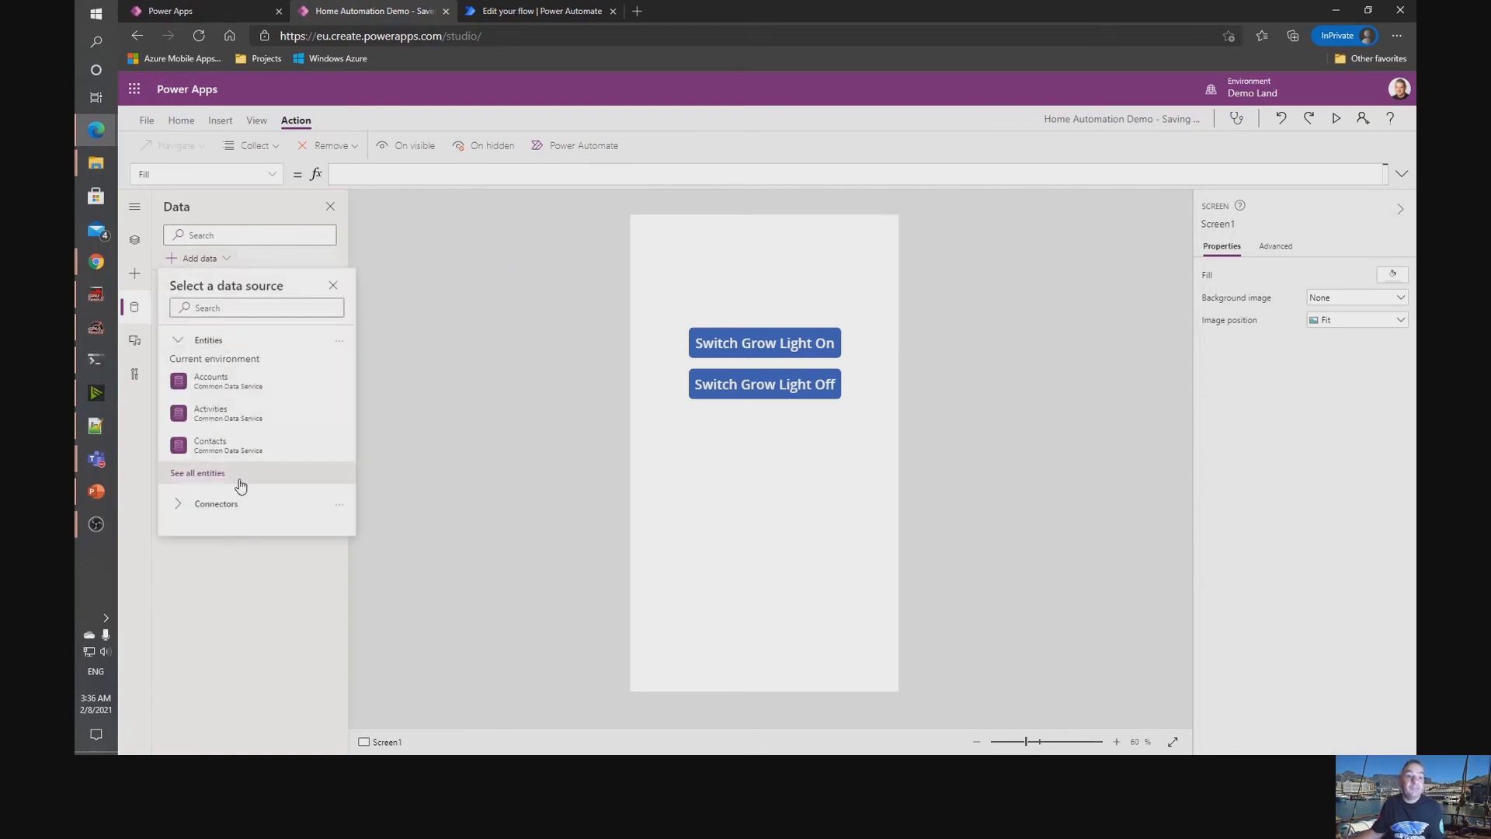
{"action": "left_click", "coordinate": [226, 509]}
{"action": "left_click", "coordinate": [287, 536]}
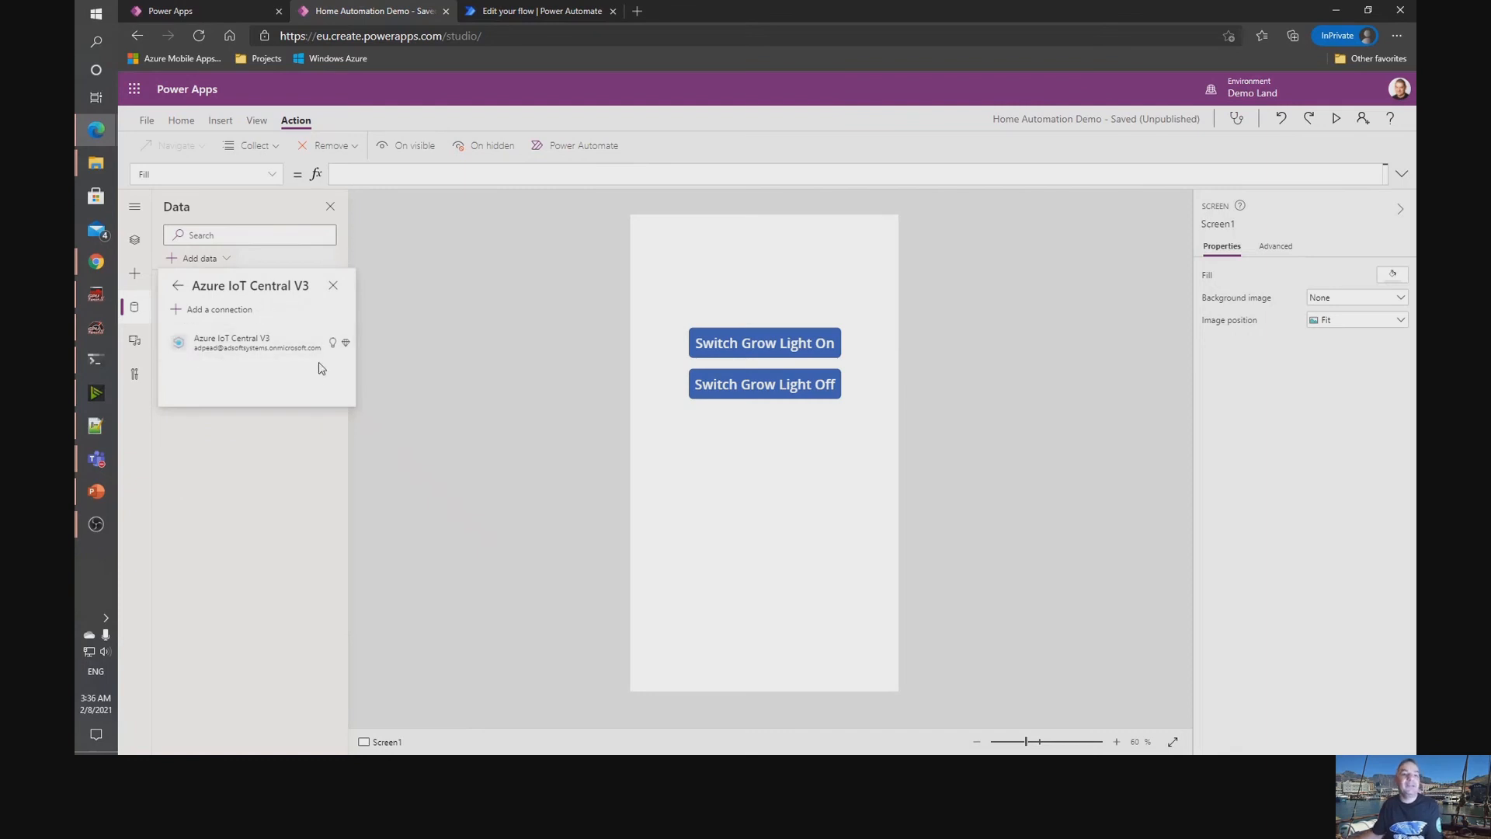
{"action": "left_click", "coordinate": [292, 357]}
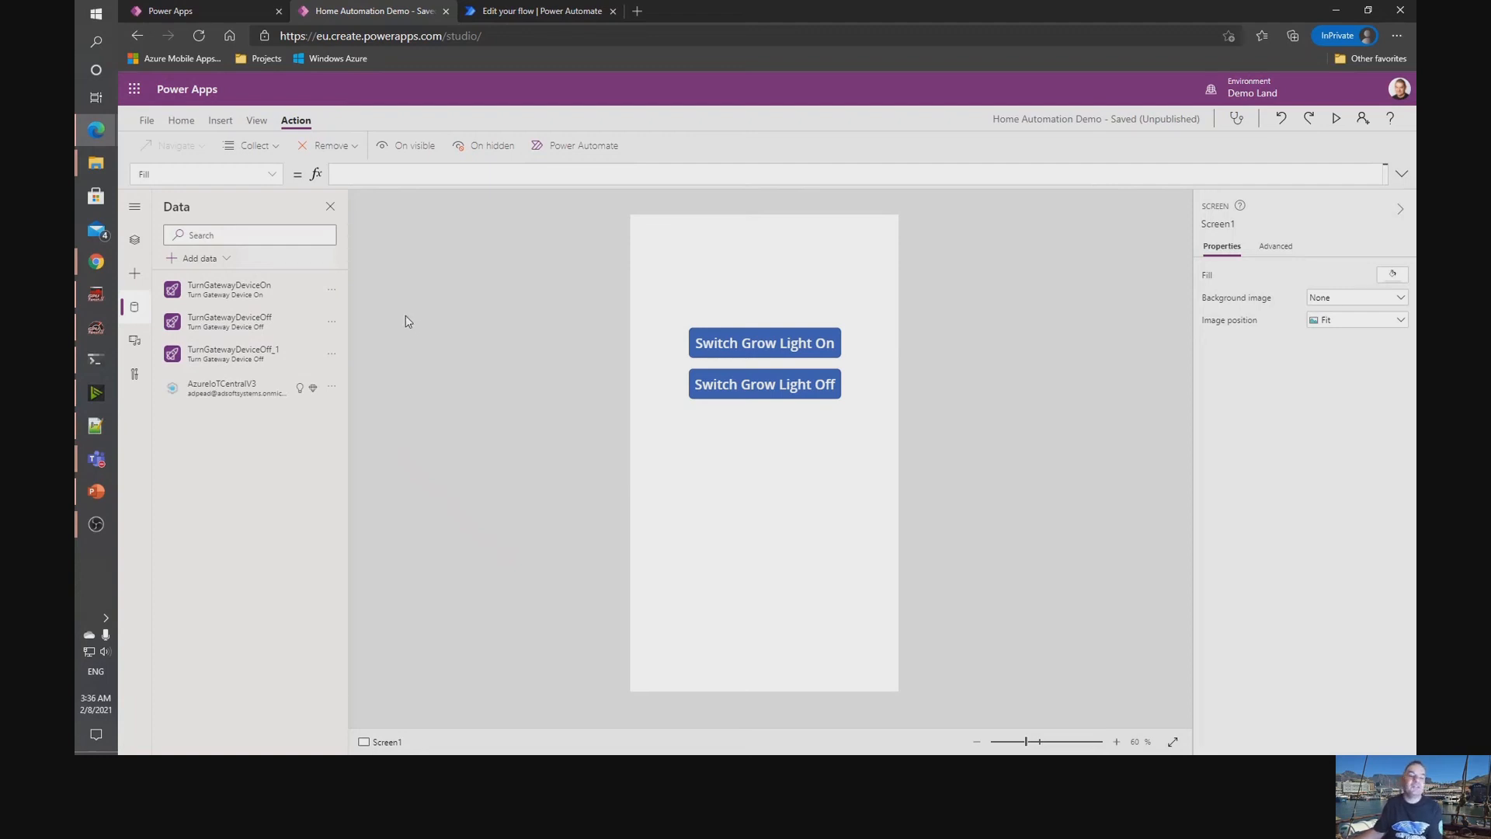
Insert a text label above the two buttons at about X 41, Y 100.
{"action": "left_click", "coordinate": [221, 122]}
{"action": "left_click", "coordinate": [262, 150]}
{"action": "left_click_drag", "start_coordinate": [780, 258], "coordinate": [791, 296]}
{"action": "left_click", "coordinate": [447, 172]}
{"action": "left_click_drag", "start_coordinate": [367, 173], "coordinate": [333, 177]}
{"action": "type", "text": "Azu"}
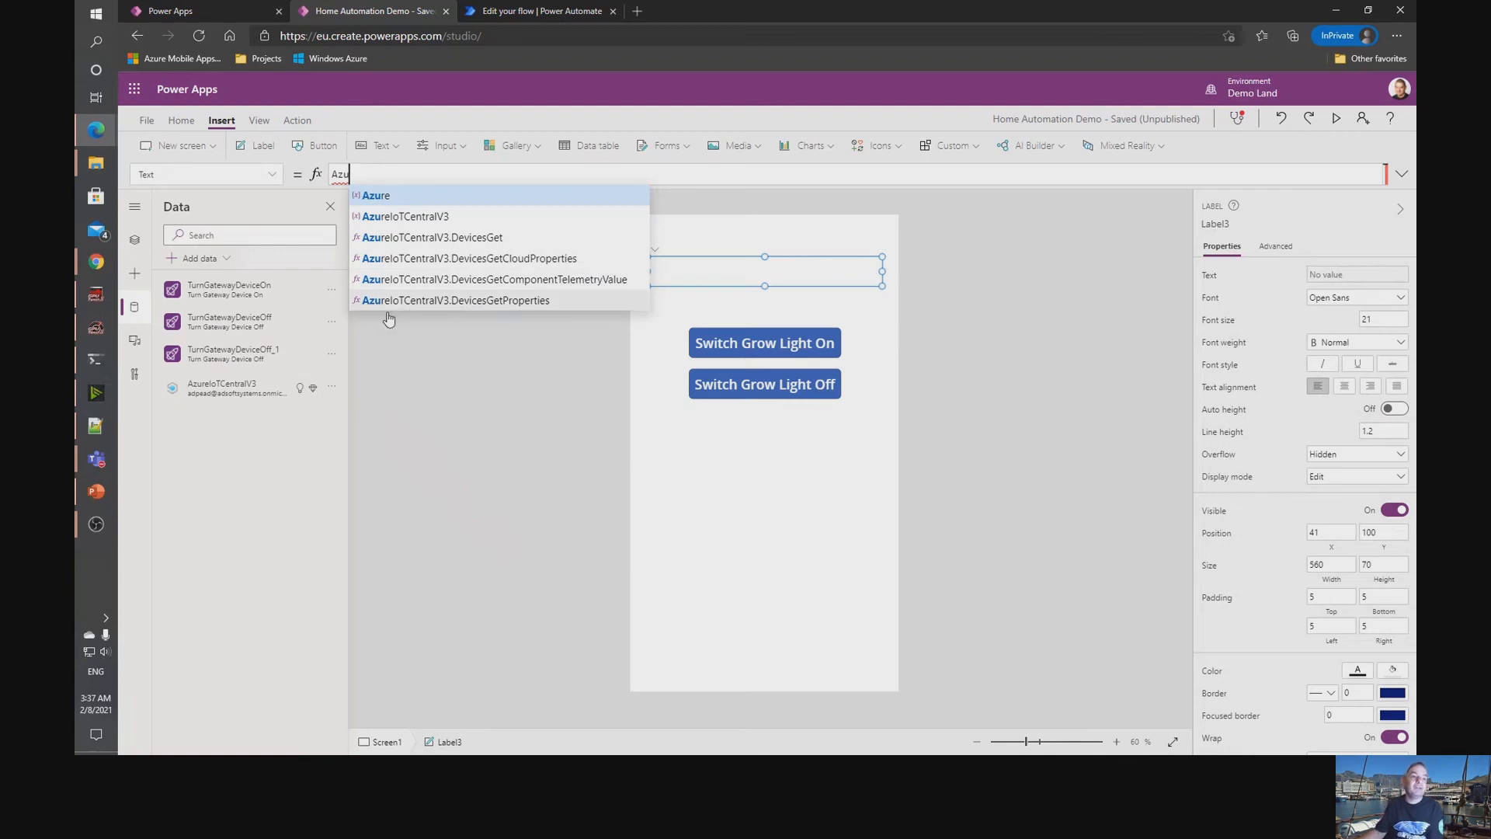
Switch to Notepad++ and select the whole temperature formula in Connector Telemetry Pimoroni Temperature.txt for copying.
{"action": "left_click", "coordinate": [97, 430]}
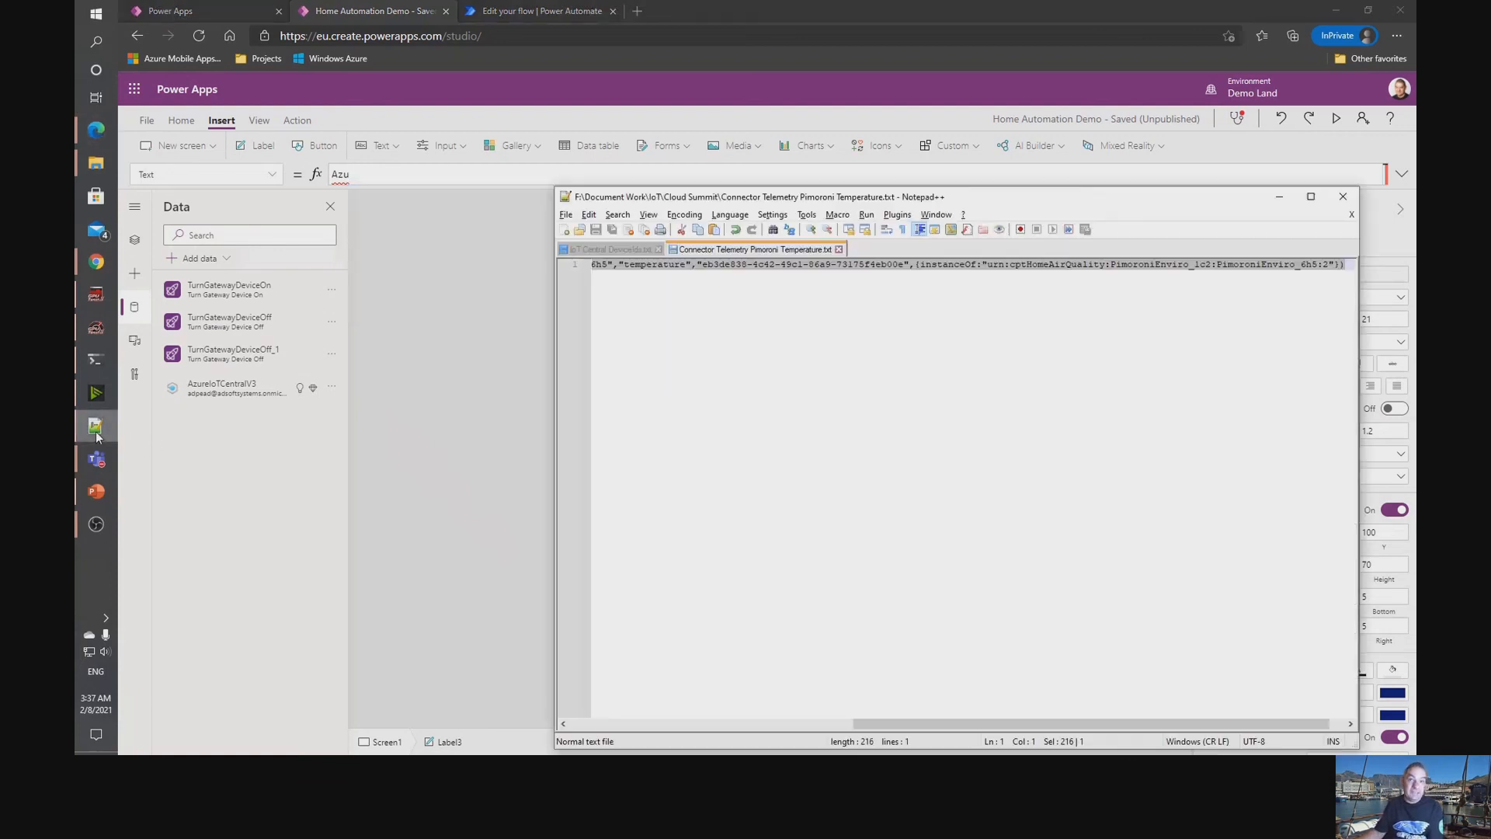
{"action": "left_click", "coordinate": [966, 362]}
{"action": "key", "text": "ctrl+a"}
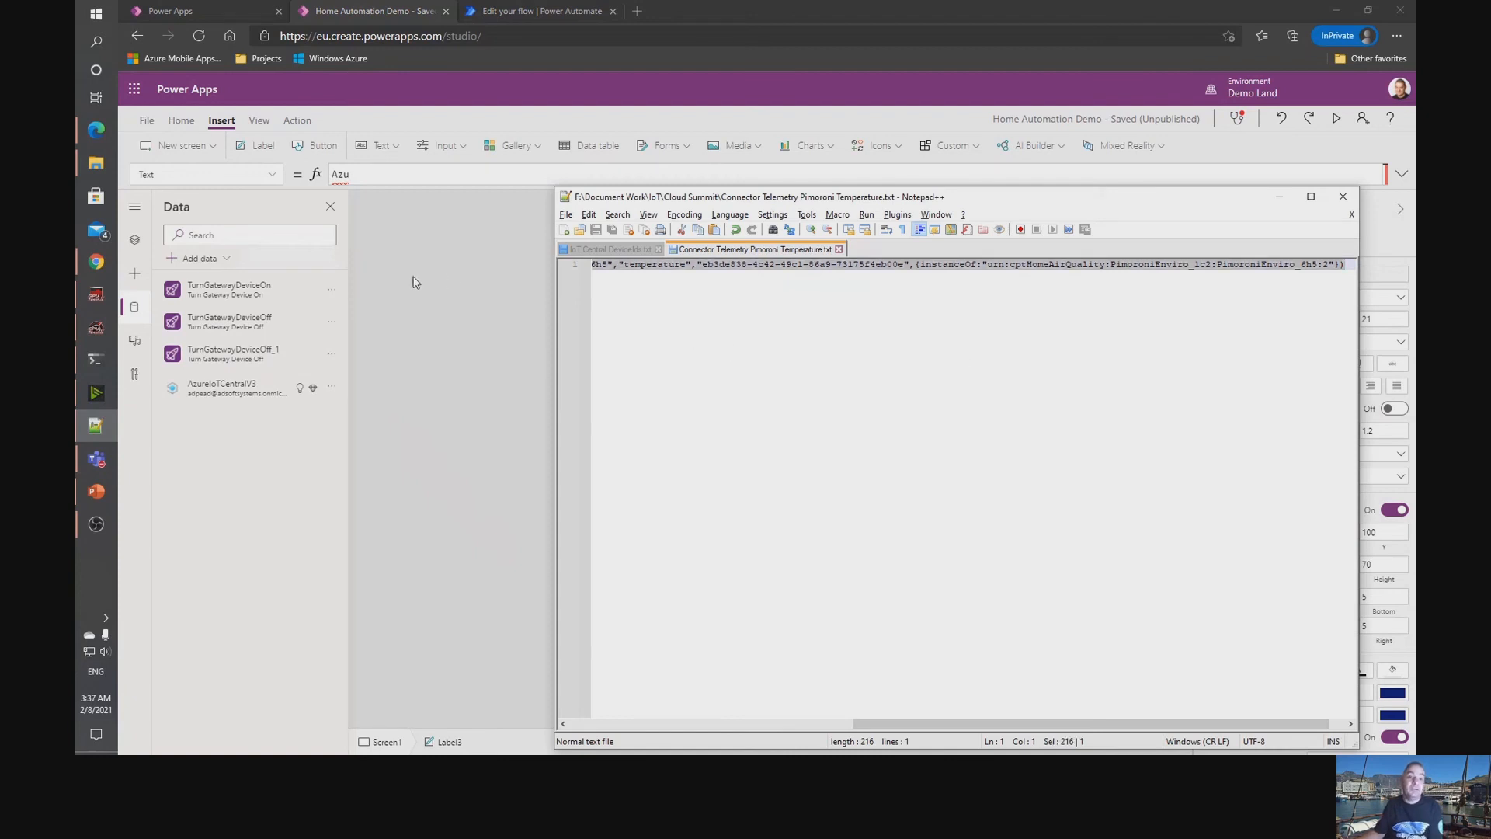
Return to Power Apps and replace the label's Text formula with the copied AzureIoTCentralV3.DevicesGetComponentTelemetryValue temperature expression.
{"action": "left_click", "coordinate": [478, 254]}
{"action": "left_click", "coordinate": [654, 249]}
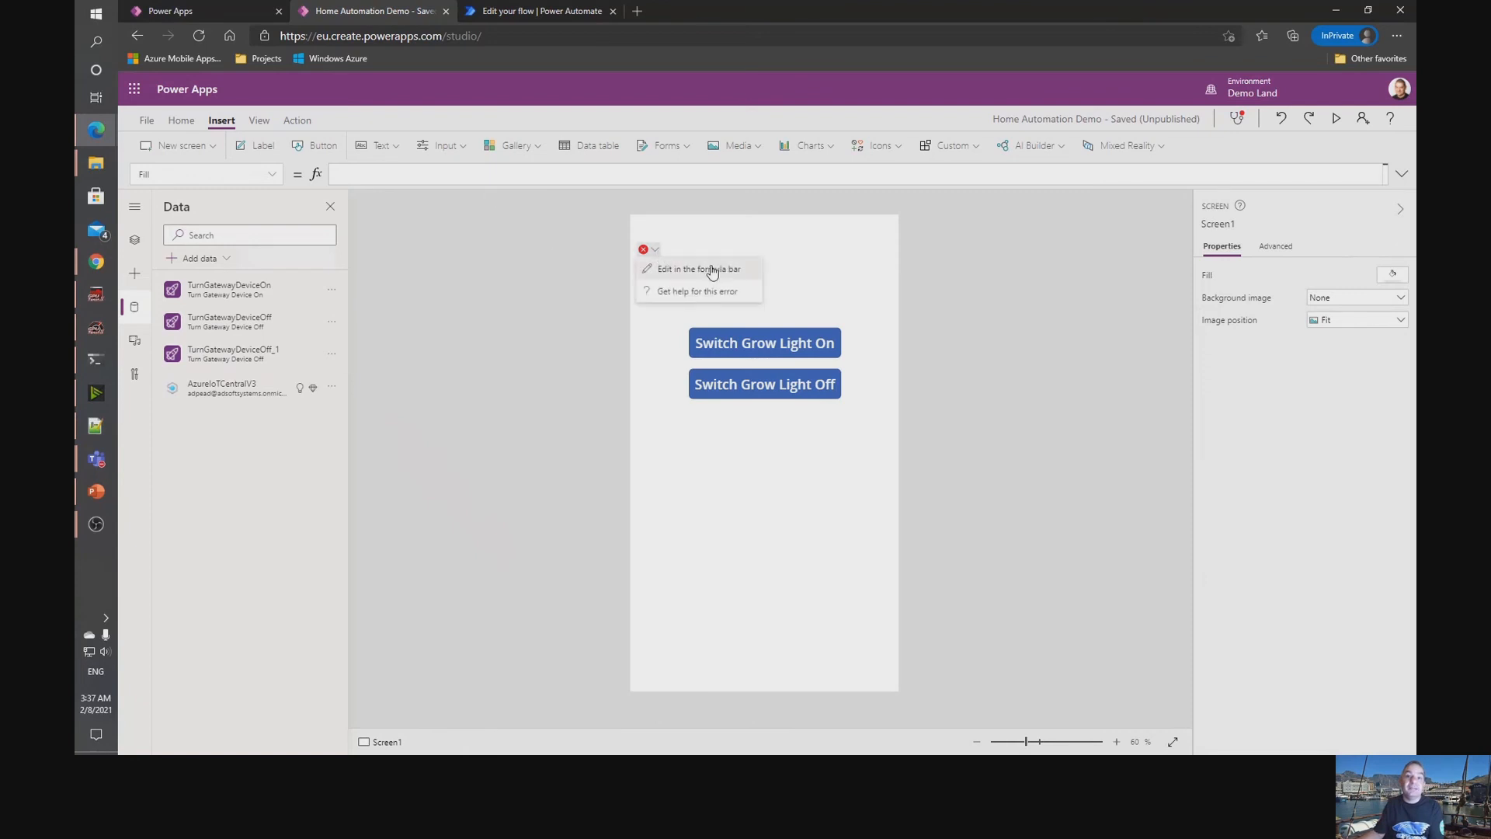
{"action": "left_click", "coordinate": [707, 270]}
{"action": "key", "text": "ctrl+a"}
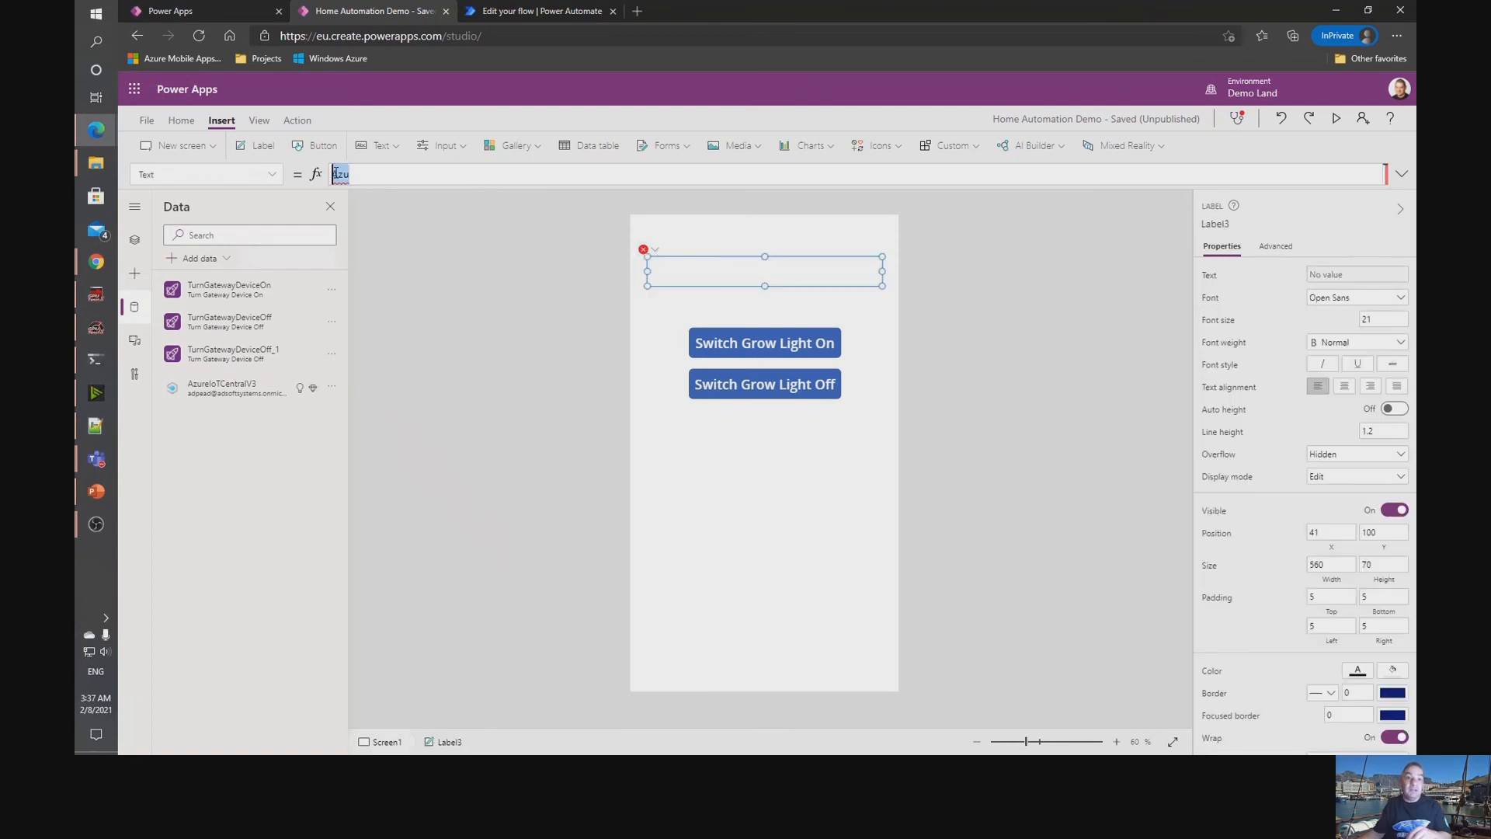
{"action": "type", "text": "{instanceOf:\"urn:cptHomeAirQuality:PimoroniEnviro_1c2:PimoroniEnviro_6h5:2\"}"}
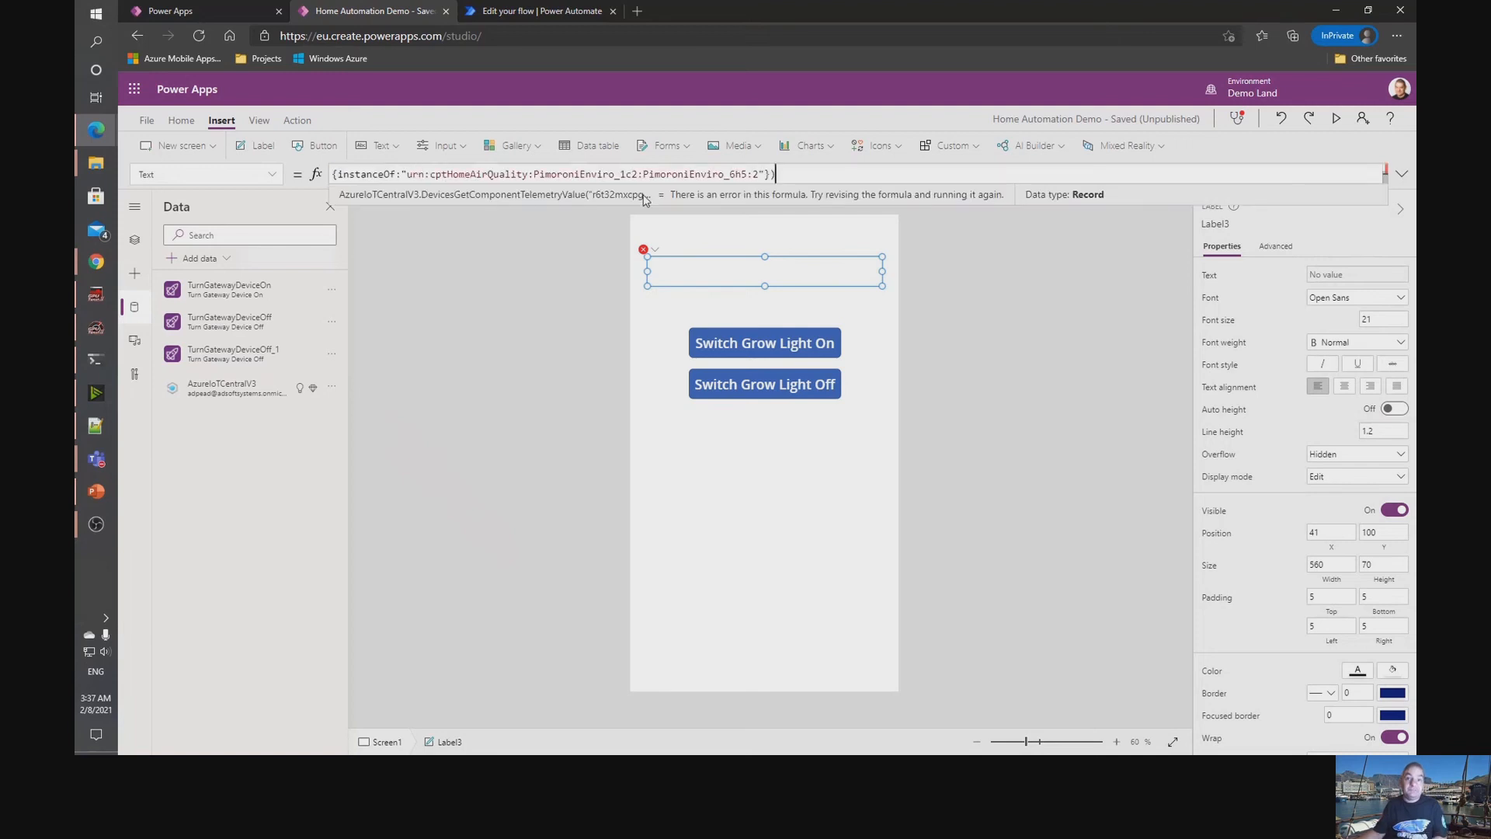
Expand the label's formula and examine its device ID, component, telemetry name, application and instanceOf arguments.
{"action": "left_click", "coordinate": [1402, 175]}
{"action": "left_click", "coordinate": [440, 210]}
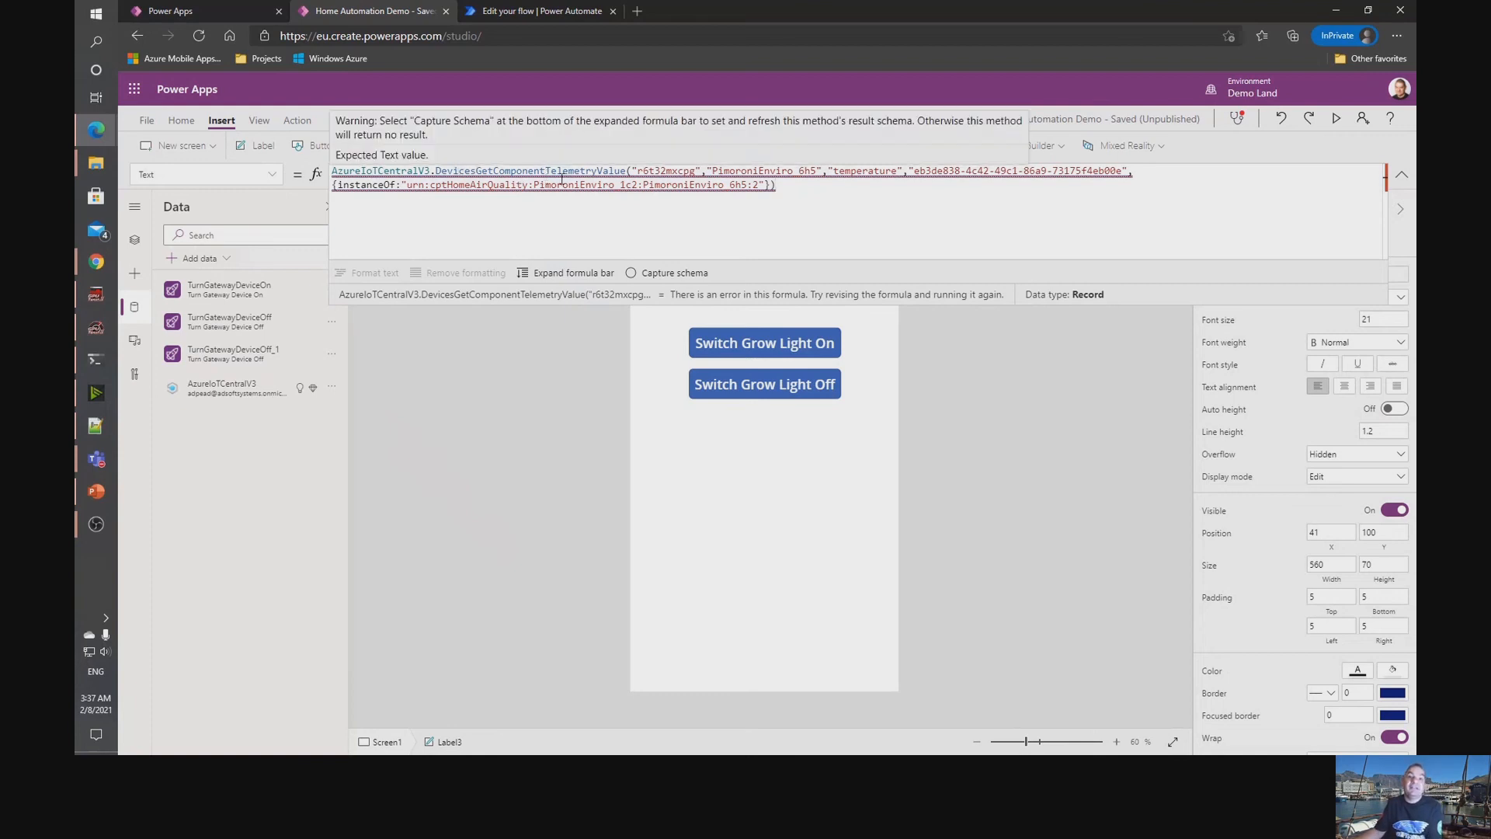
{"action": "left_click", "coordinate": [675, 170]}
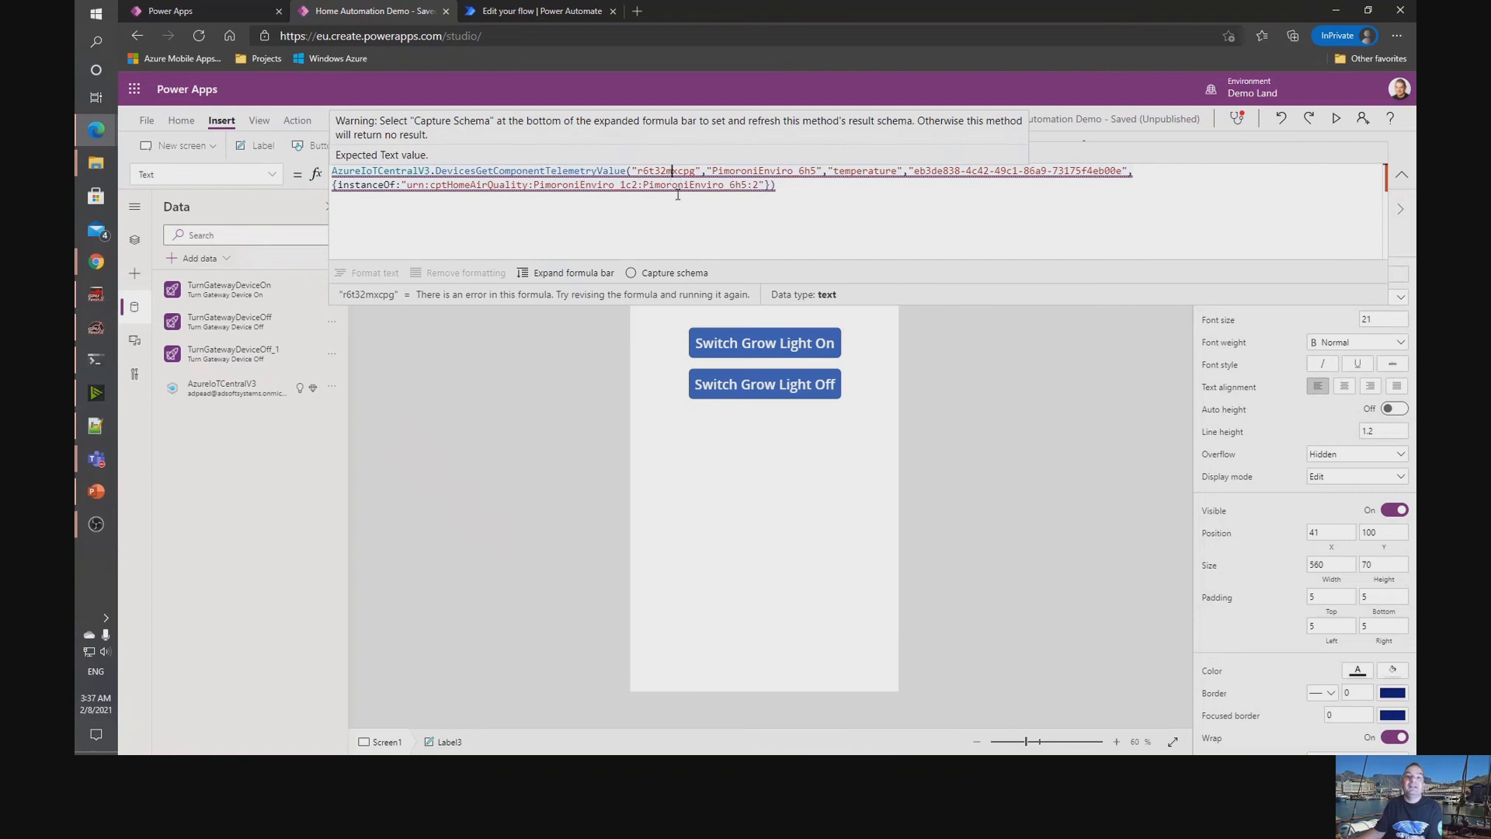
{"action": "left_click", "coordinate": [751, 170]}
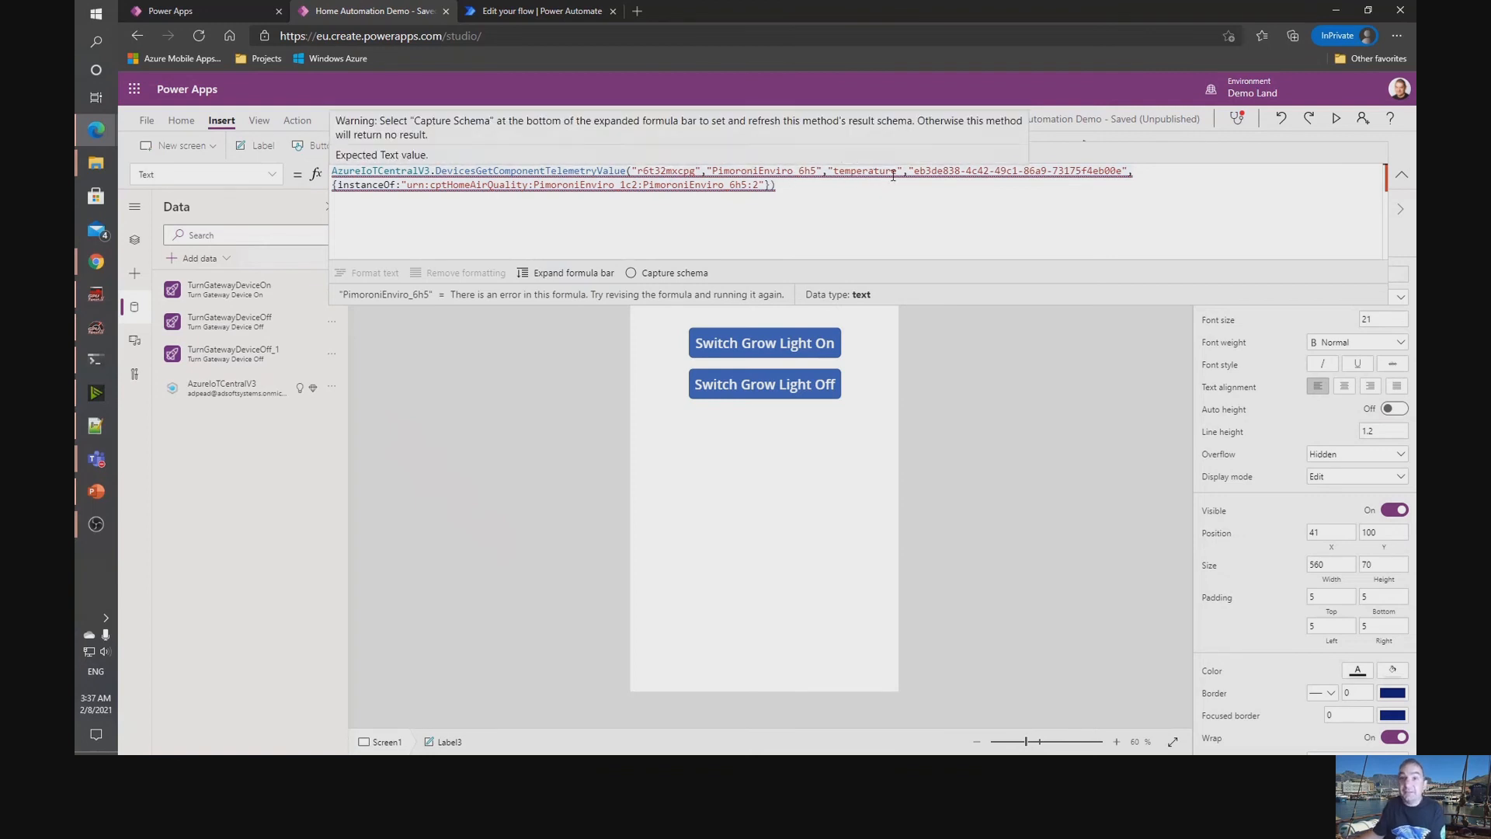
{"action": "left_click_drag", "start_coordinate": [908, 173], "coordinate": [1132, 172]}
{"action": "left_click_drag", "start_coordinate": [345, 185], "coordinate": [769, 186]}
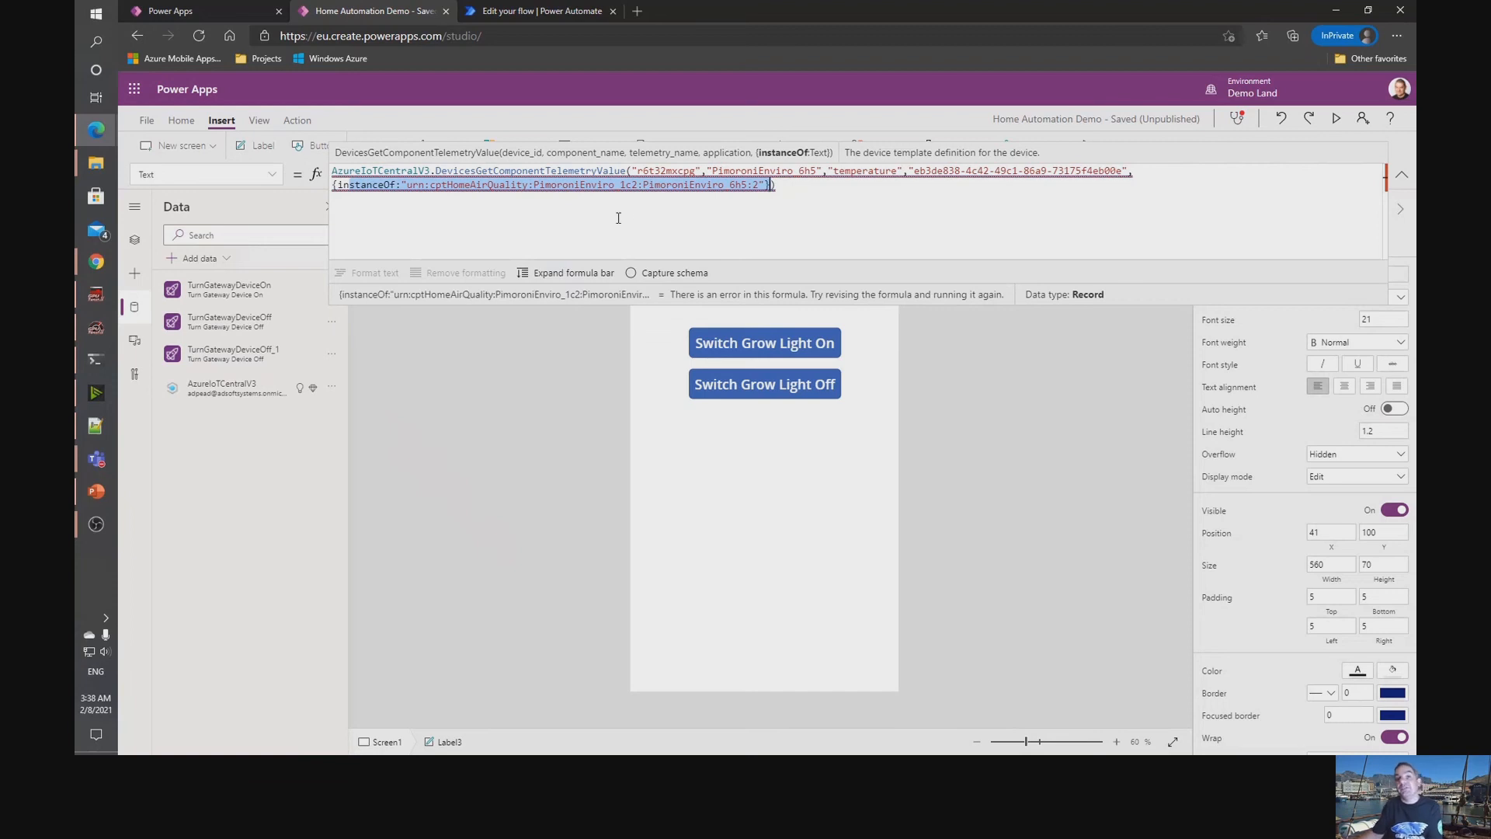
{"action": "left_click", "coordinate": [663, 220]}
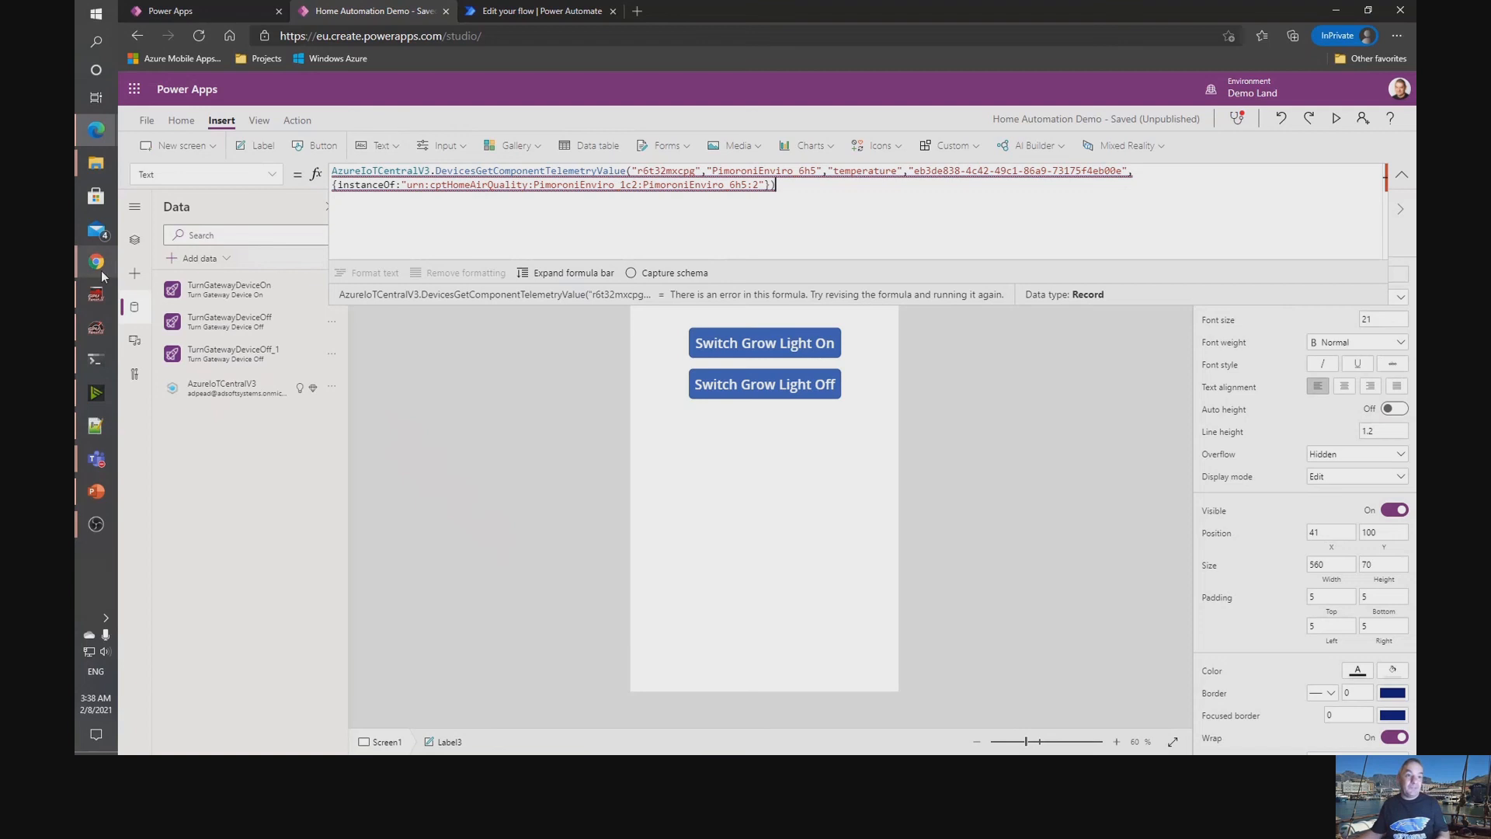
Switch to IoT Central and copy the device ID from the connection details of Pimoroni Enviro Monitor - Office.
{"action": "mouse_move", "coordinate": [689, 172]}
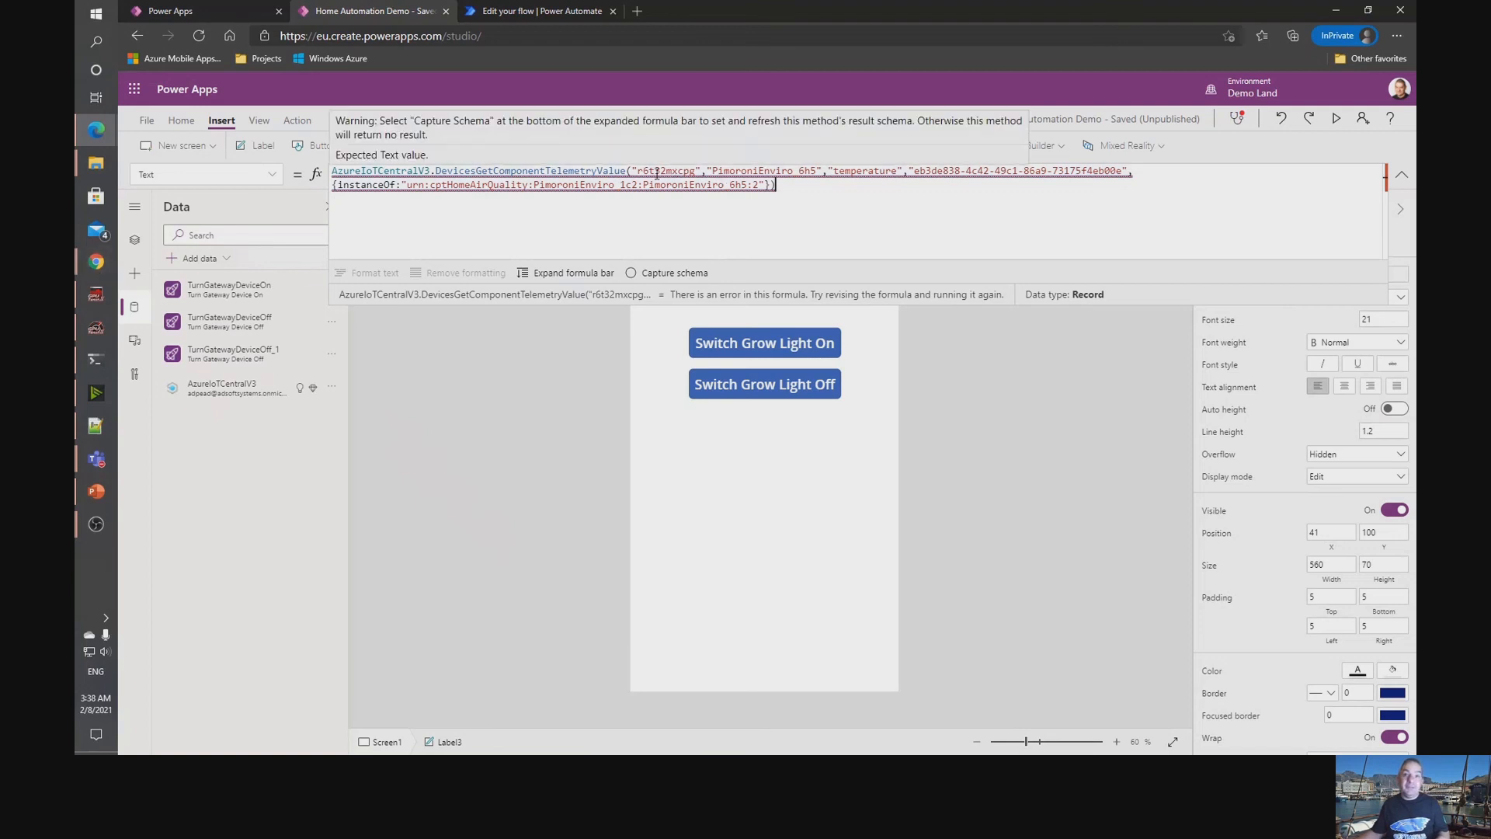
{"action": "left_click", "coordinate": [90, 134]}
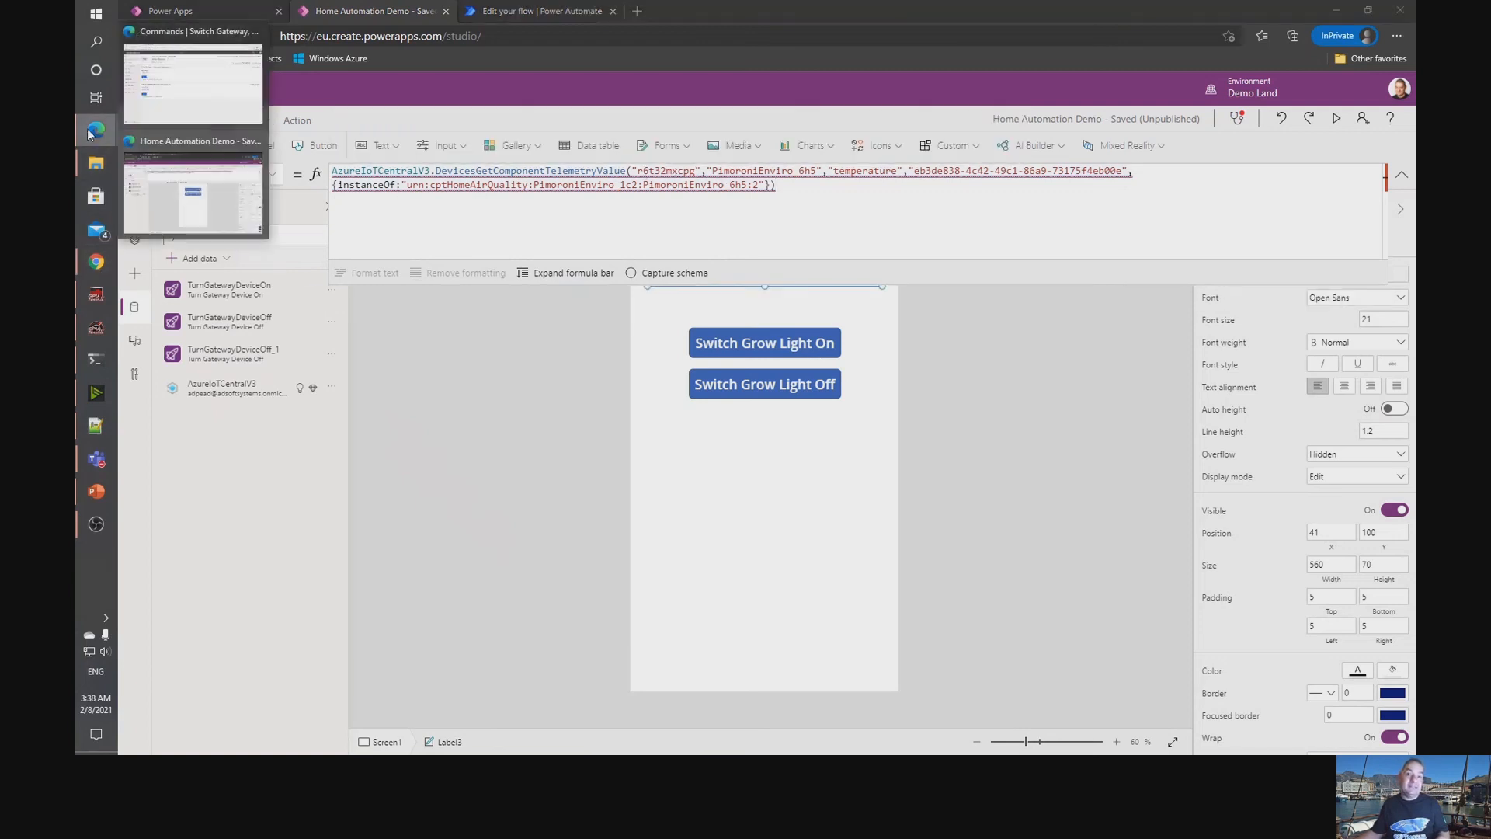
{"action": "left_click", "coordinate": [183, 94]}
{"action": "left_click", "coordinate": [225, 183]}
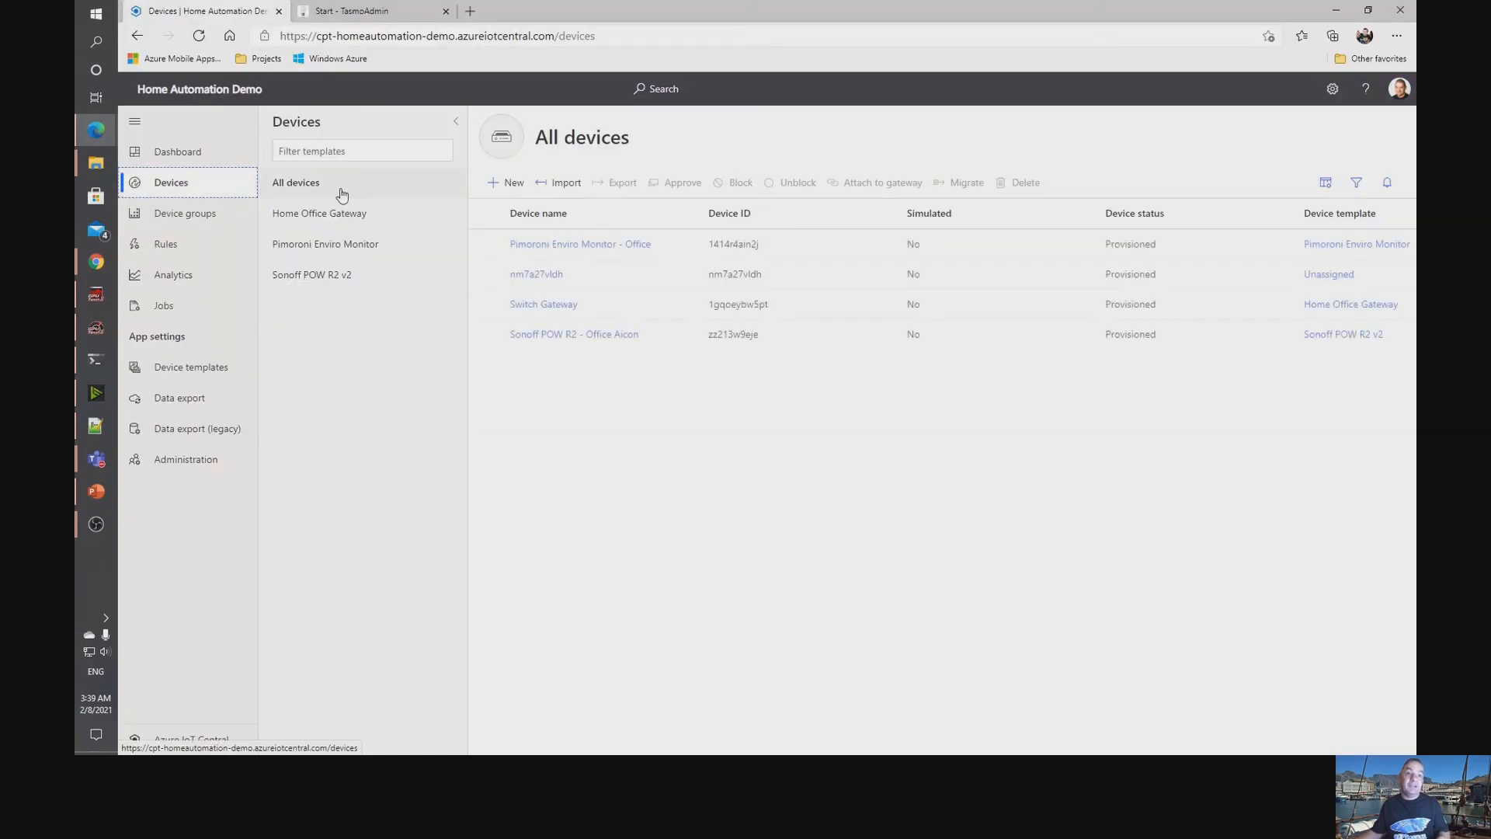
{"action": "left_click", "coordinate": [572, 247]}
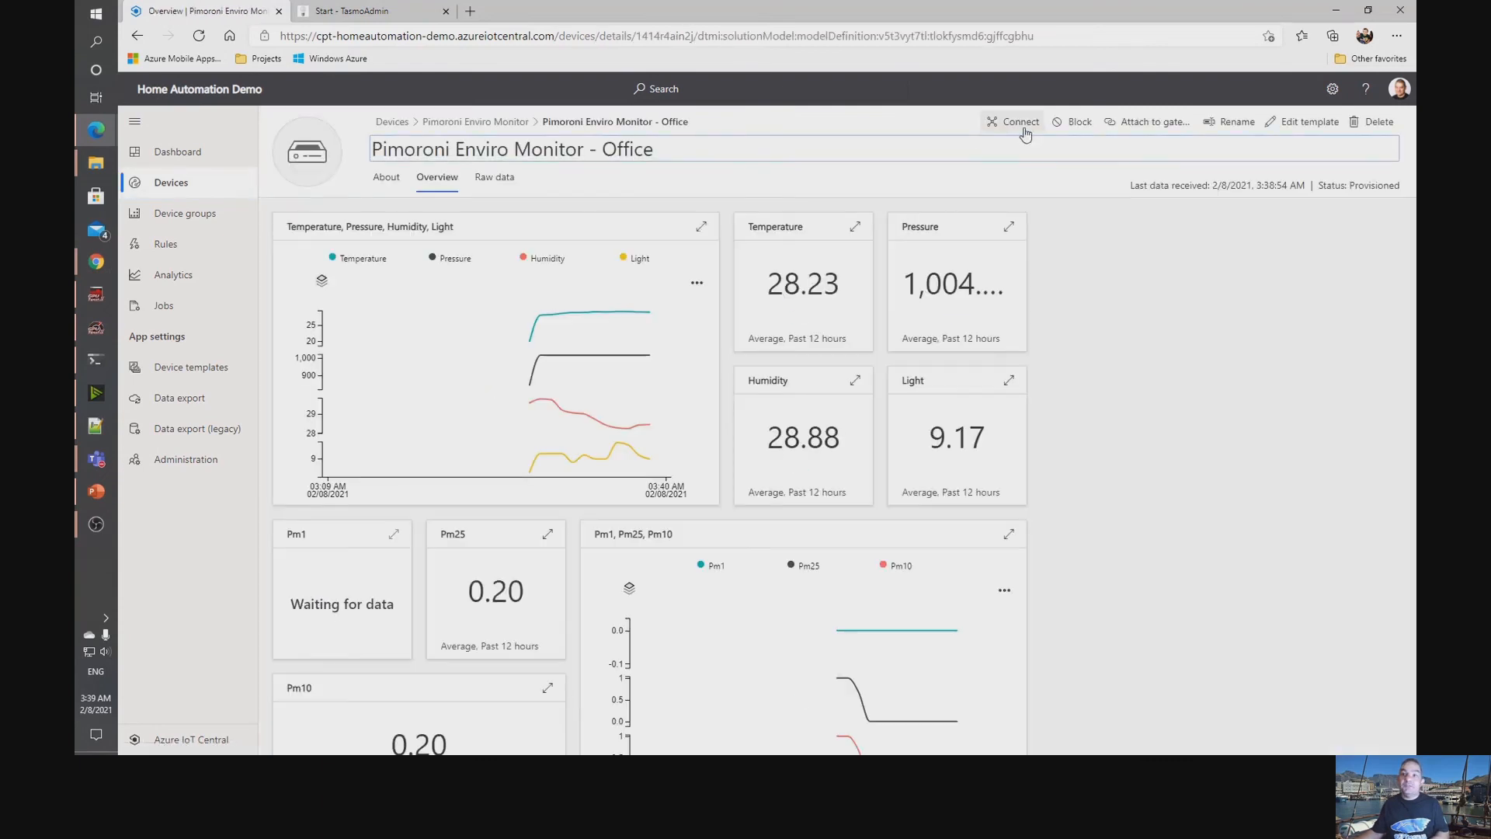
{"action": "left_click", "coordinate": [1013, 123]}
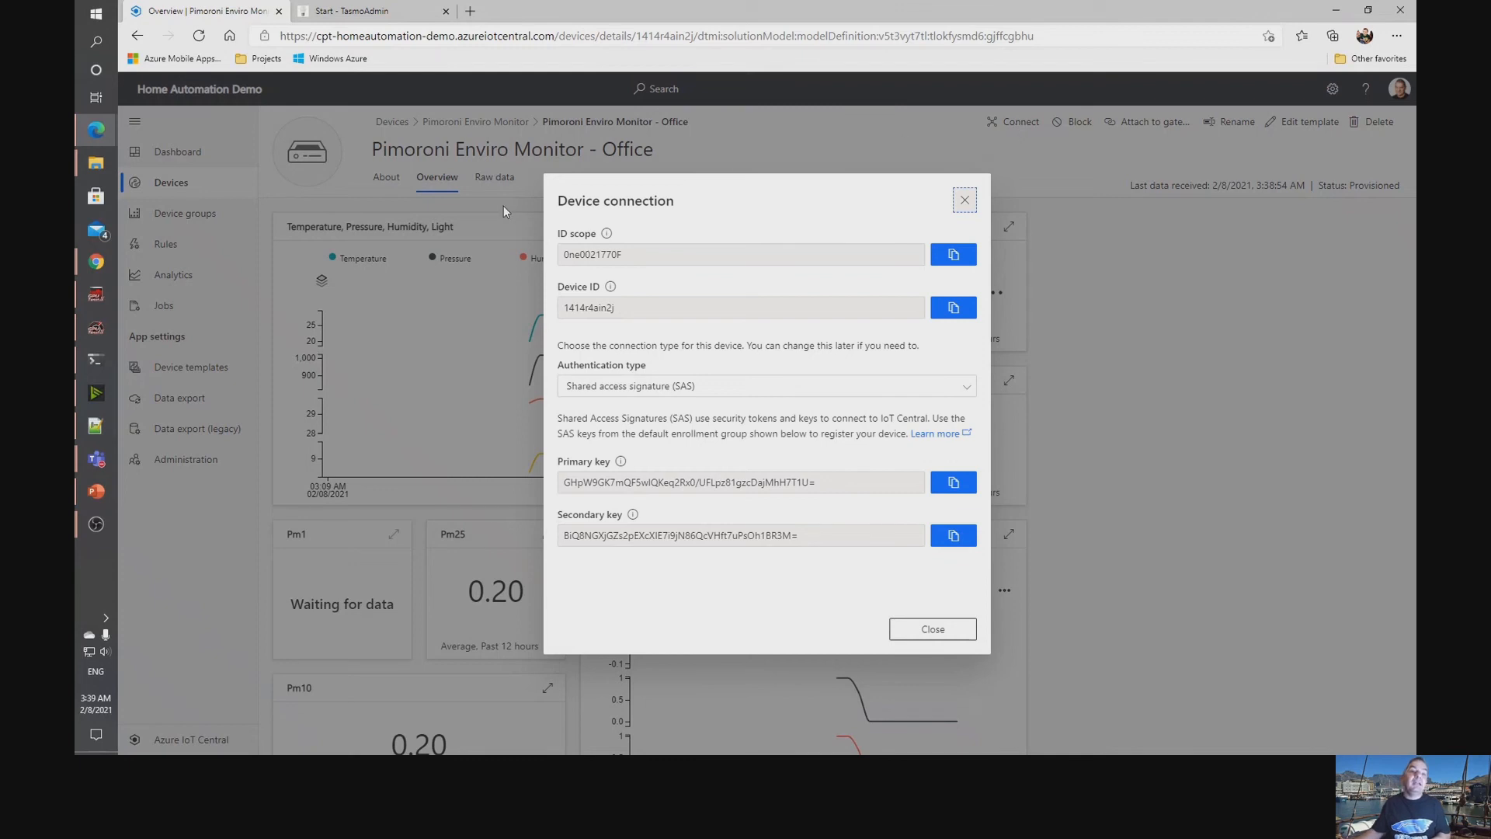
{"action": "left_click", "coordinate": [98, 132]}
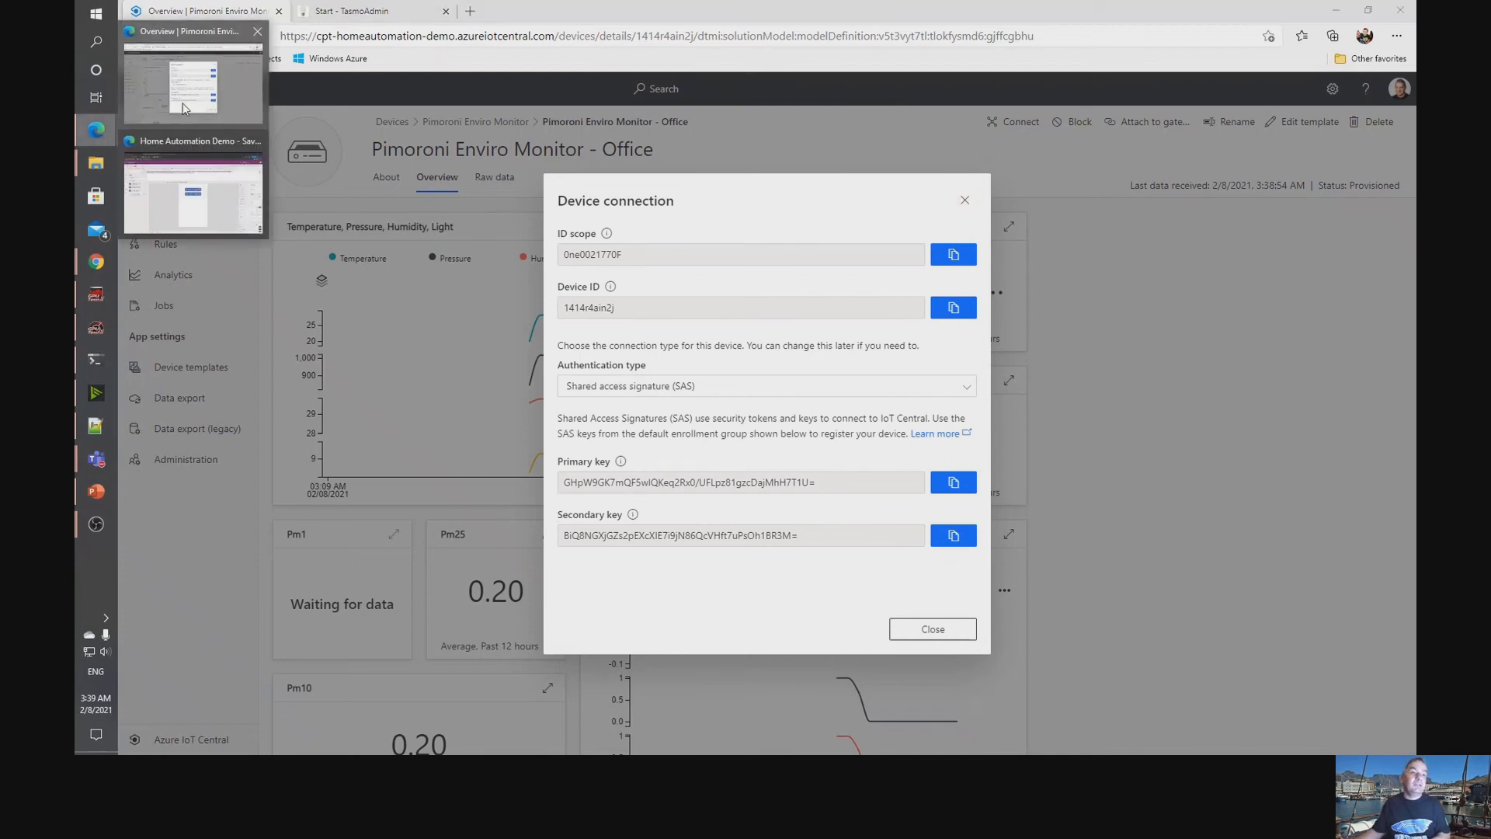
{"action": "left_click", "coordinate": [183, 105]}
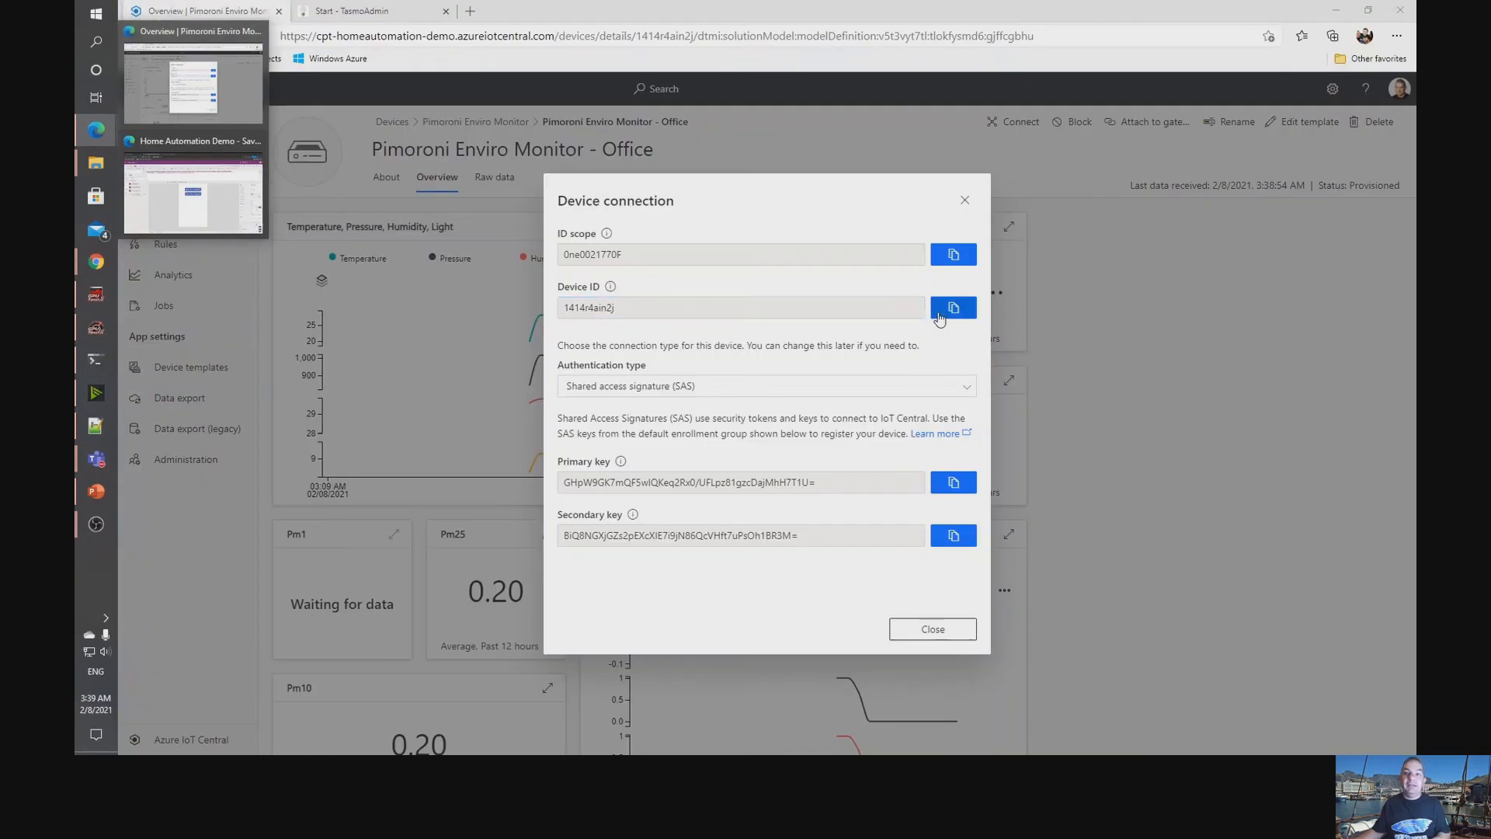
{"action": "left_click", "coordinate": [948, 311]}
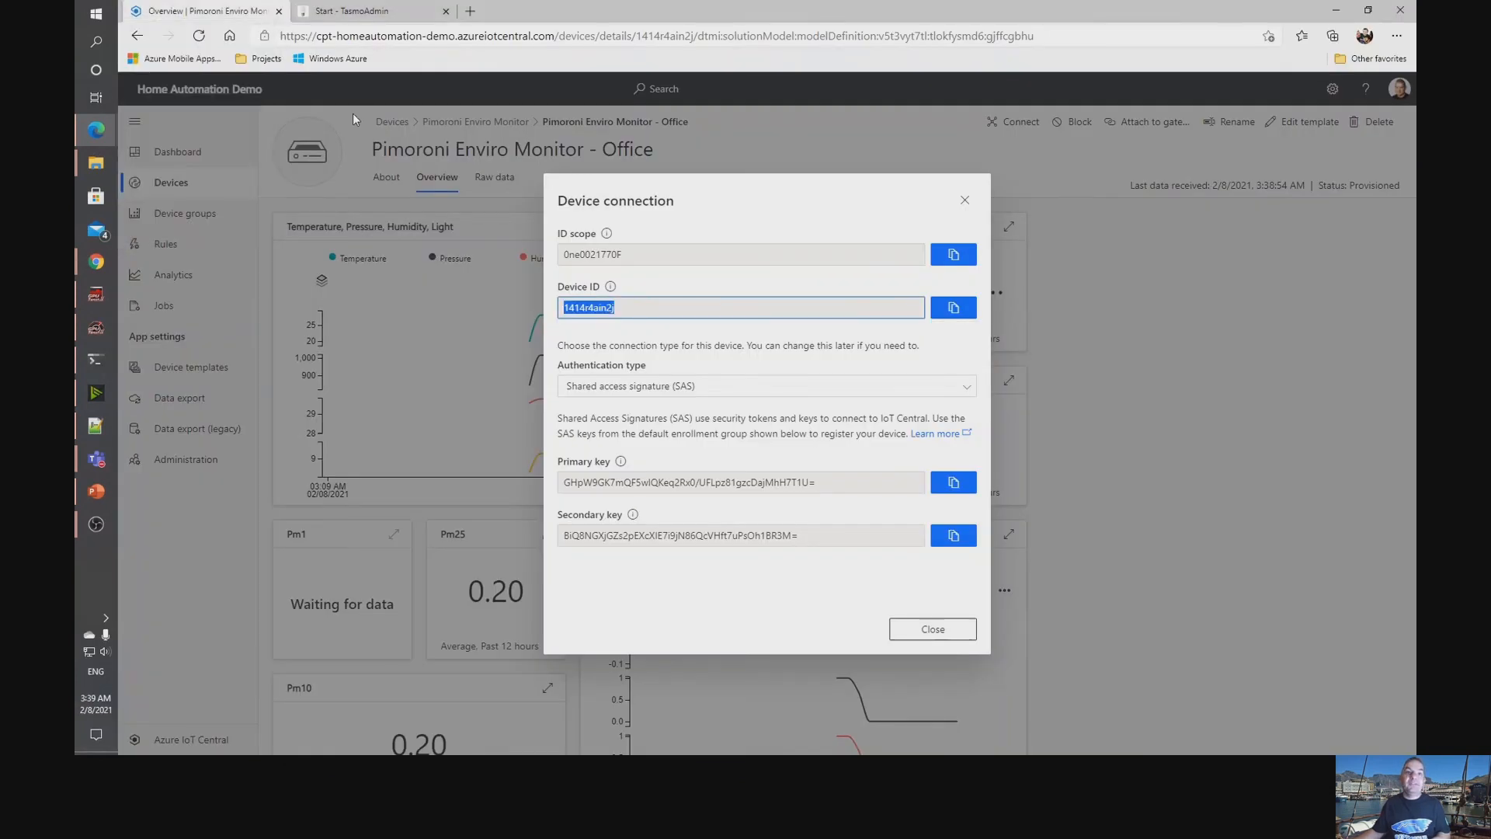
Return to Power Apps and replace the device ID argument in the label's formula with the copied ID.
{"action": "mouse_move", "coordinate": [107, 135]}
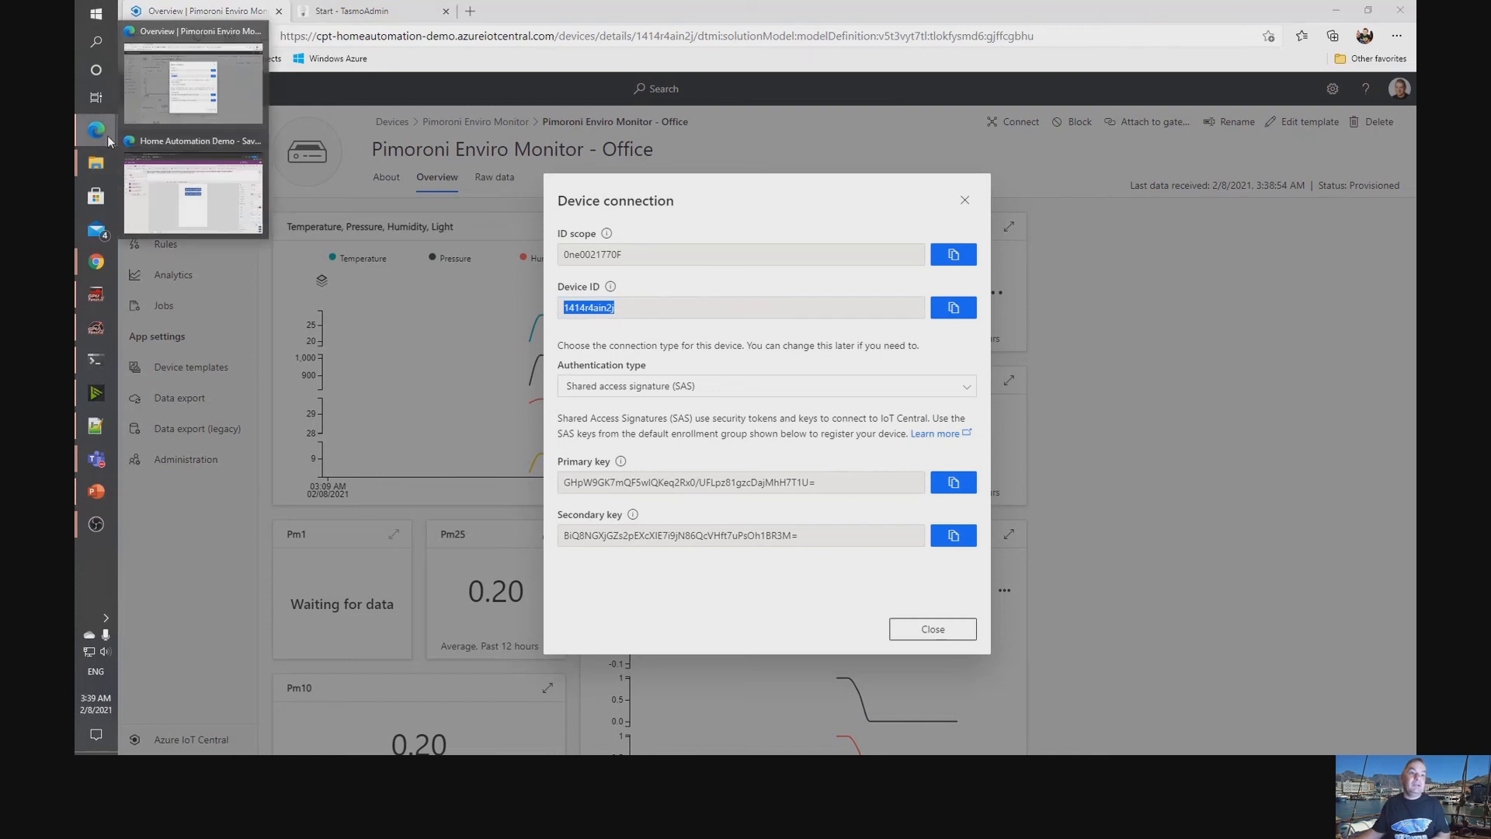
{"action": "left_click", "coordinate": [236, 222]}
{"action": "double_click", "coordinate": [657, 171]}
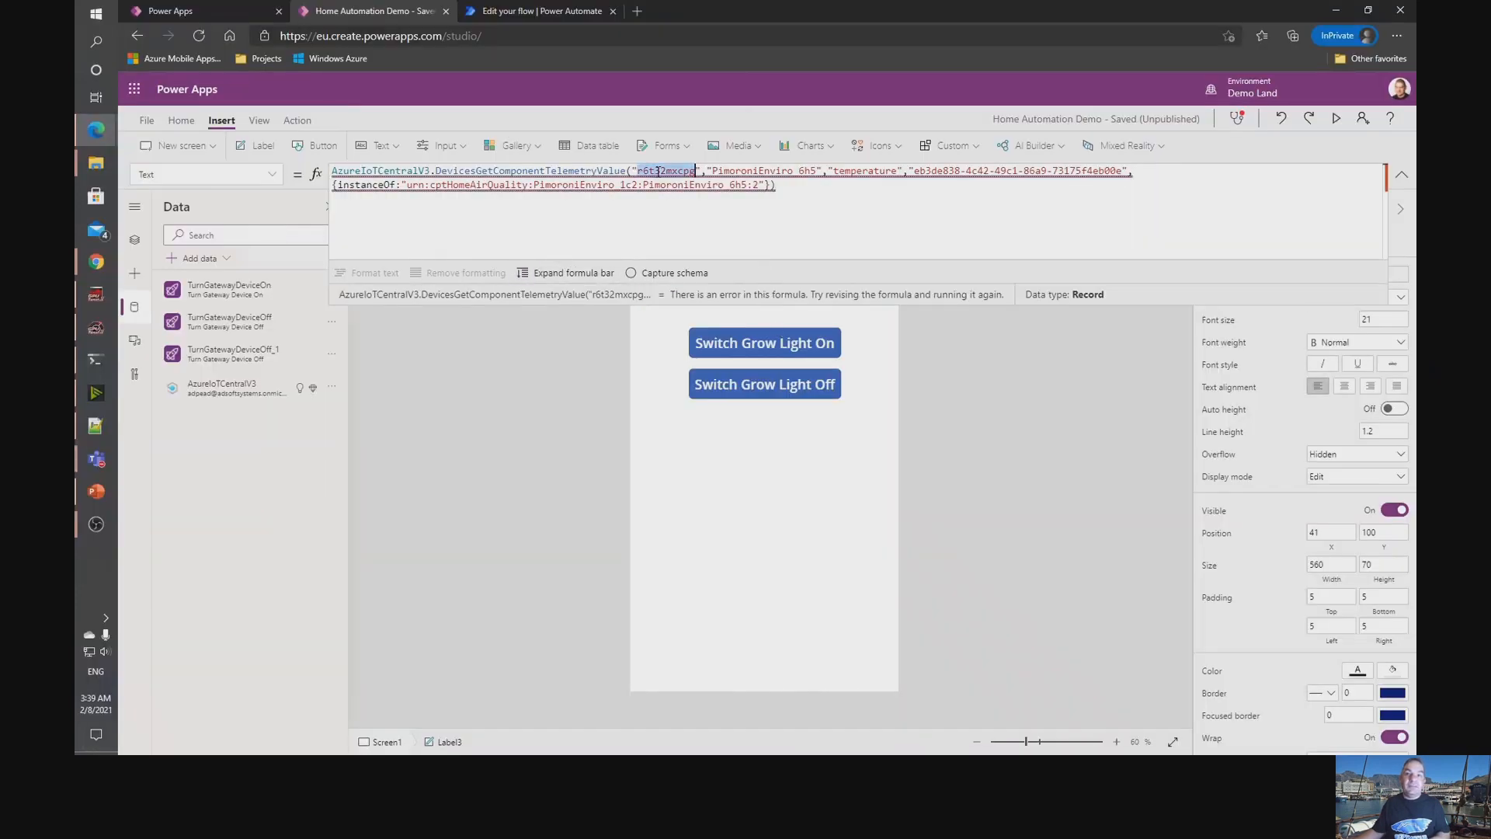
{"action": "key", "text": "ctrl+v"}
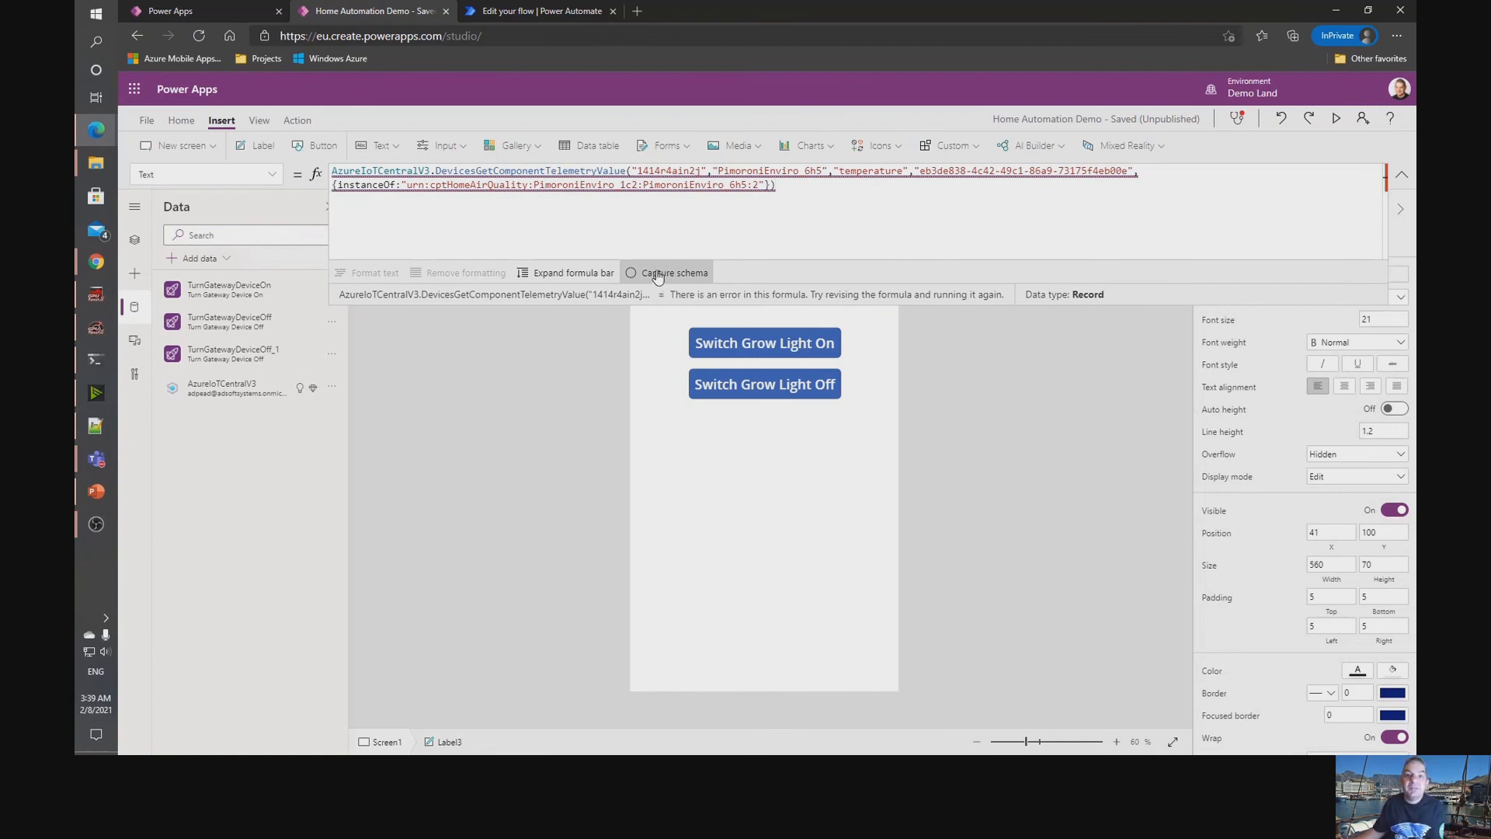
Capture the telemetry call's result schema, append .value to the label's formula, and collapse the formula area.
{"action": "left_click", "coordinate": [656, 276]}
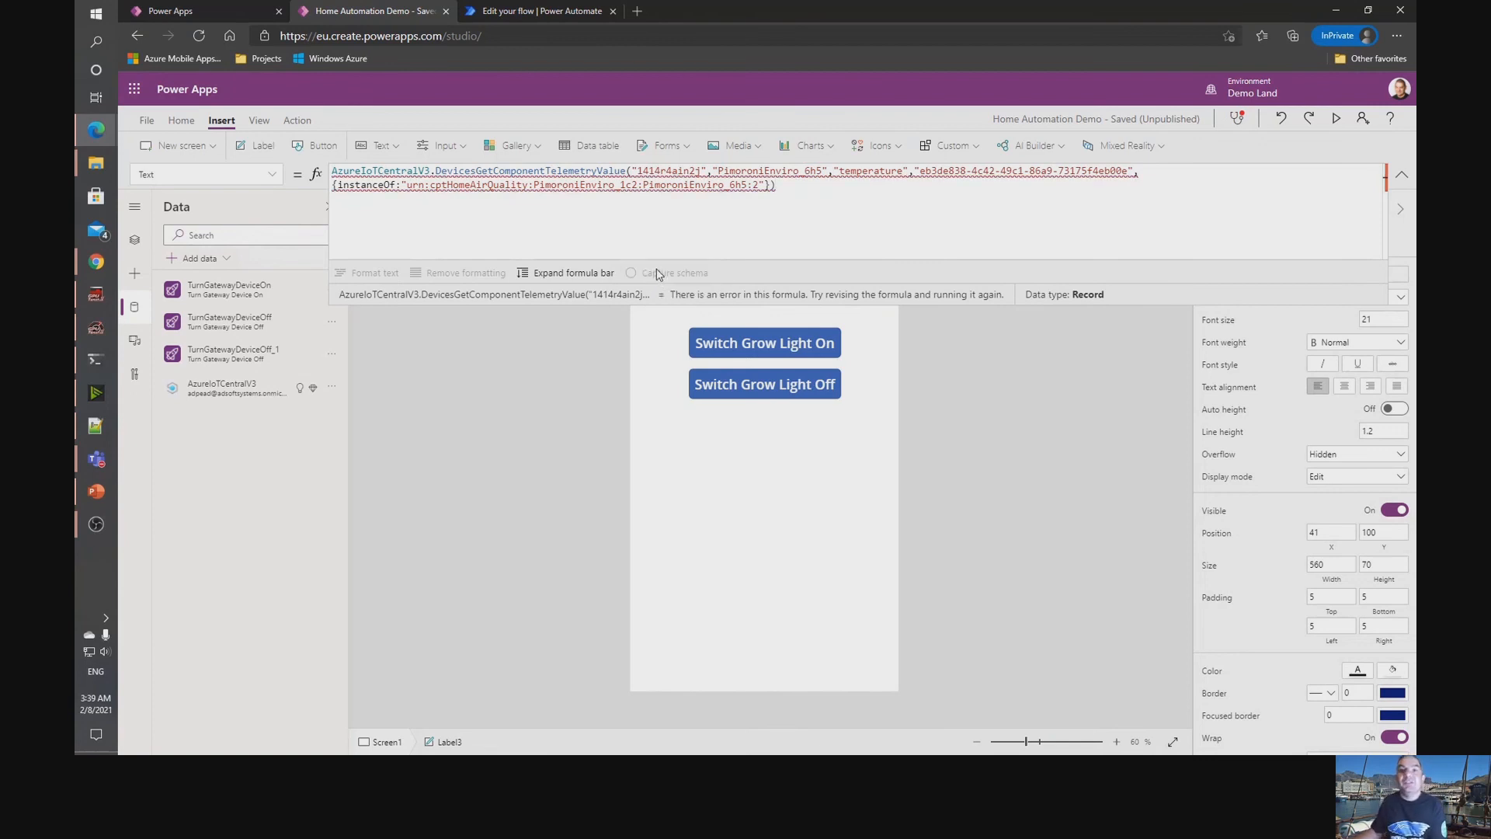
{"action": "left_click", "coordinate": [838, 187]}
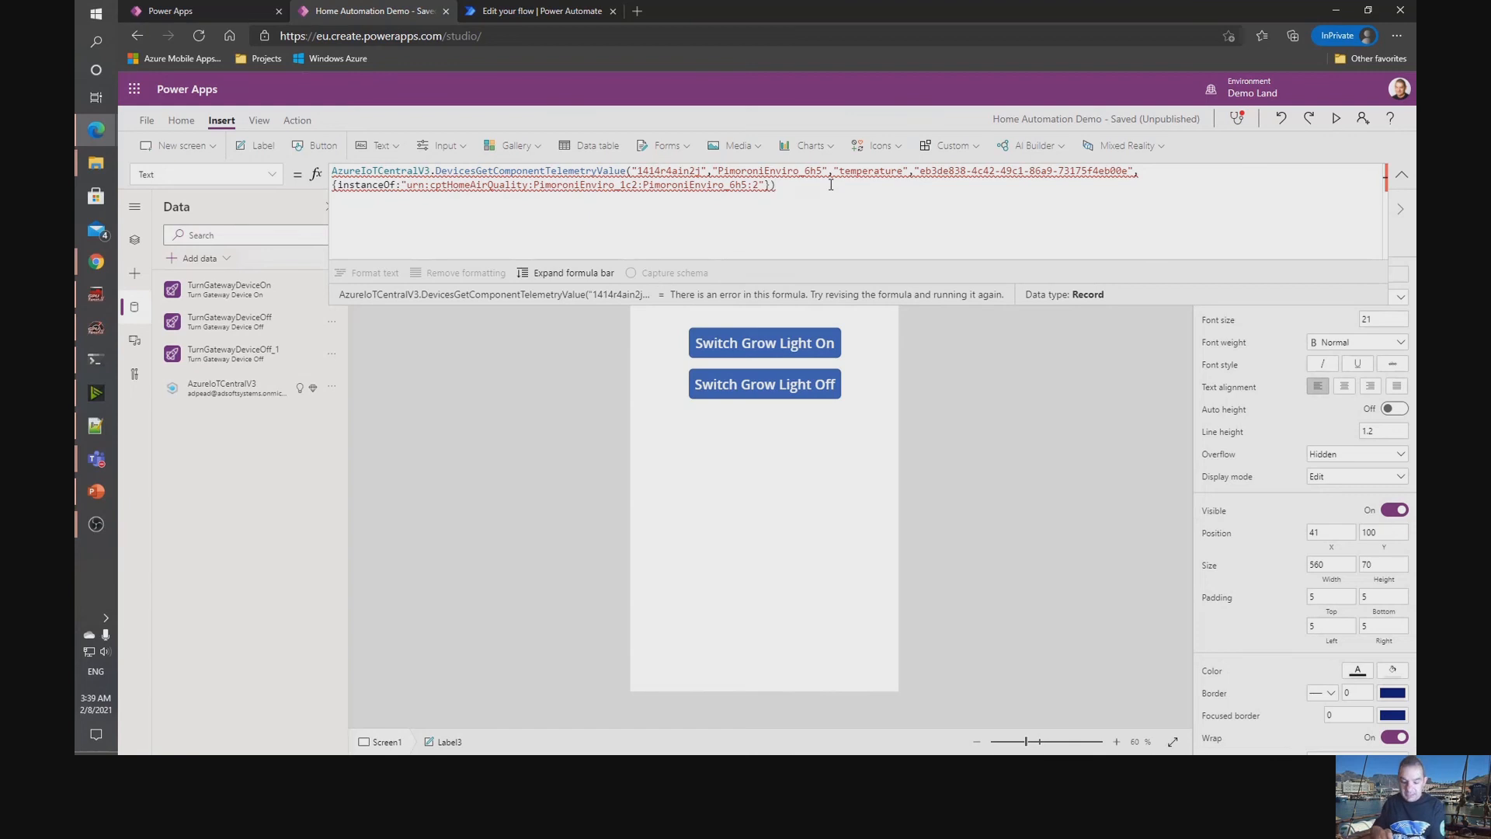
{"action": "type", "text": ".value"}
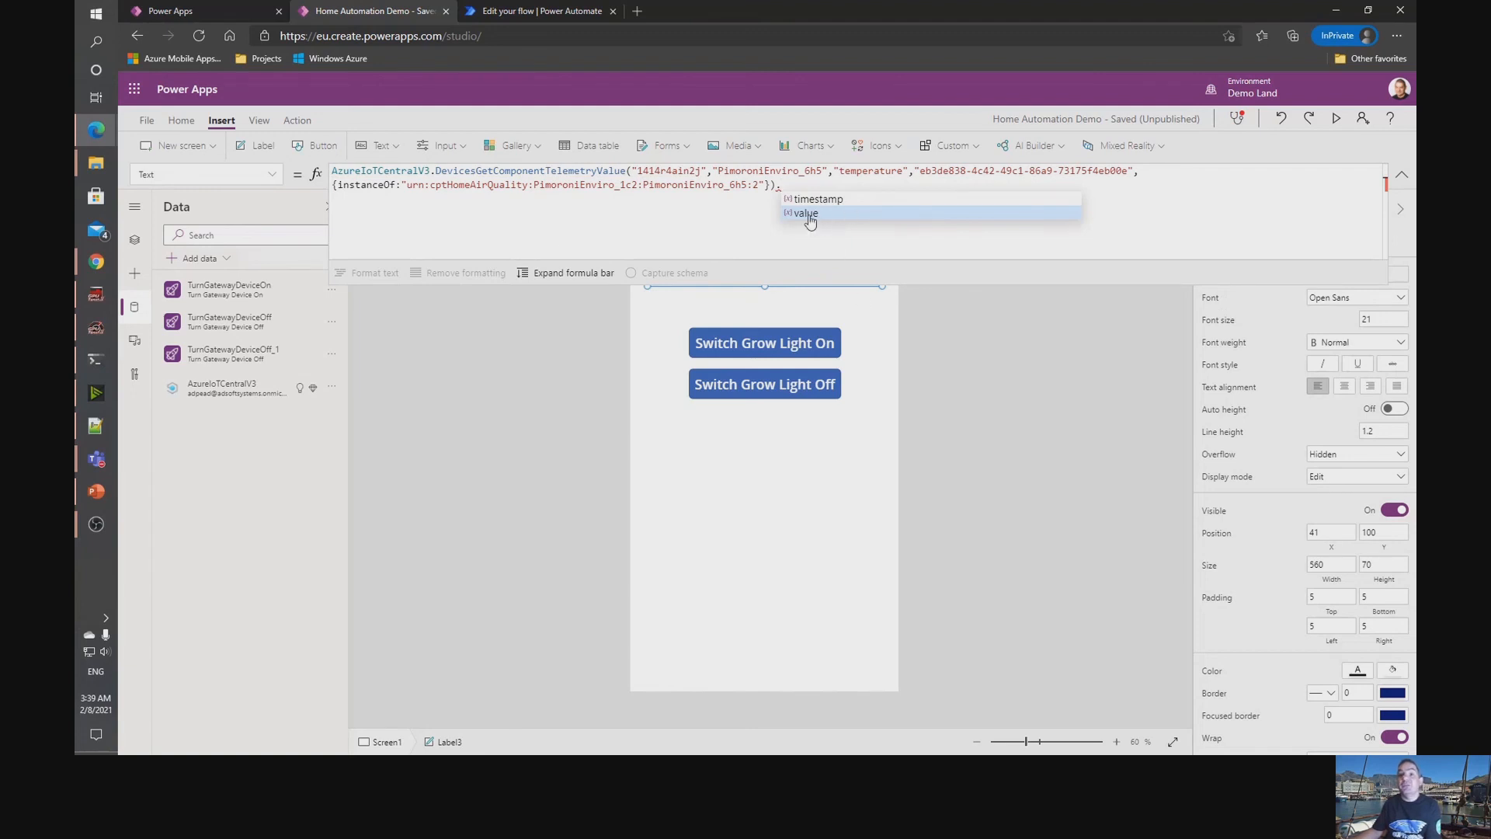
{"action": "left_click", "coordinate": [810, 220]}
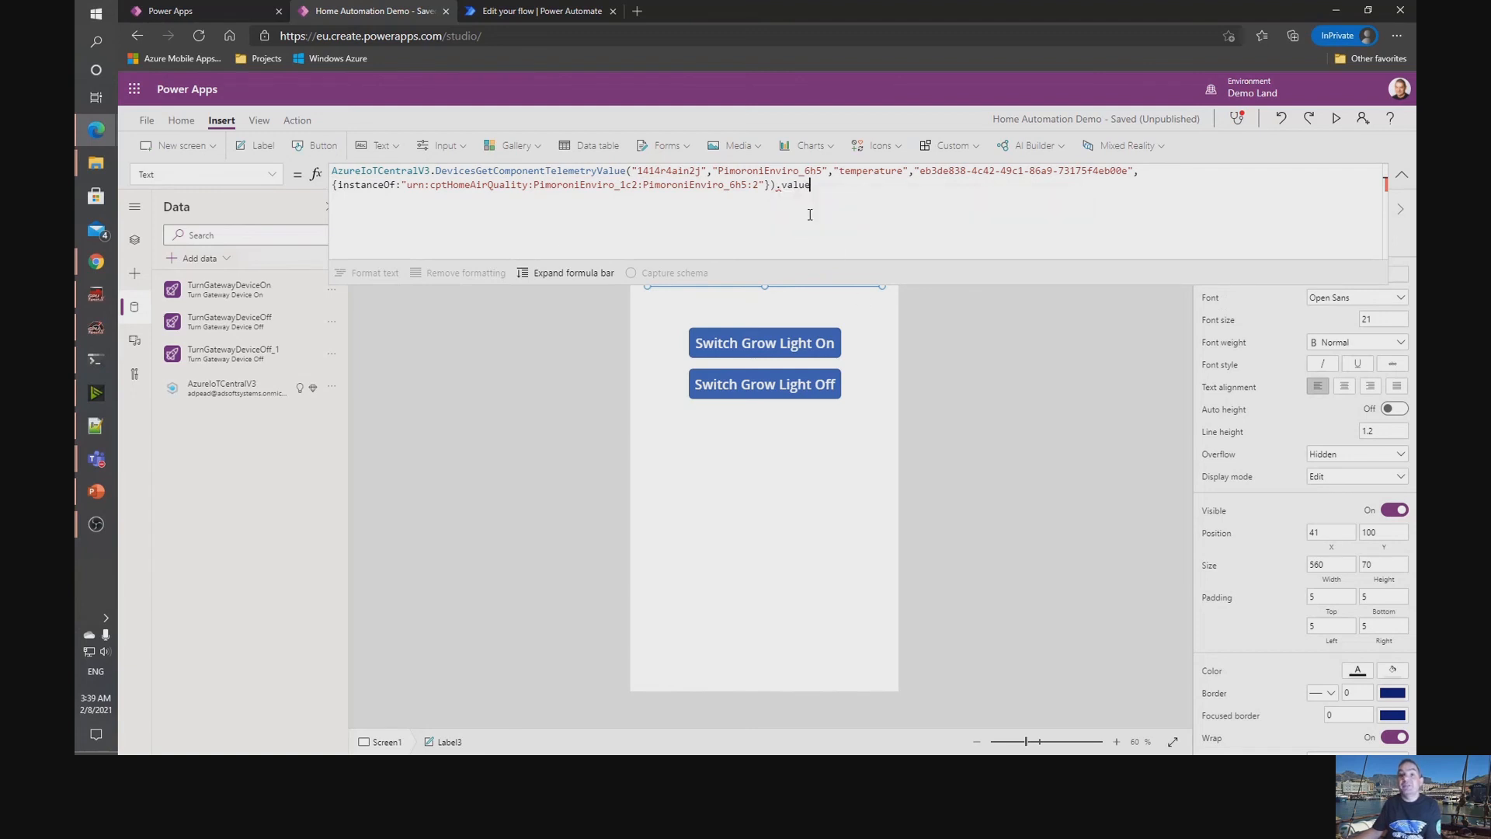
{"action": "left_click", "coordinate": [996, 410]}
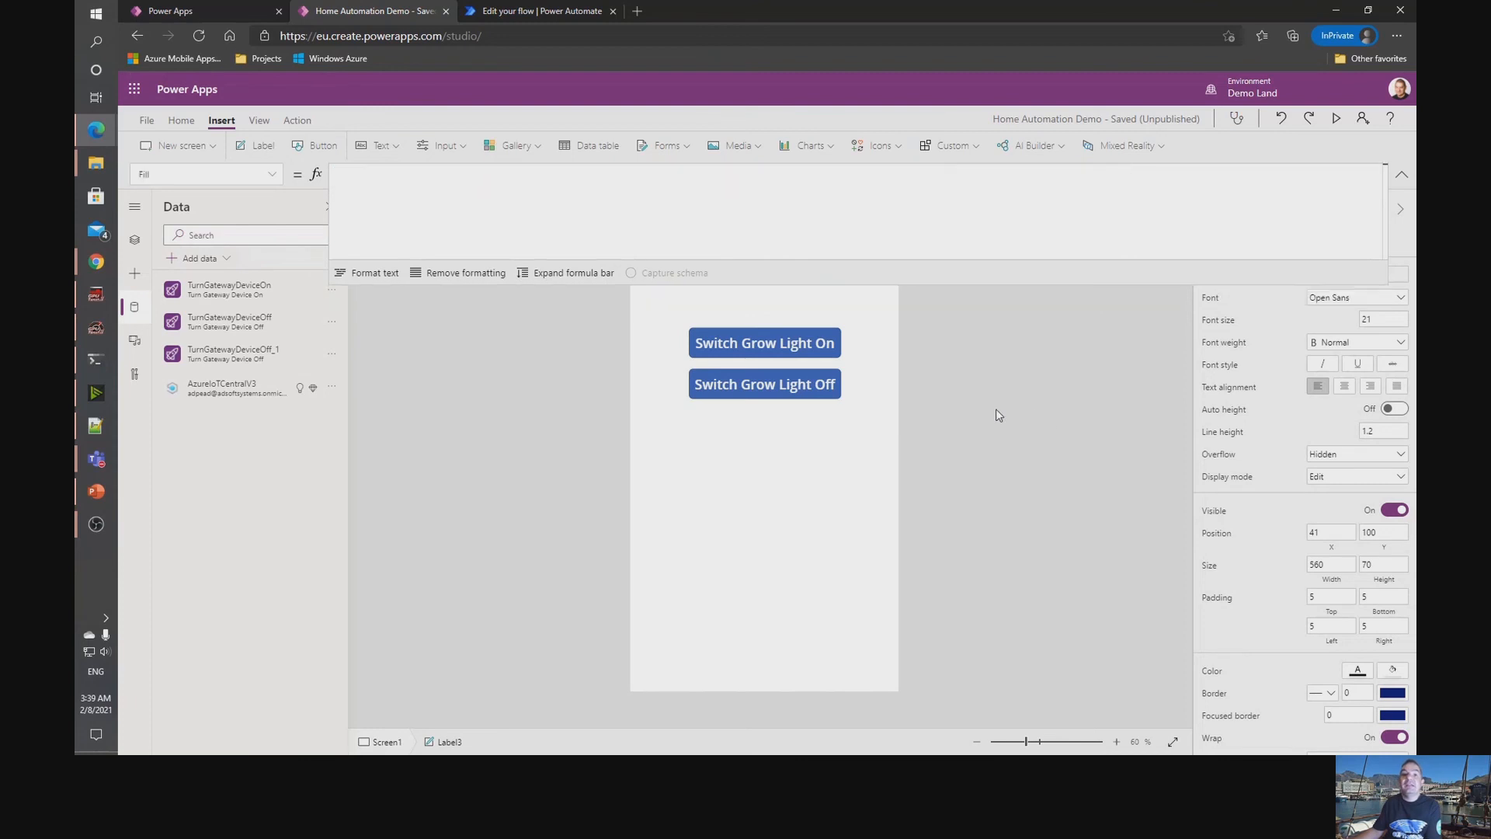
{"action": "left_click", "coordinate": [1395, 168]}
Move and narrow the temperature label to X 141, Y 150 and width 361, aligned with the buttons below.
{"action": "left_click", "coordinate": [699, 273]}
{"action": "left_click_drag", "start_coordinate": [727, 287], "coordinate": [690, 293]}
{"action": "left_click_drag", "start_coordinate": [898, 292], "coordinate": [840, 294]}
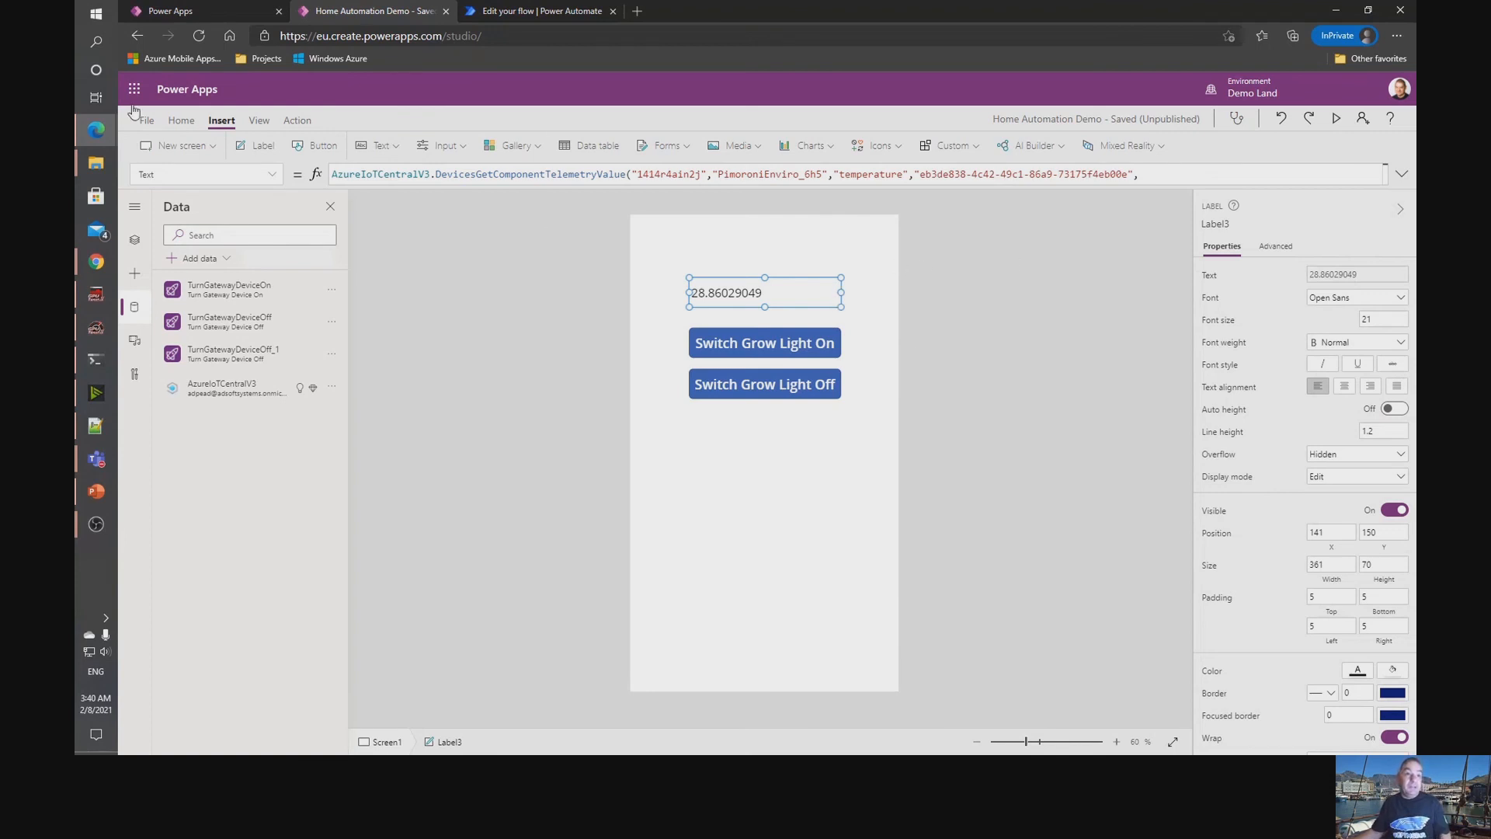
Switch to IoT Central, close the device connection details, and start a new rule named Low Light.
{"action": "mouse_move", "coordinate": [96, 129]}
{"action": "left_click", "coordinate": [175, 101]}
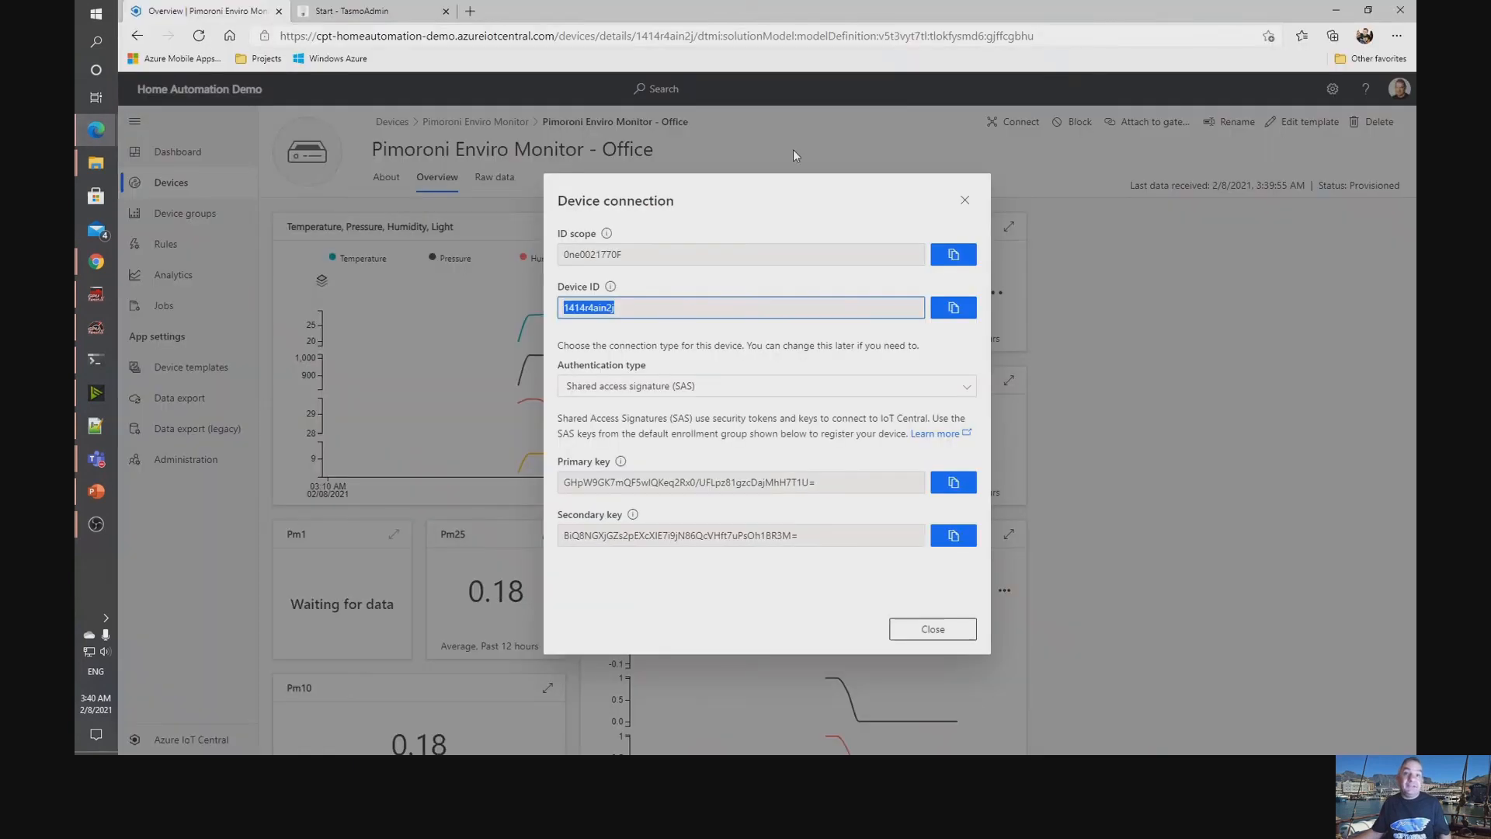
{"action": "left_click", "coordinate": [965, 200]}
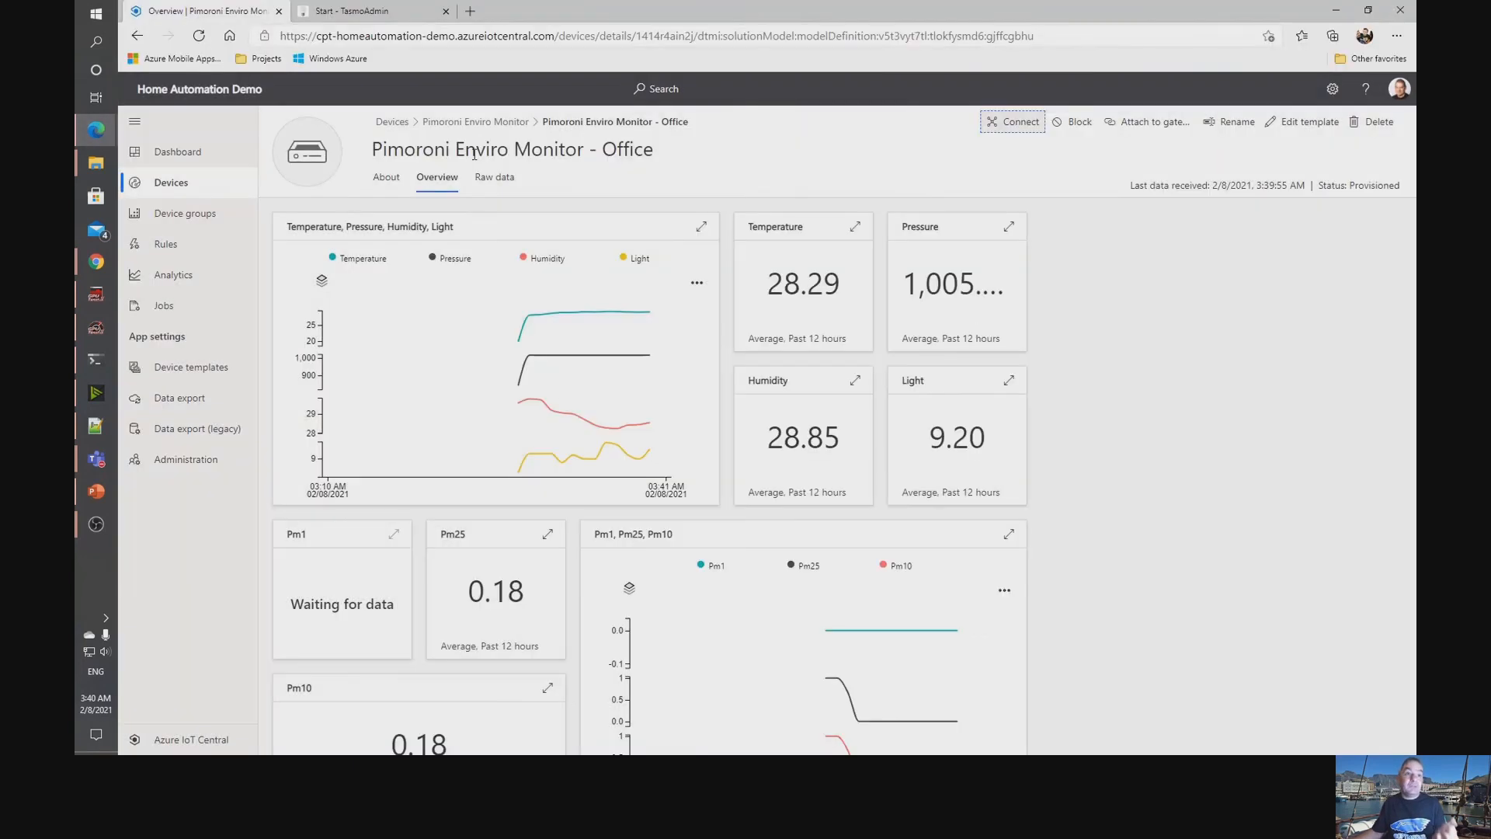
{"action": "left_click", "coordinate": [194, 254]}
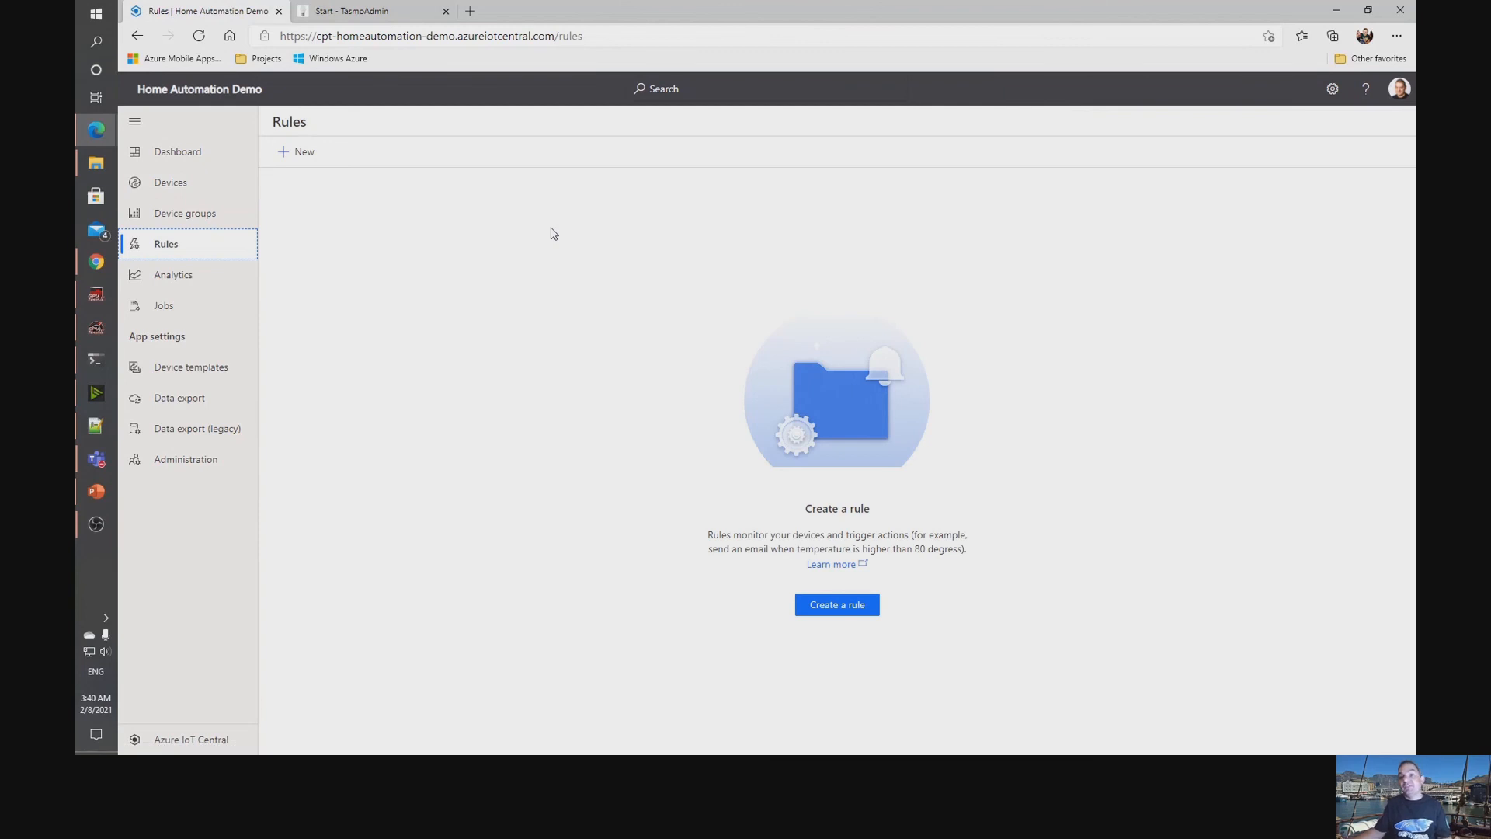
{"action": "left_click", "coordinate": [297, 153]}
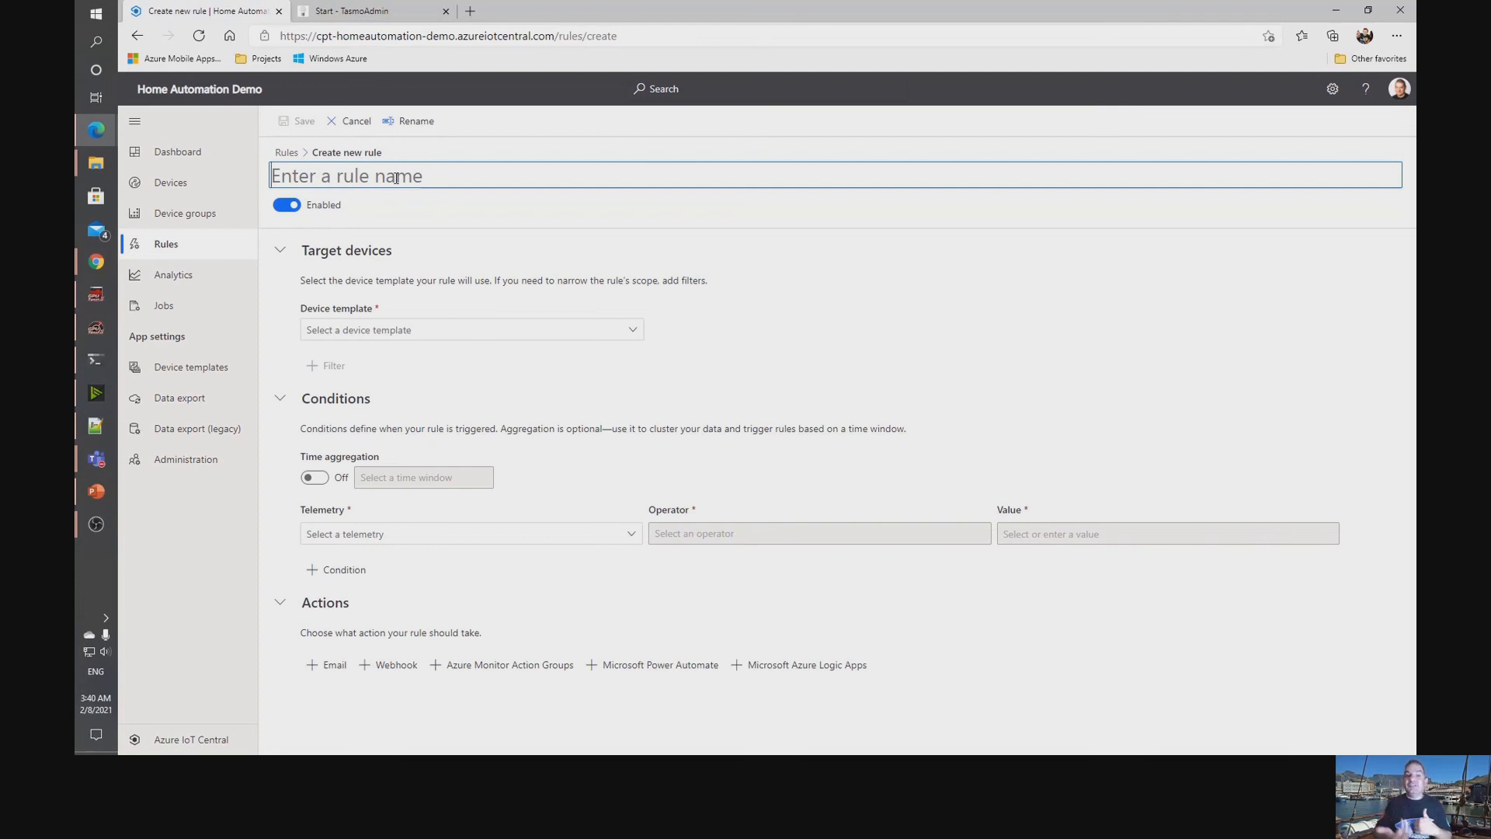
{"action": "type", "text": "Low Light"}
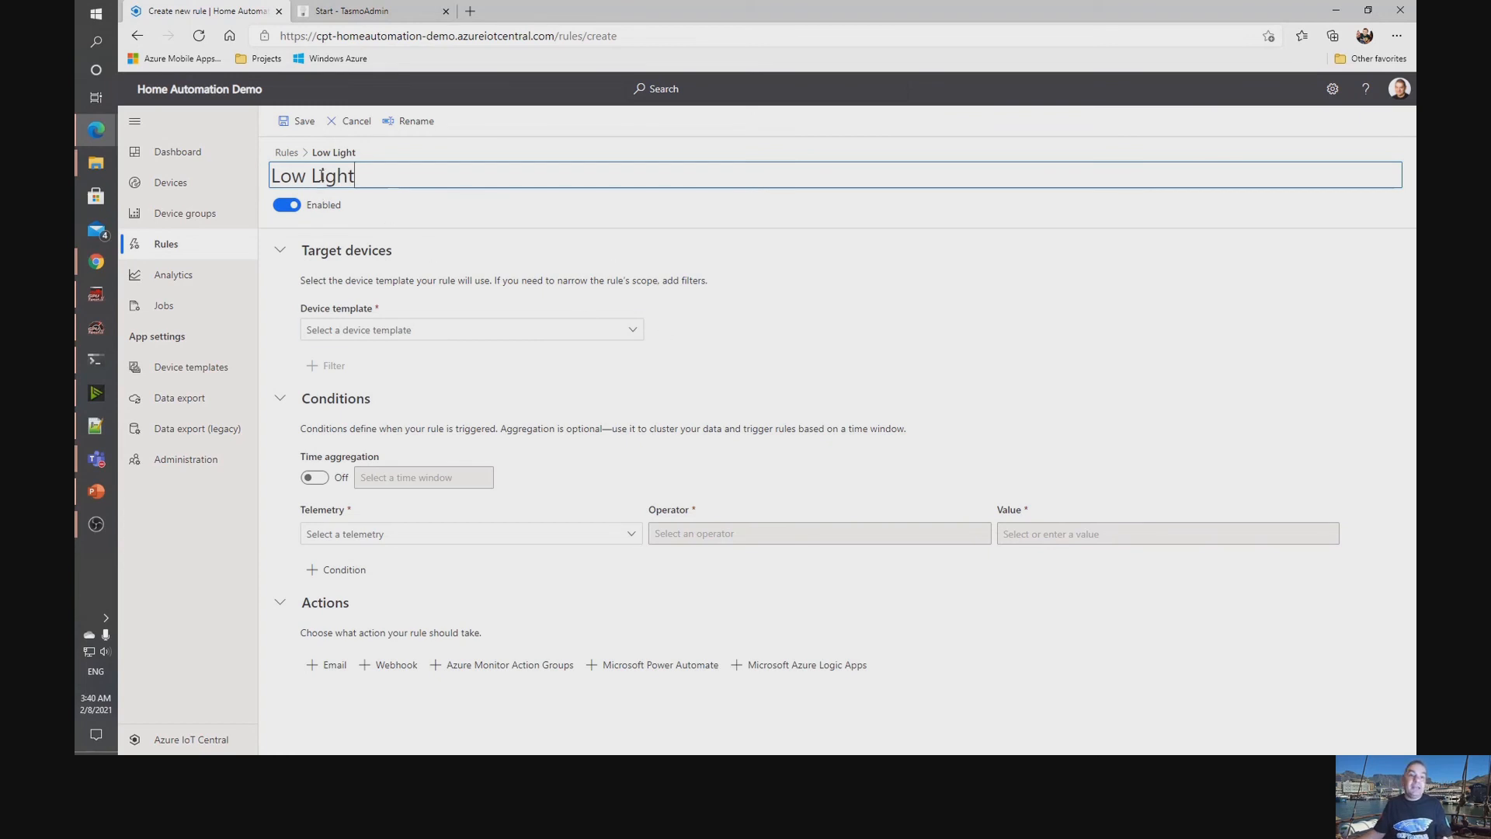
Target the rule at the Pimoroni Enviro Monitor device template and enable time aggregation with a 10-minute window.
{"action": "left_click", "coordinate": [516, 331]}
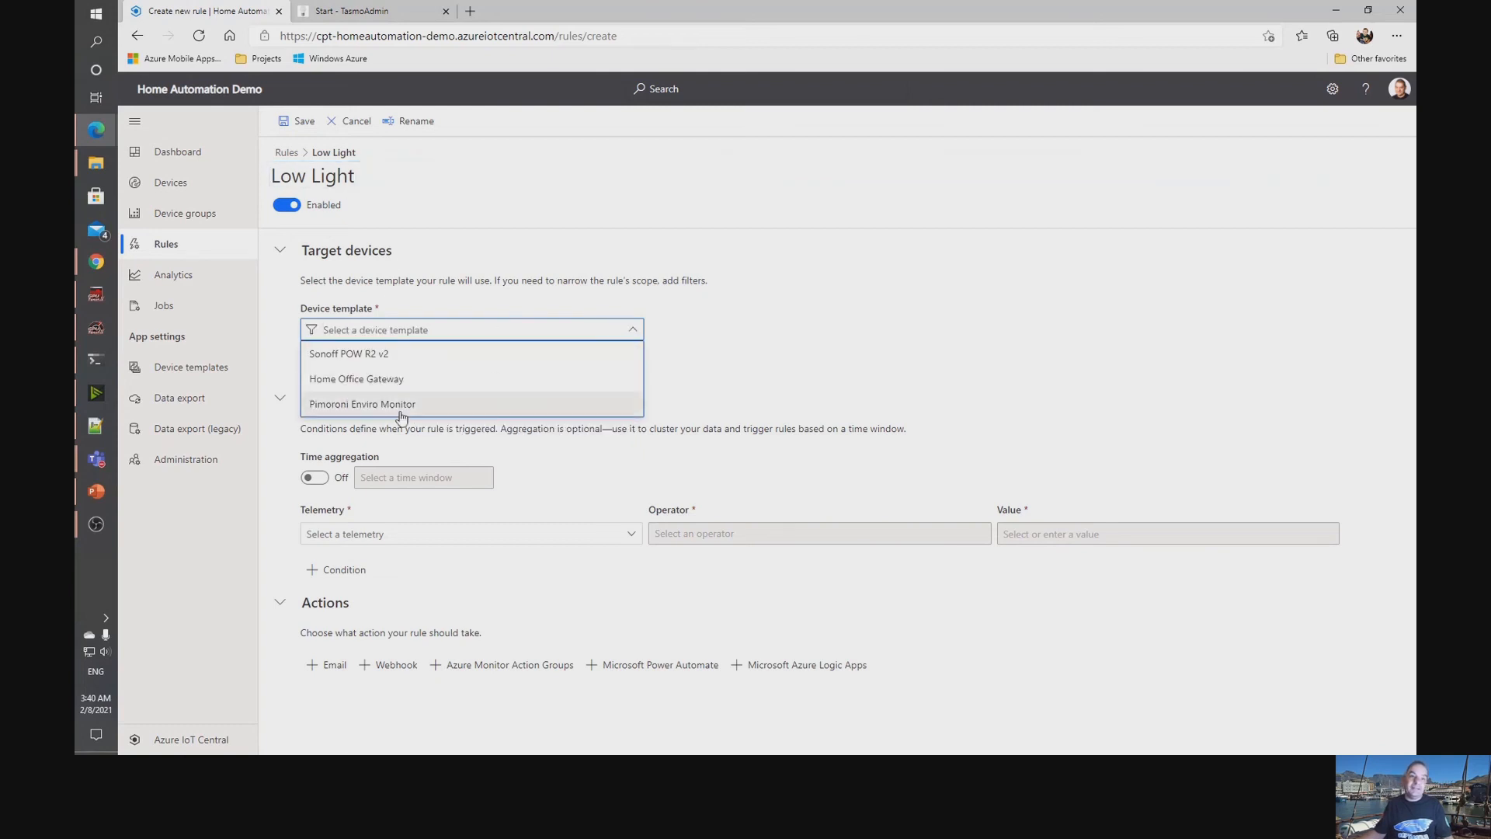
{"action": "left_click", "coordinate": [371, 405]}
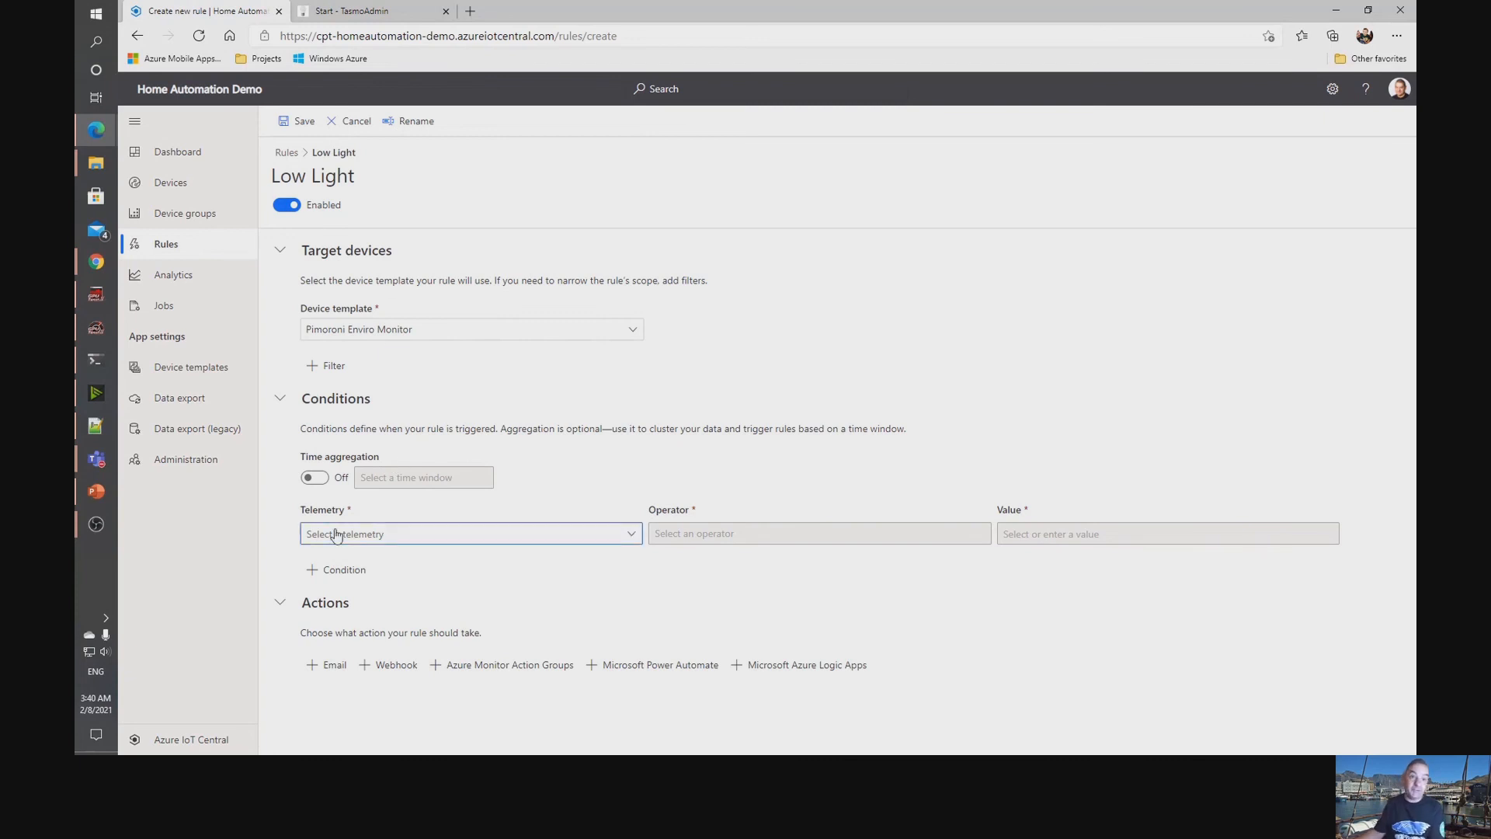
{"action": "left_click", "coordinate": [312, 477]}
{"action": "left_click", "coordinate": [423, 477]}
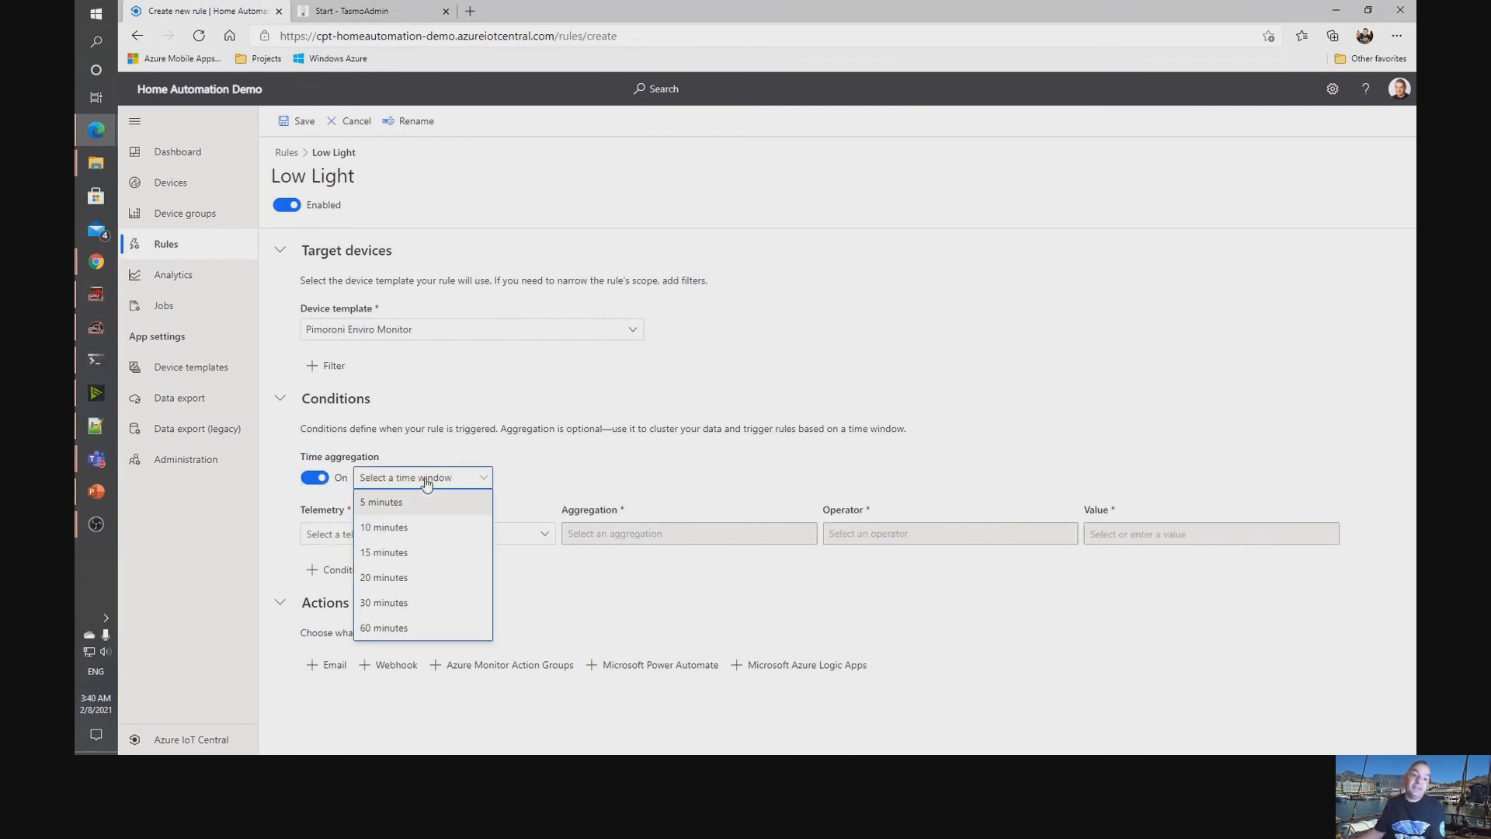
{"action": "left_click", "coordinate": [407, 528]}
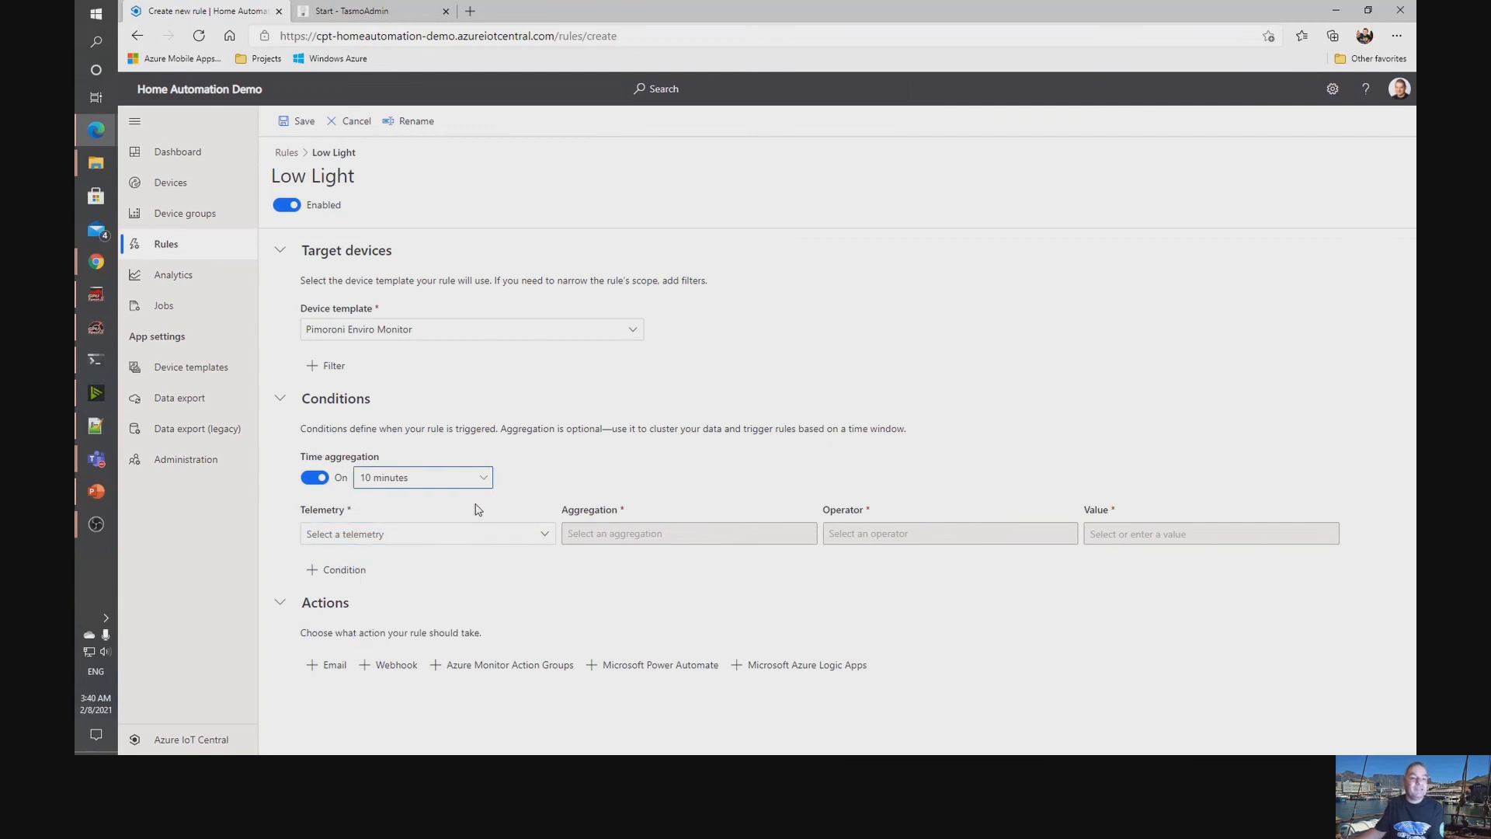
Add a rule condition for average Light telemetry is less than 100, and save the Low Light rule.
{"action": "left_click", "coordinate": [376, 535]}
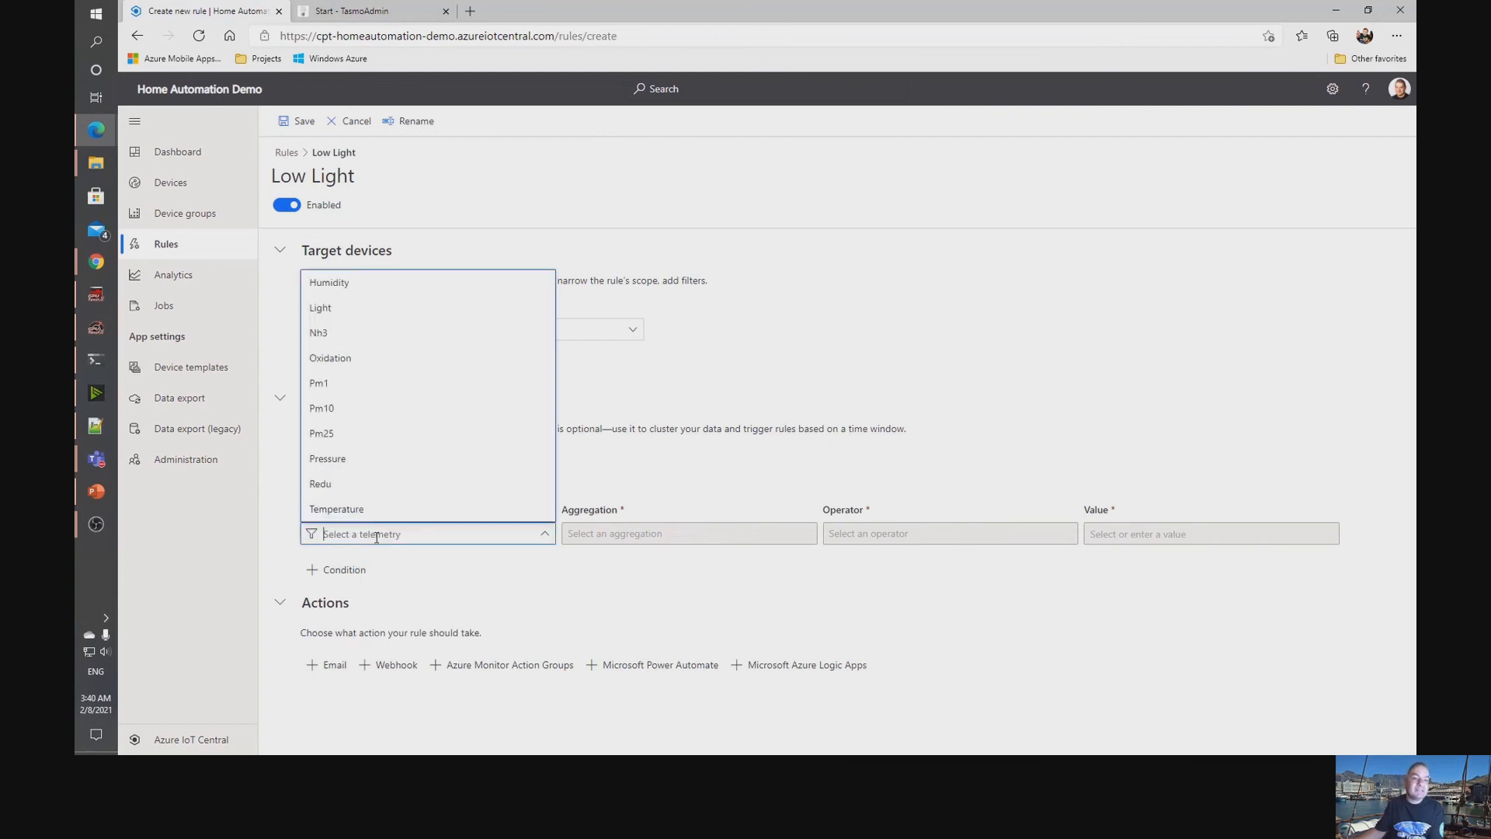
{"action": "left_click", "coordinate": [327, 308]}
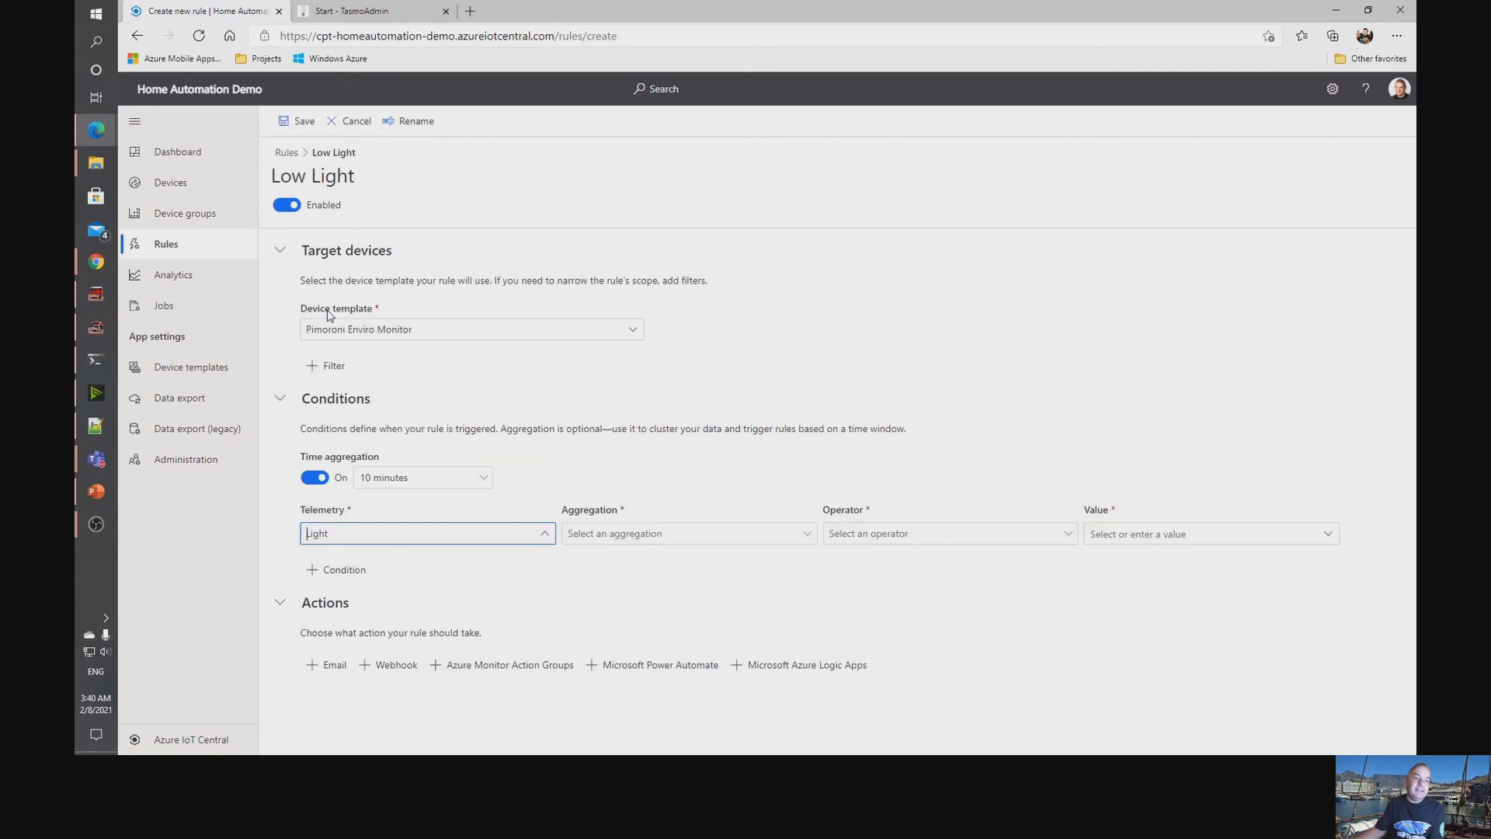
{"action": "left_click", "coordinate": [610, 534]}
{"action": "left_click", "coordinate": [585, 559]}
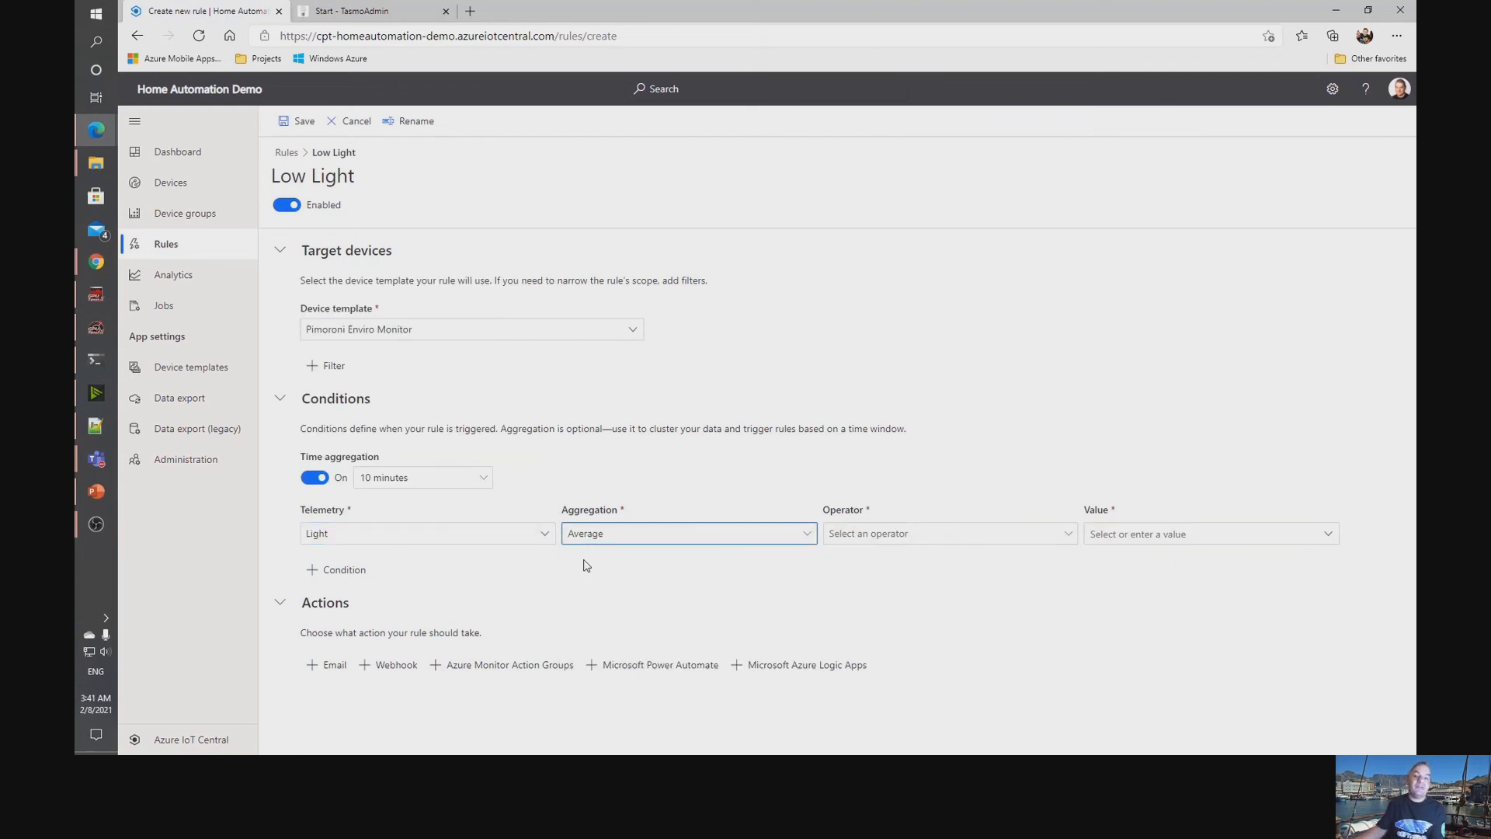
{"action": "left_click", "coordinate": [879, 543]}
{"action": "left_click", "coordinate": [882, 661]}
{"action": "left_click", "coordinate": [1152, 532]}
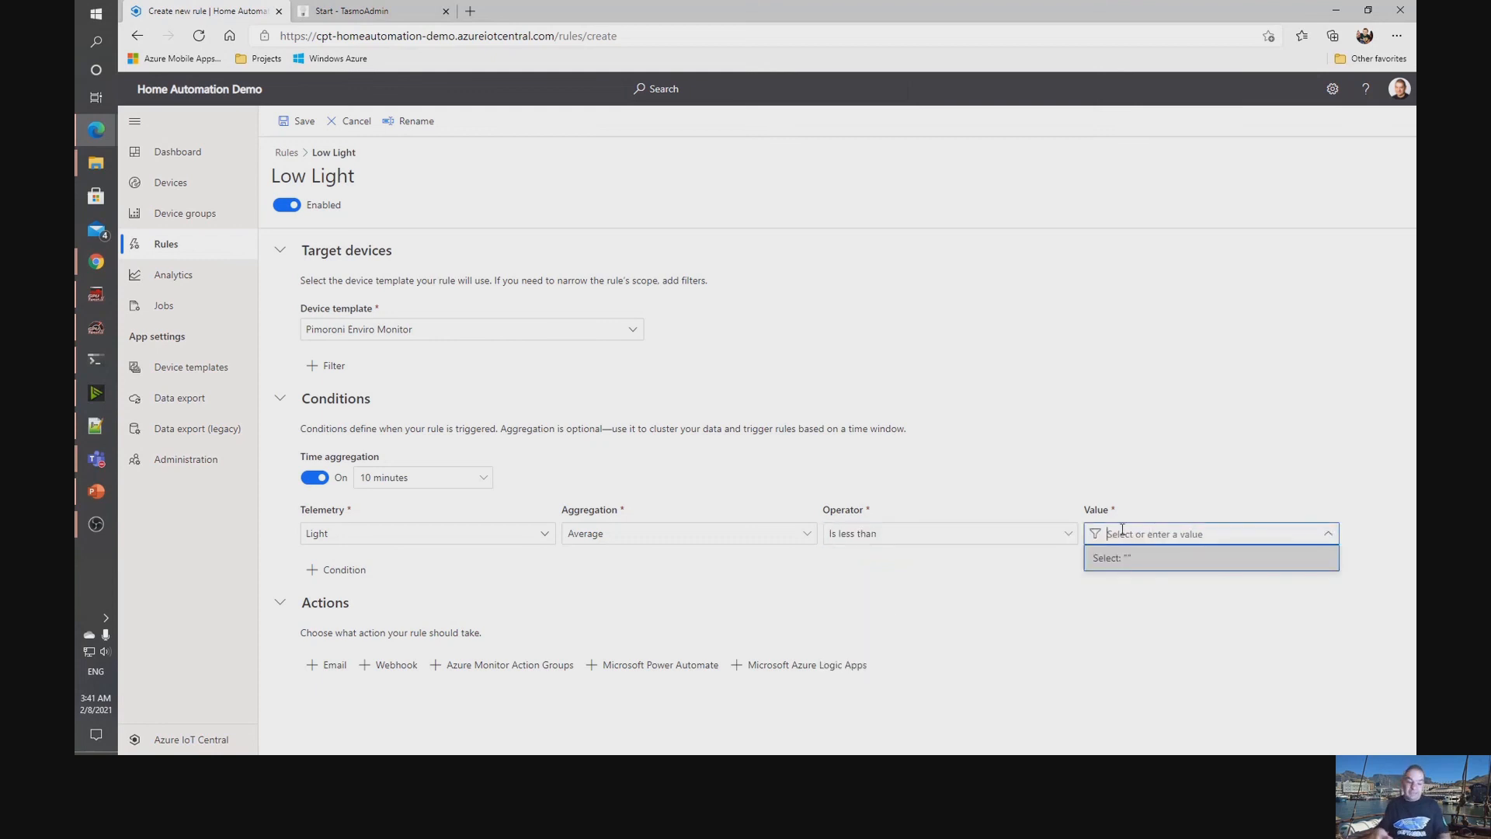
{"action": "type", "text": "100"}
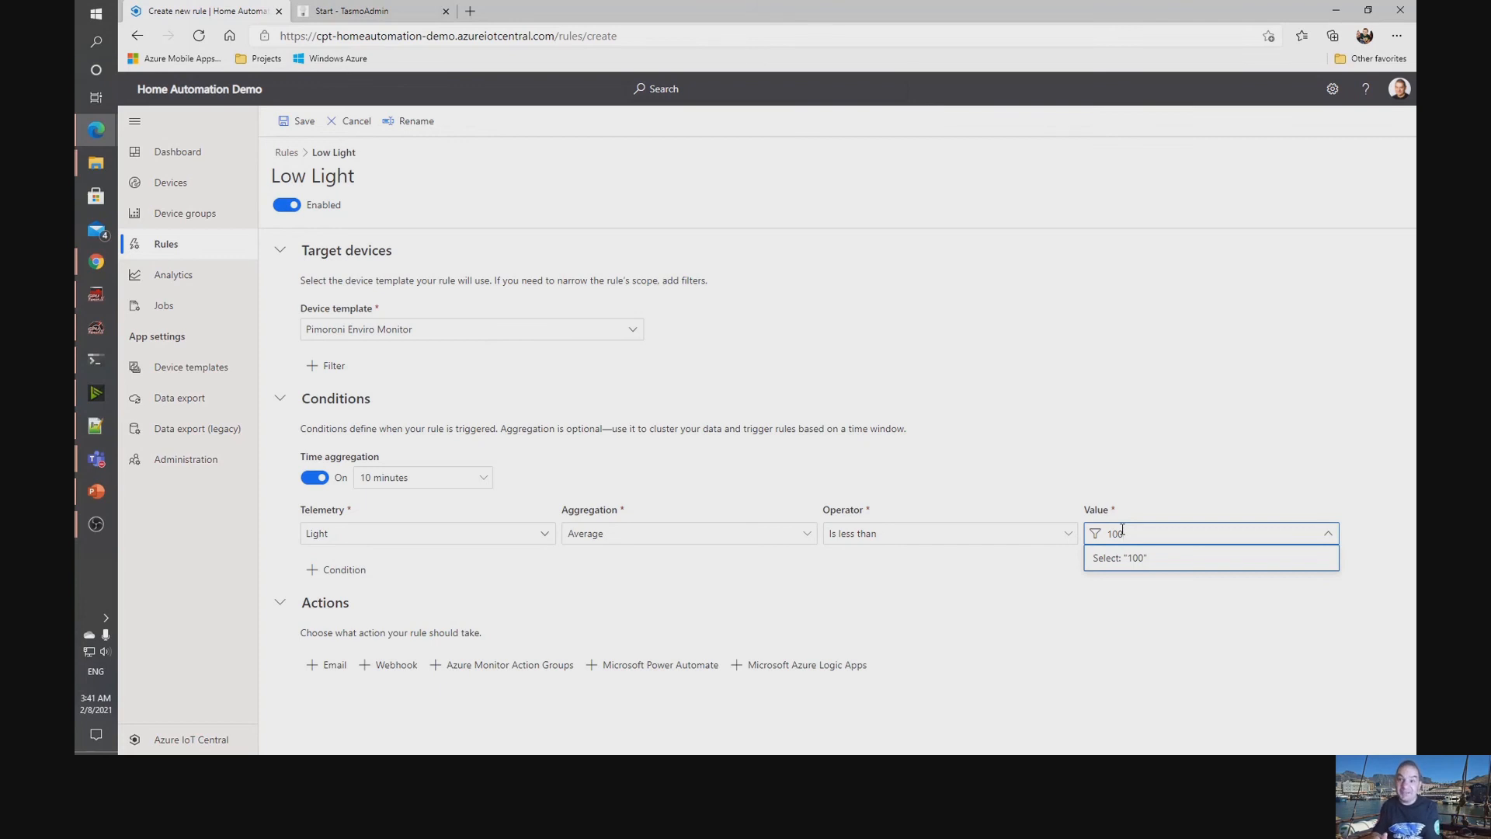
{"action": "key", "text": "Return"}
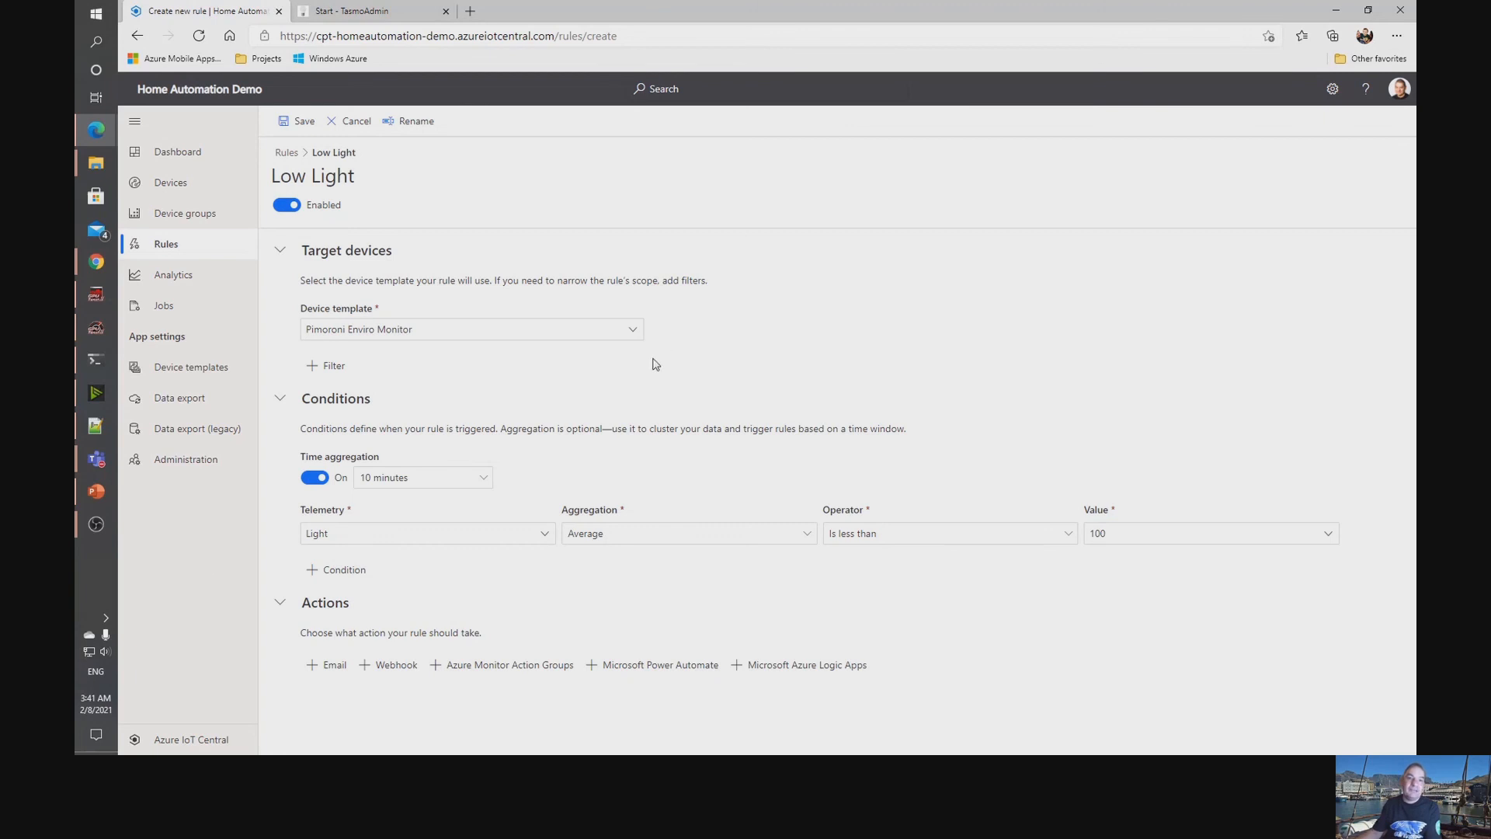
{"action": "left_click", "coordinate": [298, 121]}
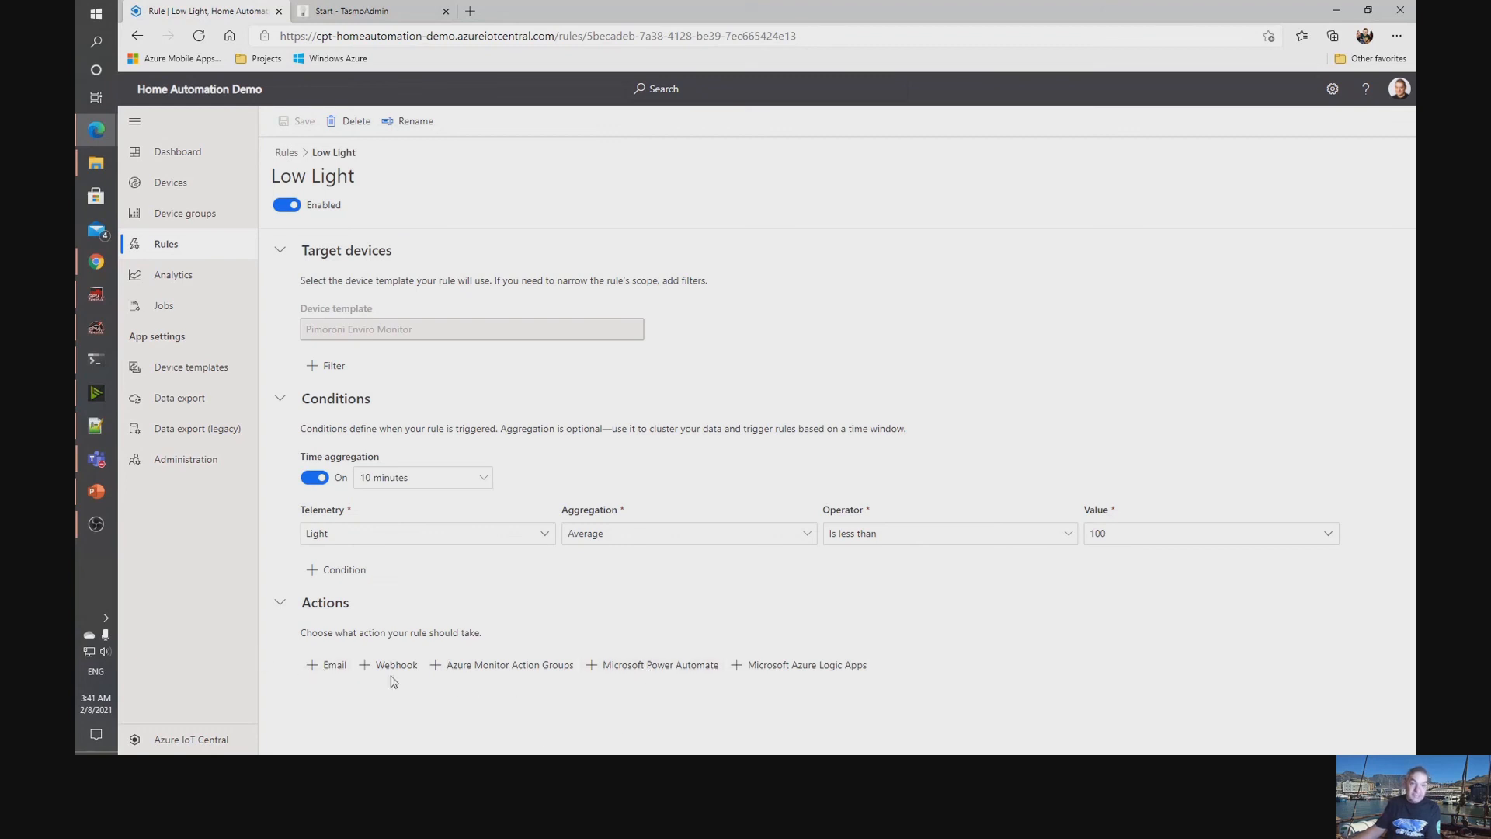
Open and dismiss the rule's Power Automate prompt, and in Power Automate start an automated cloud flow named Low Light Flow.
{"action": "left_click", "coordinate": [649, 671]}
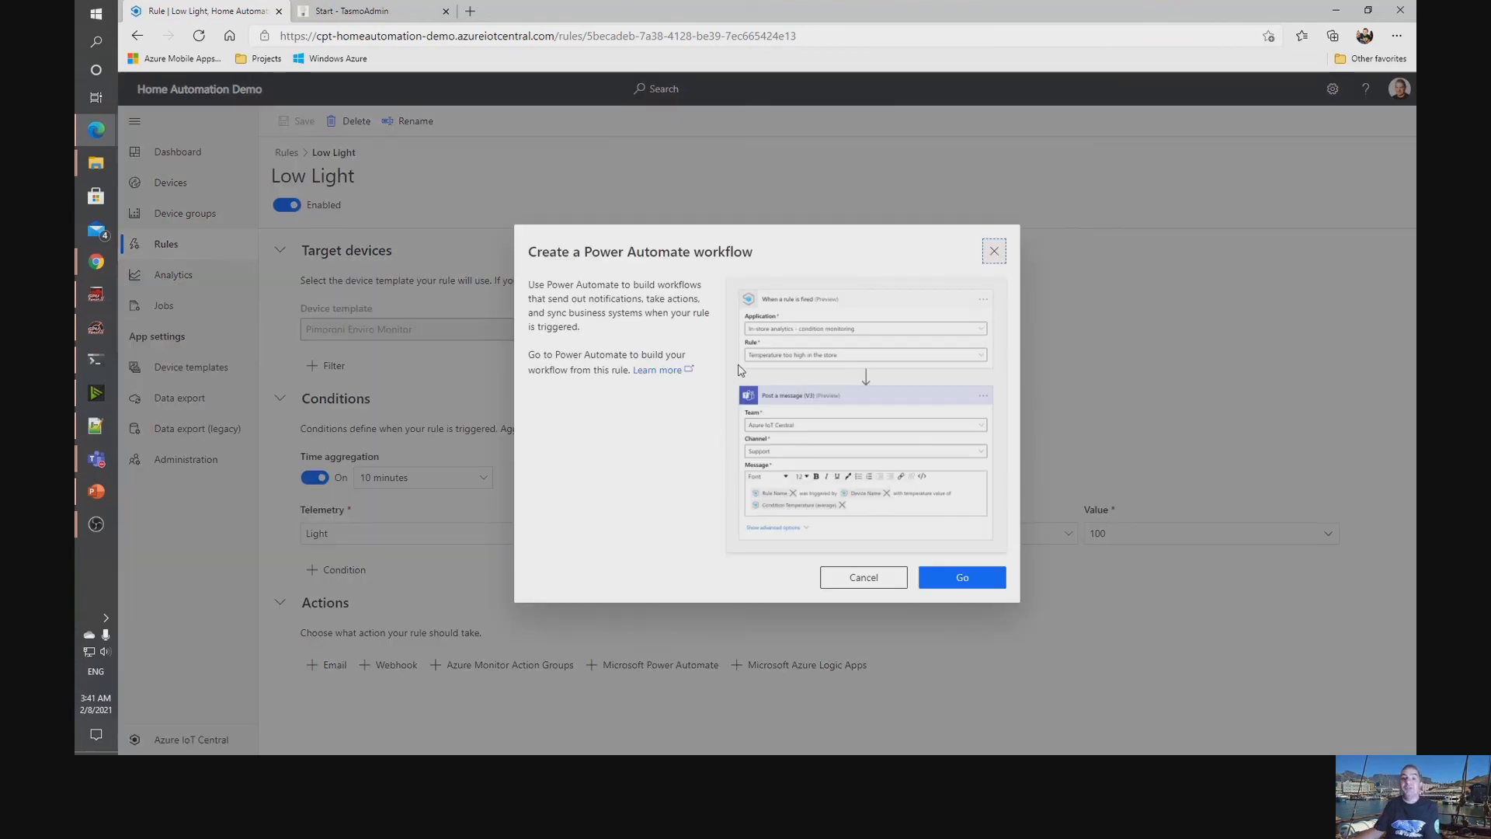
{"action": "left_click", "coordinate": [994, 251]}
{"action": "mouse_move", "coordinate": [101, 132]}
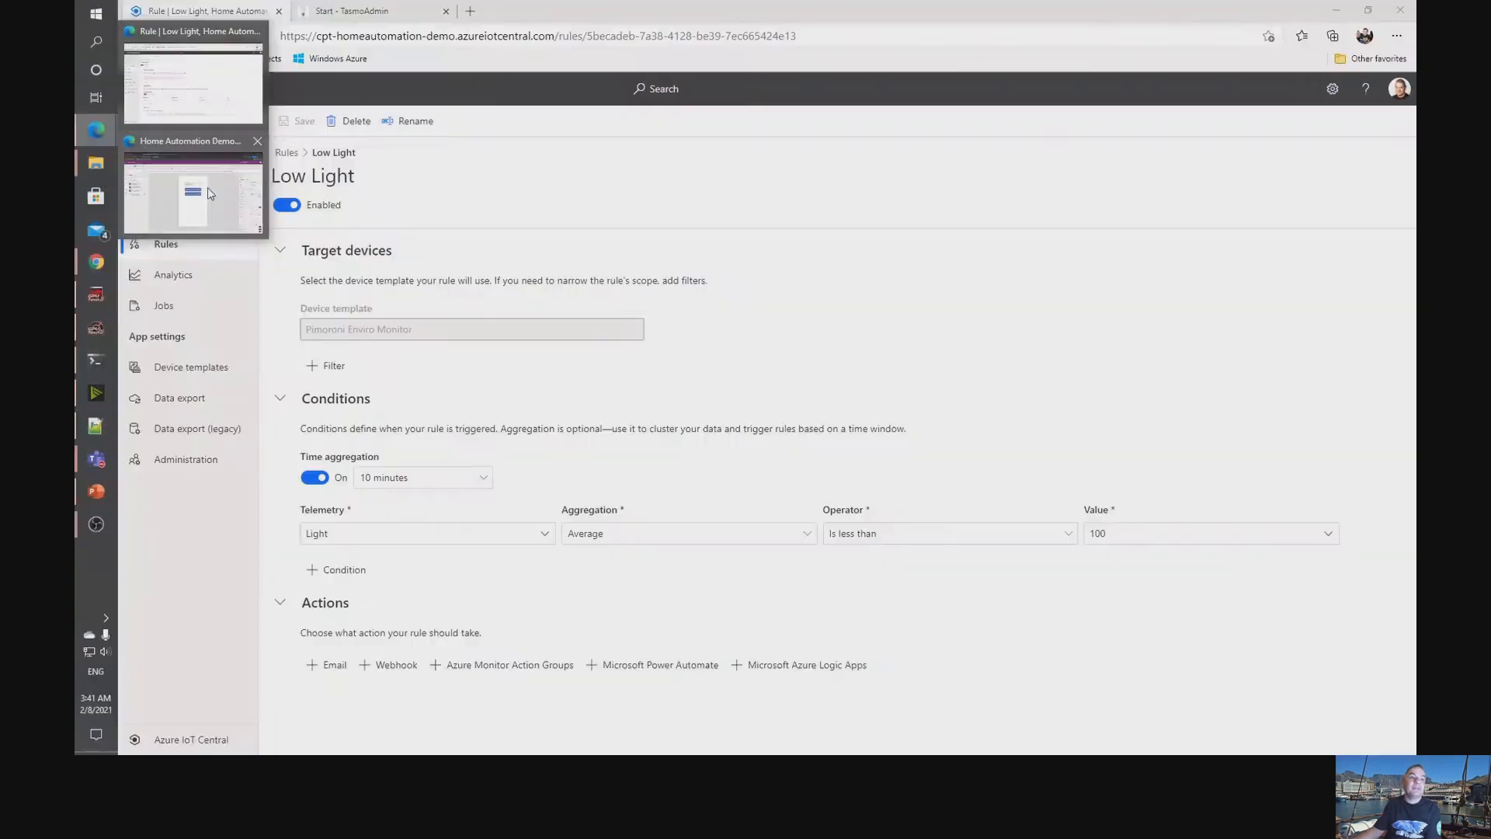
{"action": "left_click", "coordinate": [207, 188]}
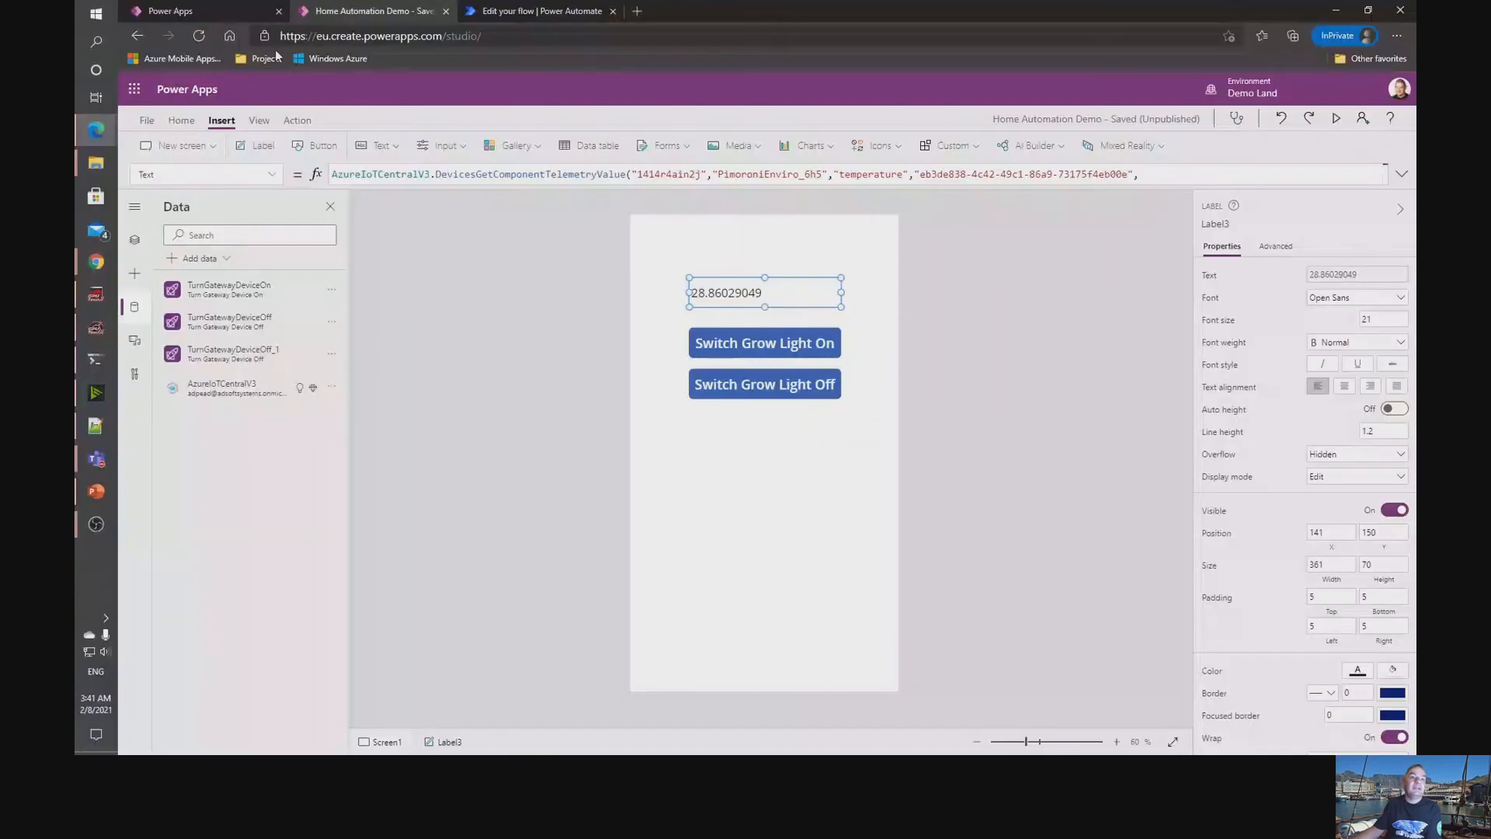
{"action": "left_click", "coordinate": [522, 9]}
{"action": "left_click", "coordinate": [315, 122]}
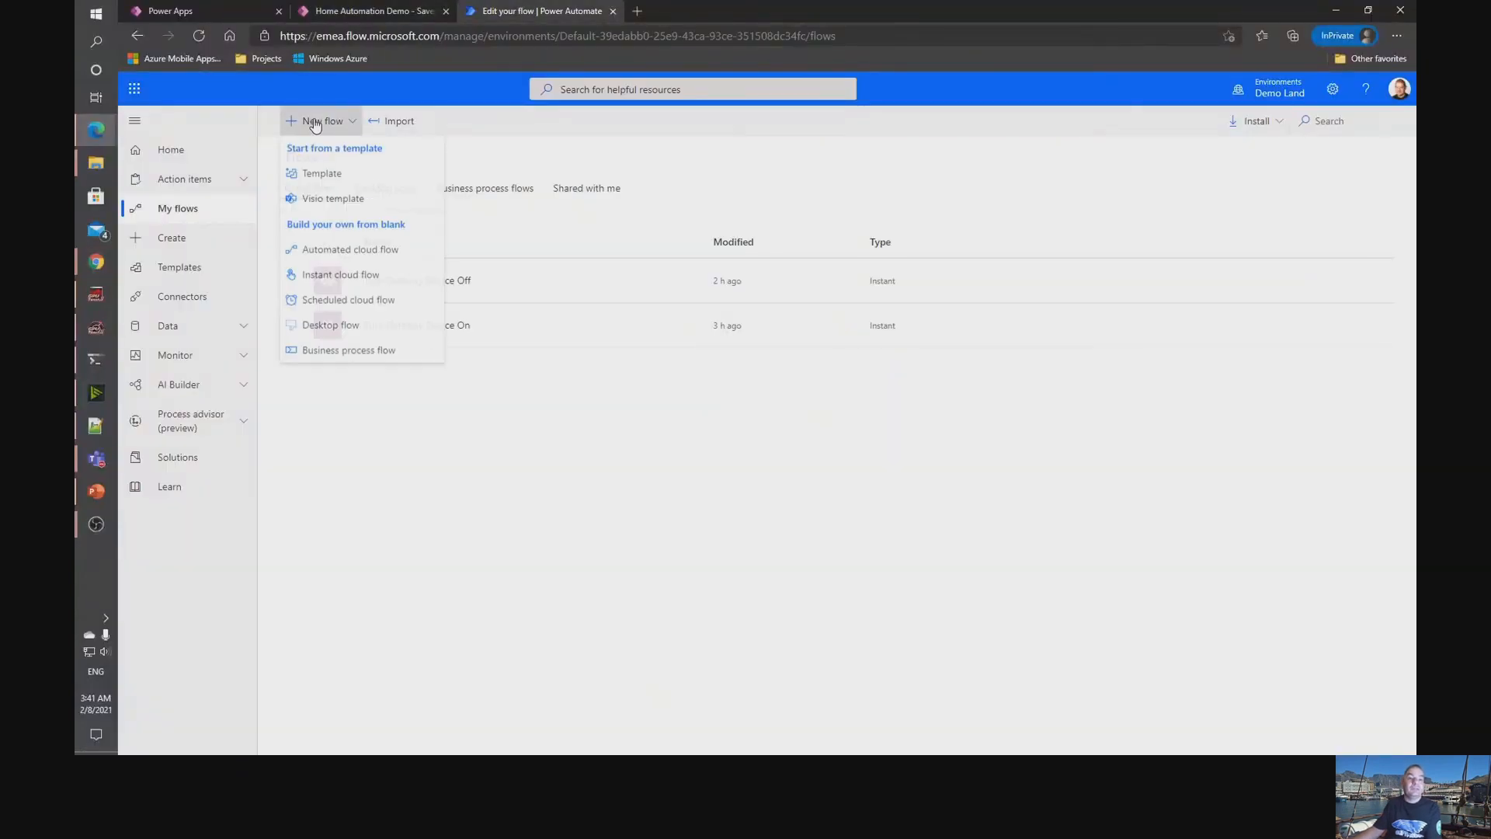
{"action": "left_click", "coordinate": [345, 252]}
{"action": "type", "text": "Low Light Flow"}
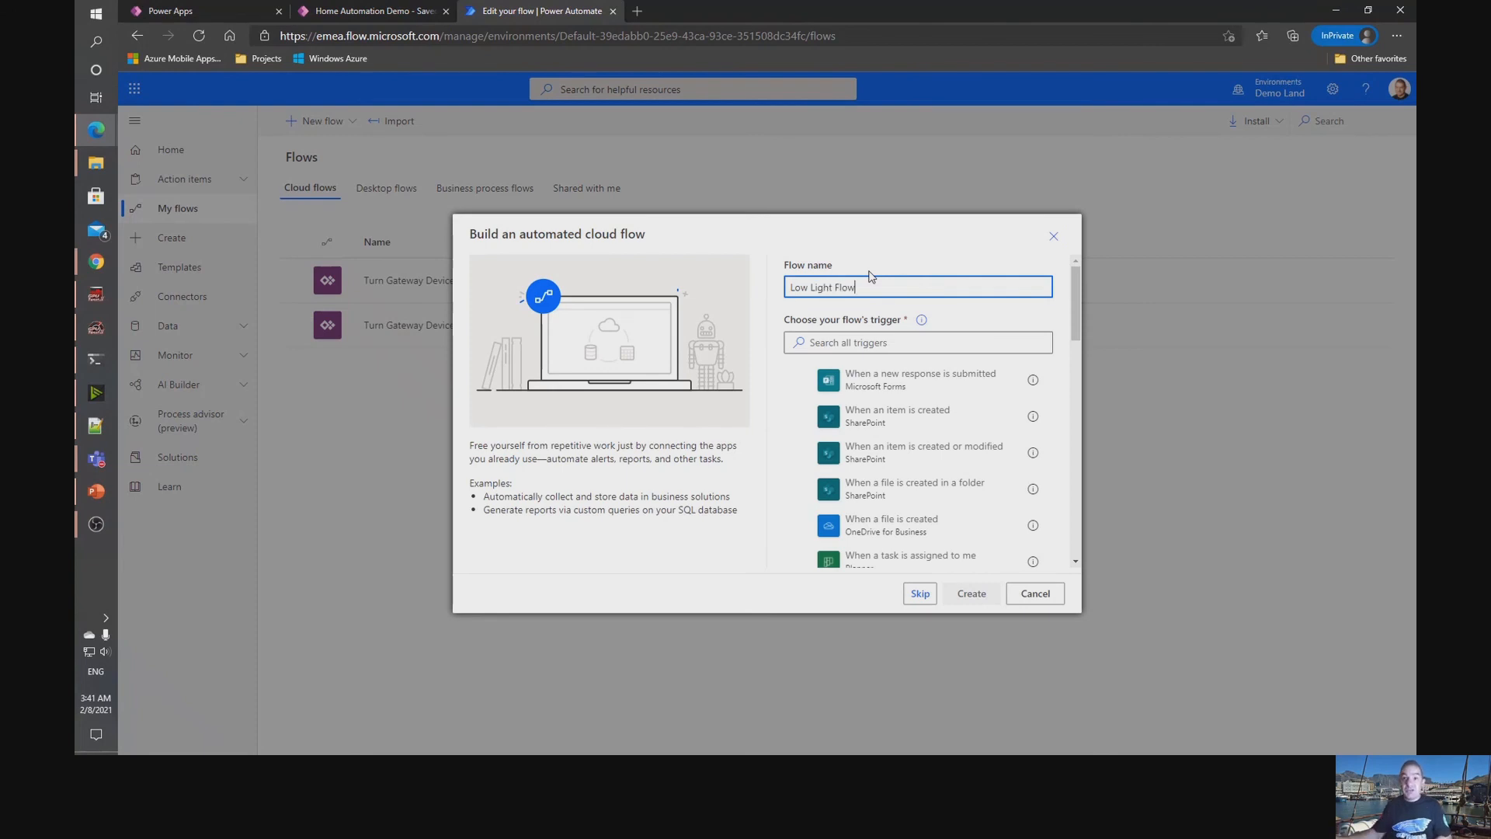
Search the triggers for iot, choose Azure IoT Central V3's "When a rule is fired", and create the flow.
{"action": "left_click", "coordinate": [885, 341]}
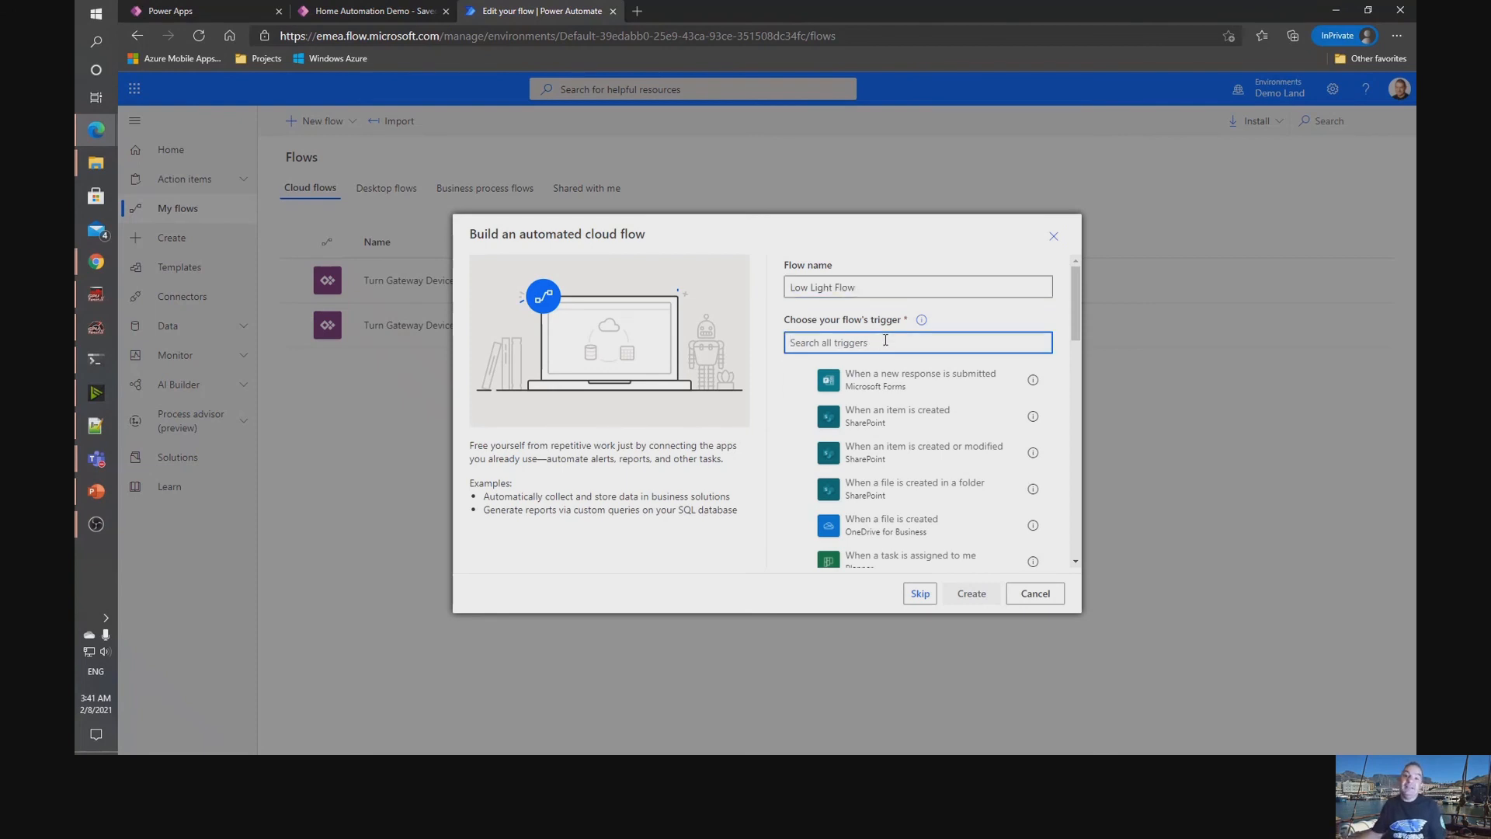
{"action": "type", "text": "iot"}
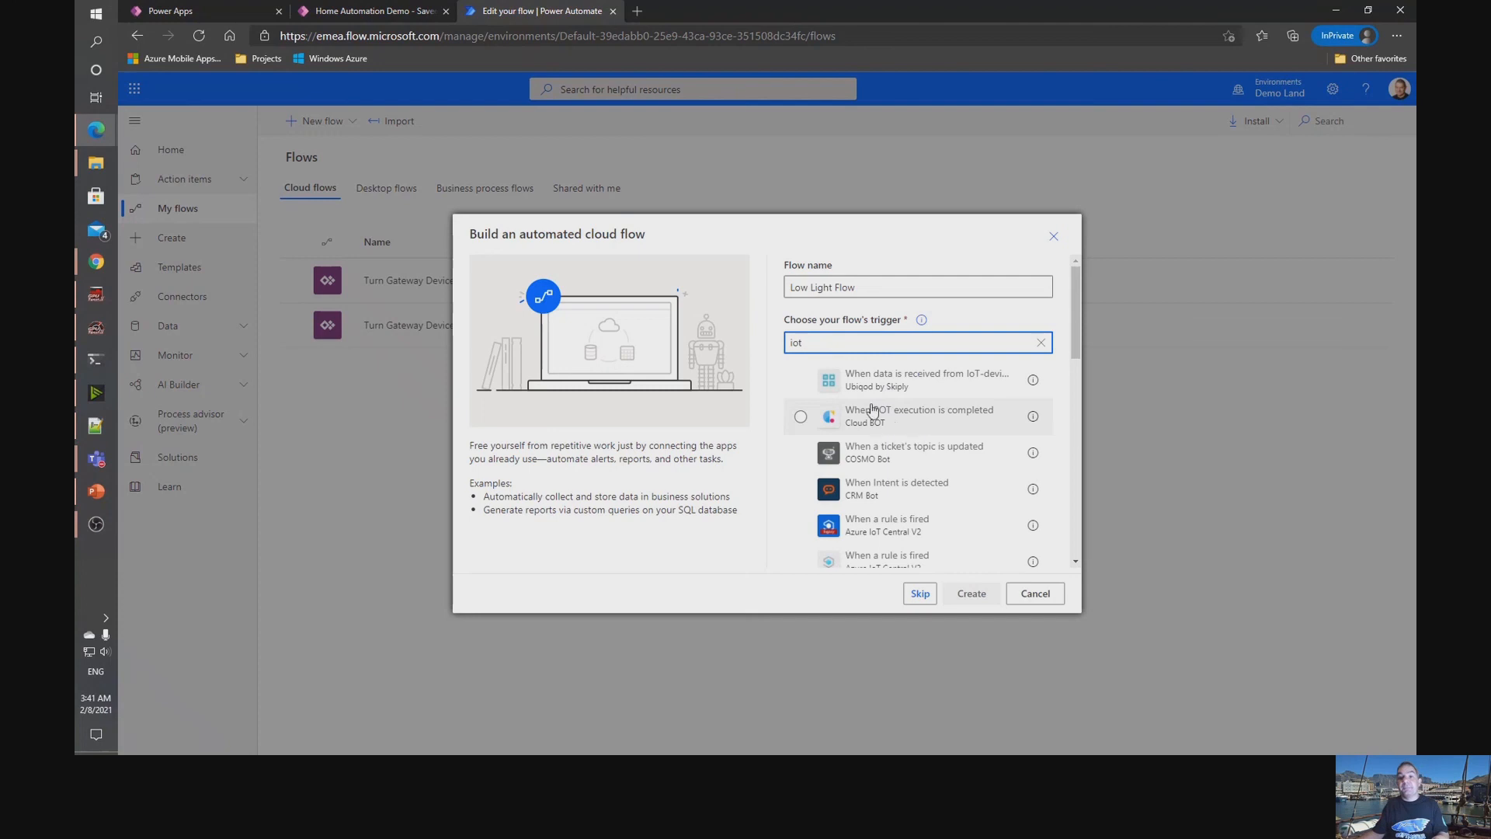
{"action": "scroll", "coordinate": [882, 509], "scroll_direction": "down", "scroll_amount": 1}
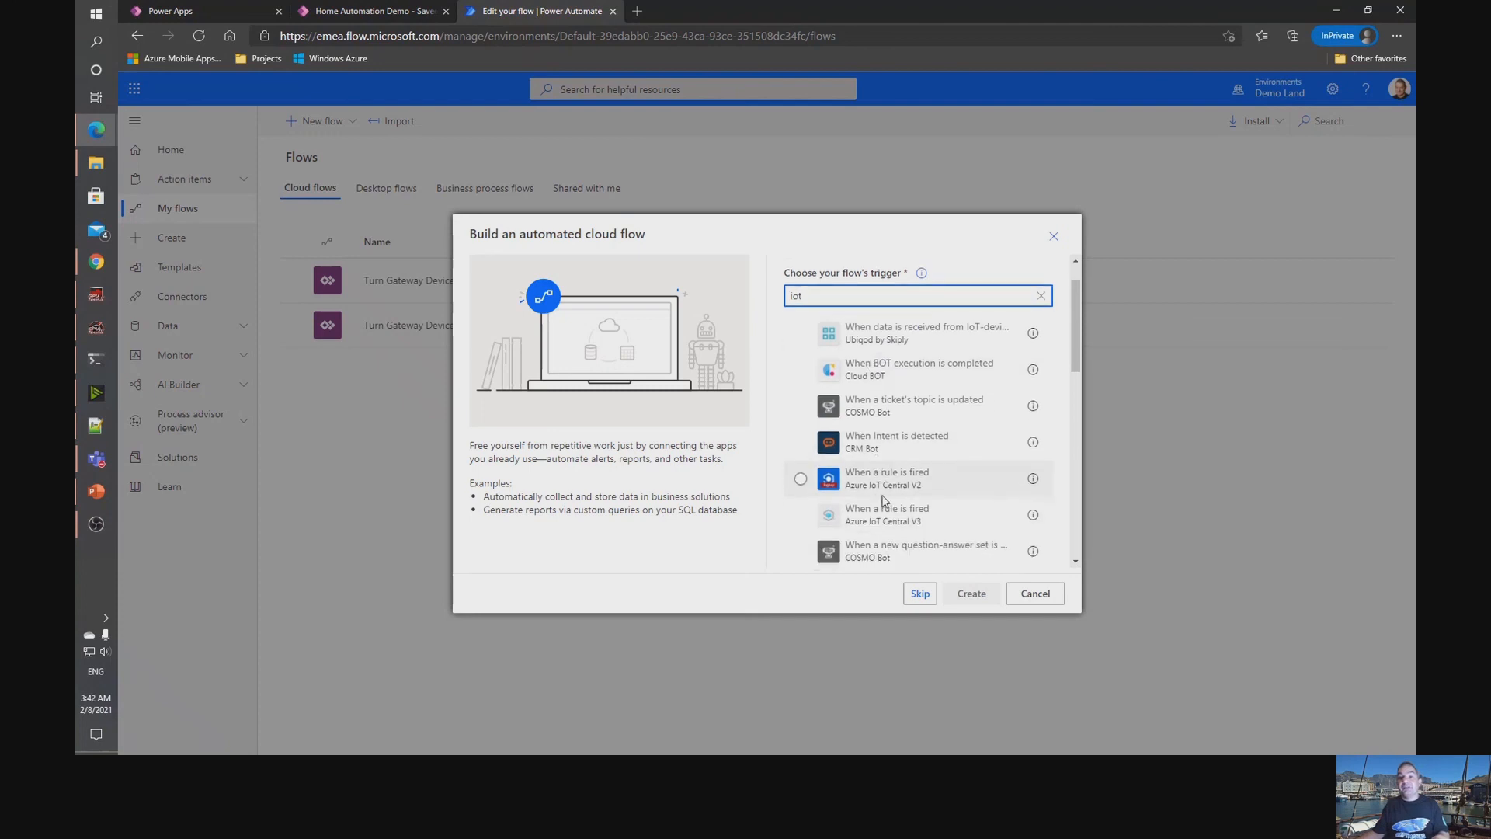
{"action": "left_click", "coordinate": [882, 523]}
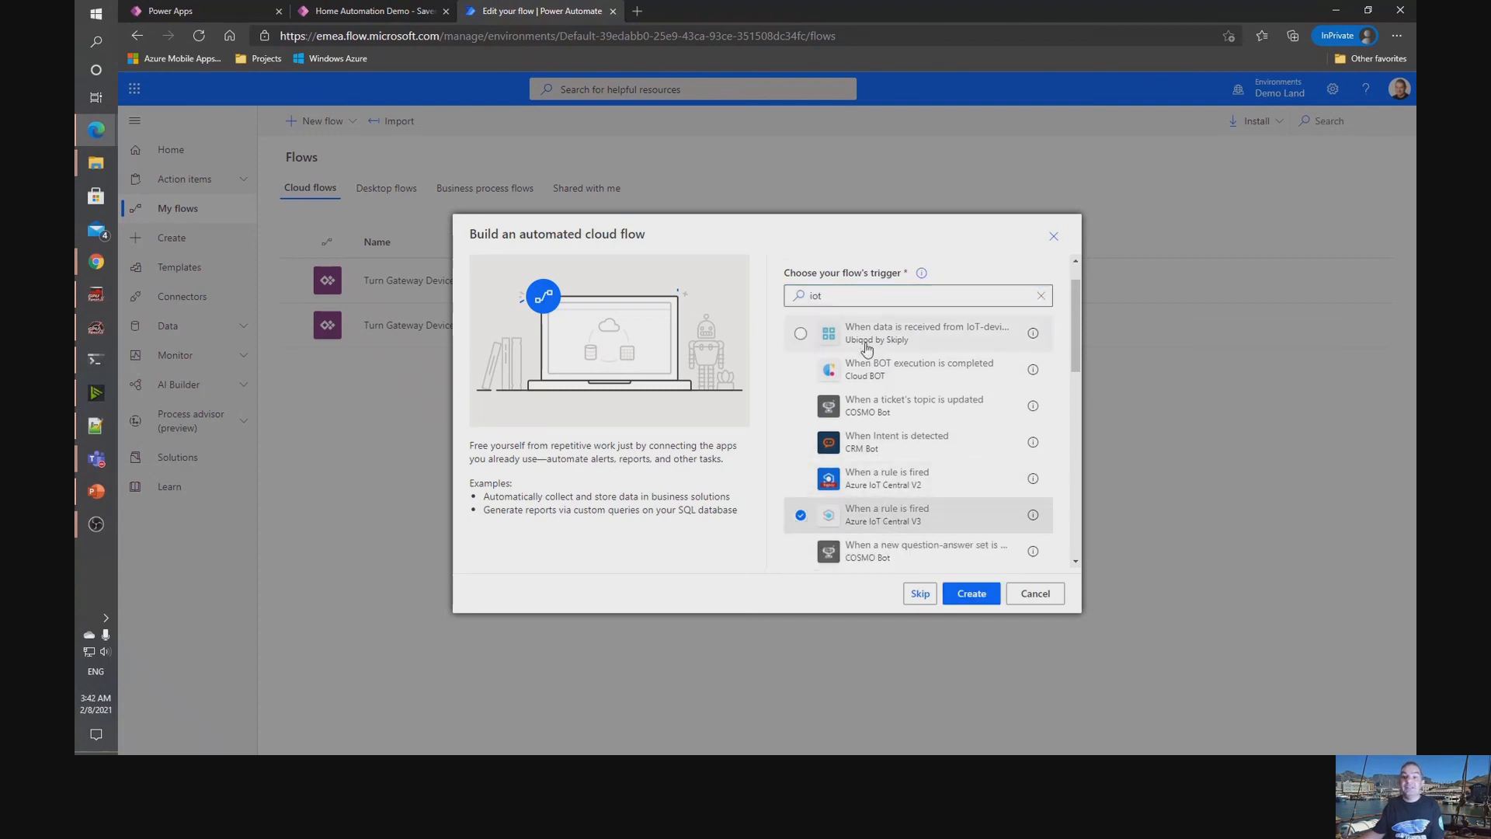
{"action": "left_click", "coordinate": [972, 595]}
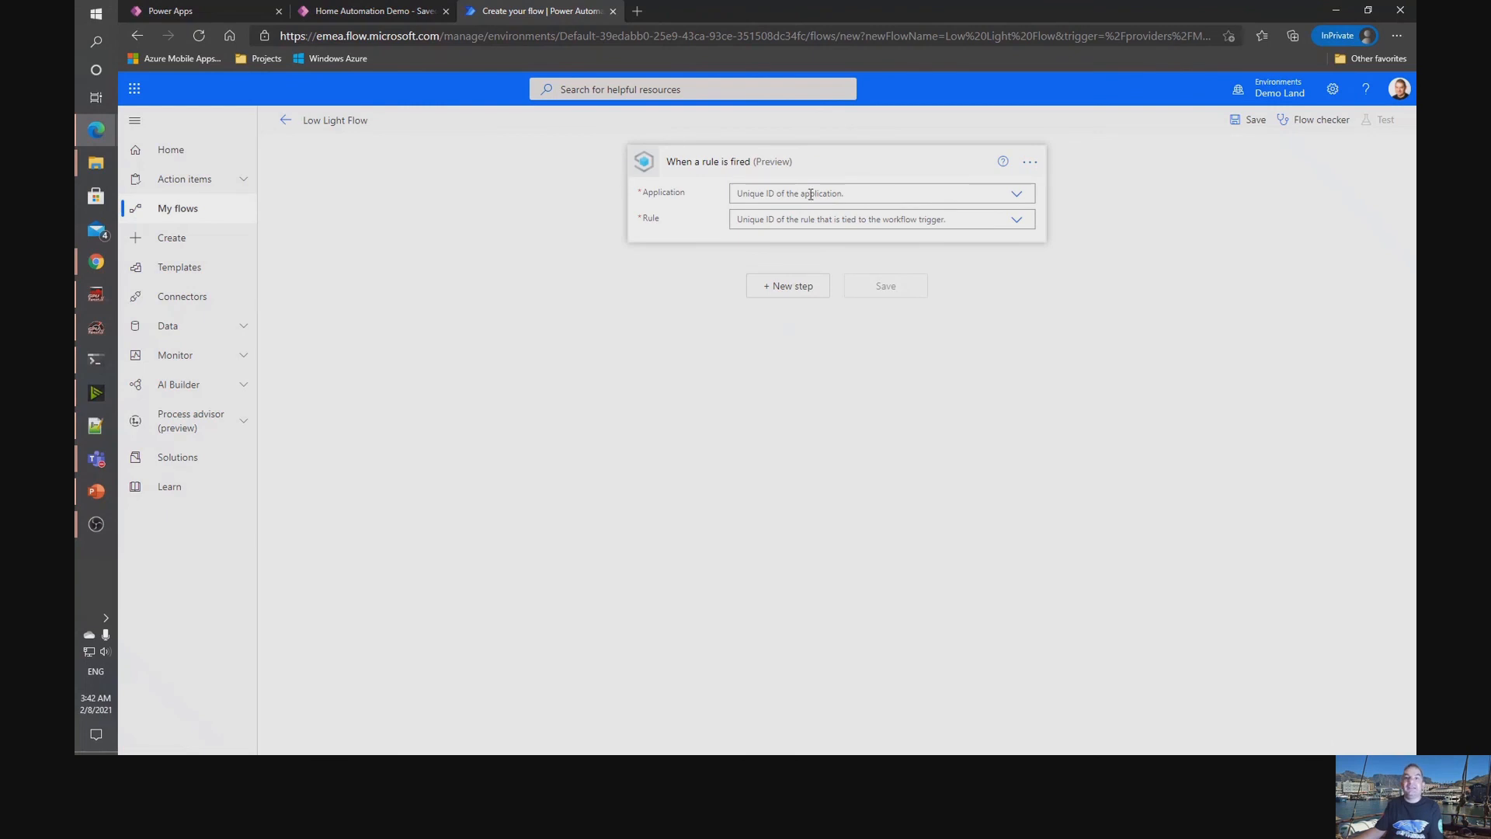
Set the trigger's application to Home Automation Demo and its rule to Low Light.
{"action": "left_click", "coordinate": [1017, 194]}
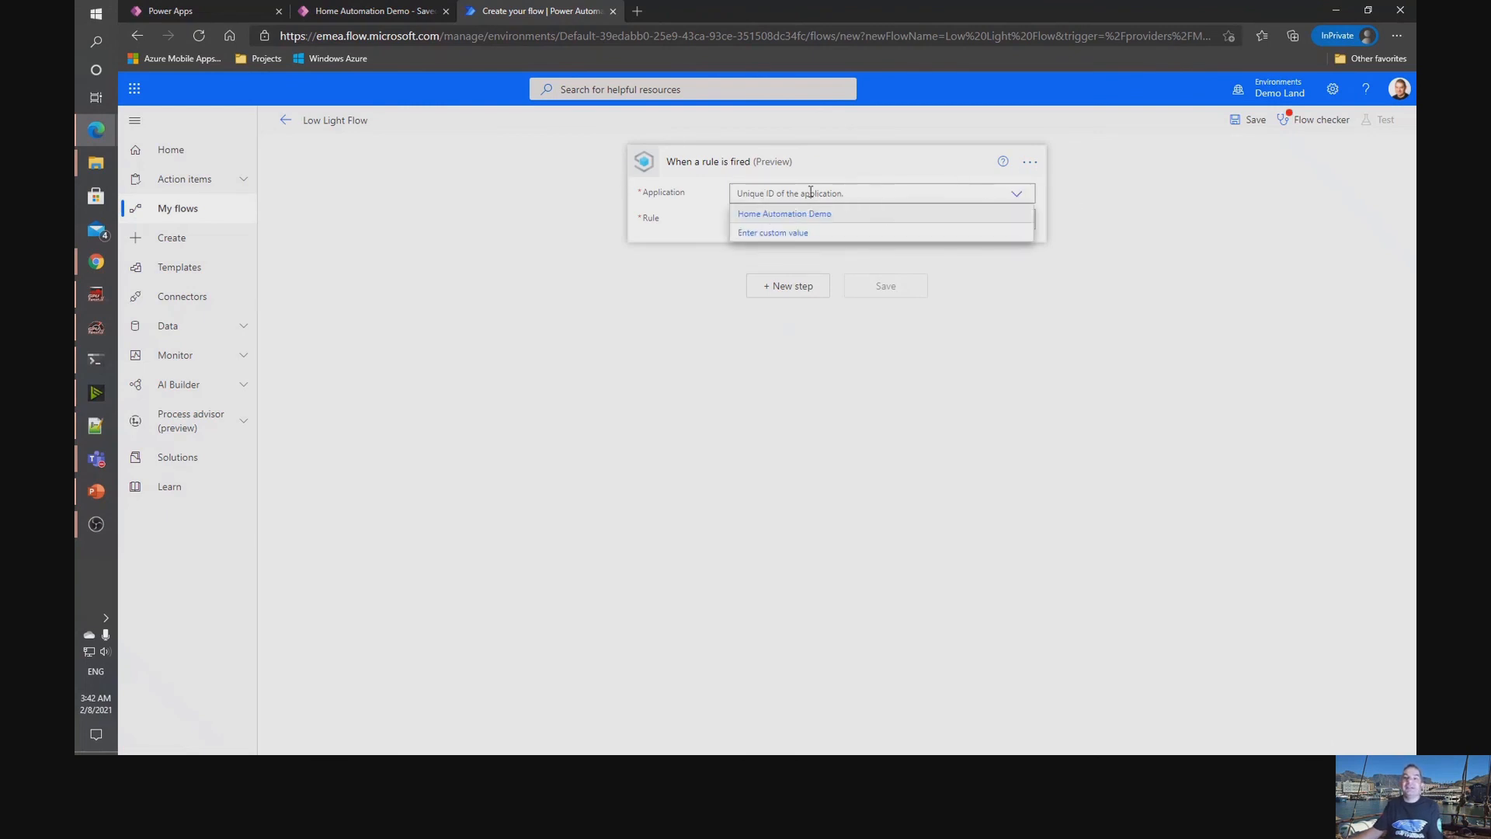
{"action": "left_click", "coordinate": [776, 216]}
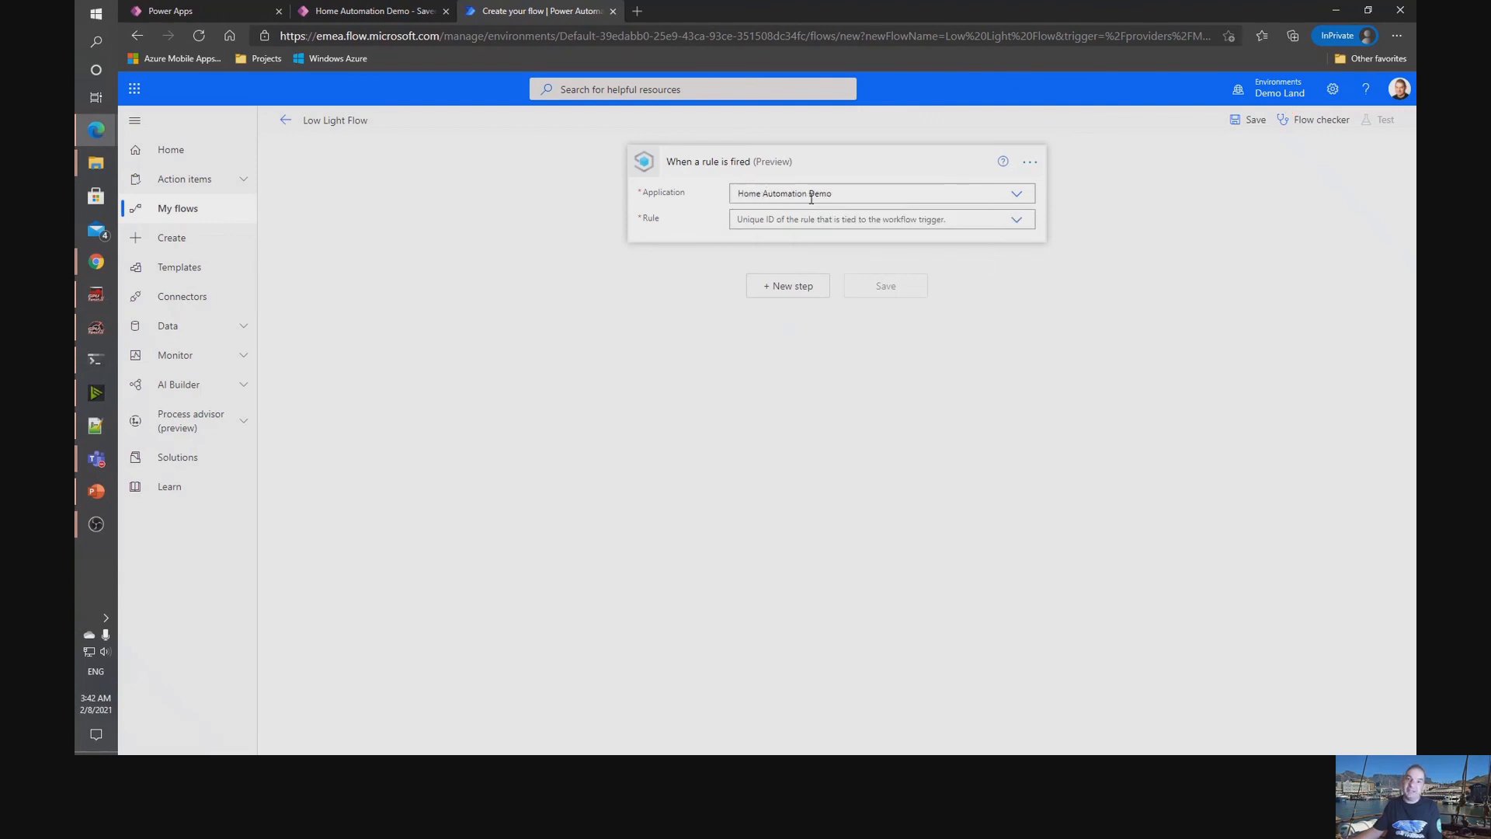
{"action": "left_click", "coordinate": [1017, 223]}
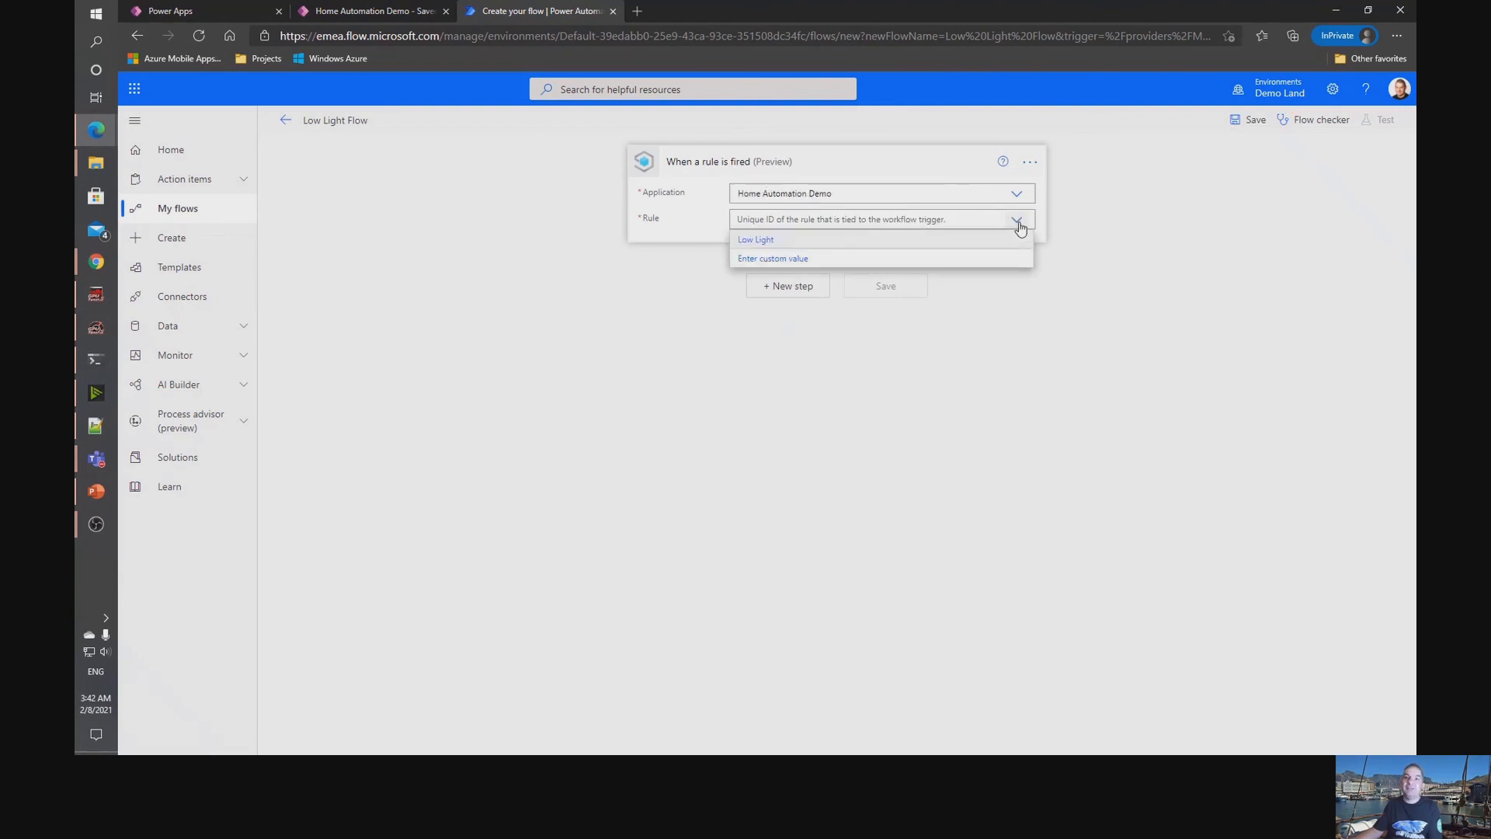
{"action": "left_click", "coordinate": [757, 242]}
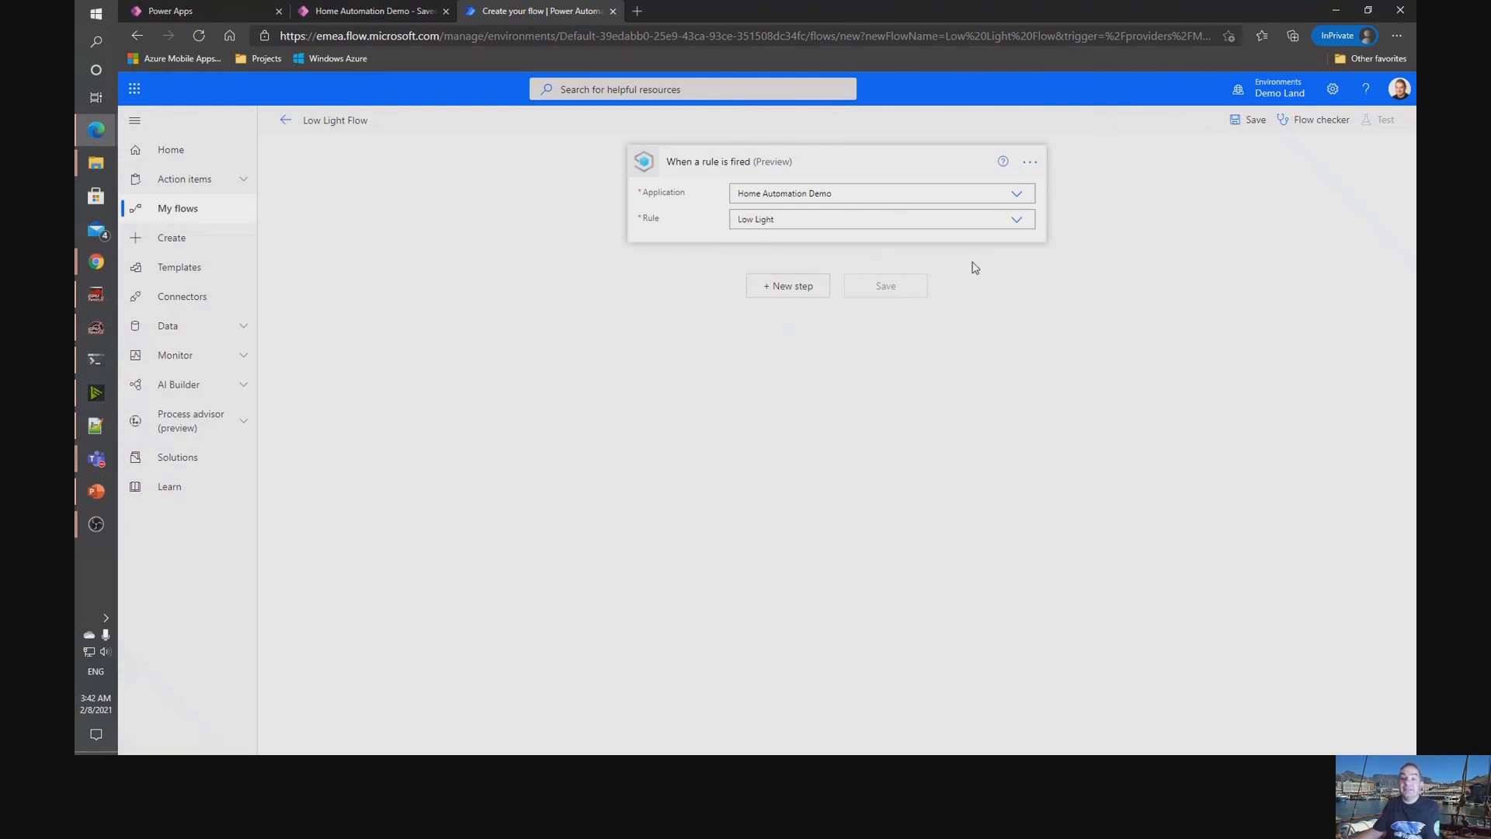
Add the Azure IoT Central V3 action "Execute a device command" as a new step after the trigger.
{"action": "left_click", "coordinate": [779, 289]}
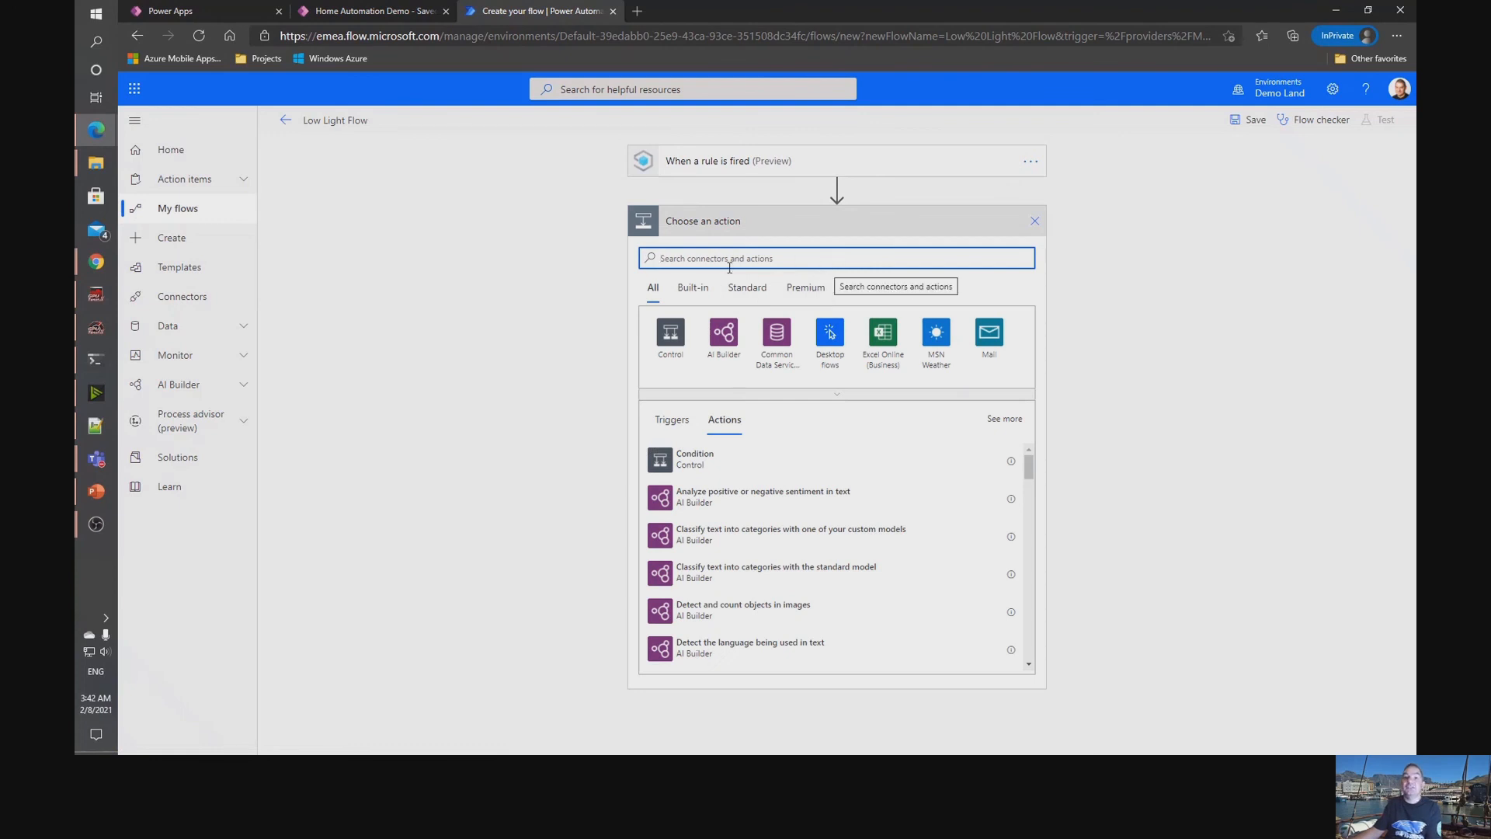
{"action": "type", "text": "iot"}
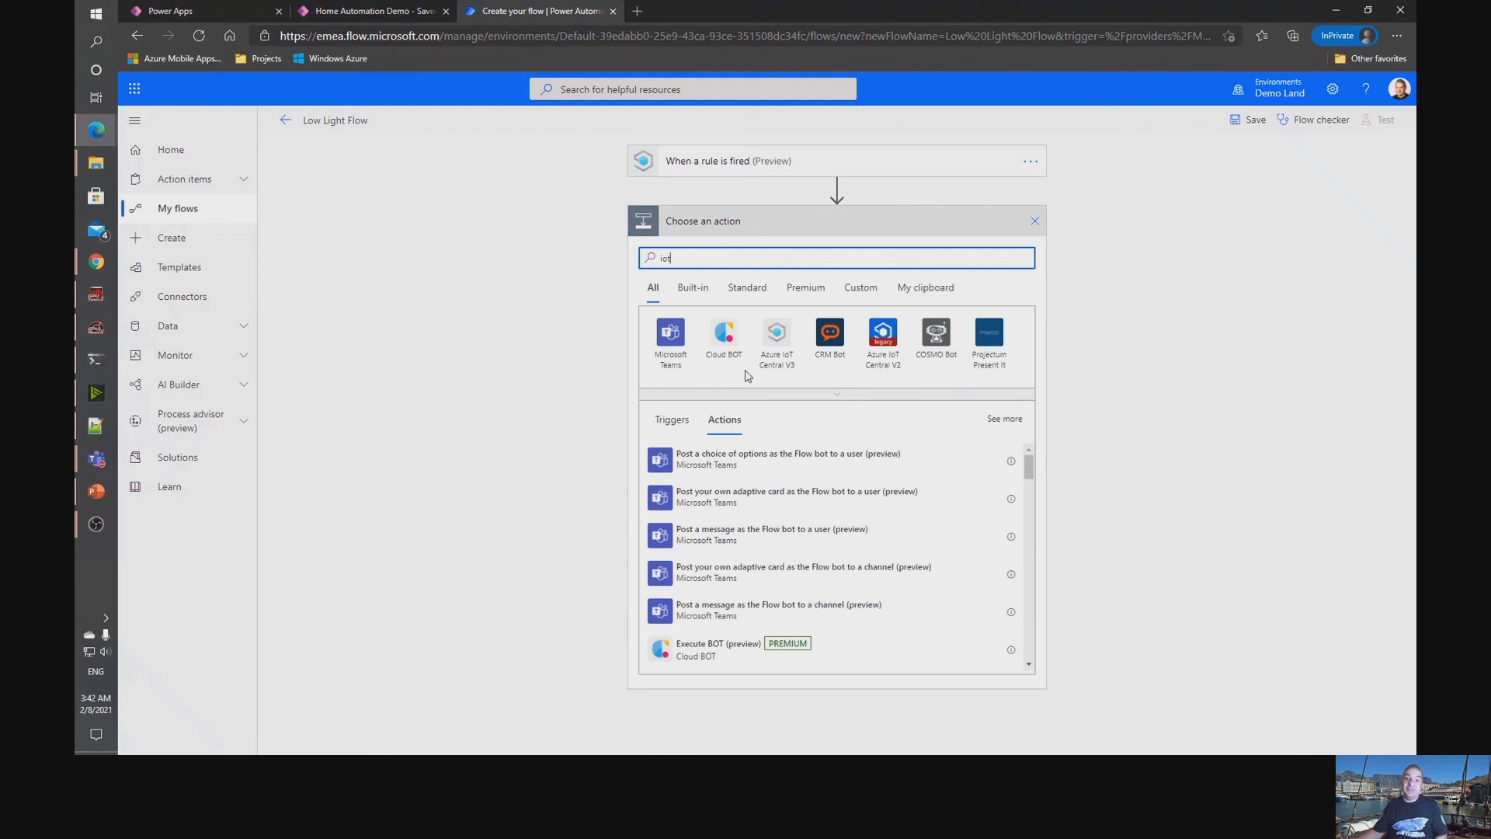
{"action": "left_click", "coordinate": [777, 341]}
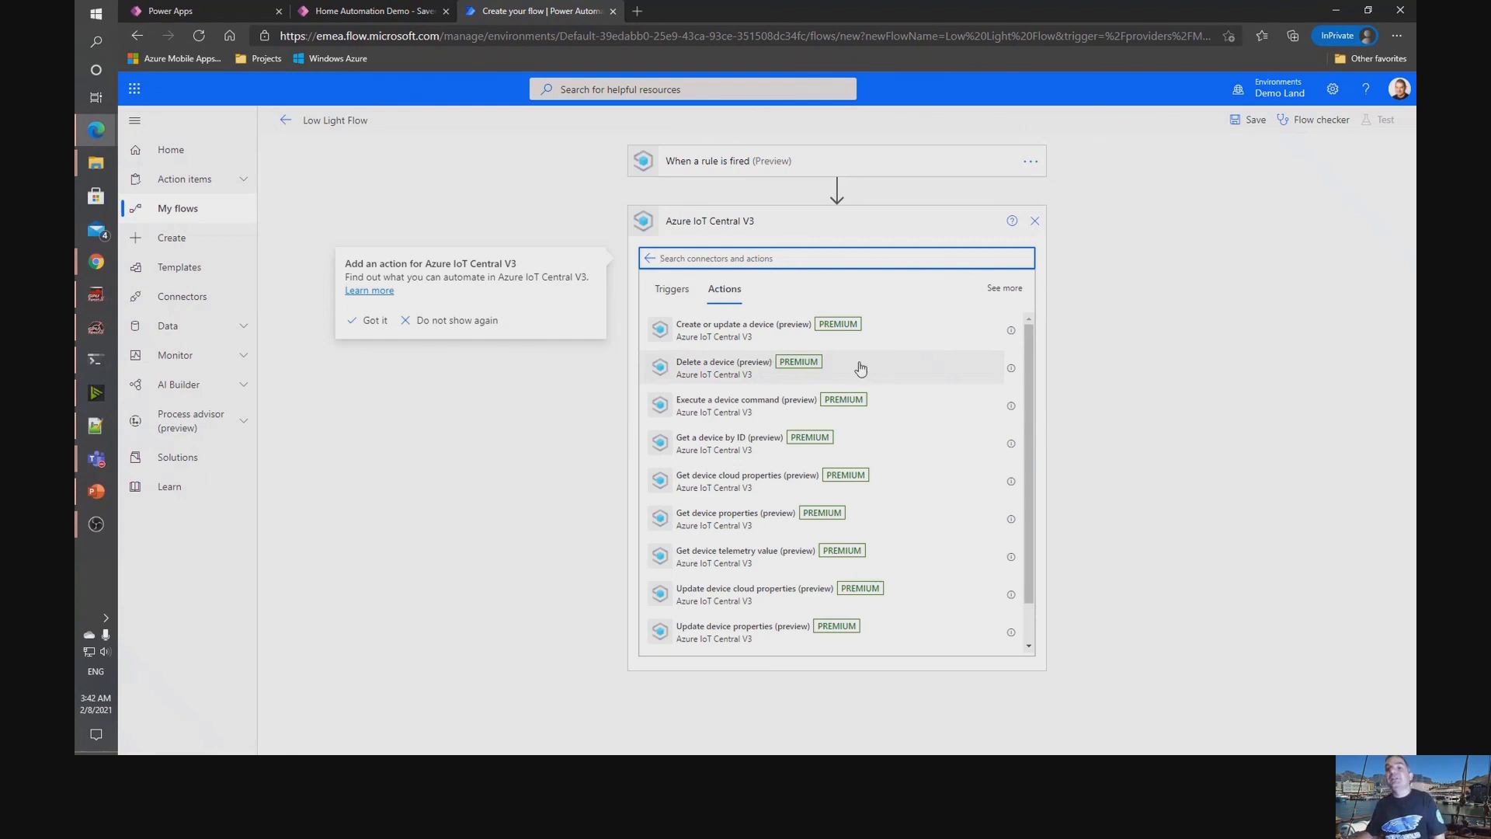
{"action": "left_click", "coordinate": [750, 409]}
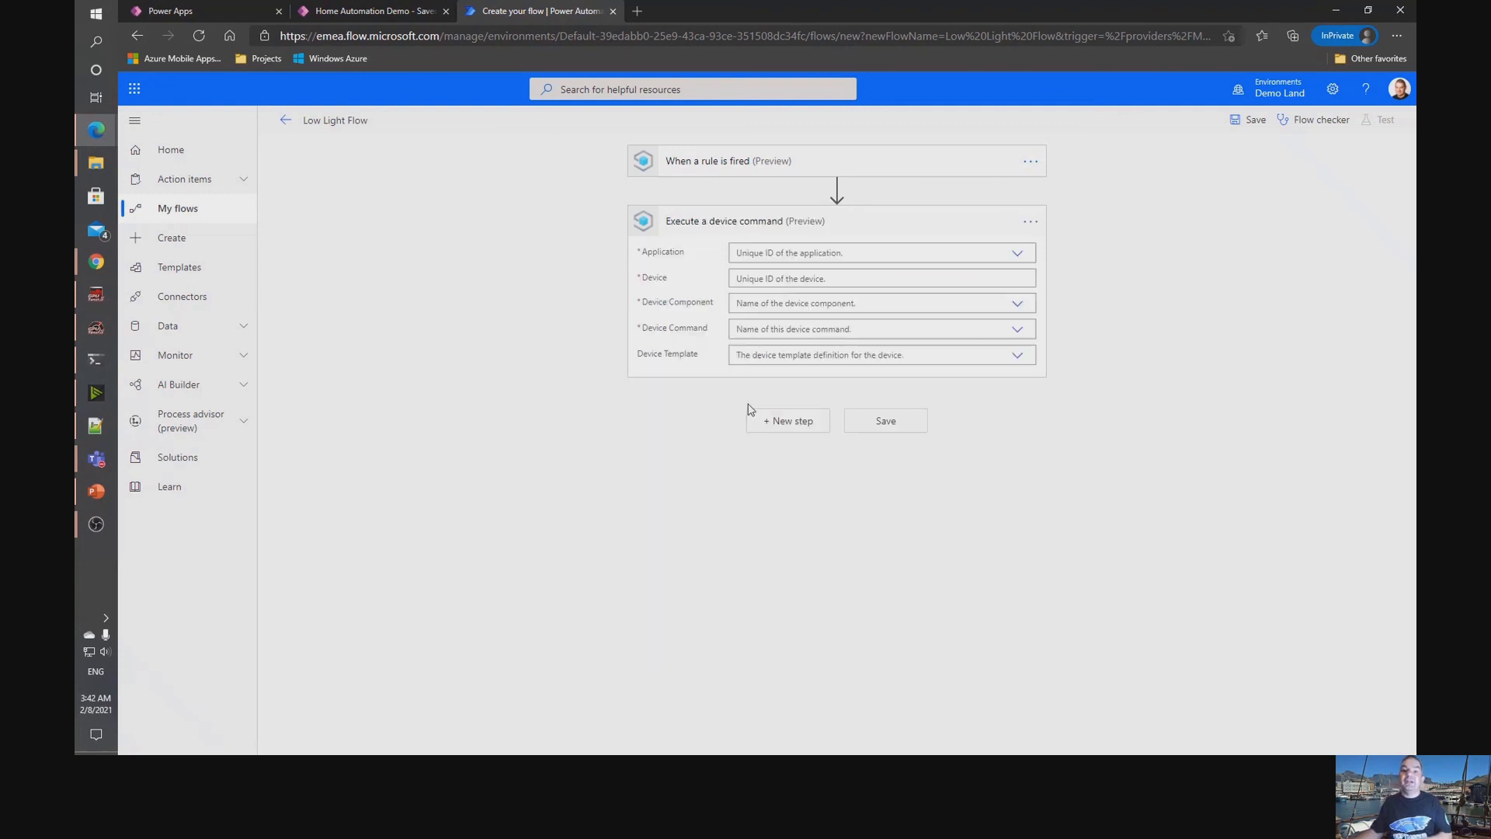
Set the device command action's application to Home Automation Demo and its device template to Home Office Gateway.
{"action": "left_click", "coordinate": [1012, 253]}
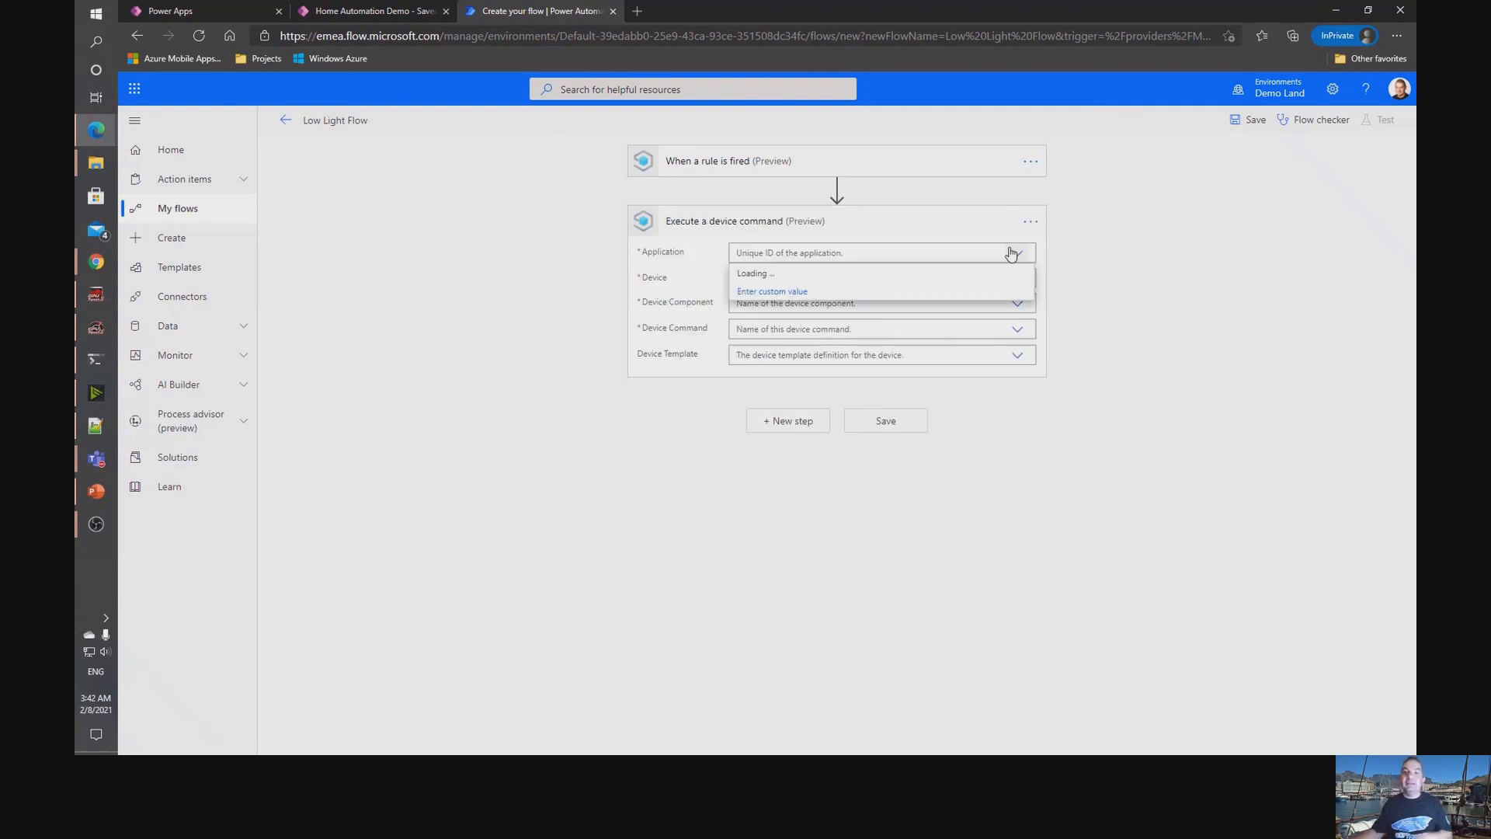
{"action": "left_click", "coordinate": [789, 277]}
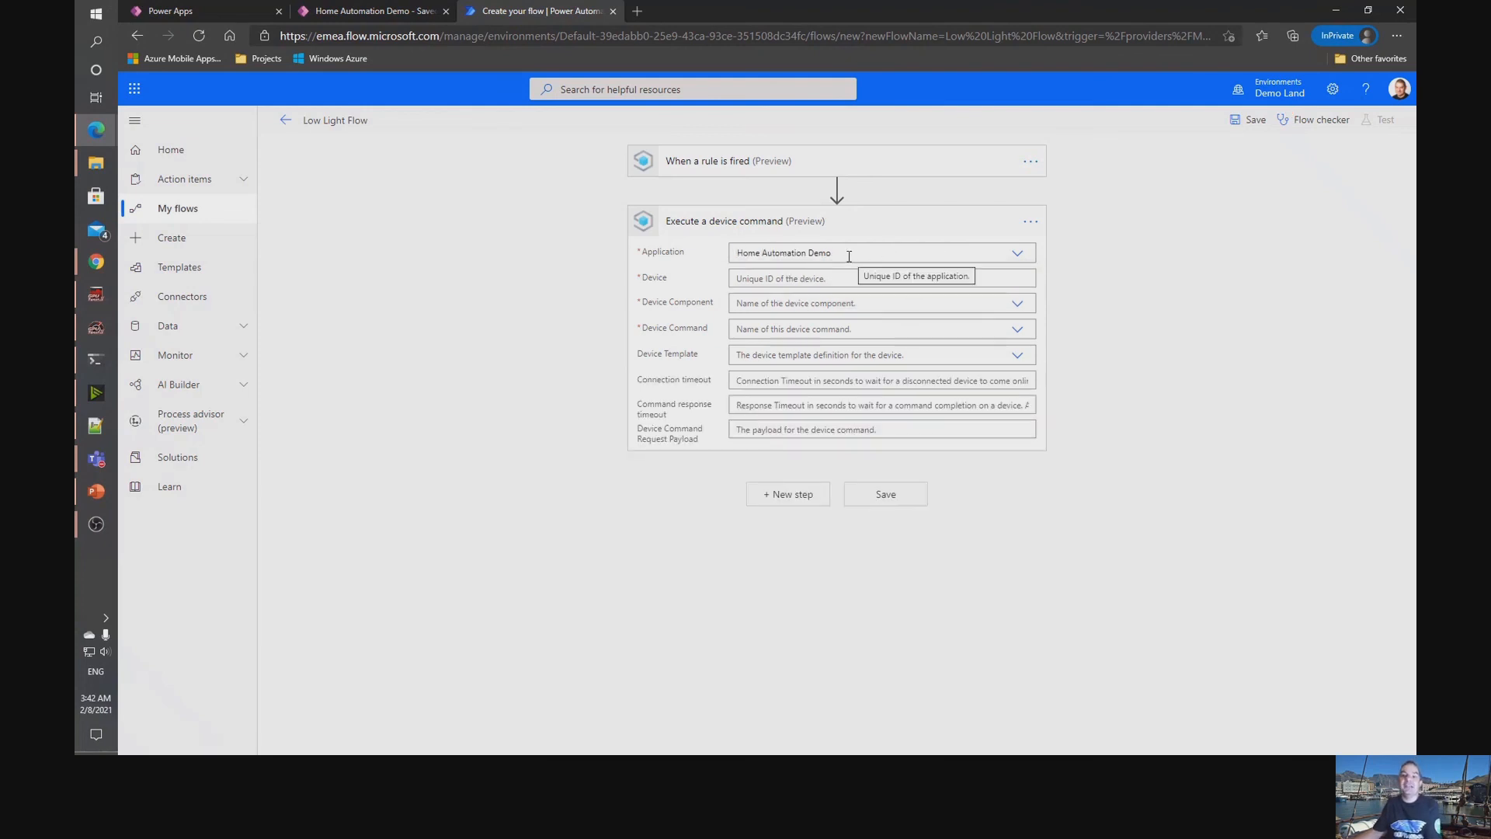
{"action": "left_click", "coordinate": [1018, 354]}
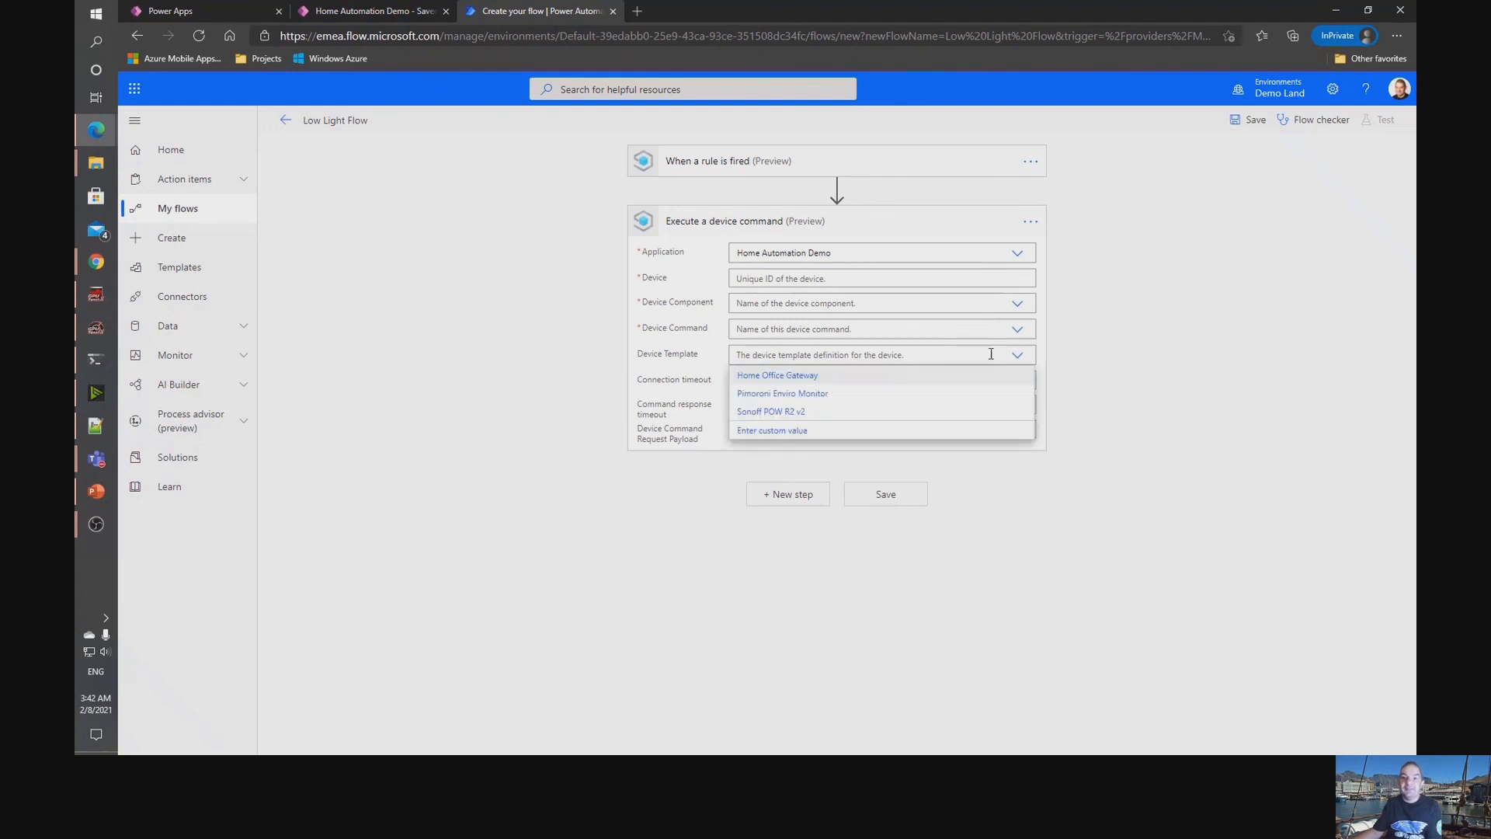
{"action": "left_click", "coordinate": [797, 376]}
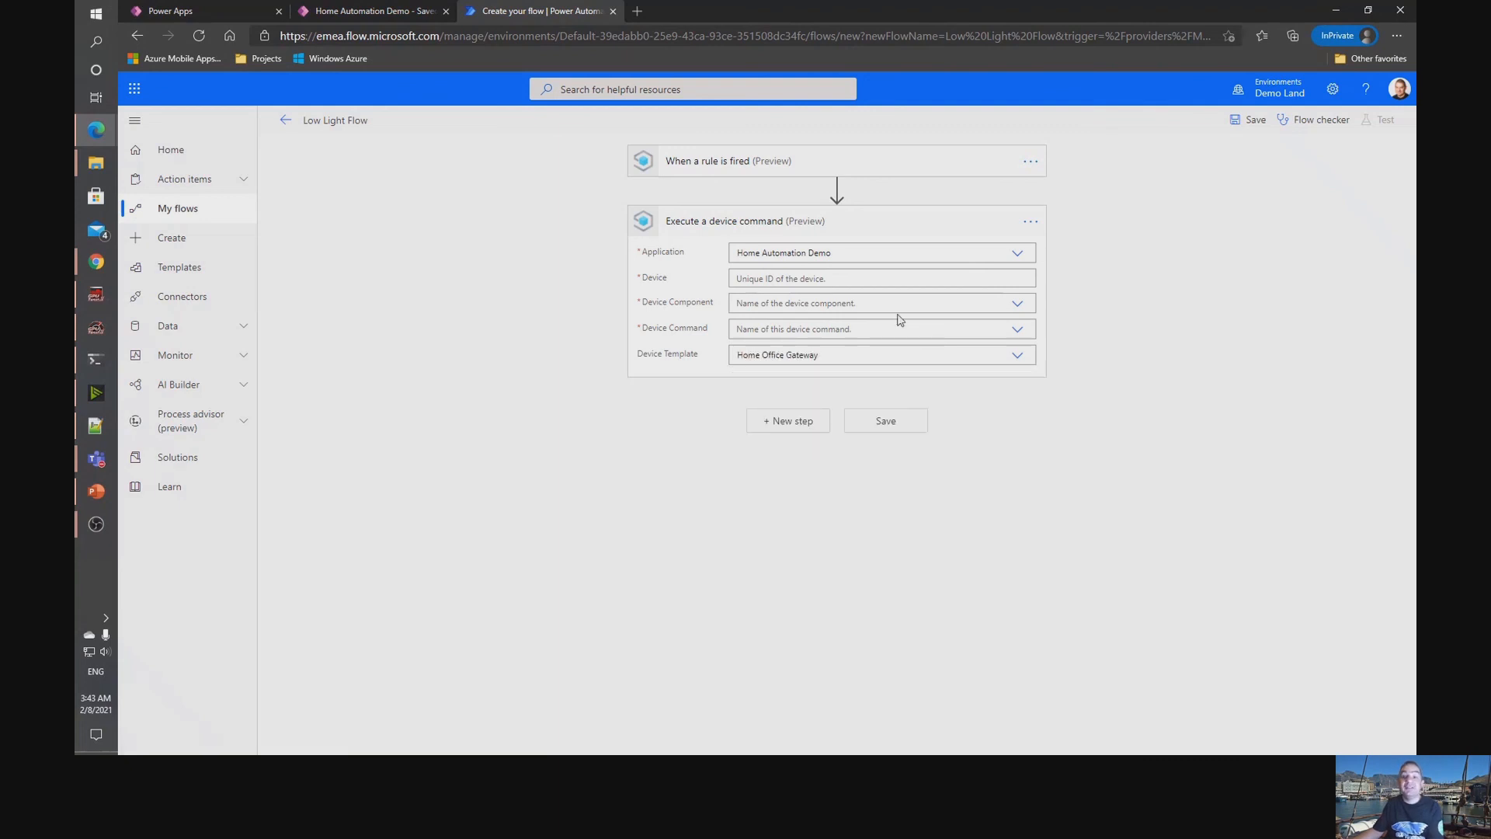
Set the action's component to Interface, its command to Turn Gateway Device On, and its Device Name to sonoff-light.
{"action": "left_click", "coordinate": [1018, 304]}
{"action": "left_click", "coordinate": [807, 325]}
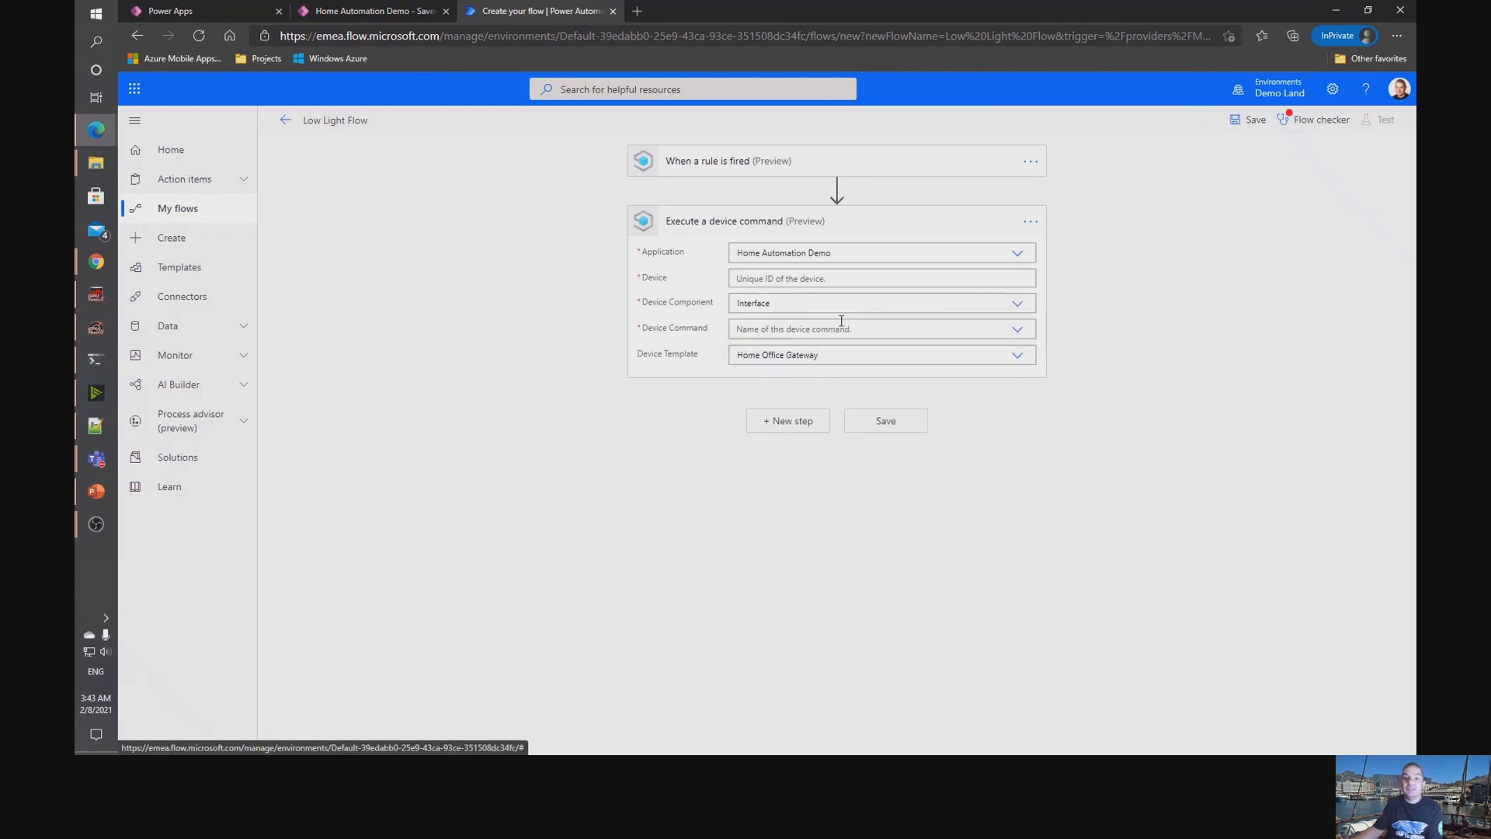
{"action": "left_click", "coordinate": [1017, 332]}
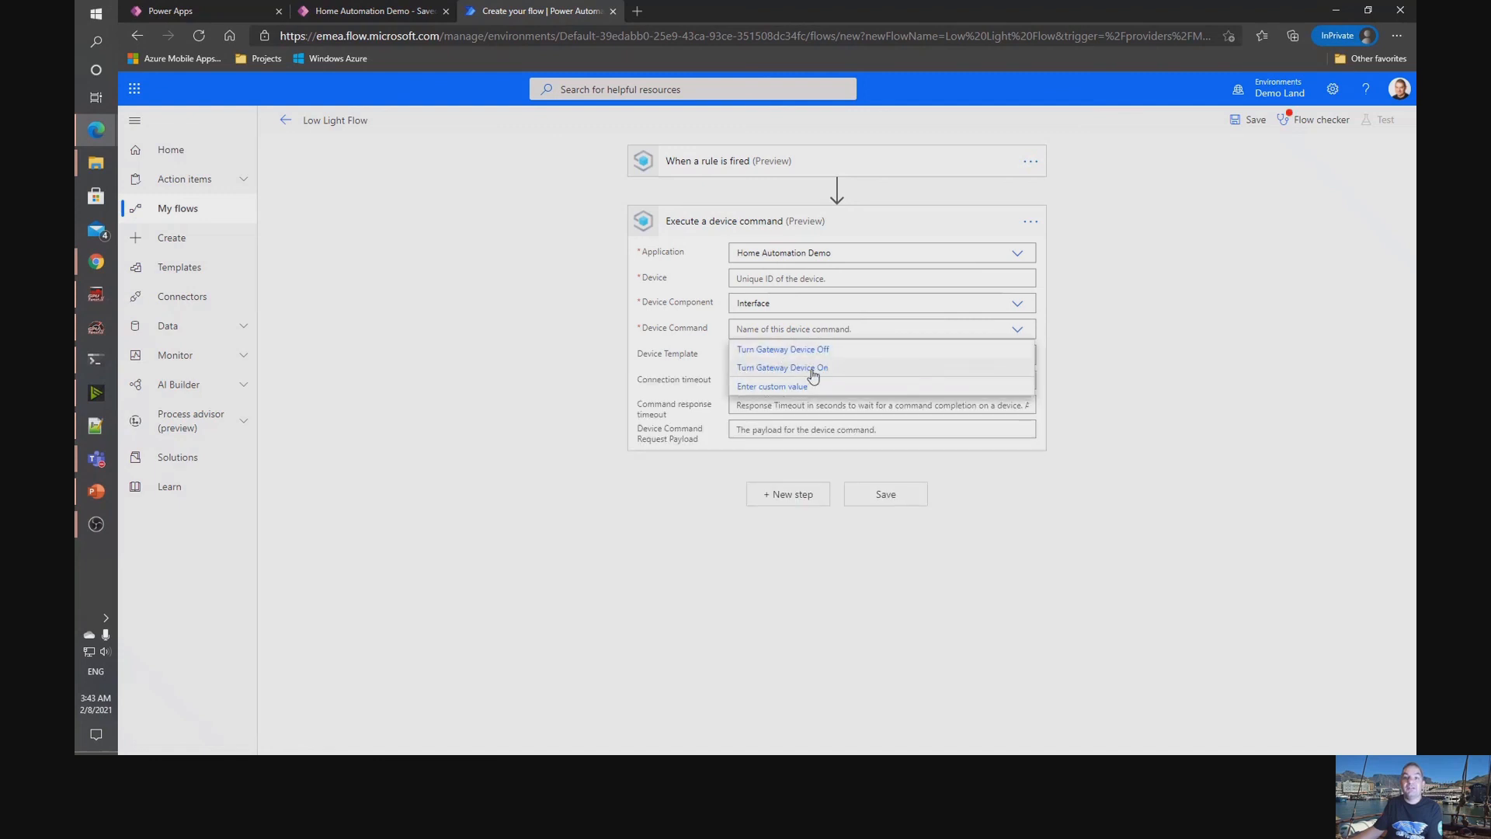
{"action": "left_click", "coordinate": [813, 374]}
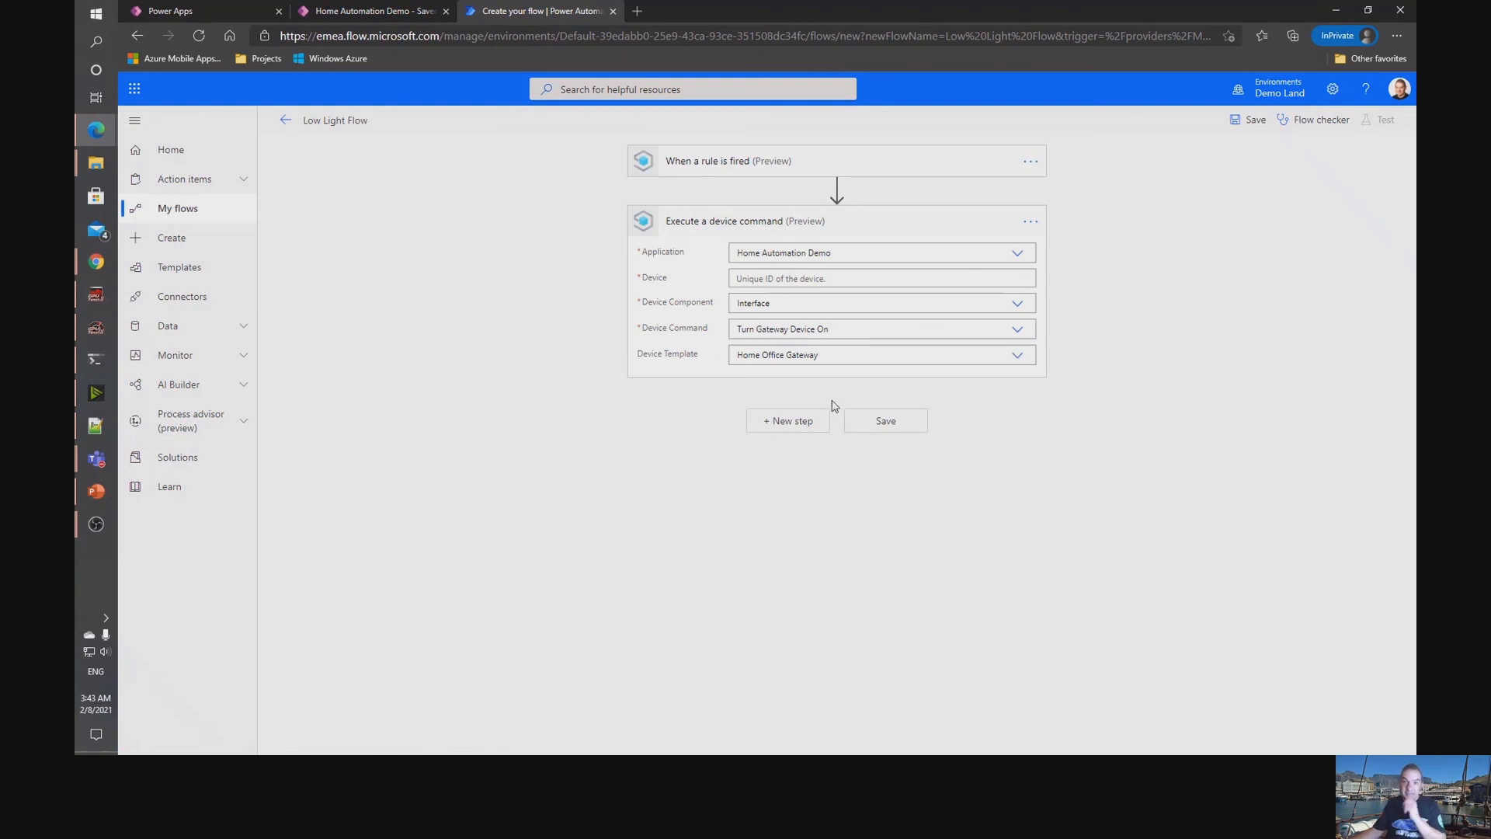
{"action": "left_click", "coordinate": [803, 430]}
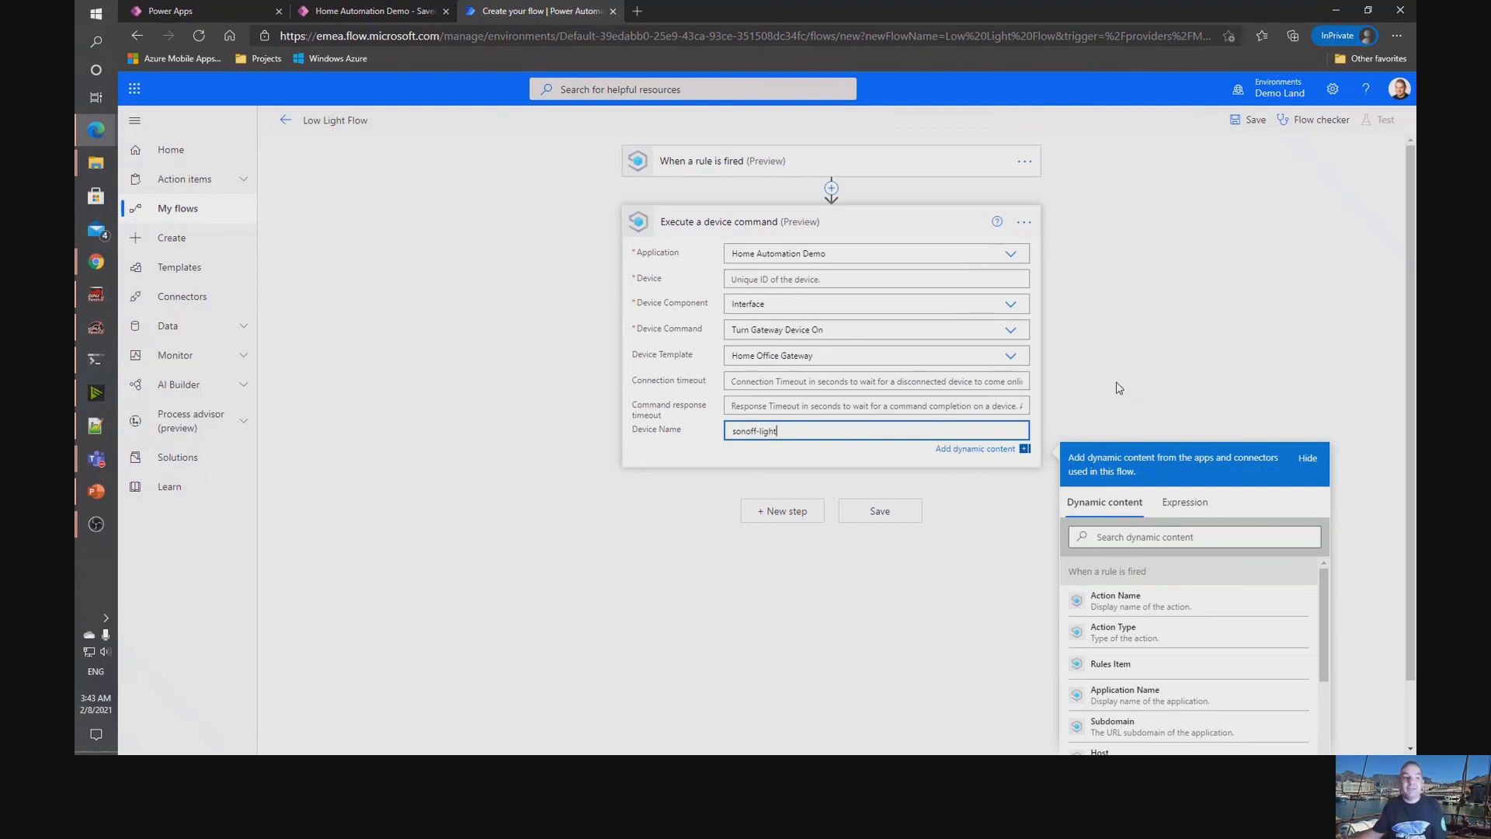
{"action": "left_click", "coordinate": [1144, 348]}
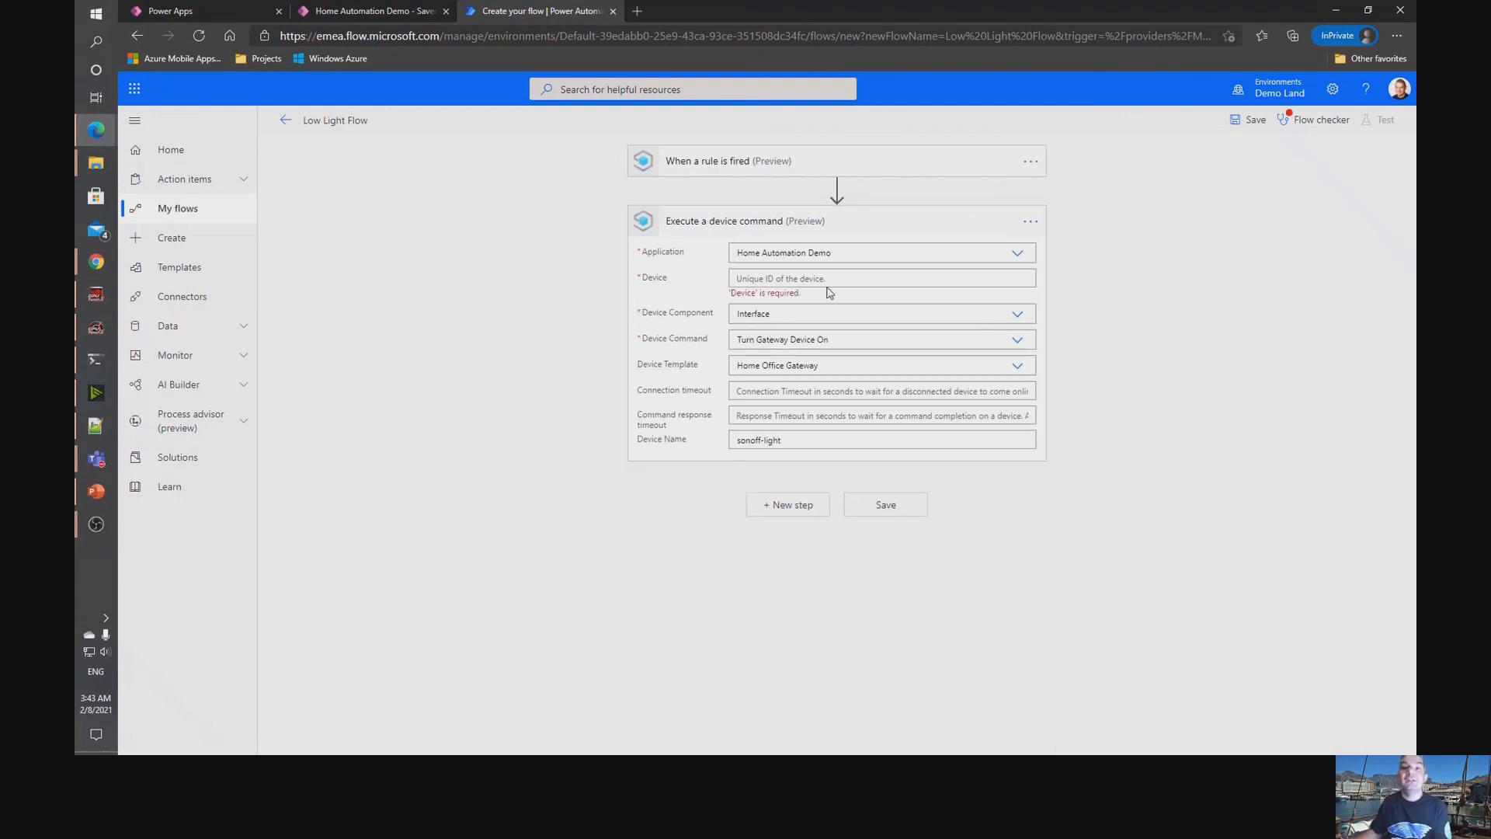
Switch to the Home Automation Demo in IoT Central and copy the Device ID from the Switch Gateway device's connection details.
{"action": "mouse_move", "coordinate": [96, 130]}
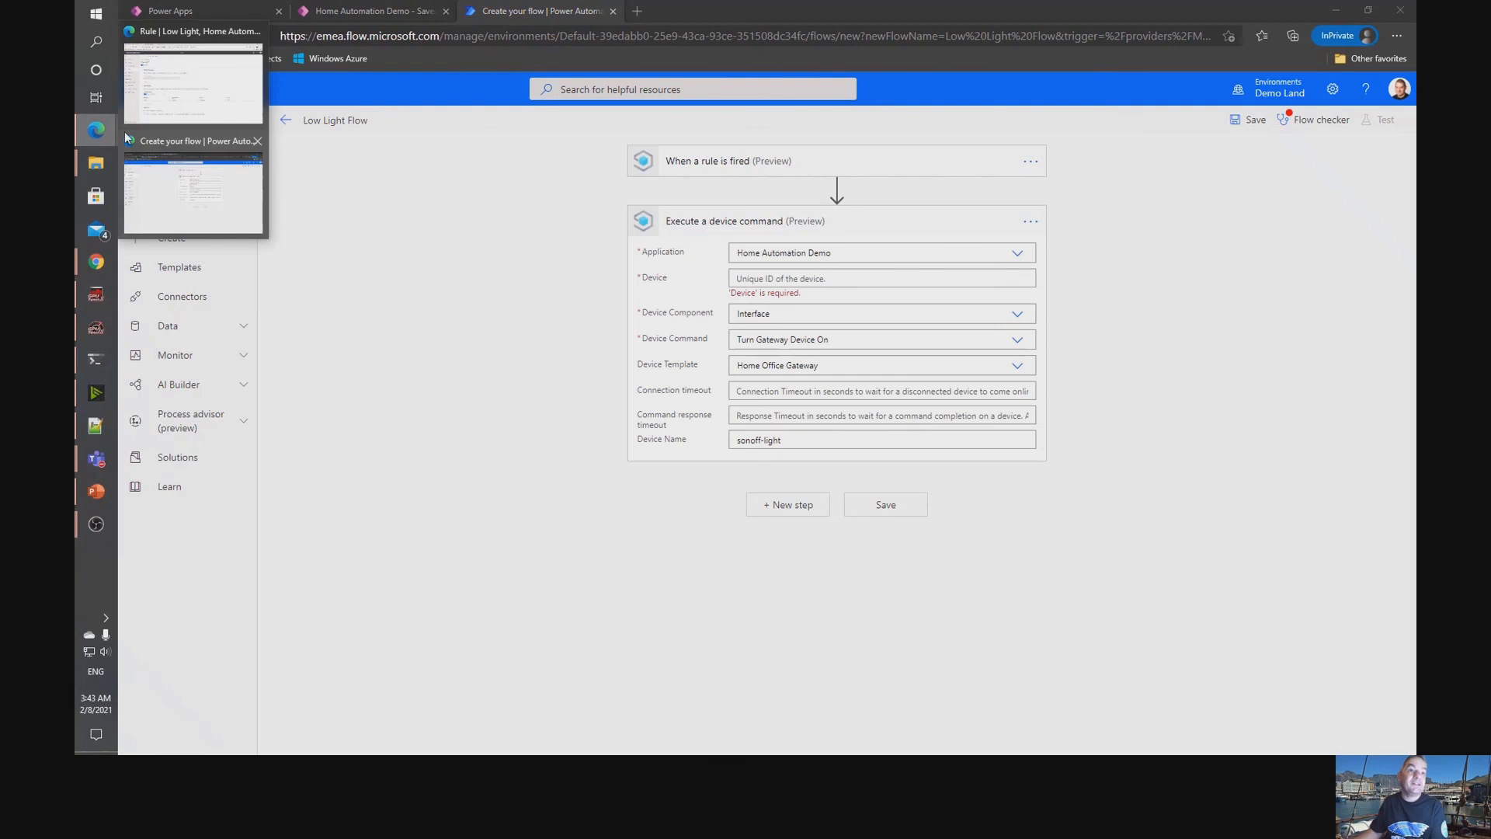
{"action": "left_click", "coordinate": [186, 78]}
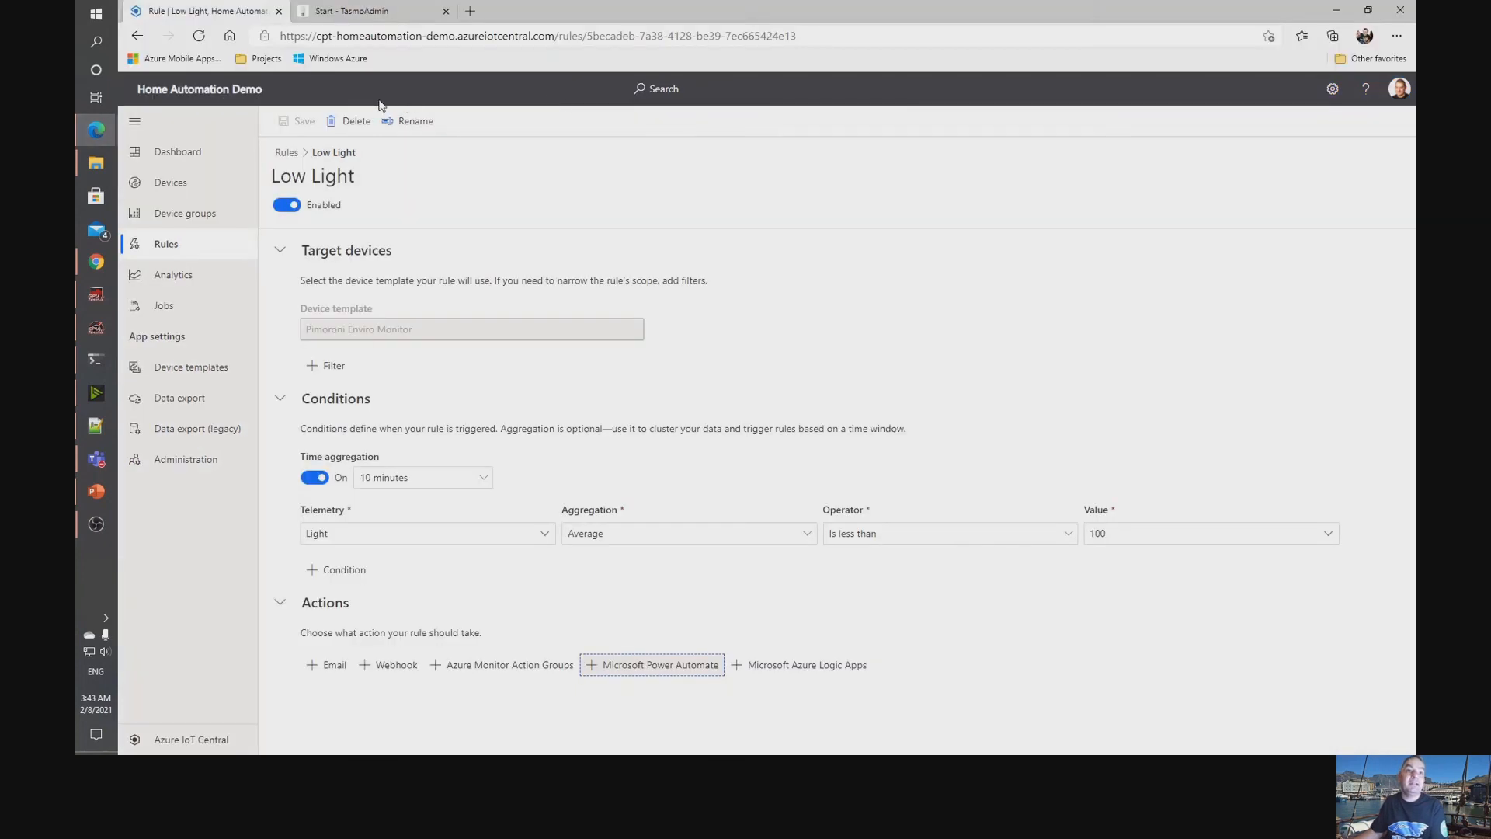
{"action": "left_click", "coordinate": [170, 182]}
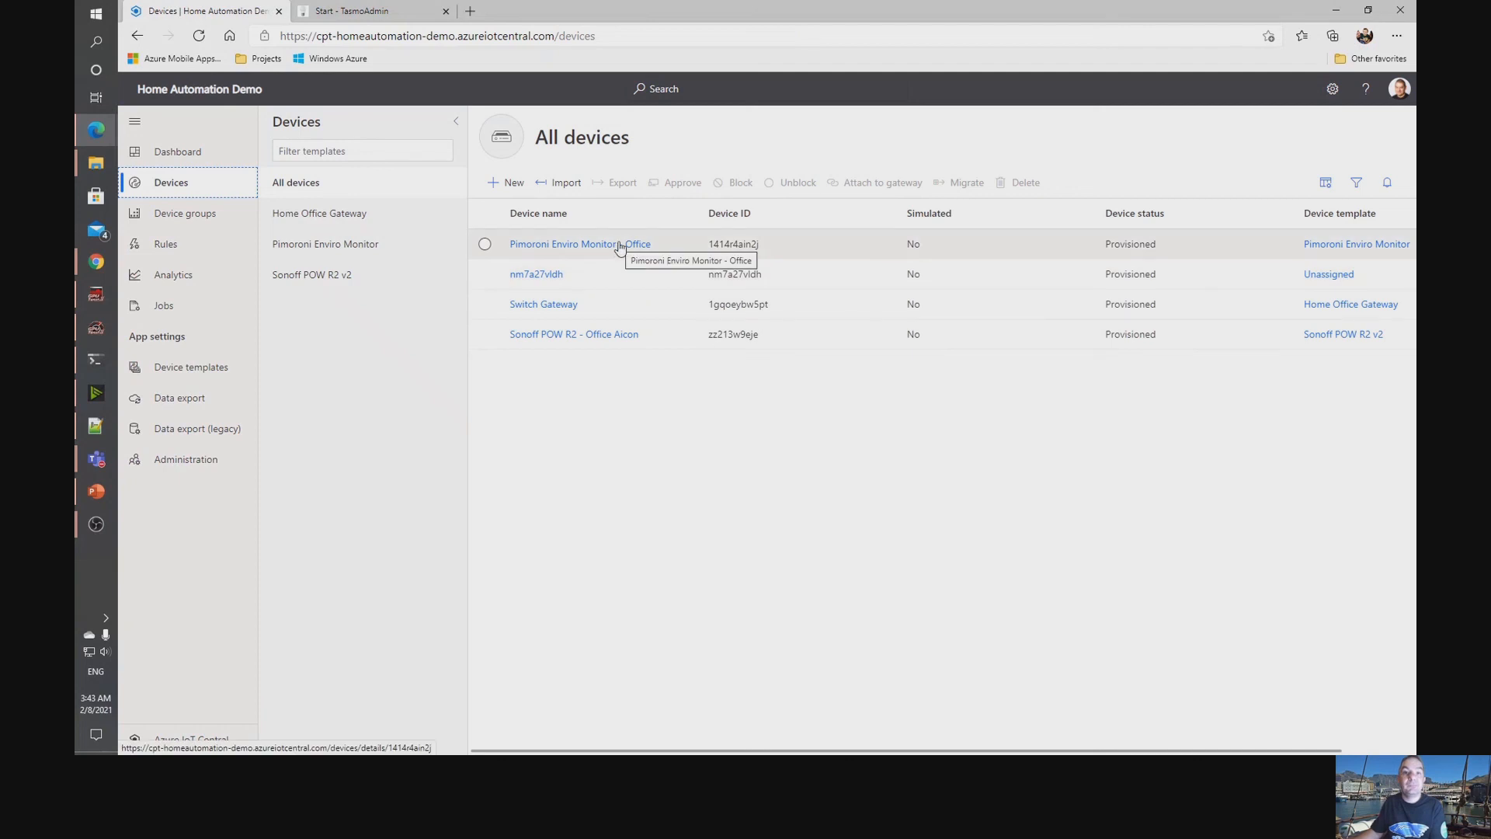
{"action": "left_click", "coordinate": [548, 305]}
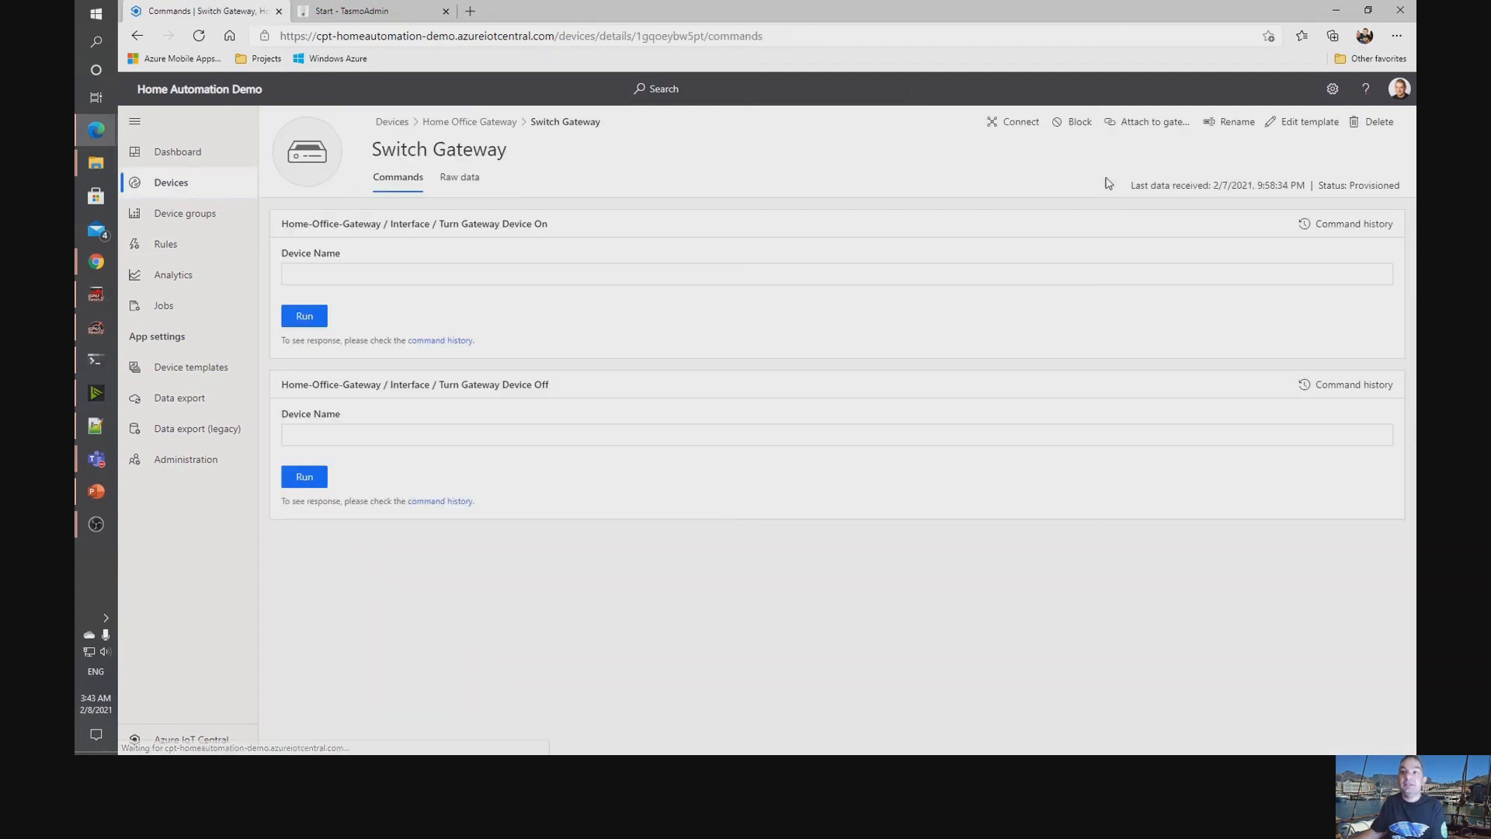
{"action": "left_click", "coordinate": [1011, 124]}
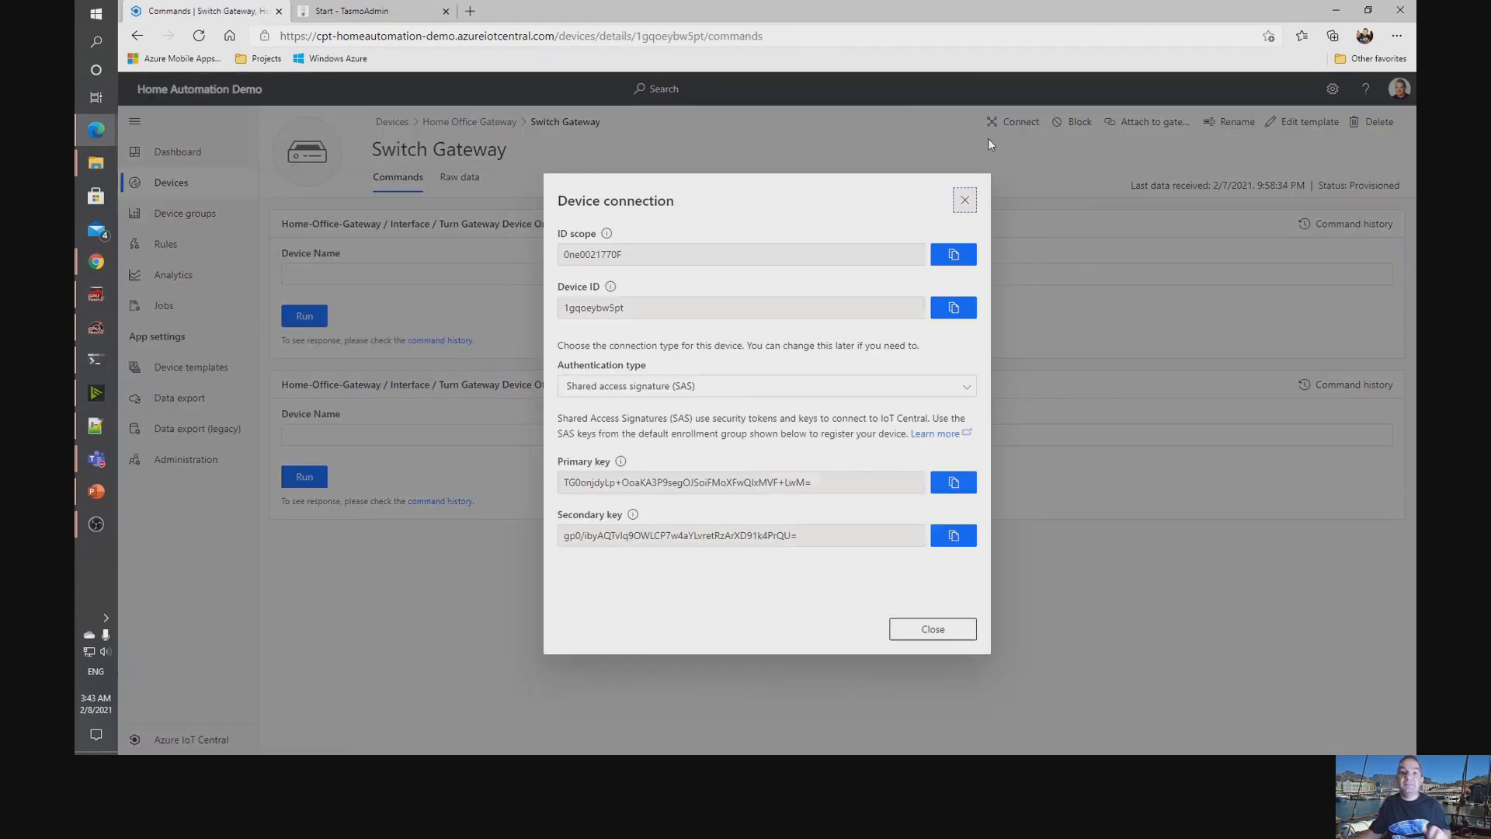
{"action": "left_click", "coordinate": [953, 308]}
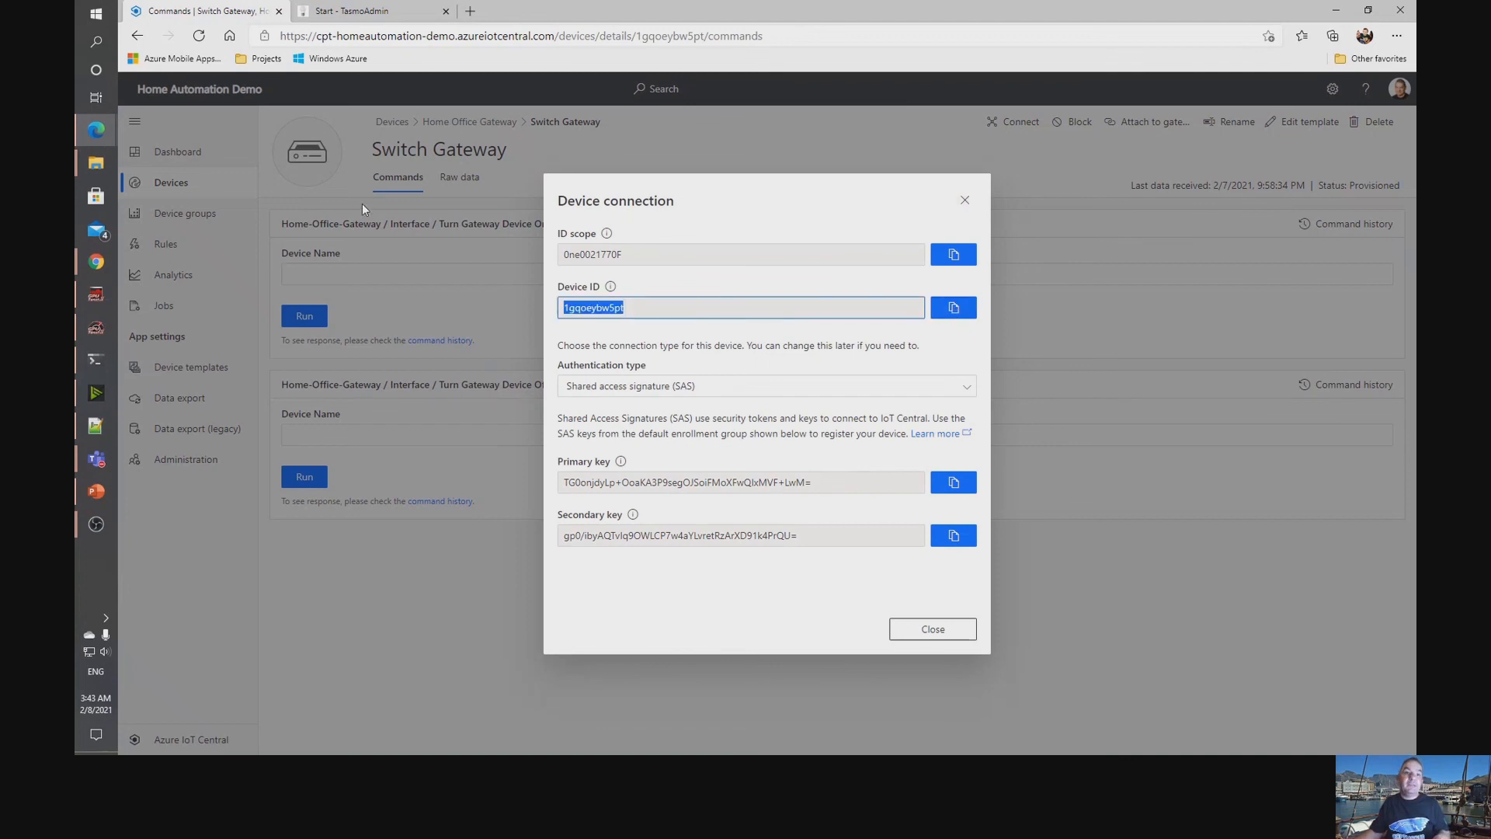
Switch back to Power Automate, paste the copied device ID as the device command action's Device, and save the Low Light Flow.
{"action": "mouse_move", "coordinate": [96, 130]}
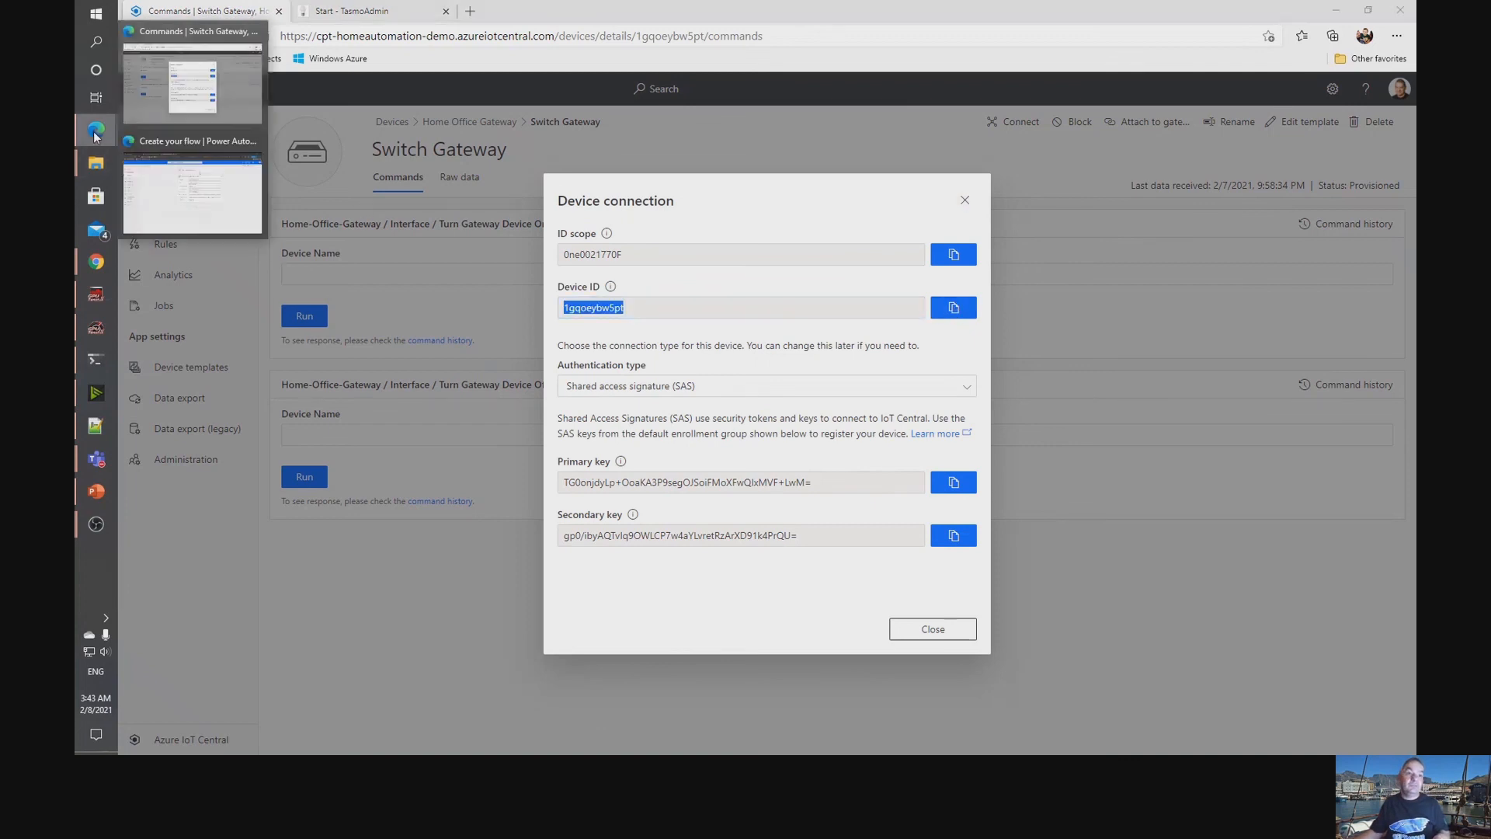
{"action": "left_click", "coordinate": [177, 206]}
{"action": "left_click", "coordinate": [756, 275]}
{"action": "key", "text": "ctrl+v"}
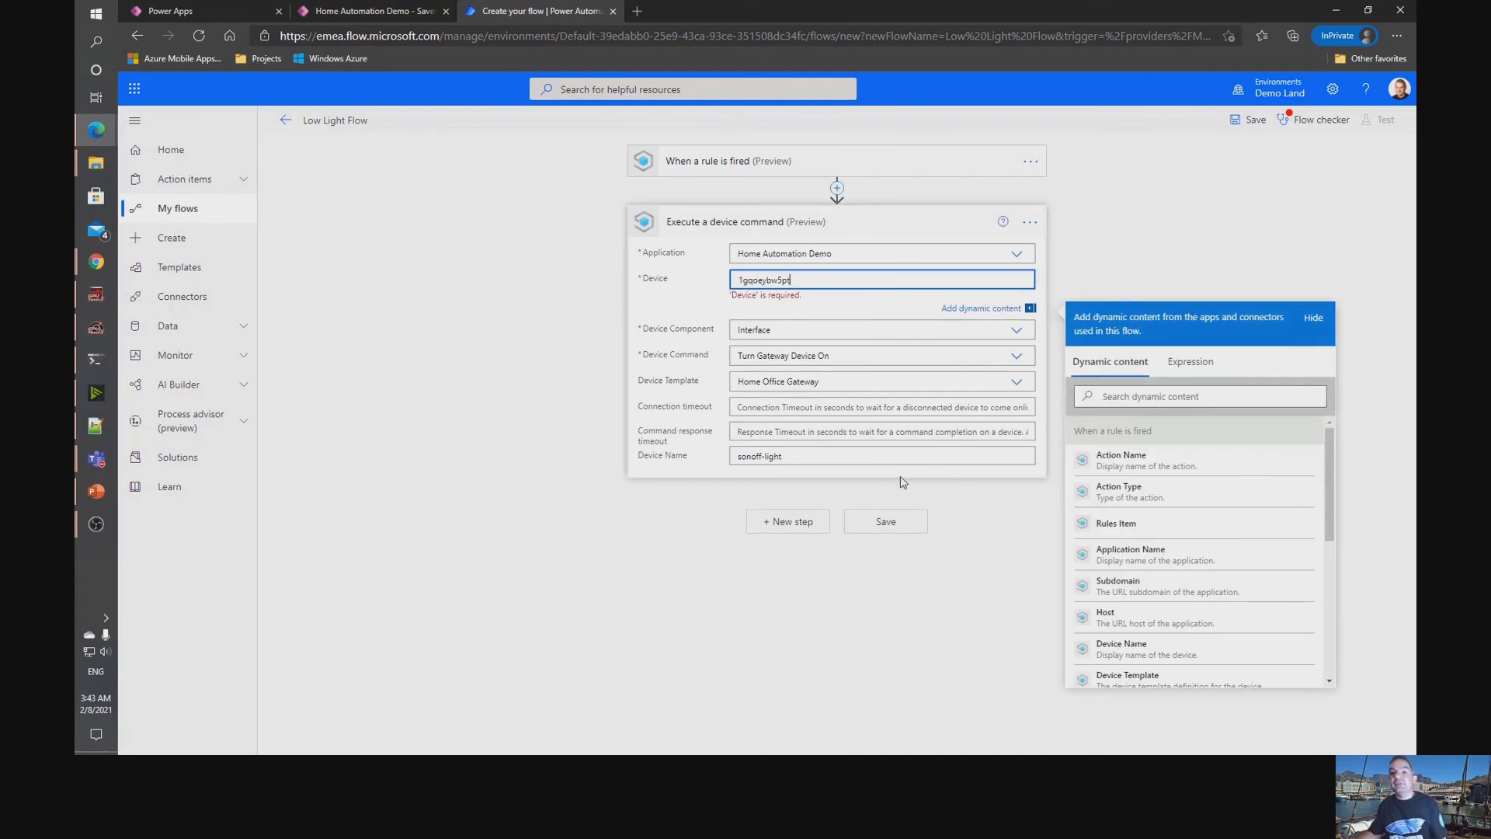
{"action": "left_click", "coordinate": [895, 522]}
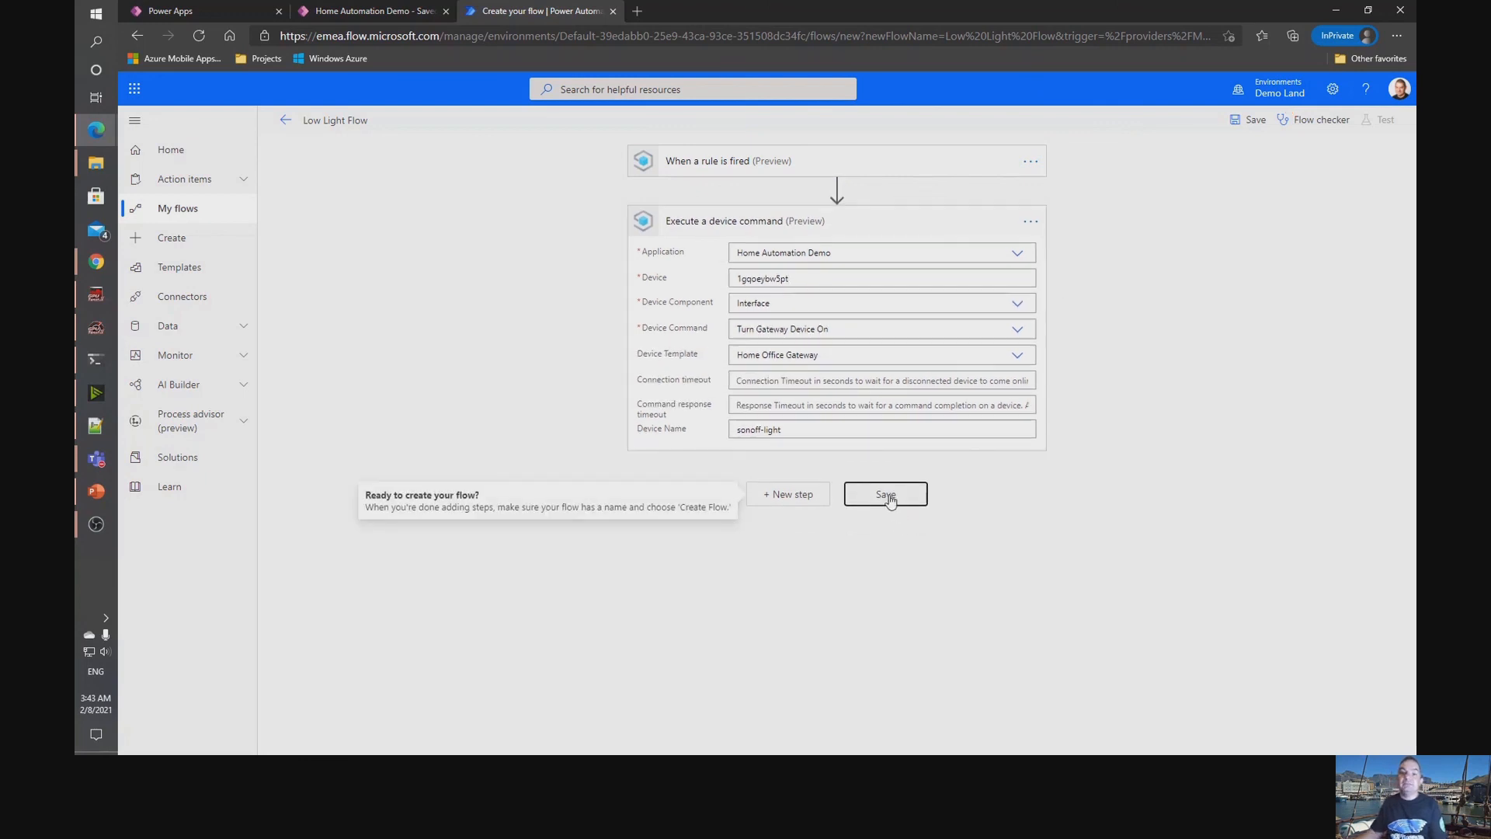
{"action": "left_click", "coordinate": [889, 499]}
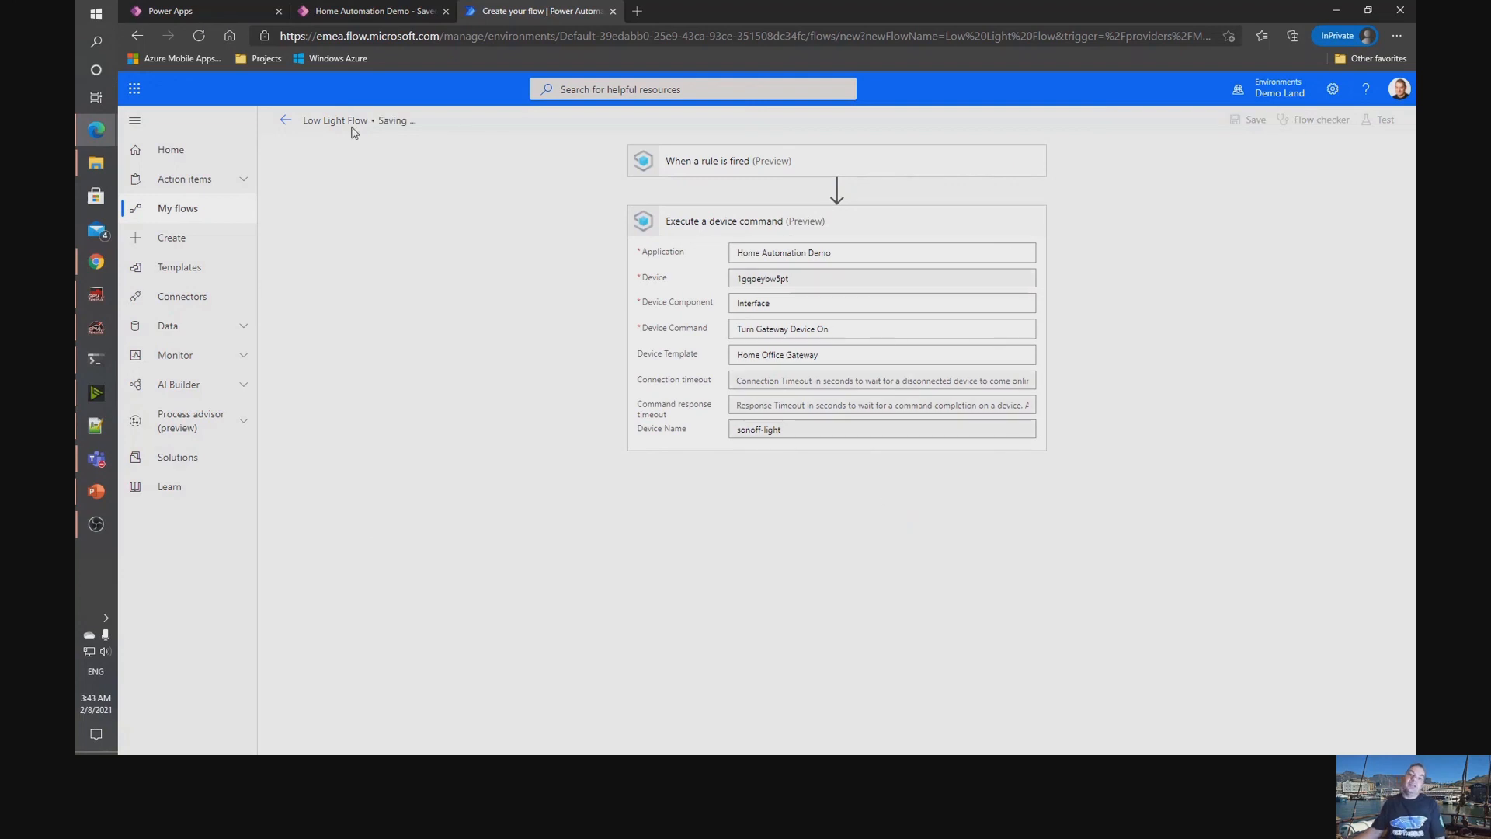
Leave the flow editor, check the Low Light Flow's details, and view the list of cloud flows.
{"action": "left_click", "coordinate": [283, 122]}
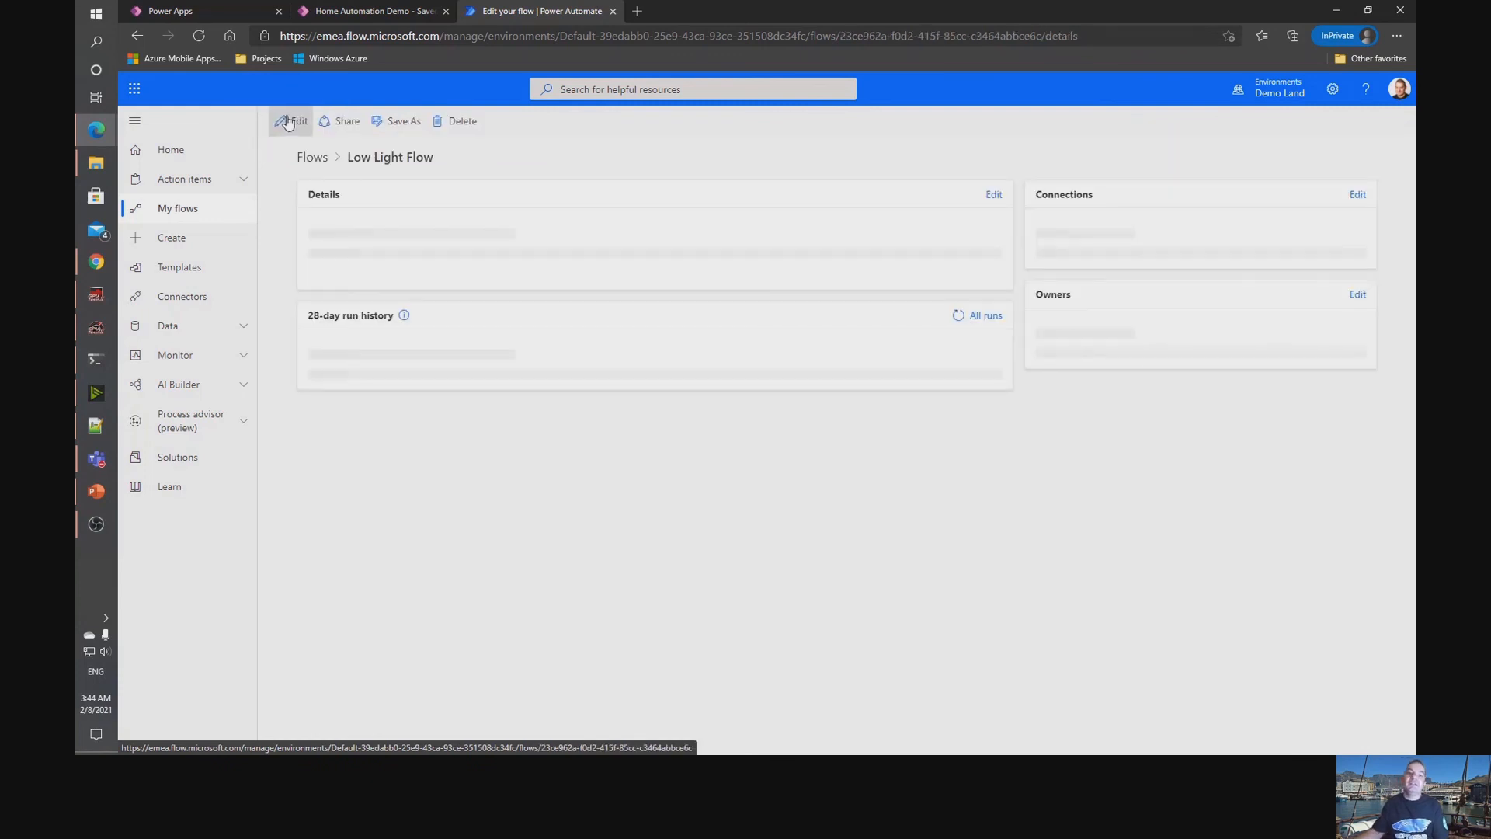
{"action": "left_click", "coordinate": [864, 279]}
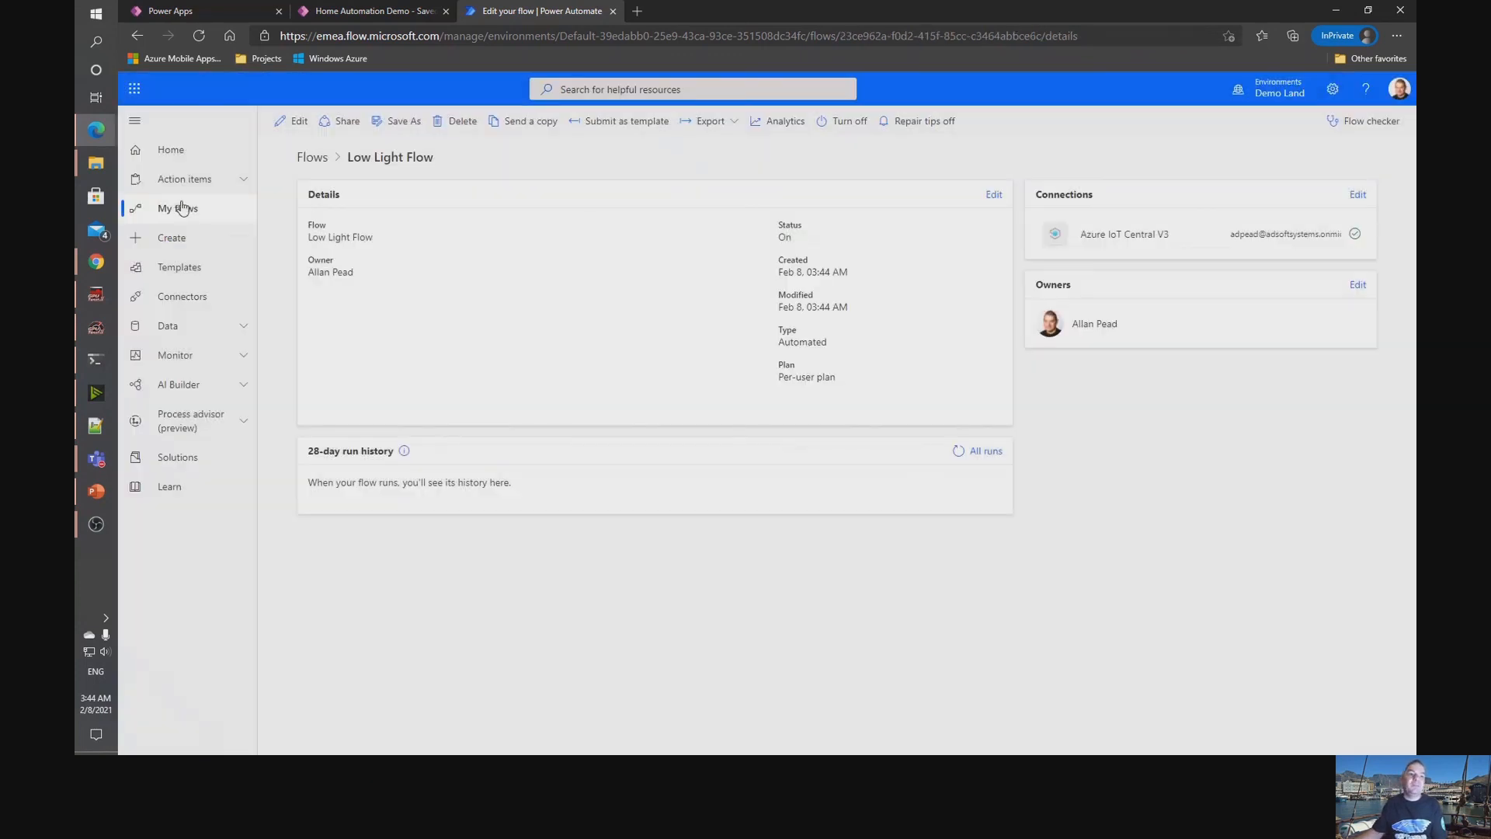
{"action": "left_click", "coordinate": [179, 210]}
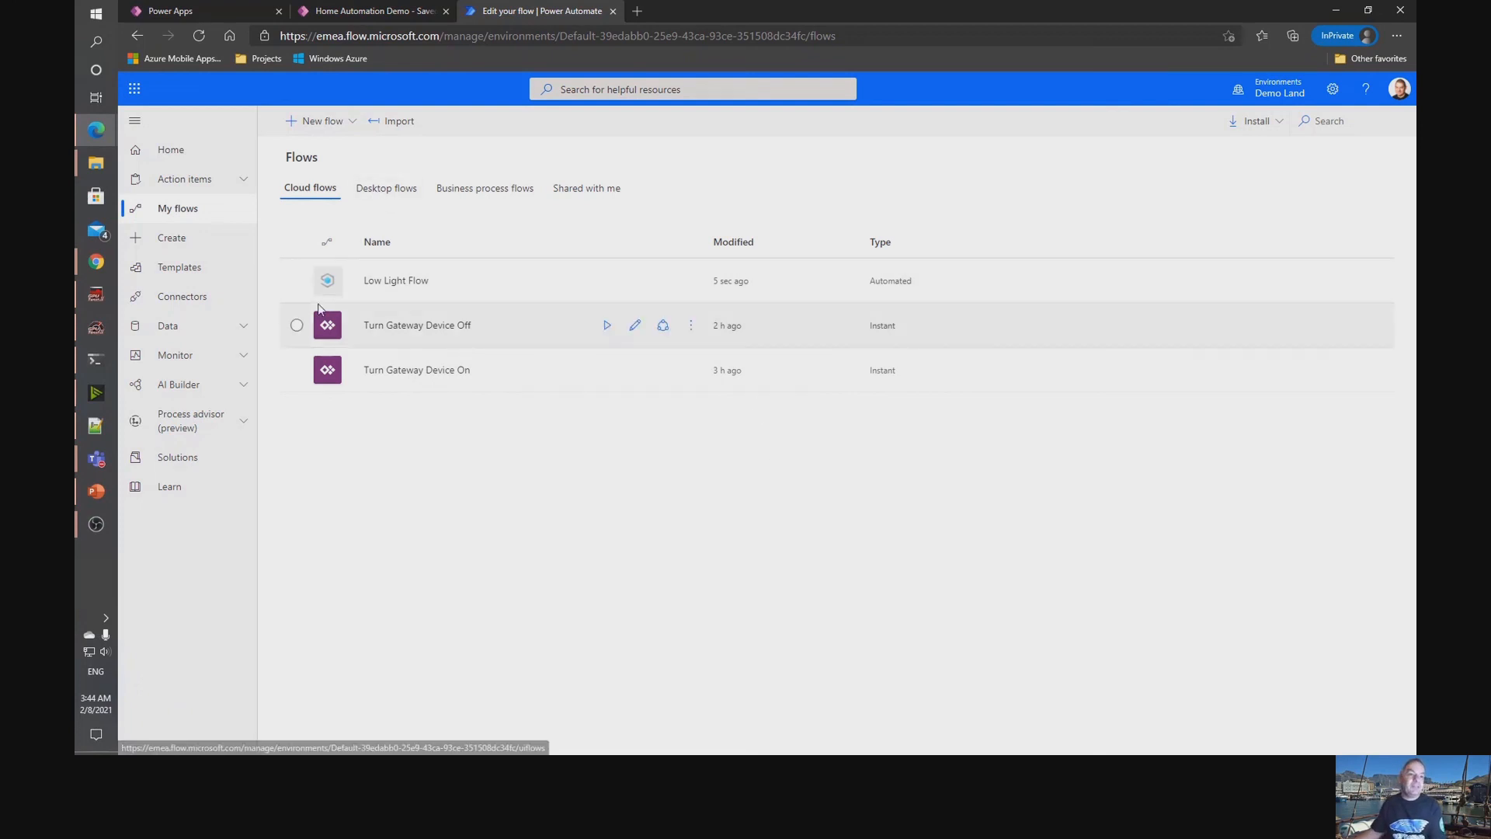
Switch to Chrome, view the Node-RED IoT MQTT Gateway flow, and examine the Arduino Smart Plant Watering Kit - Office telemetry in IoT Central.
{"action": "left_click", "coordinate": [91, 272]}
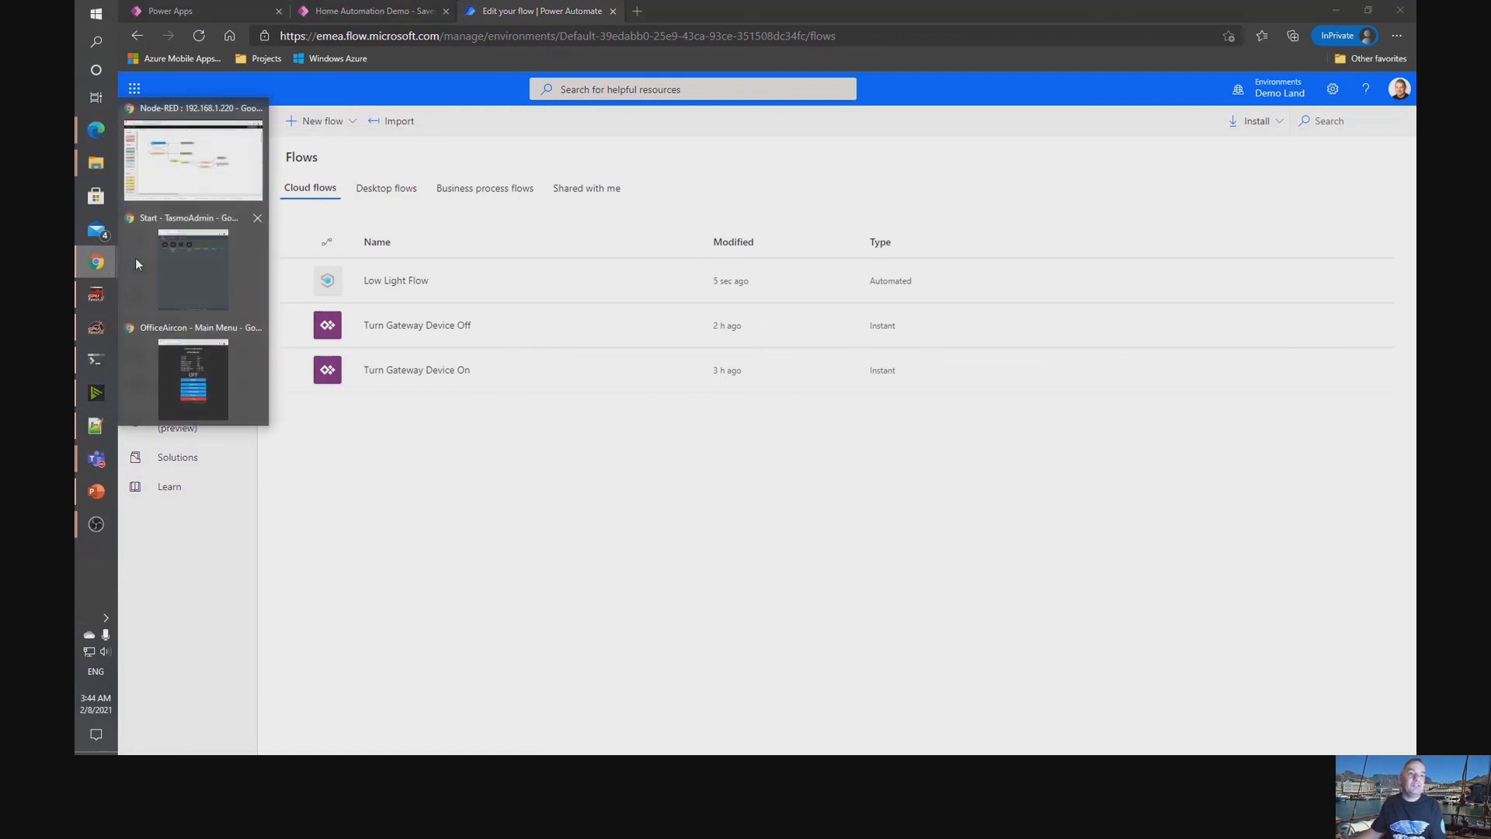
{"action": "left_click", "coordinate": [194, 159]}
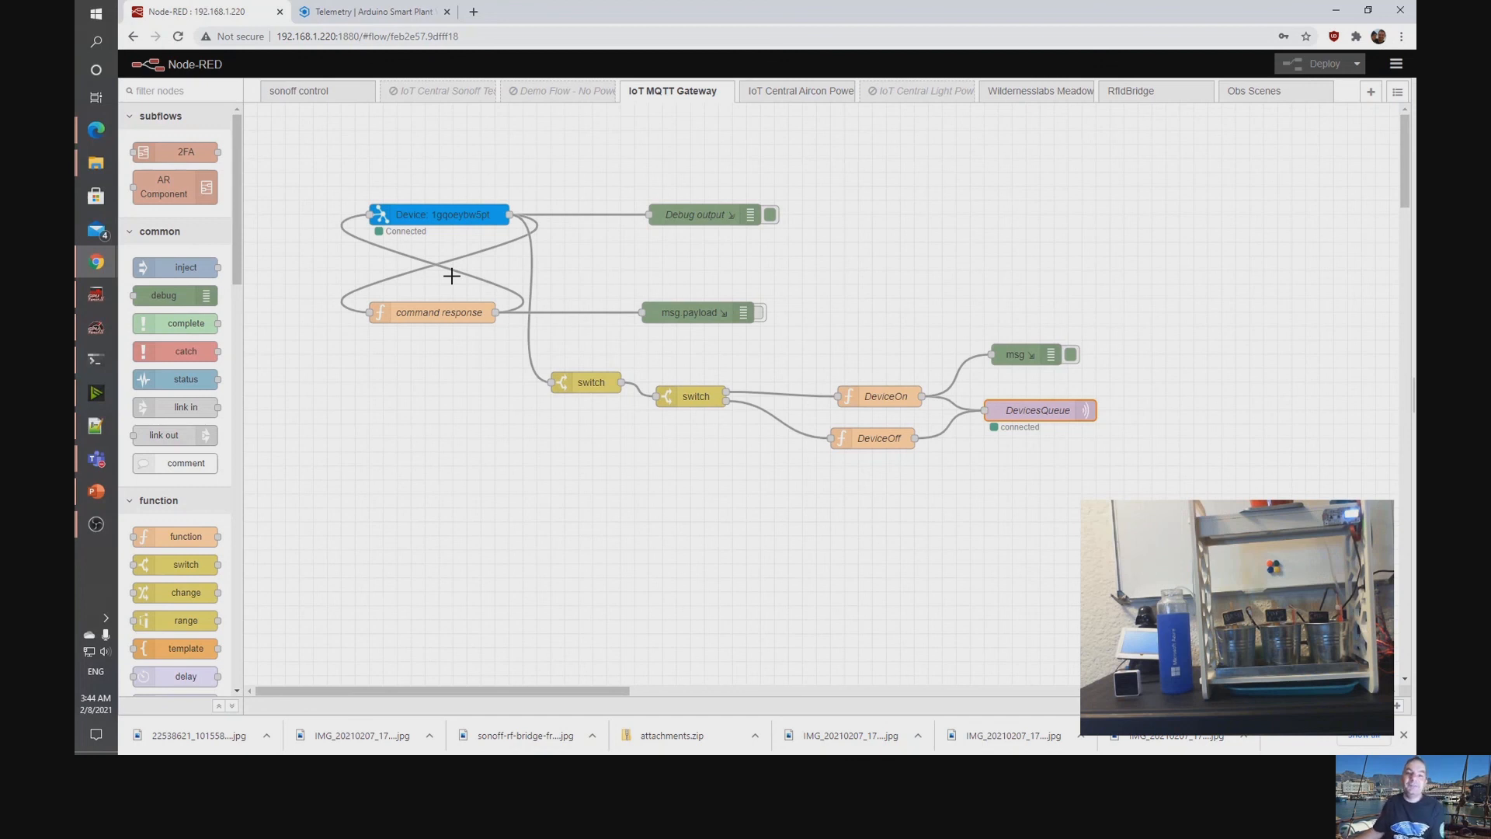
{"action": "left_click", "coordinate": [353, 11]}
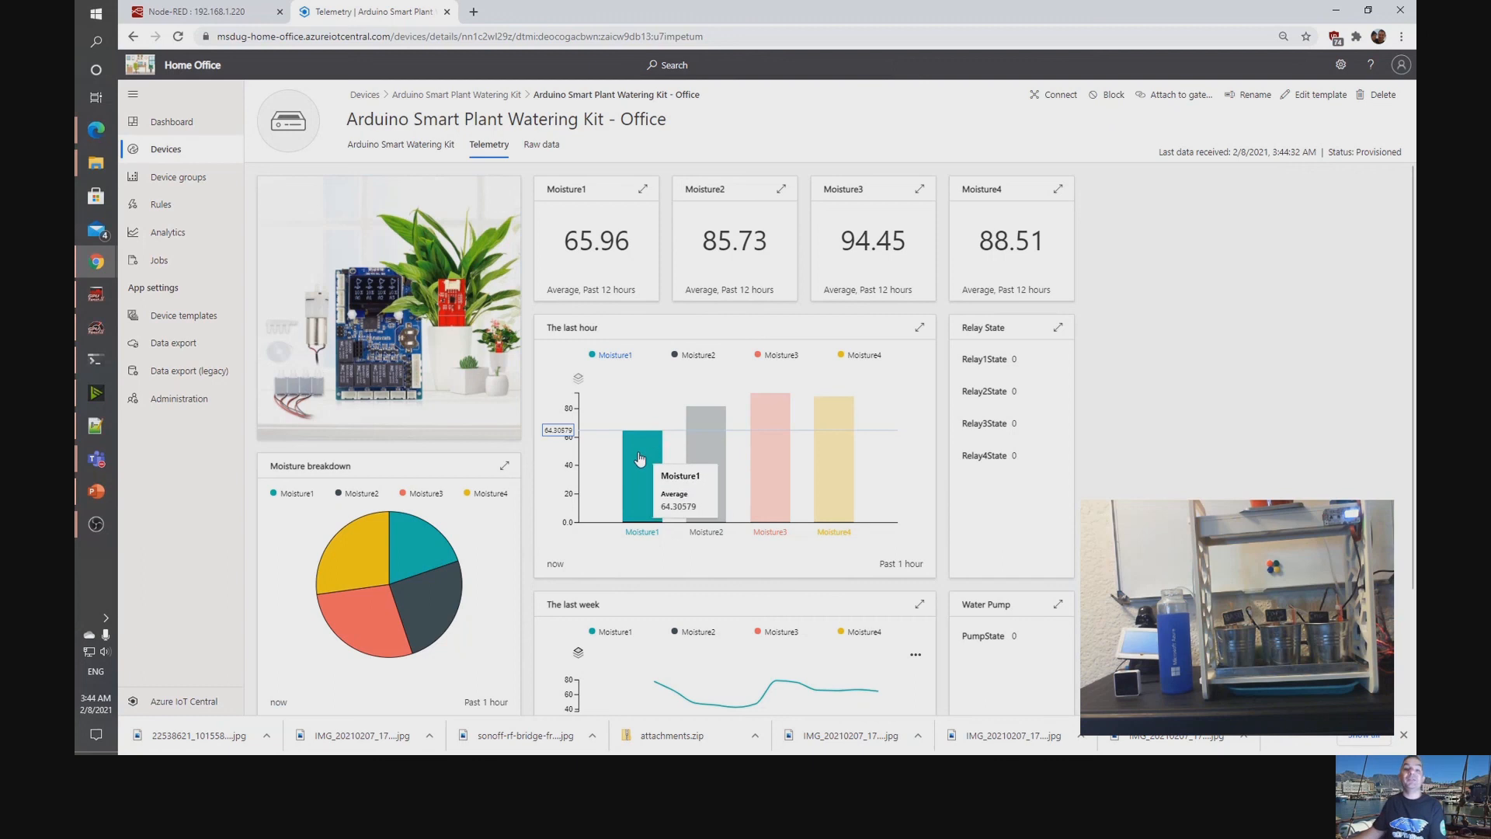
{"action": "mouse_move", "coordinate": [849, 456]}
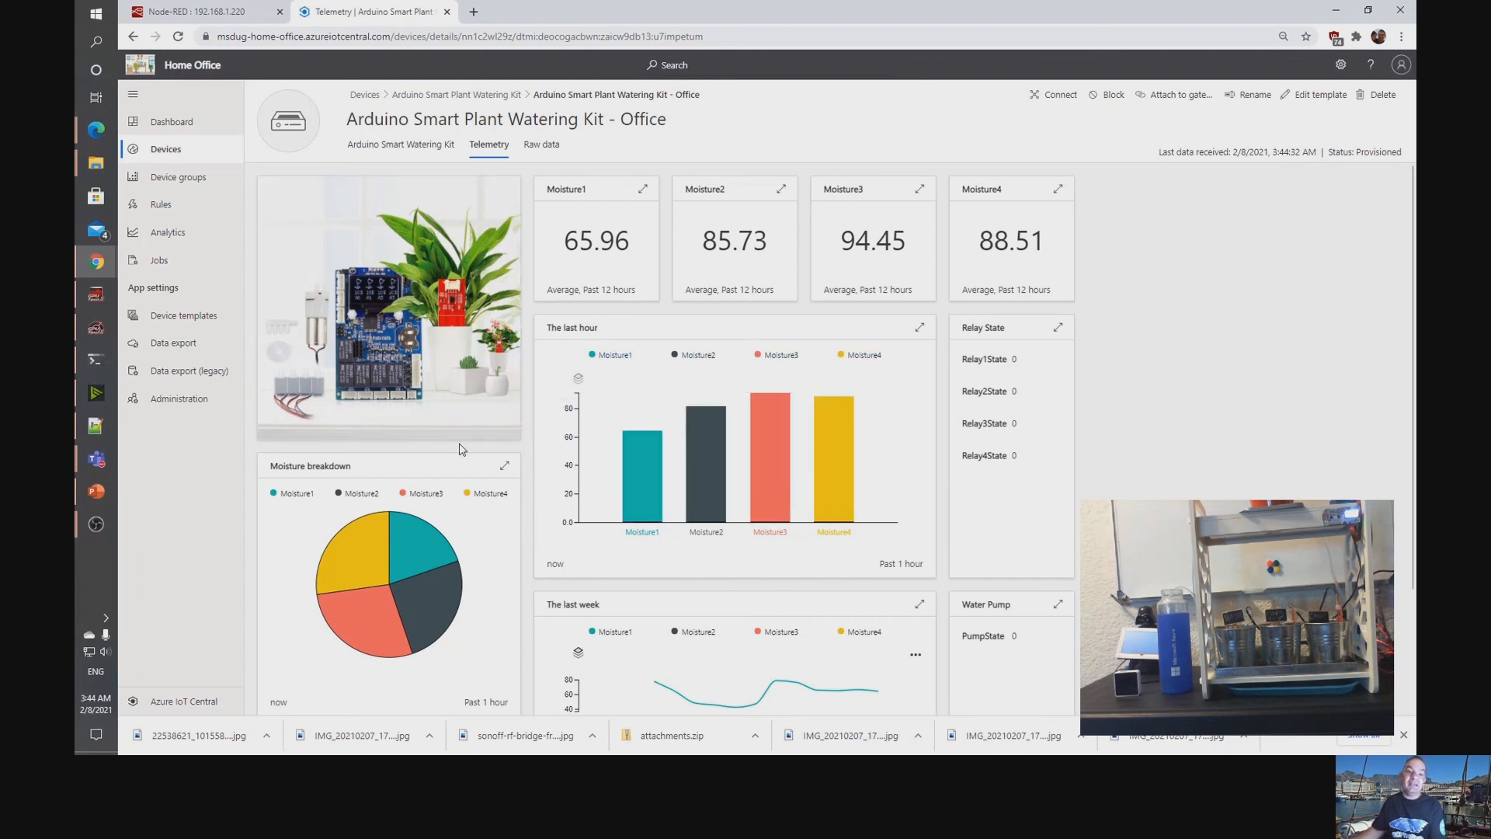
{"action": "scroll", "coordinate": [862, 385], "scroll_direction": "down", "scroll_amount": 2}
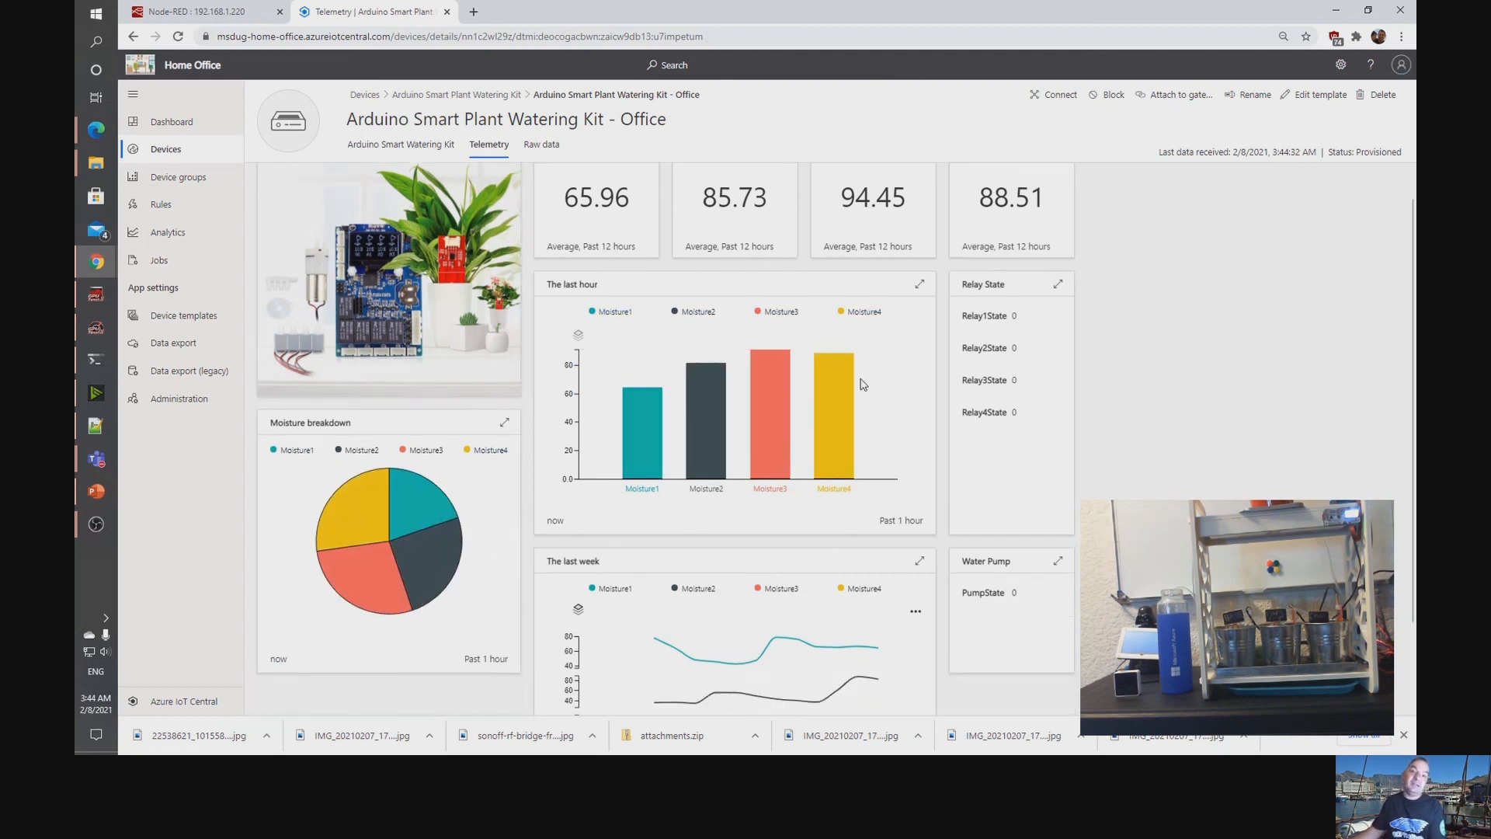
{"action": "scroll", "coordinate": [861, 385], "scroll_direction": "up", "scroll_amount": 2}
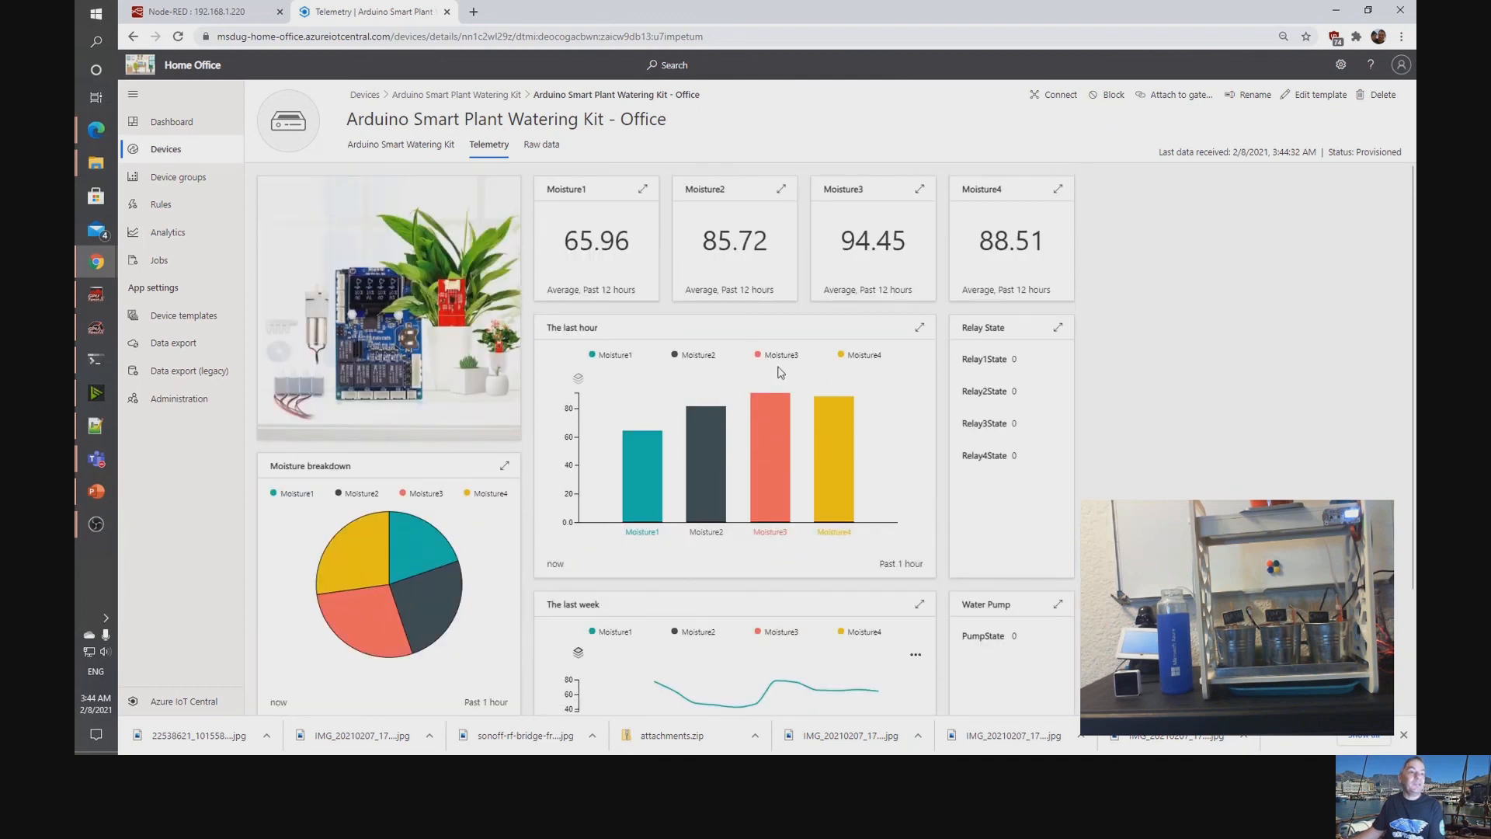
Start an analytics query in Home Office for the Arduino Smart Plant Watering Kit device group with Moisture1 as telemetry.
{"action": "left_click", "coordinate": [179, 243]}
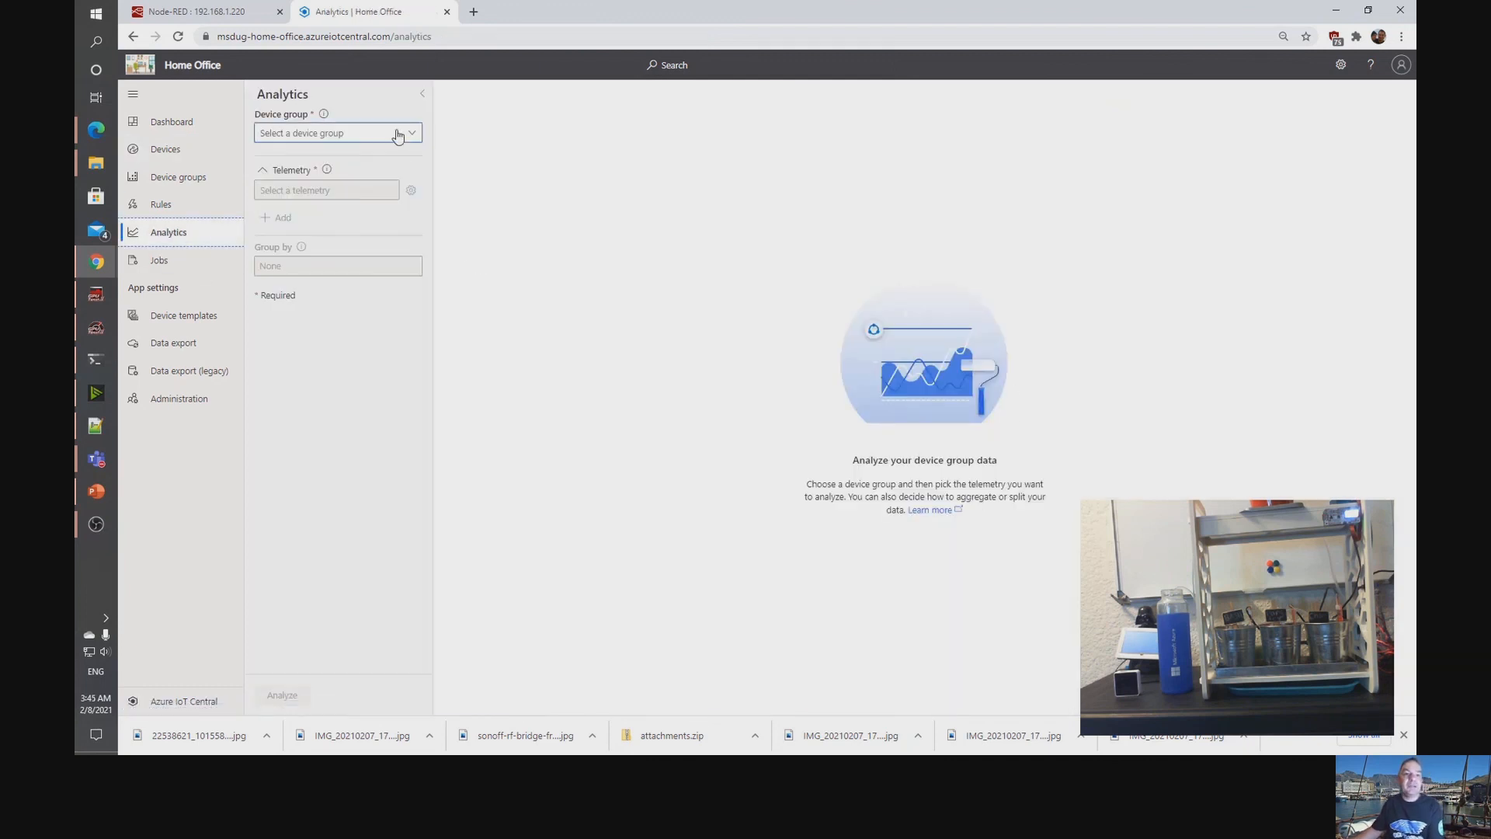
{"action": "left_click", "coordinate": [399, 134]}
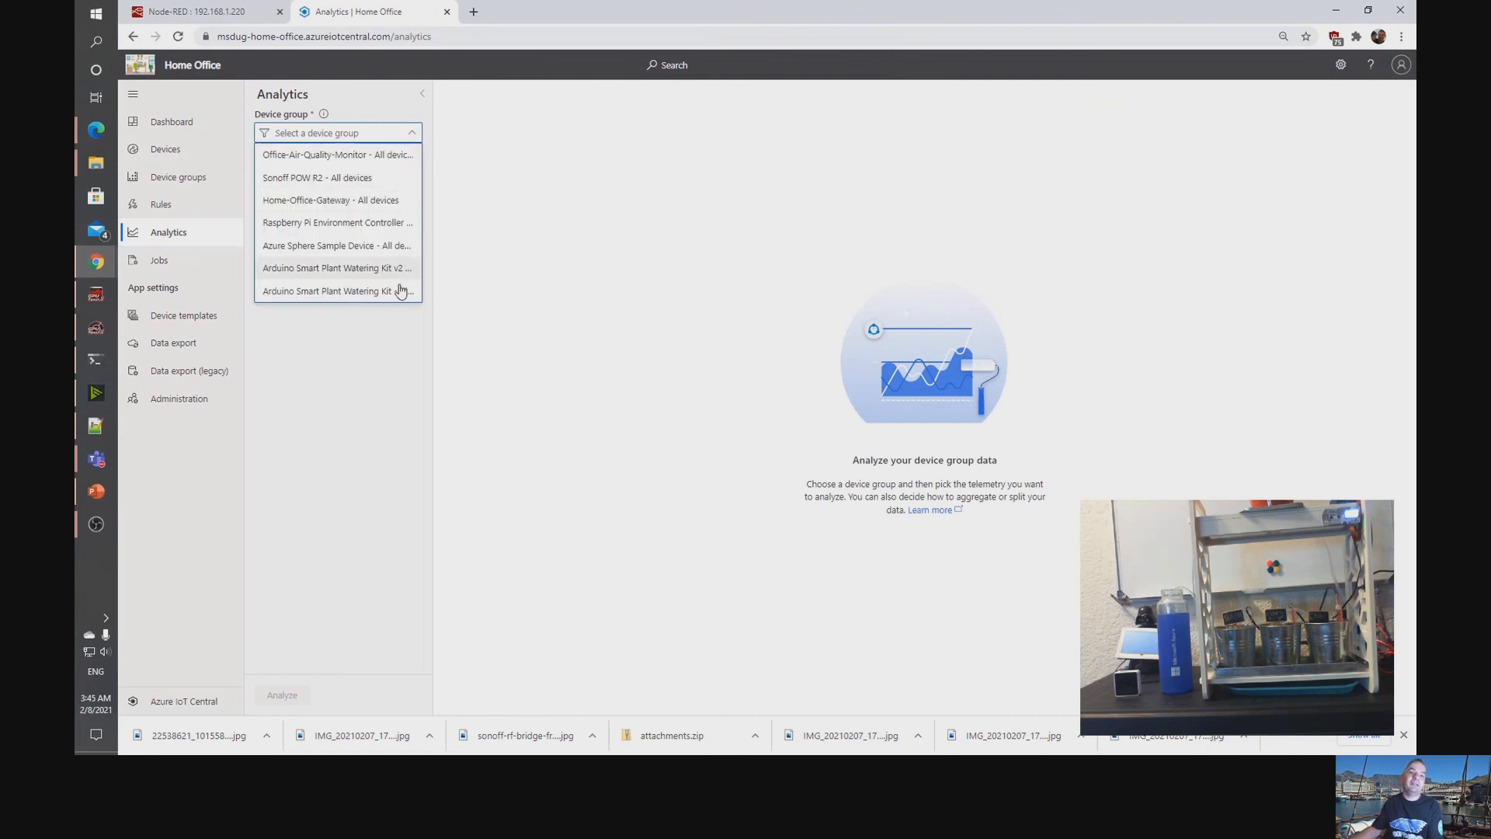
{"action": "left_click", "coordinate": [357, 292]}
{"action": "left_click", "coordinate": [372, 201]}
{"action": "left_click", "coordinate": [293, 211]}
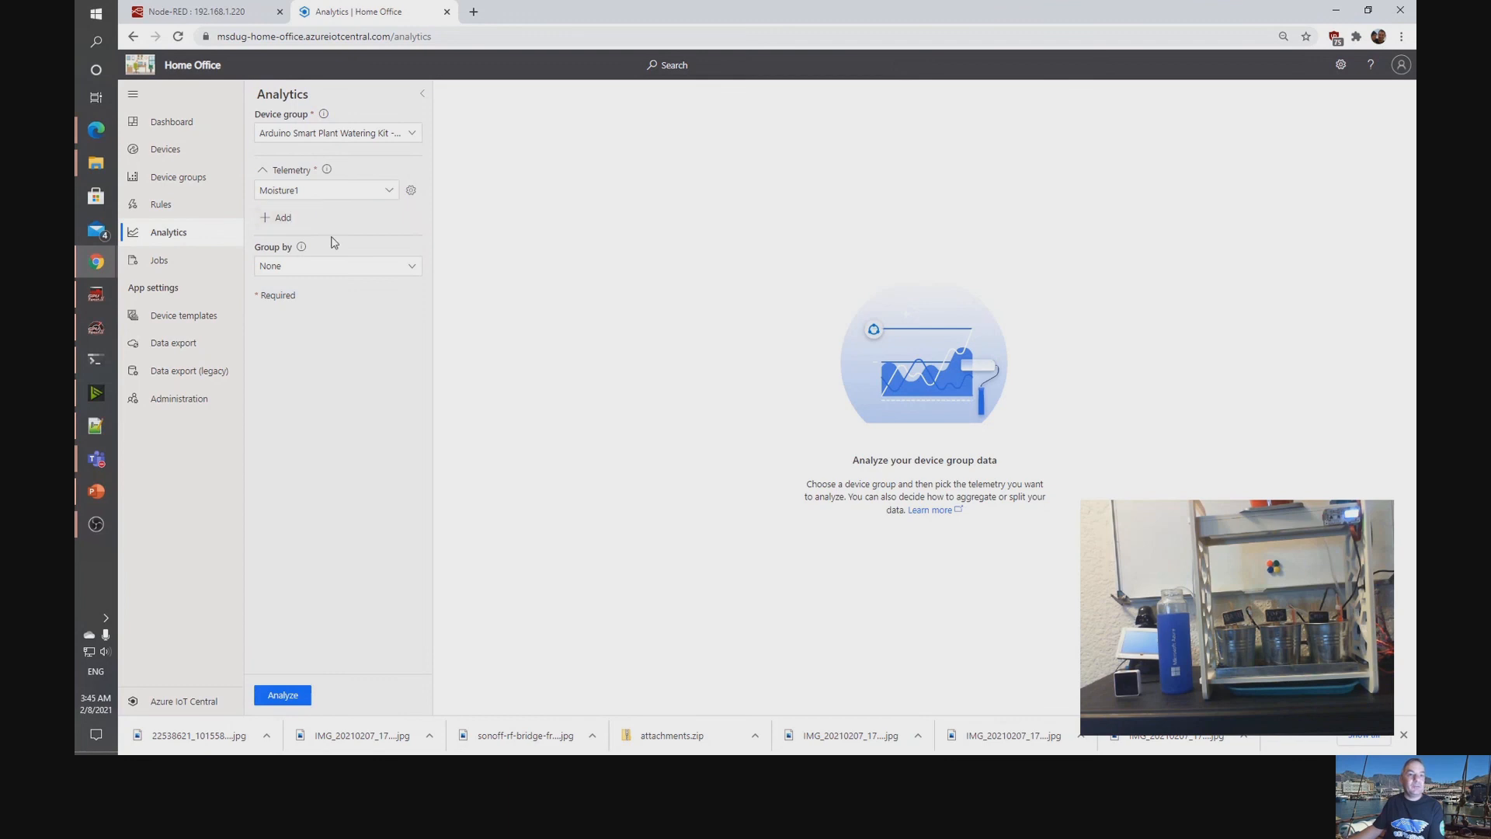
Add Moisture2, Moisture3 and Moisture4 as further telemetry values to the analytics query.
{"action": "left_click", "coordinate": [283, 222]}
{"action": "left_click", "coordinate": [356, 225]}
{"action": "left_click", "coordinate": [311, 265]}
{"action": "left_click", "coordinate": [283, 248]}
{"action": "left_click", "coordinate": [311, 250]}
{"action": "left_click", "coordinate": [303, 318]}
{"action": "left_click", "coordinate": [279, 279]}
{"action": "left_click", "coordinate": [314, 281]}
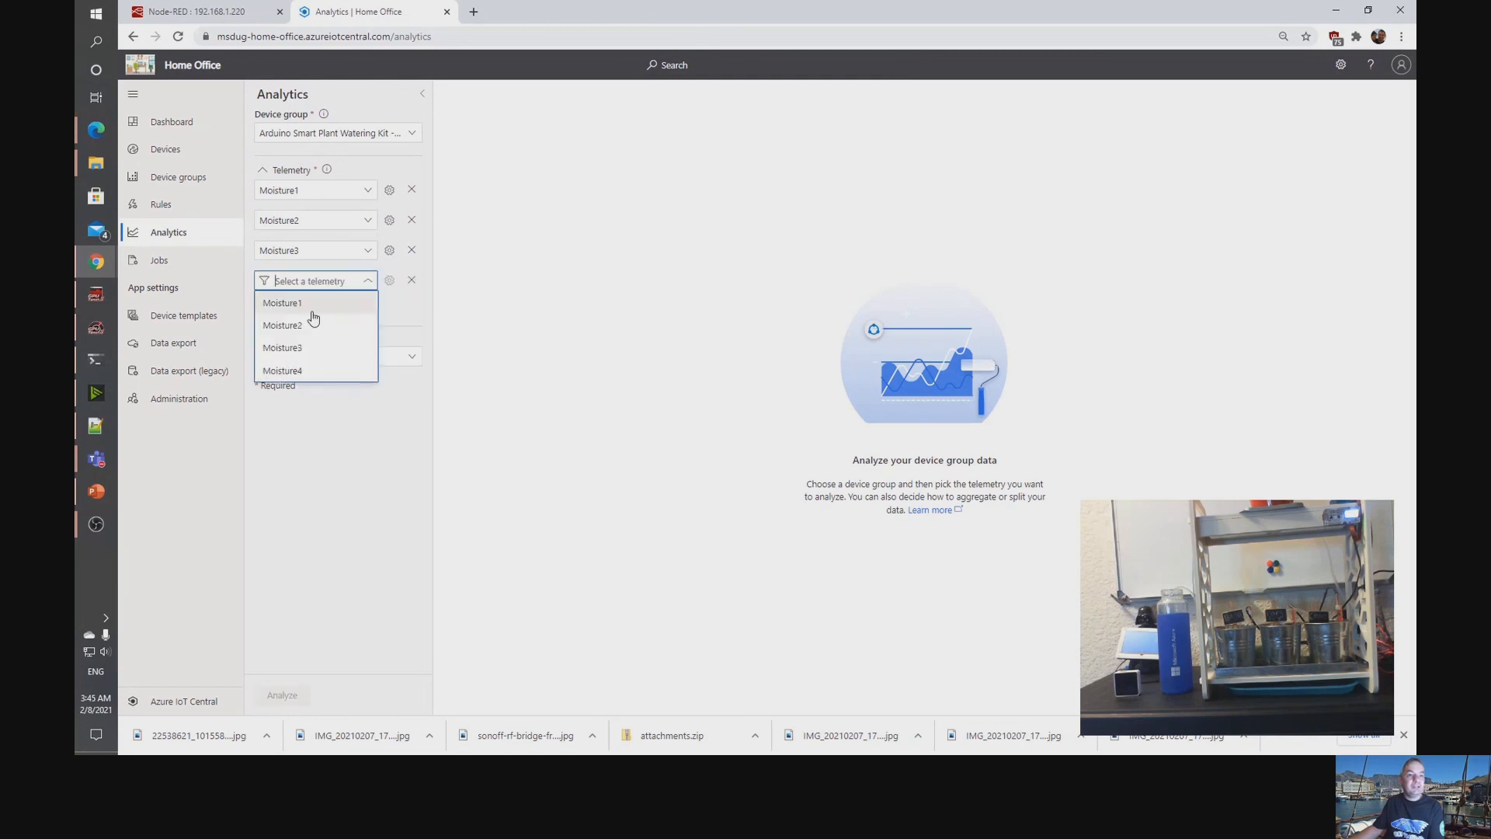
{"action": "left_click", "coordinate": [309, 371]}
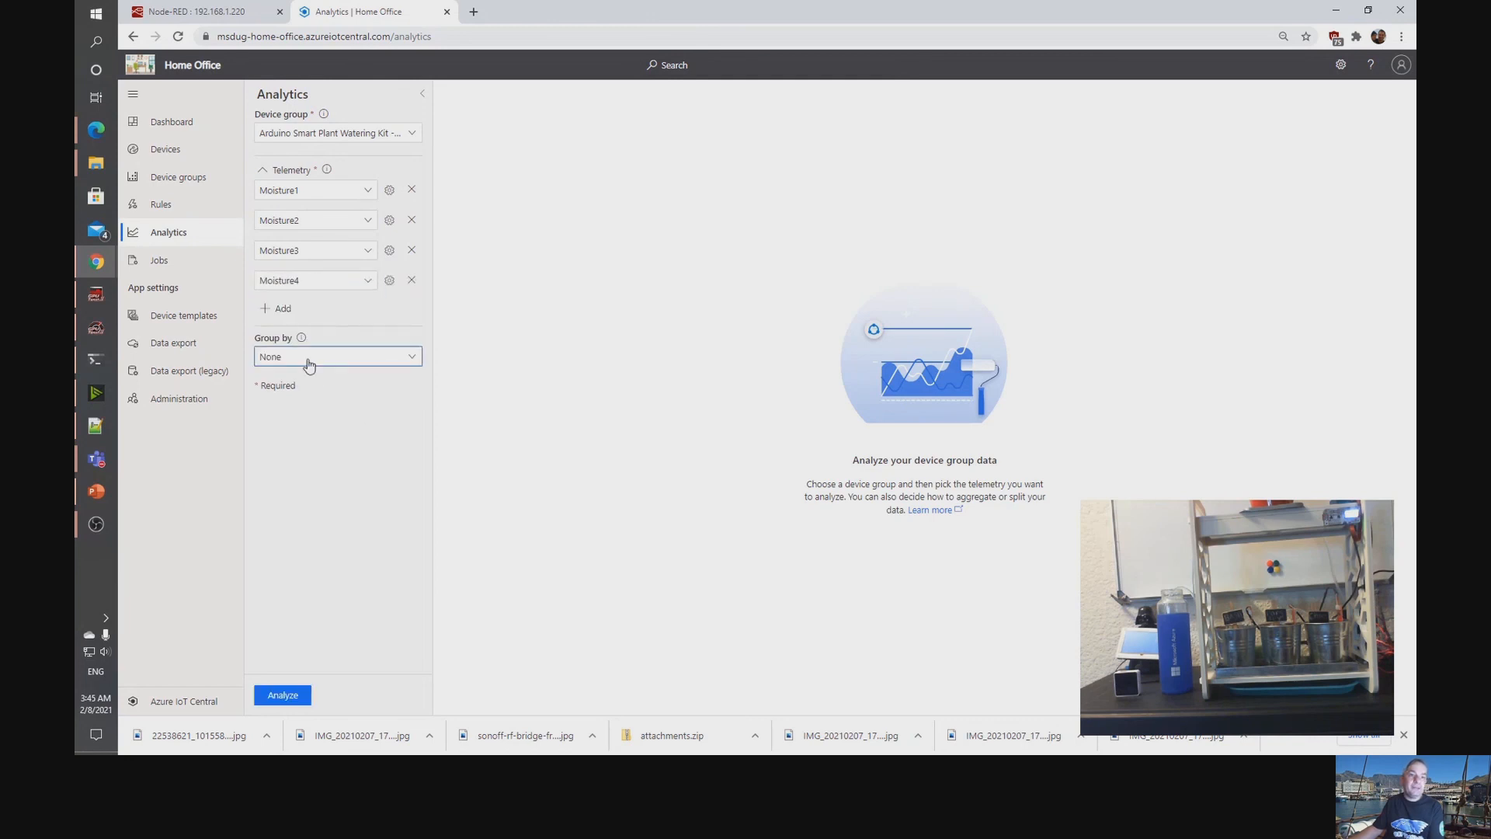
Group the analytics query by Device ID and run the analysis.
{"action": "left_click", "coordinate": [308, 362]}
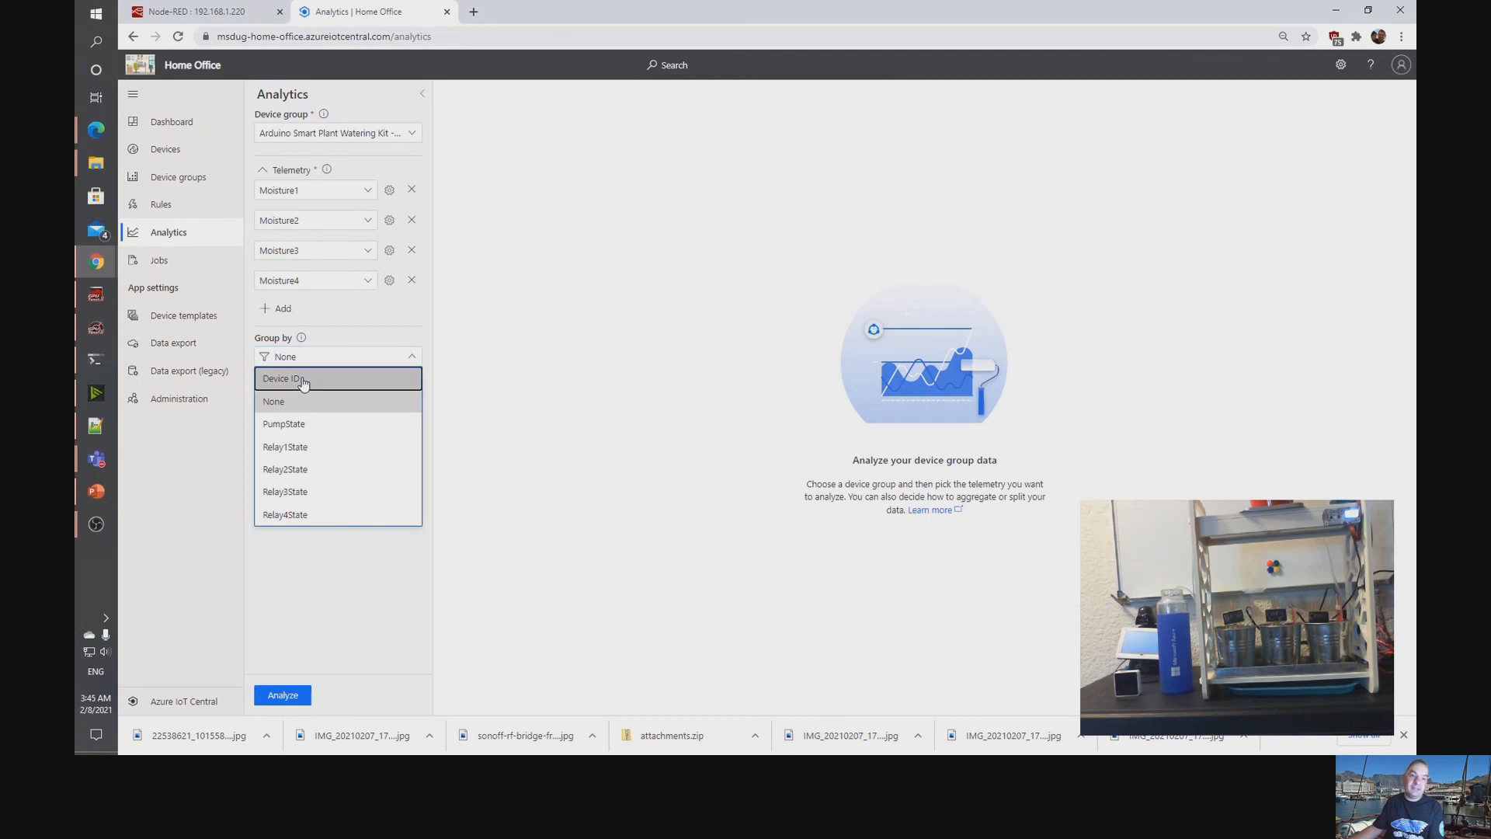
{"action": "left_click", "coordinate": [303, 380]}
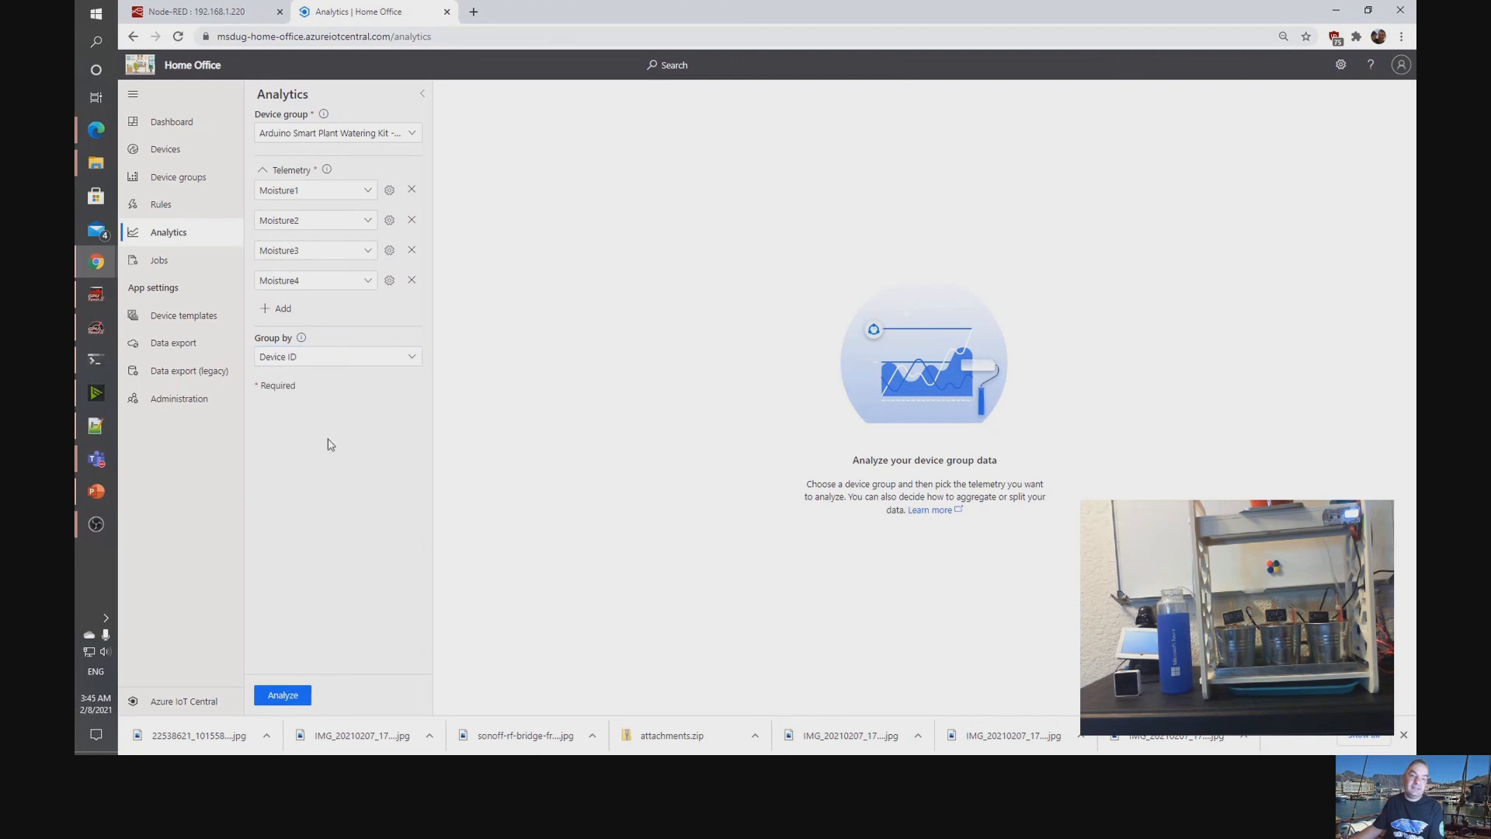
{"action": "left_click", "coordinate": [284, 698]}
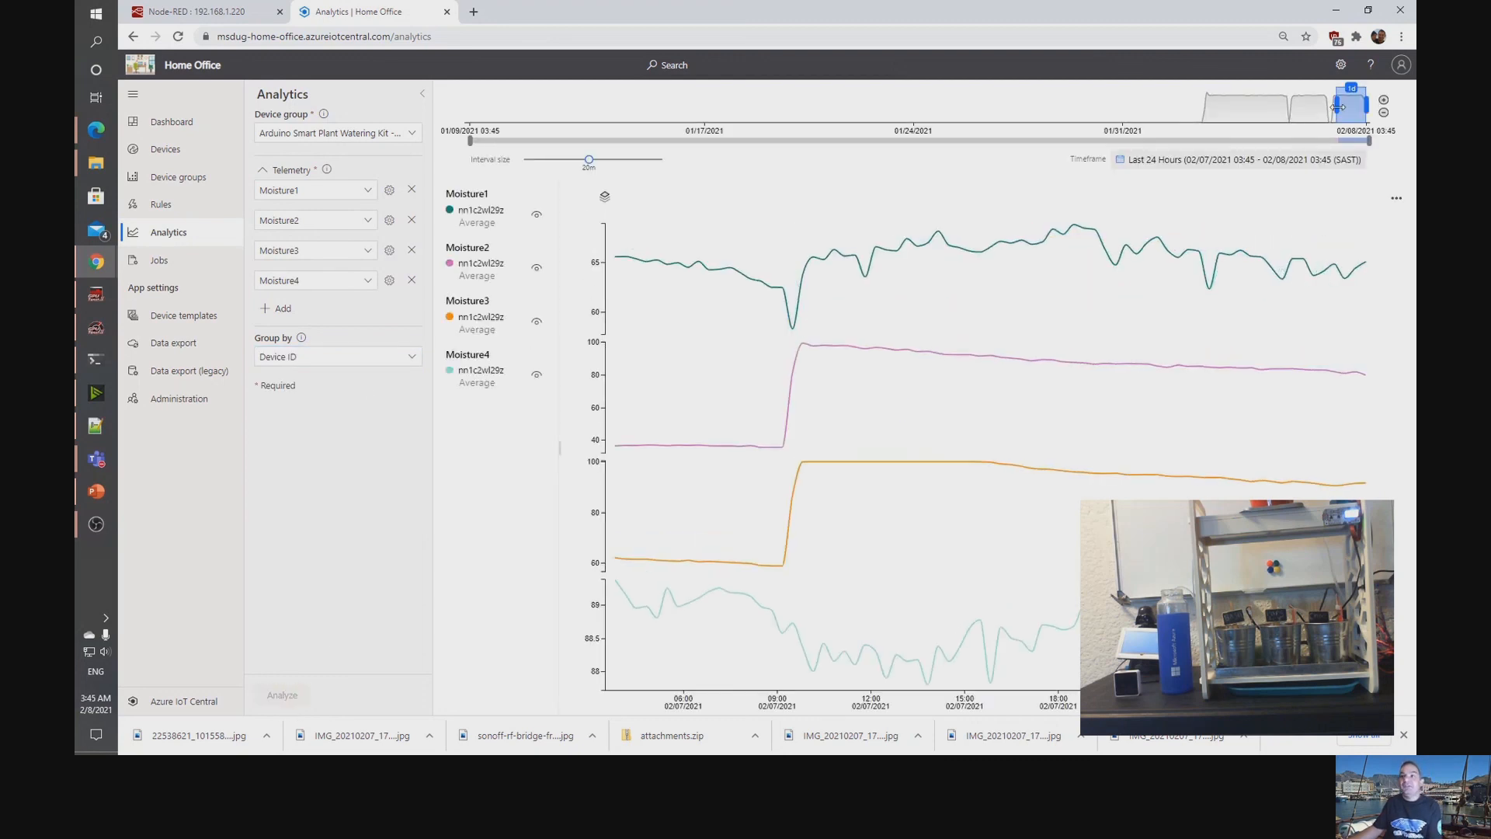
Extend the chart's timeframe to run from 02/02/2021 17:23 to the latest data and examine the moisture curves.
{"action": "left_click_drag", "start_coordinate": [1334, 106], "coordinate": [1204, 106]}
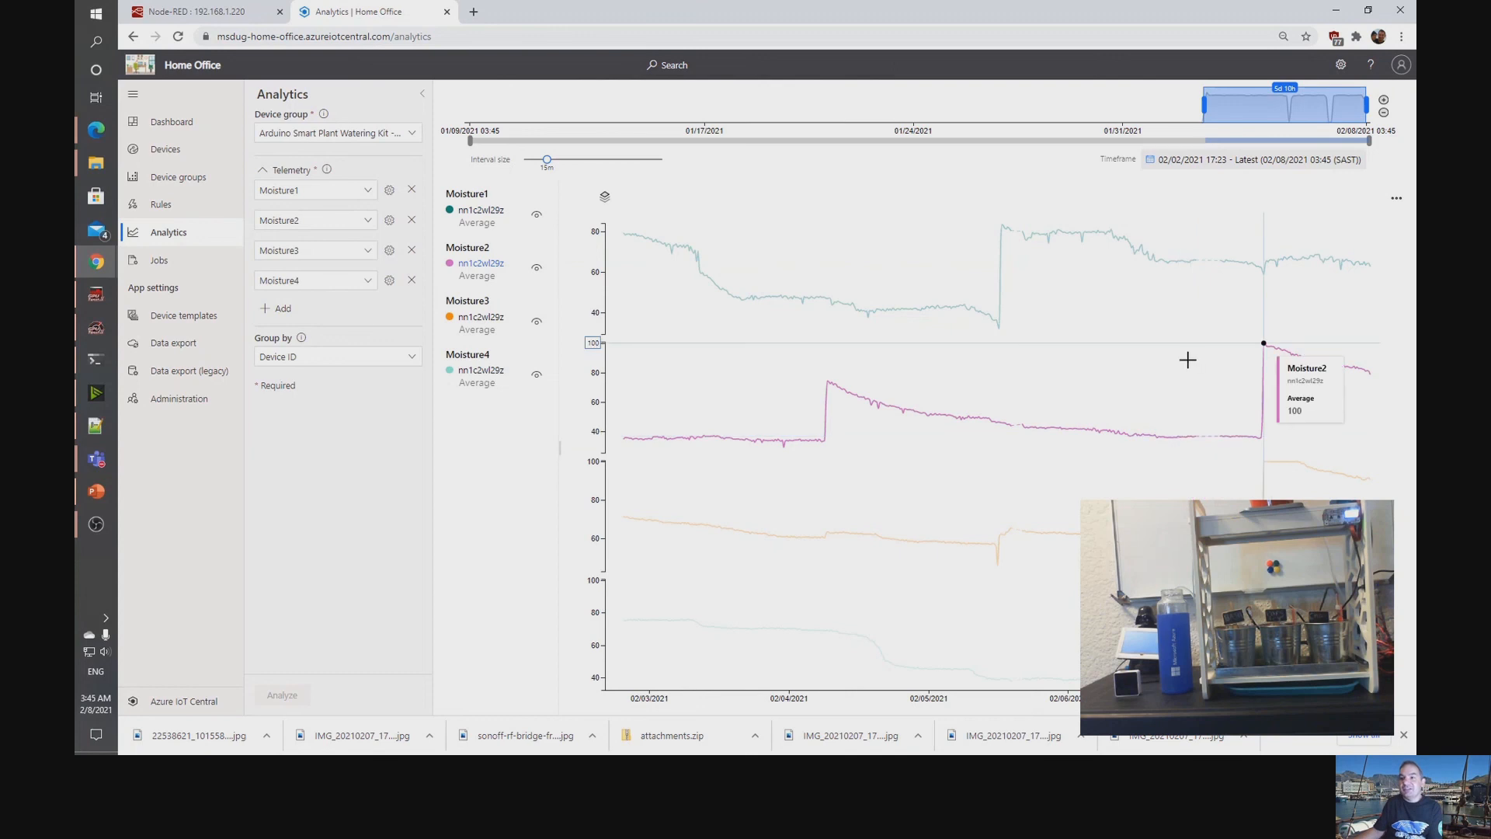
{"action": "left_click_drag", "start_coordinate": [1202, 268], "coordinate": [1223, 268]}
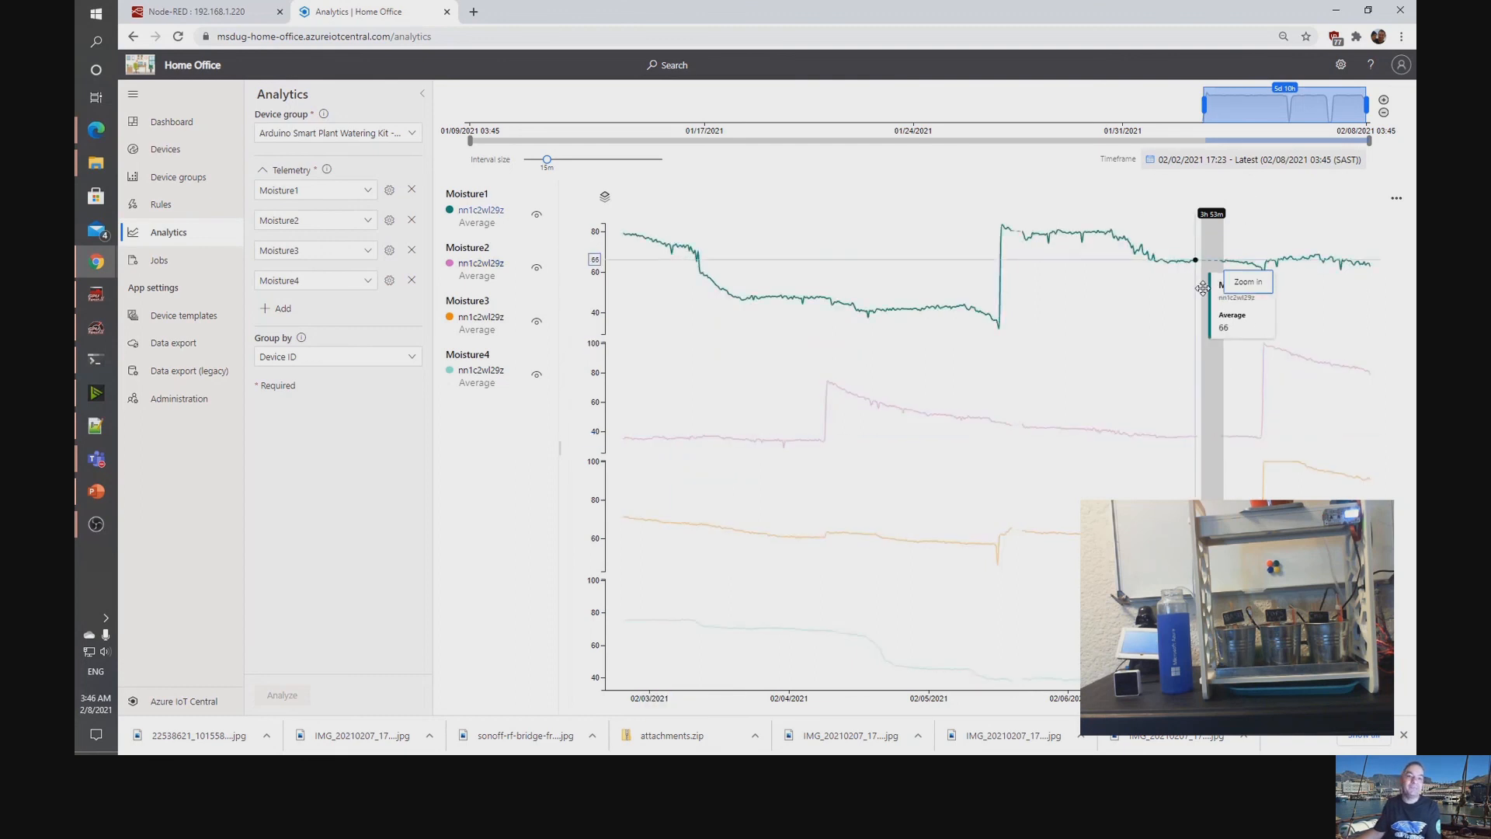
Filter the devices by the Arduino Smart Plant Watering Kit template and reopen the Office kit's telemetry dashboard.
{"action": "left_click", "coordinate": [179, 147]}
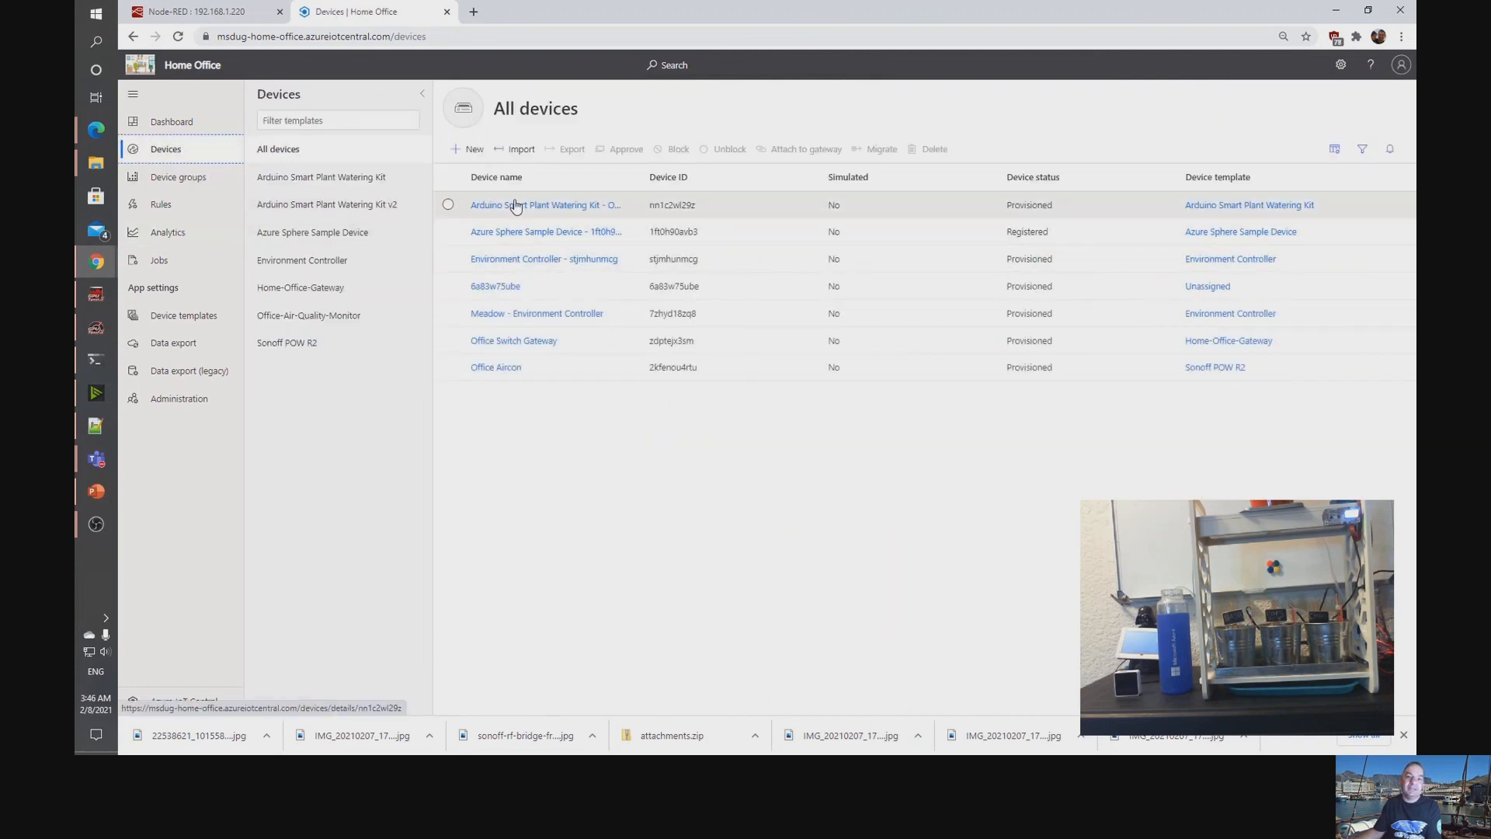
{"action": "left_click", "coordinate": [326, 180]}
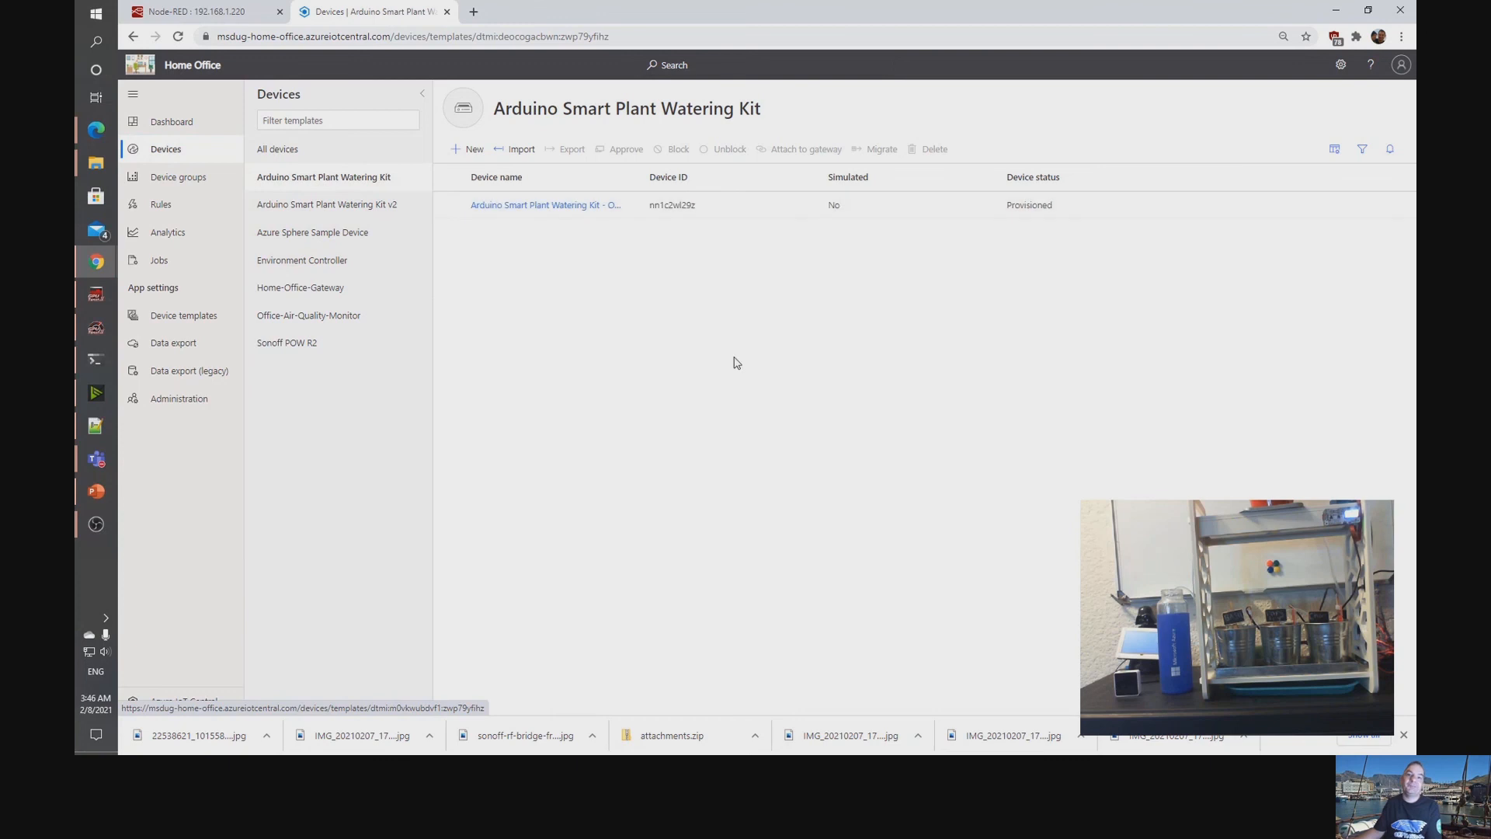
{"action": "left_click", "coordinate": [550, 206]}
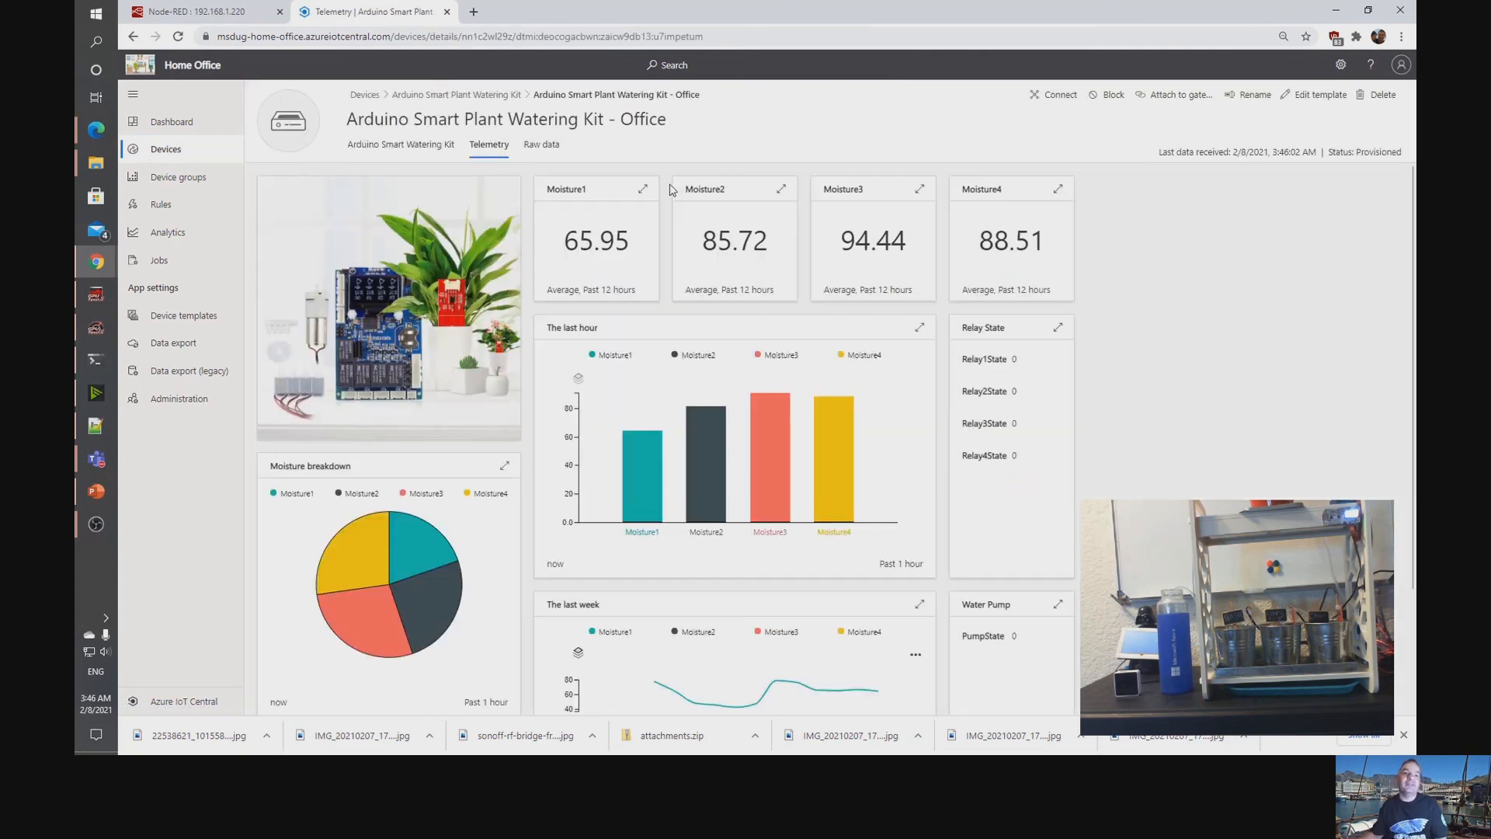
Switch to PowerPoint, present from the current Home Automation demo slide, and advance to the closing Questions slide.
{"action": "left_click", "coordinate": [97, 496]}
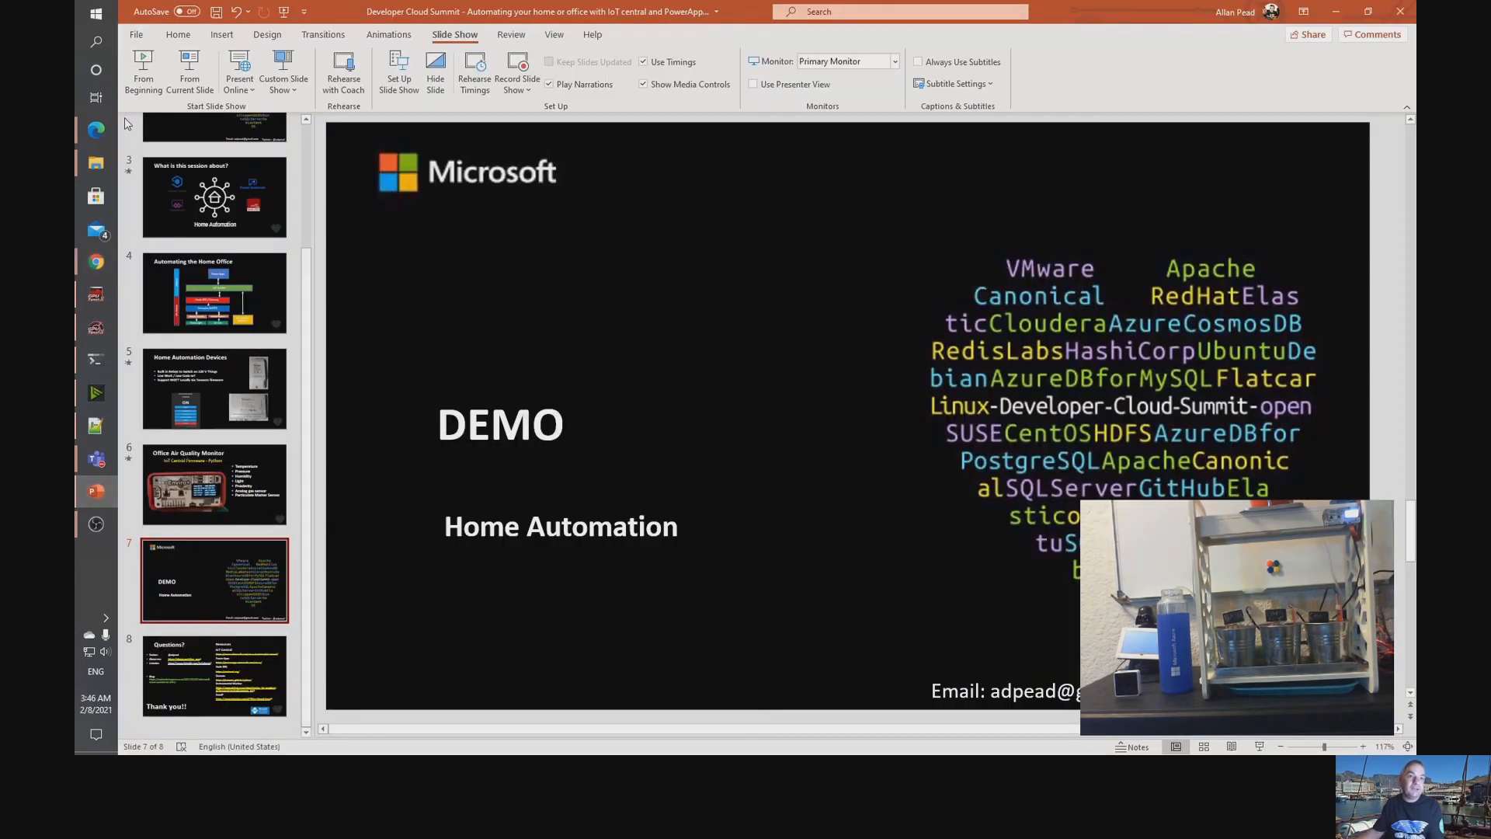
{"action": "left_click", "coordinate": [187, 71]}
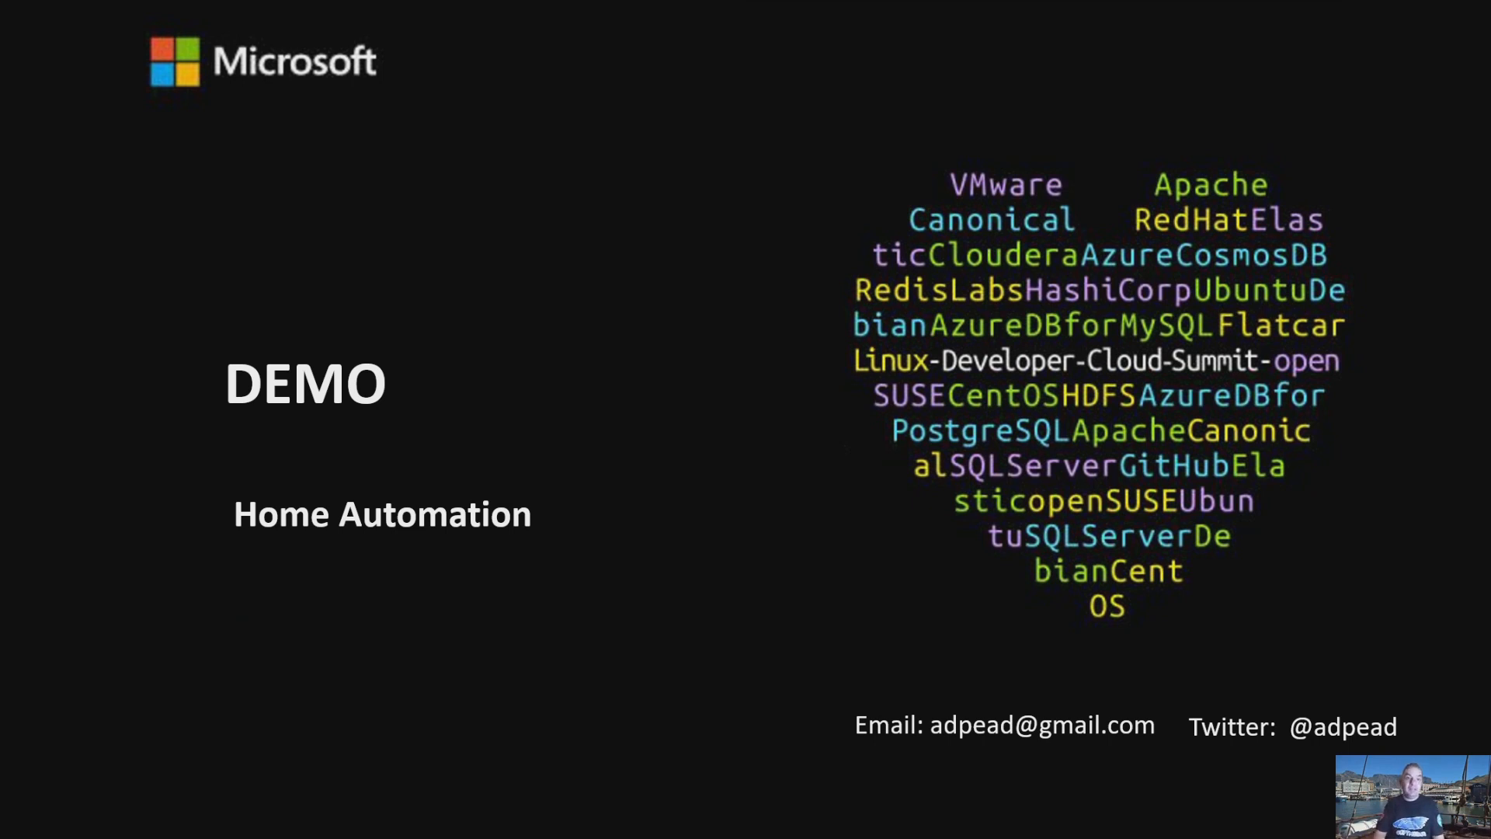
{"action": "key", "text": "Right"}
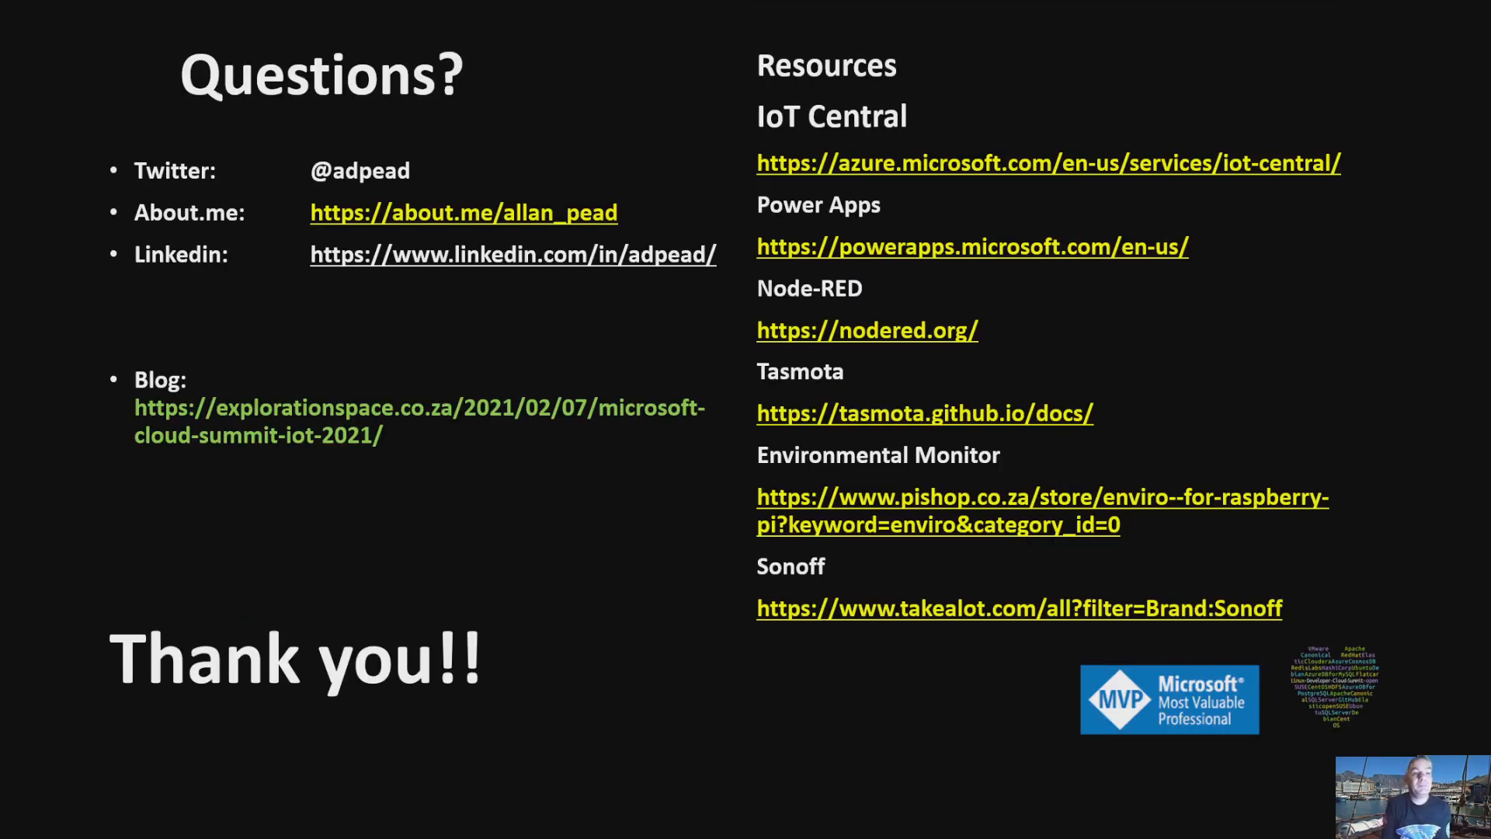